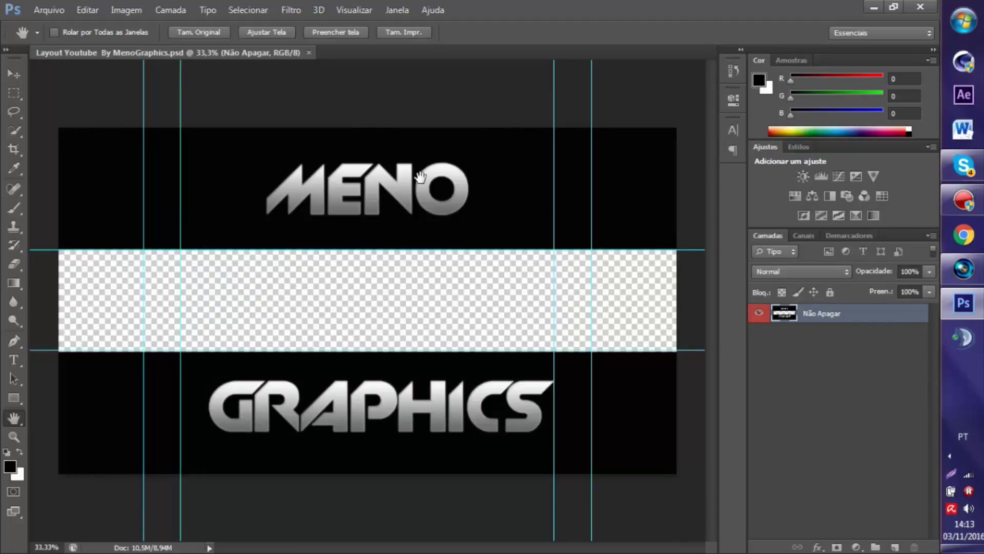
Step: Clear the red colour label from the Não Apagar layer and add a new empty layer beneath it
{"action": "left_click", "coordinate": [756, 365]}
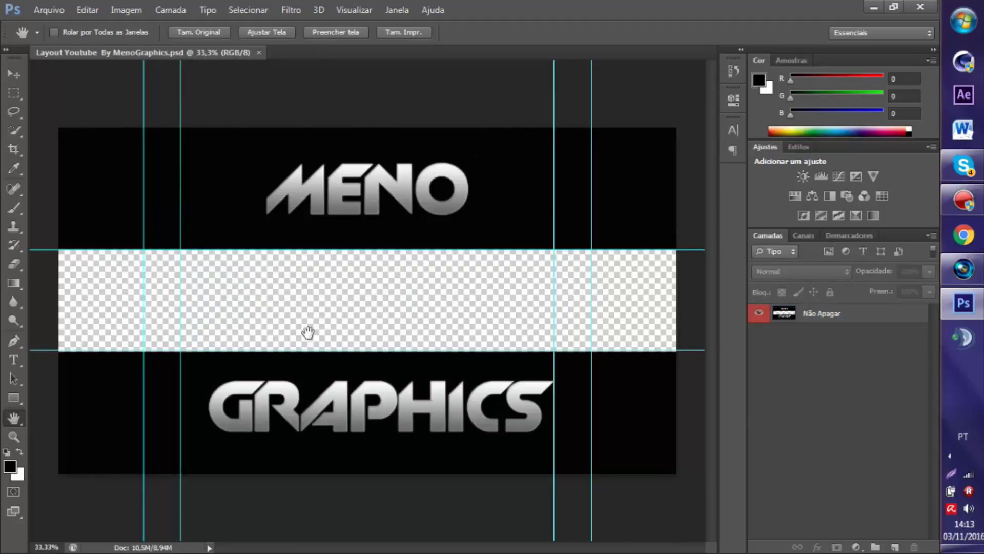
{"action": "left_click", "coordinate": [14, 76]}
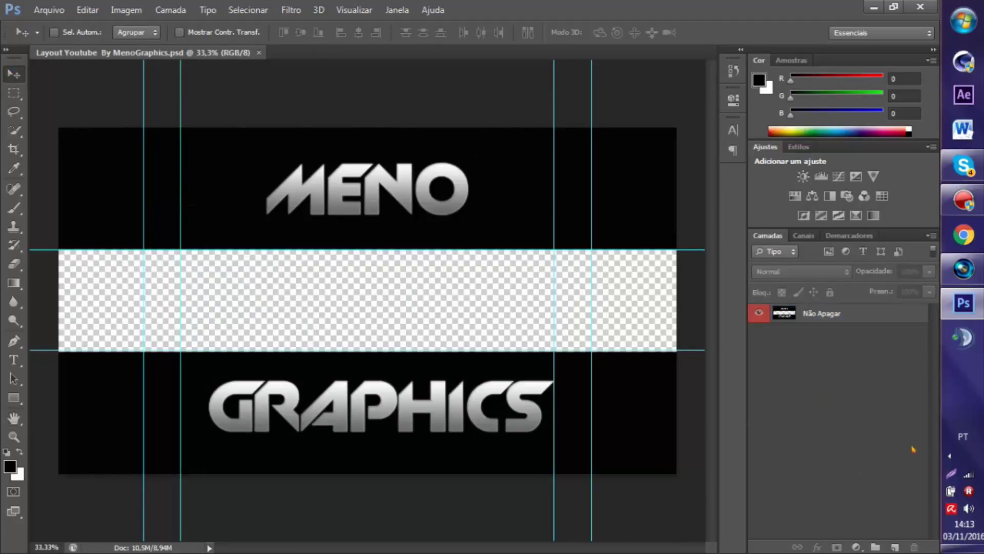
{"action": "key", "text": "ctrl+z"}
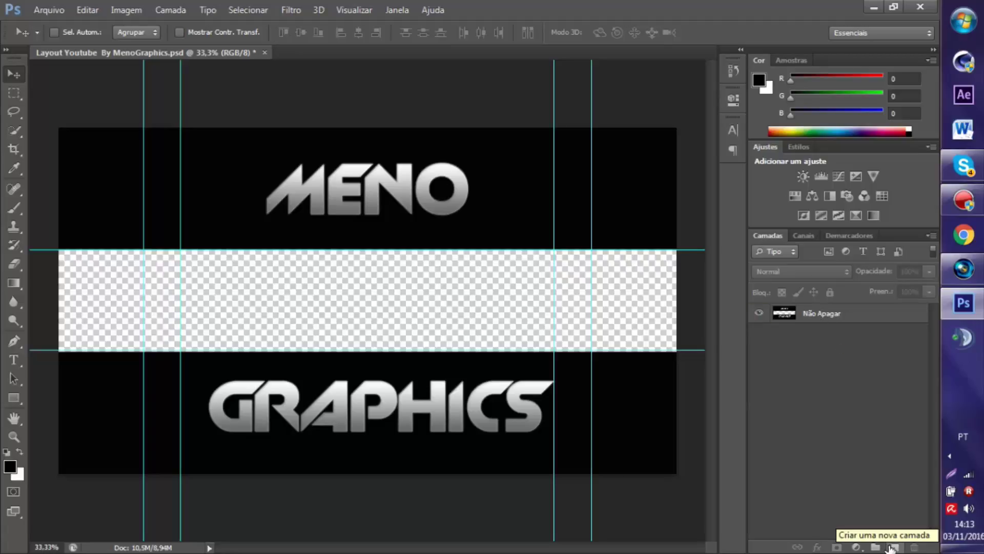
{"action": "left_click", "coordinate": [893, 547]}
{"action": "left_click_drag", "start_coordinate": [831, 314], "coordinate": [829, 377]}
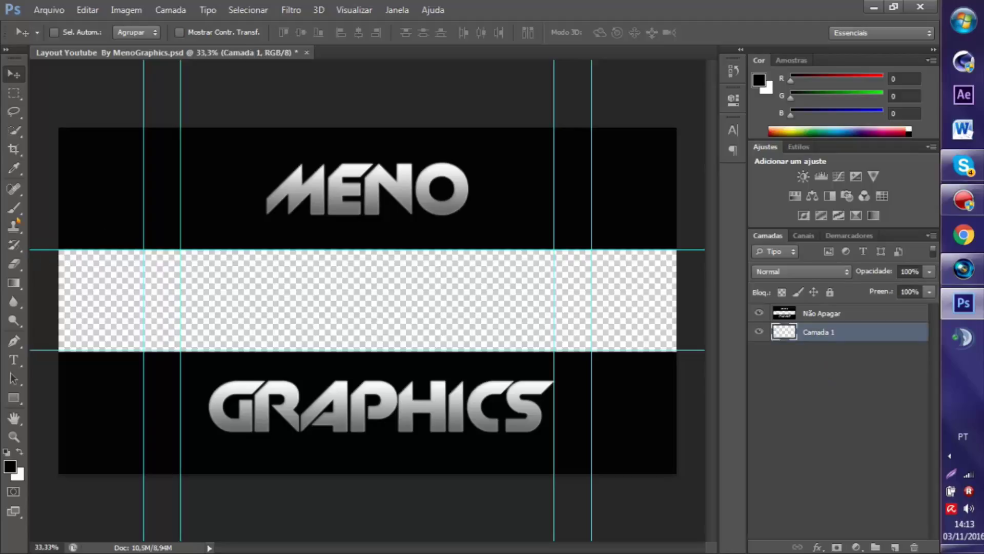
Step: Fill Camada 1 with white using a 1521 px Brush at 0% hardness, covering the transparent middle band
{"action": "key", "text": "b"}
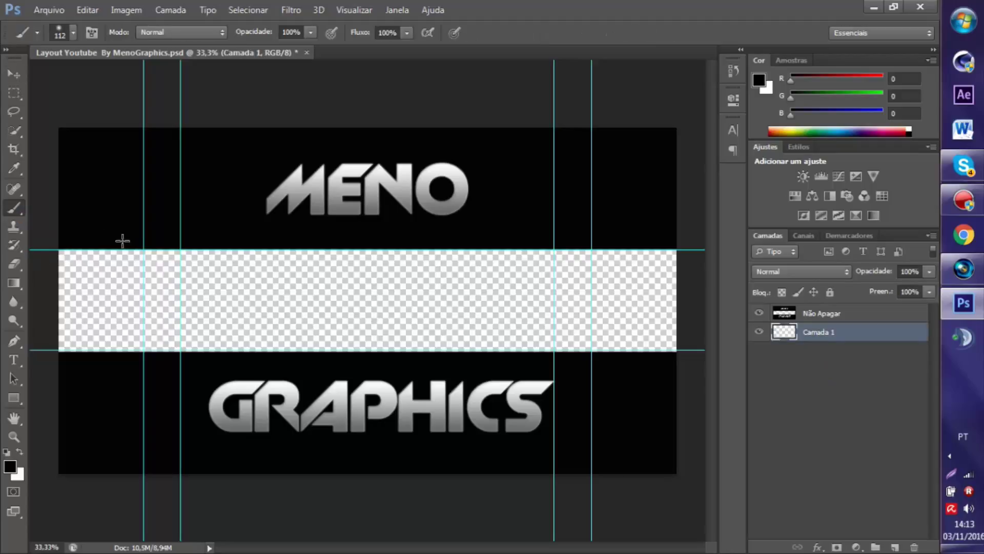
{"action": "right_click", "coordinate": [261, 287]}
{"action": "left_click_drag", "start_coordinate": [357, 321], "coordinate": [369, 322]}
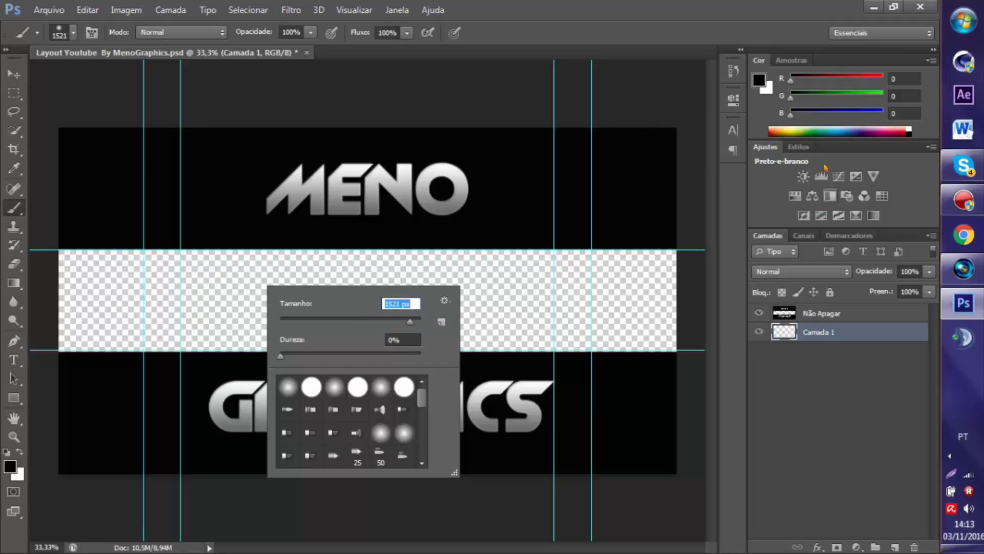
{"action": "left_click", "coordinate": [910, 130]}
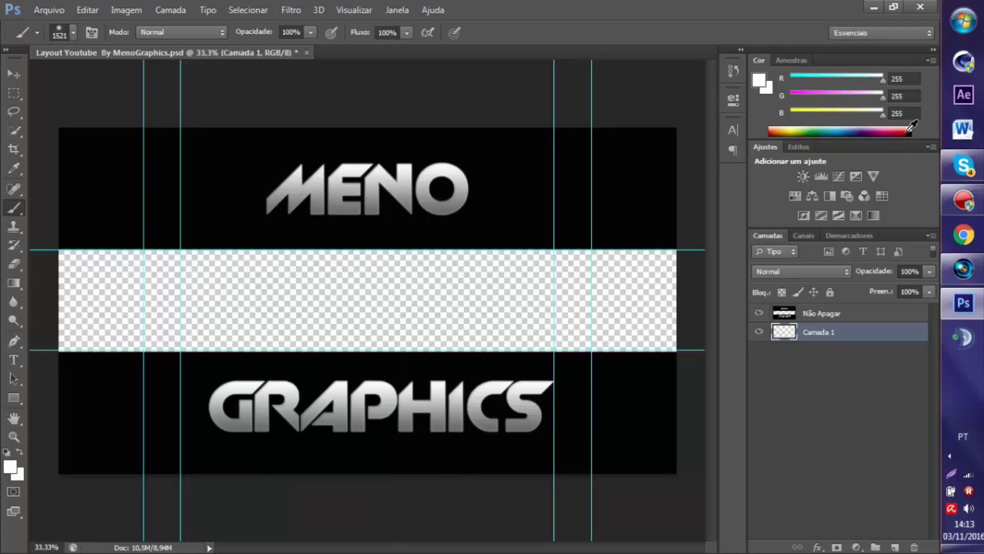
{"action": "mouse_move", "coordinate": [242, 279]}
{"action": "left_mouse_down"}
{"action": "mouse_move", "coordinate": [470, 277]}
{"action": "mouse_move", "coordinate": [659, 354]}
{"action": "mouse_move", "coordinate": [18, 379]}
{"action": "left_mouse_up"}
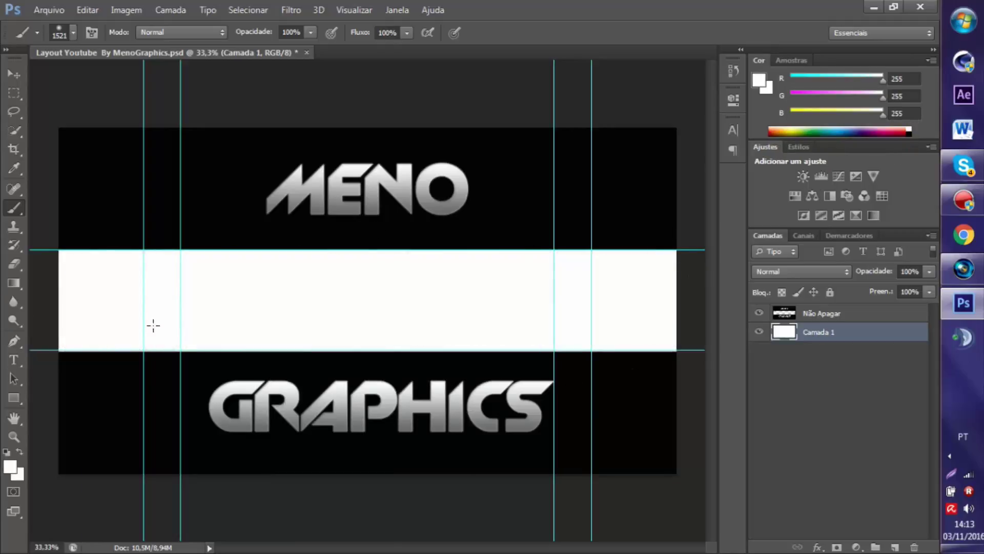
{"action": "left_click", "coordinate": [14, 74]}
{"action": "left_click", "coordinate": [896, 443]}
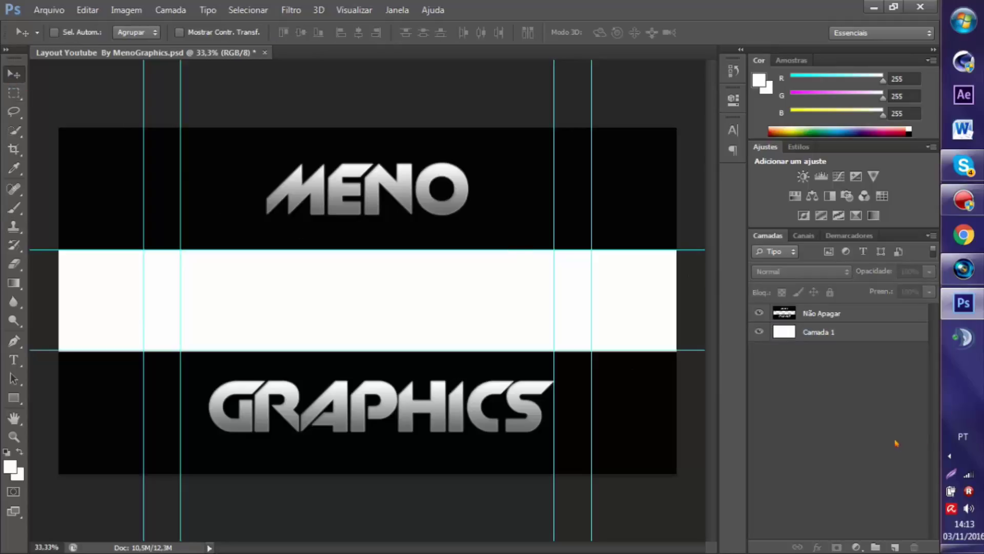
Step: Add the black text TUTORIAL in Mail Ray Stuff at 350 pt and centre it on the white band
{"action": "left_click", "coordinate": [13, 359]}
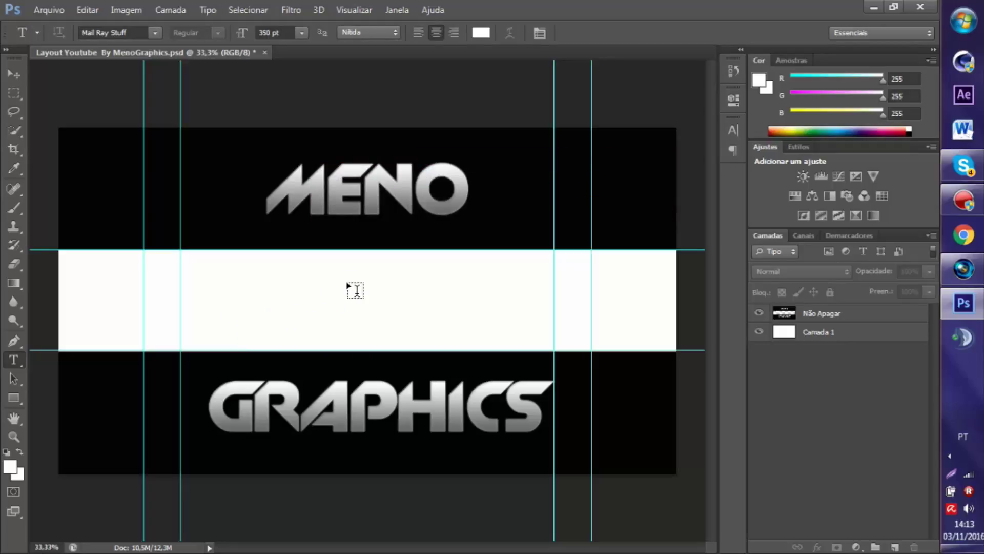
{"action": "left_click", "coordinate": [296, 298]}
{"action": "type", "text": "TV"}
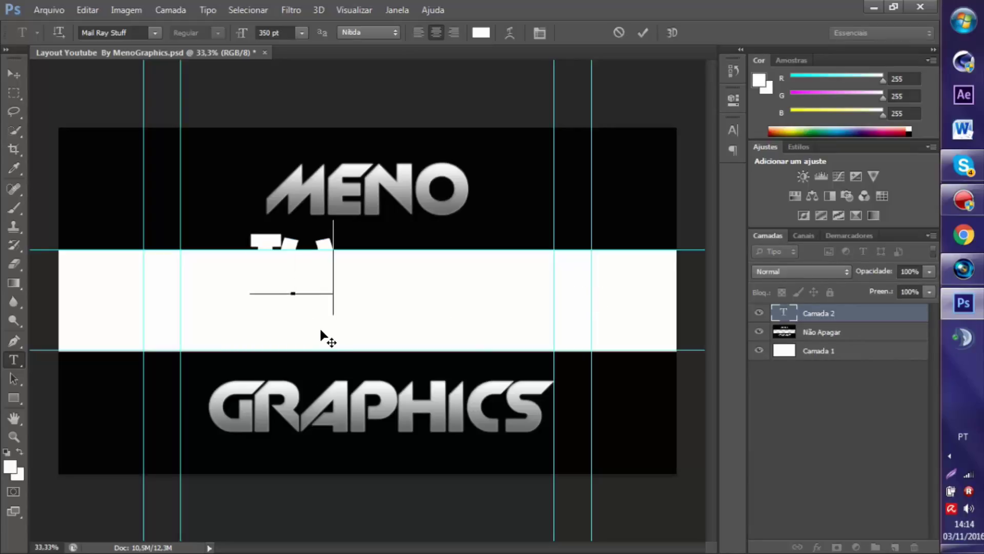
{"action": "left_click_drag", "start_coordinate": [321, 333], "coordinate": [315, 363]}
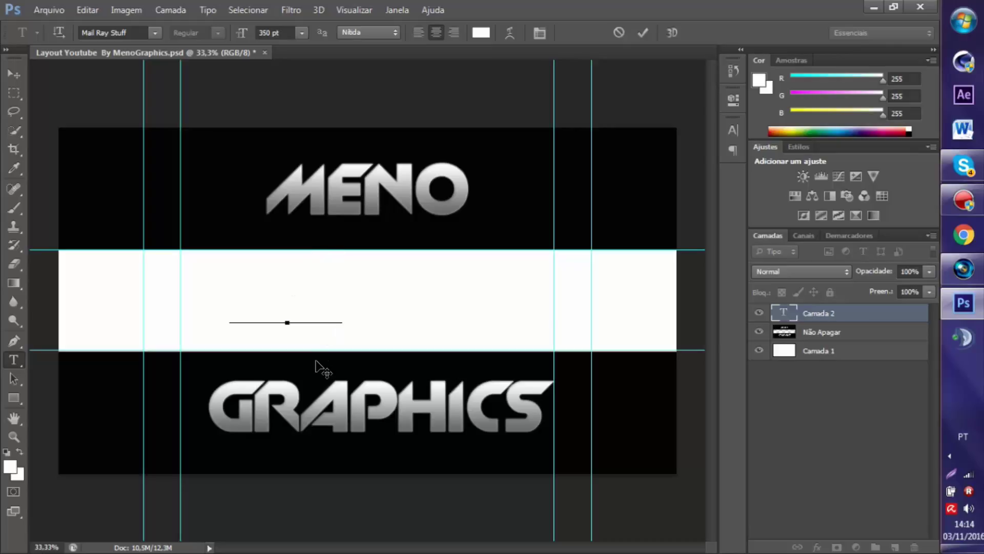
{"action": "key", "text": "BackSpace"}
{"action": "key", "text": "BackSpace"}
{"action": "type", "text": "d"}
{"action": "type", "text": "TU"}
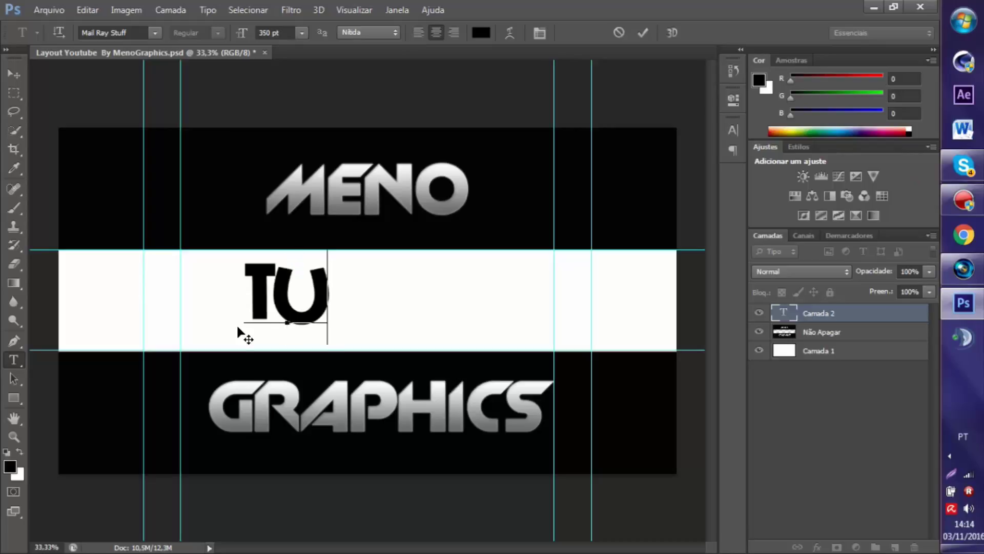
{"action": "type", "text": "TOR"}
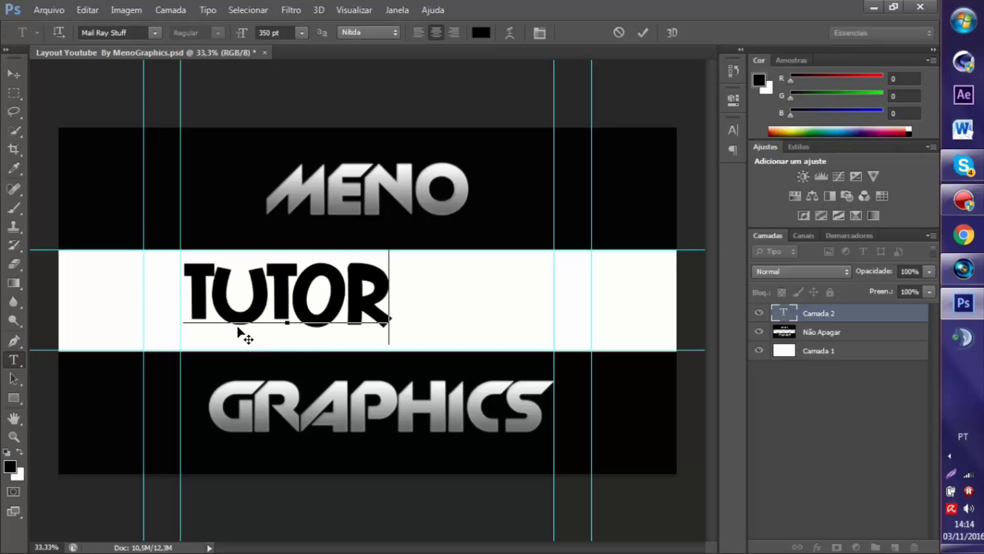
{"action": "type", "text": "IAL"}
{"action": "left_click_drag", "start_coordinate": [341, 363], "coordinate": [423, 369]}
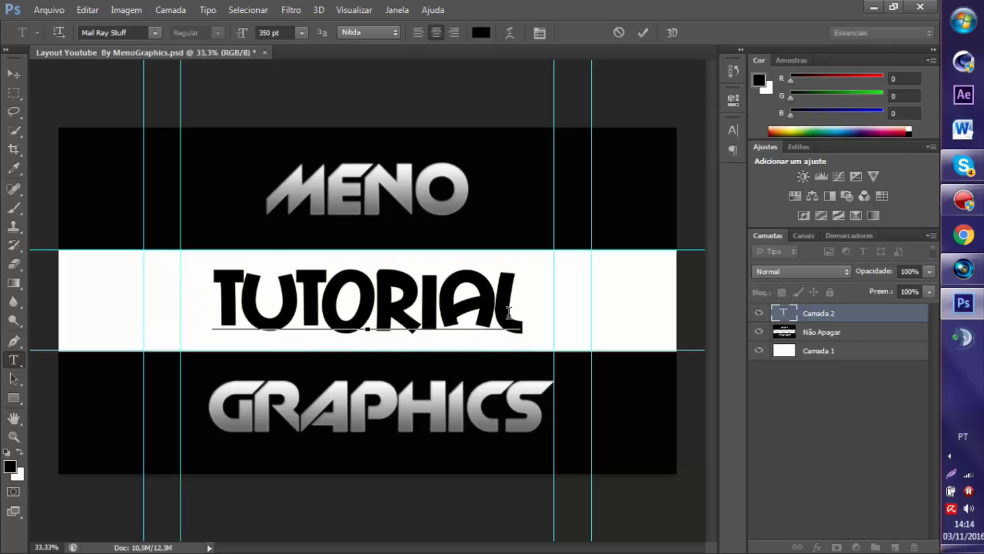
Step: Set the TUTORIAL text's size to 200 pt
{"action": "key", "text": "ctrl+a"}
{"action": "left_click", "coordinate": [302, 32]}
{"action": "left_click", "coordinate": [300, 34]}
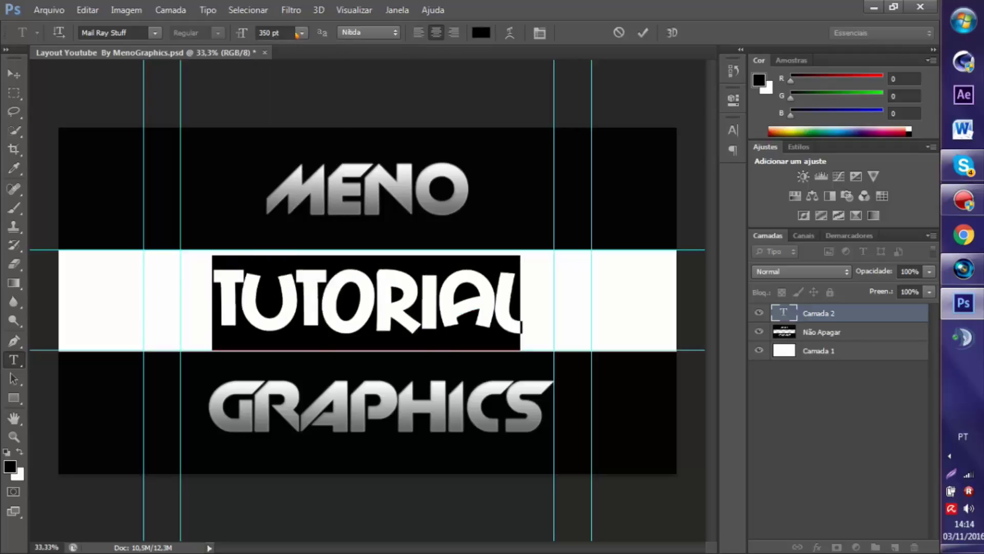
{"action": "type", "text": "2"}
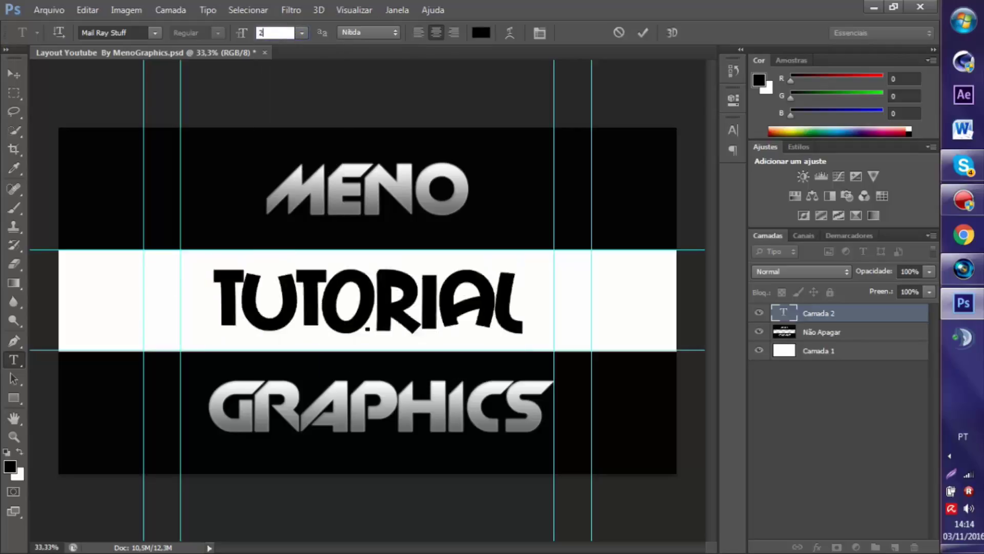
{"action": "type", "text": "00"}
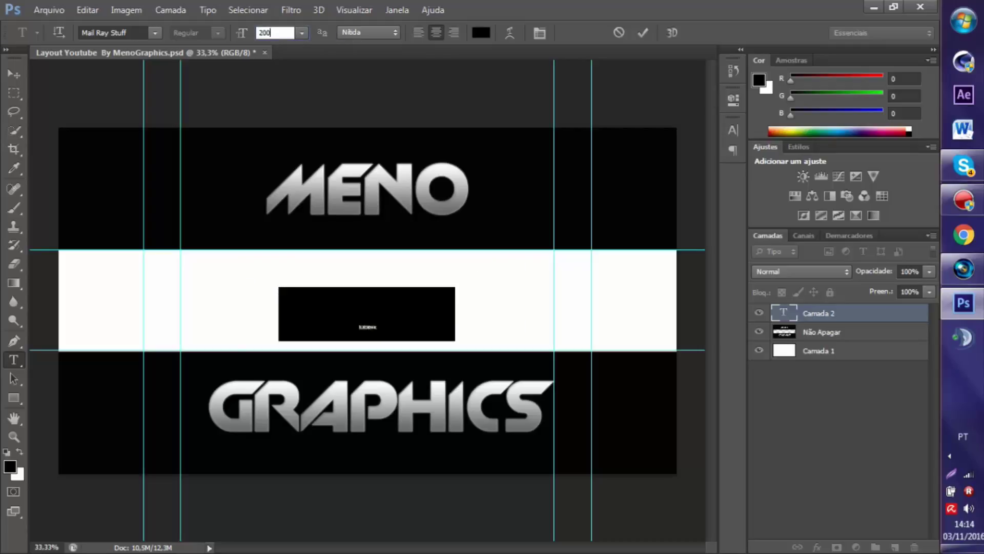
{"action": "key", "text": "Return"}
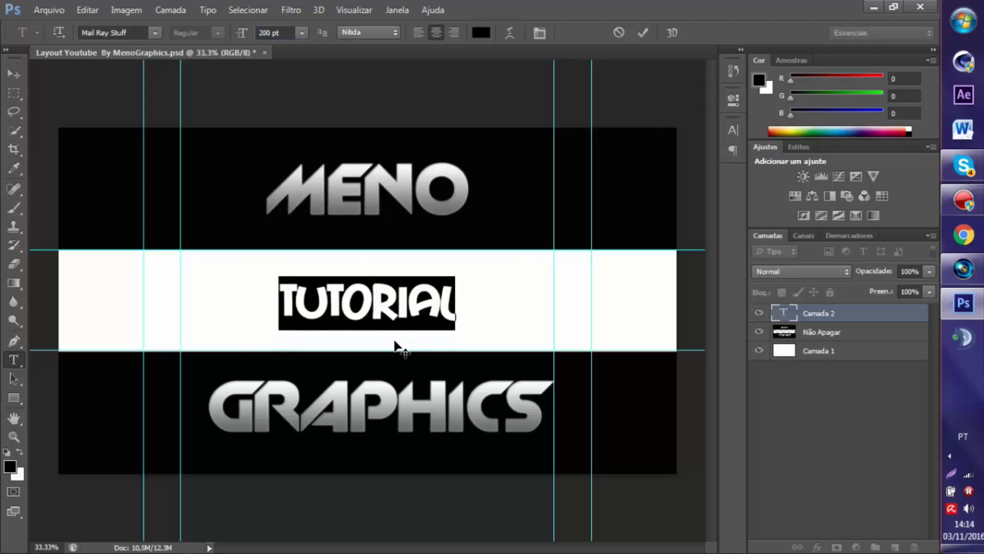
Step: Set the TUTORIAL text's size to 300 pt and its font to Balans
{"action": "left_click", "coordinate": [286, 33]}
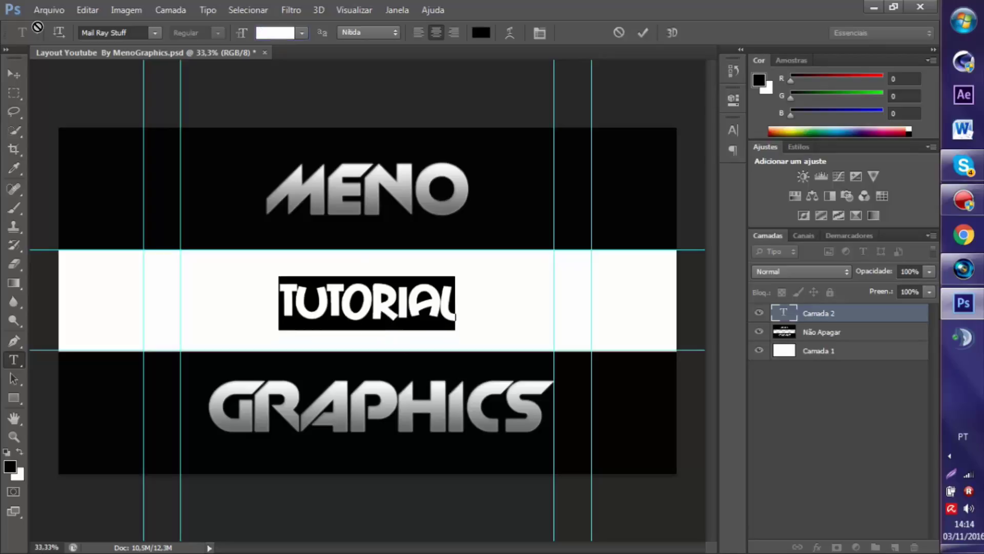
{"action": "type", "text": "300"}
{"action": "left_click", "coordinate": [154, 32]}
{"action": "left_click", "coordinate": [142, 113]}
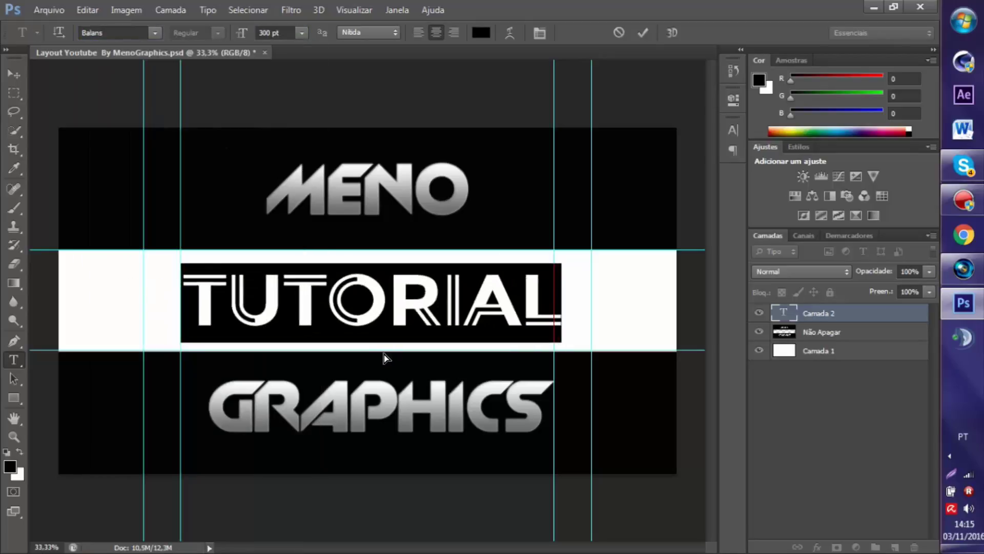
{"action": "left_click", "coordinate": [804, 413]}
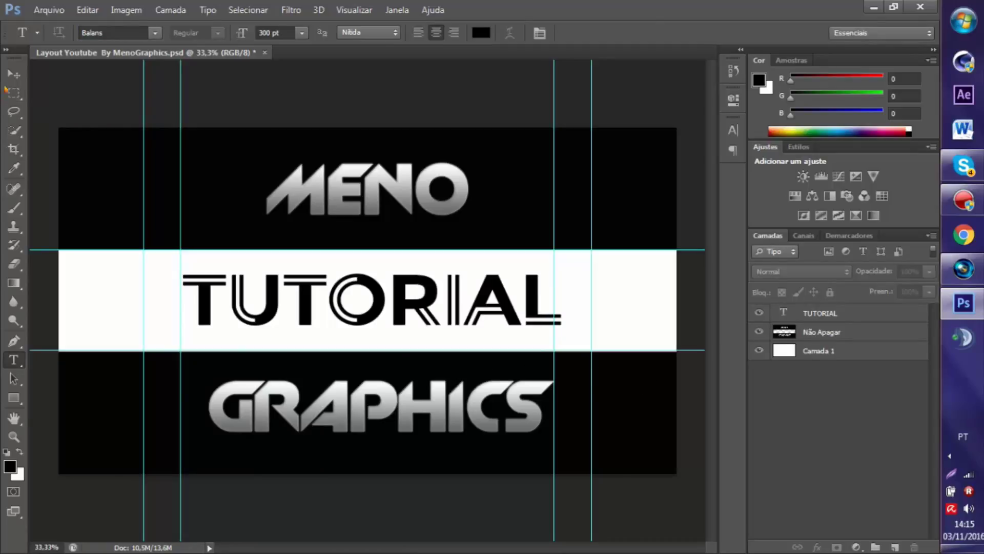
Step: Move the TUTORIAL text slightly left and up so it ends at the inner right vertical guide
{"action": "left_click", "coordinate": [13, 74]}
{"action": "left_click", "coordinate": [440, 311]}
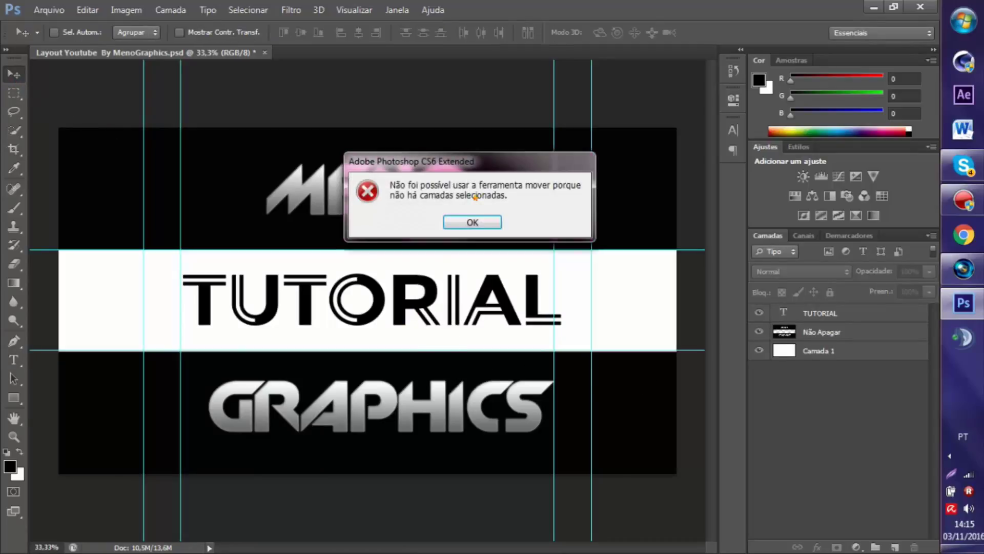
{"action": "left_click", "coordinate": [485, 223]}
{"action": "left_click", "coordinate": [830, 313]}
{"action": "mouse_move", "coordinate": [463, 307]}
{"action": "left_mouse_down"}
{"action": "mouse_move", "coordinate": [457, 315]}
{"action": "mouse_move", "coordinate": [457, 299]}
{"action": "mouse_move", "coordinate": [457, 308]}
{"action": "left_mouse_up"}
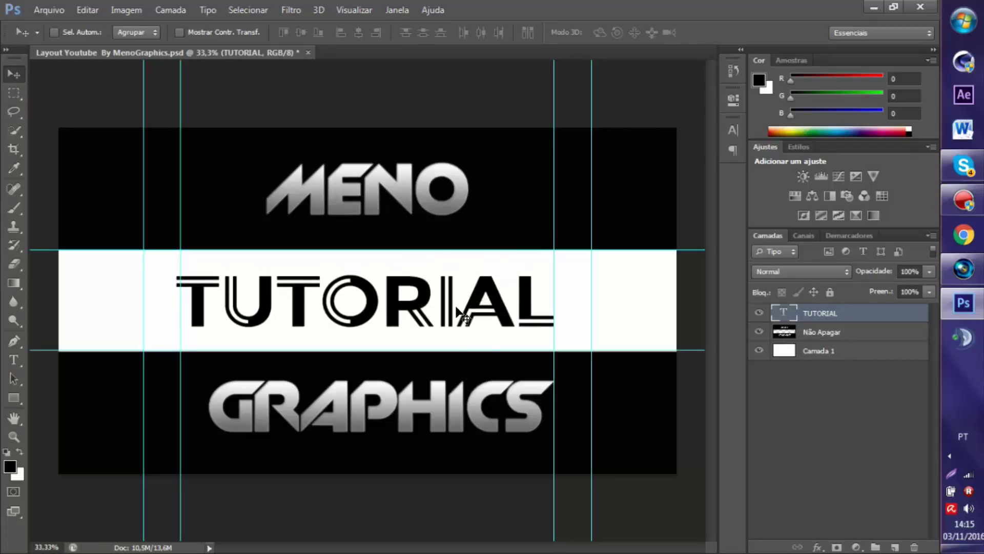
Step: Examine the Não Apagar layer's transform bounds and how the TUTORIAL text fits within the layout guides
{"action": "scroll", "coordinate": [458, 308], "scroll_direction": "down", "scroll_amount": 6}
{"action": "scroll", "coordinate": [341, 300], "scroll_direction": "up", "scroll_amount": 5}
{"action": "left_click", "coordinate": [341, 300], "text": "ctrl"}
{"action": "key", "text": "ctrl+t"}
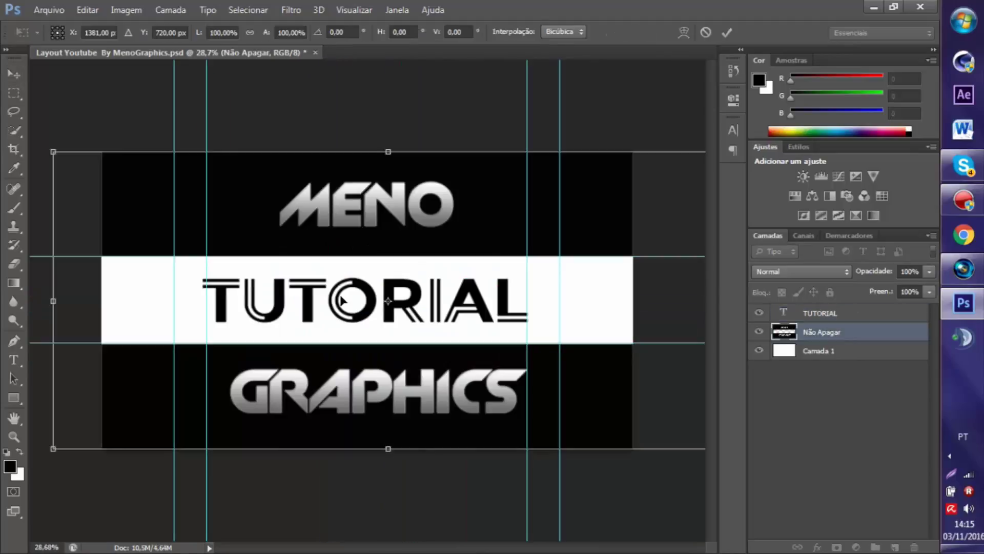
{"action": "scroll", "coordinate": [342, 299], "scroll_direction": "up", "scroll_amount": 1}
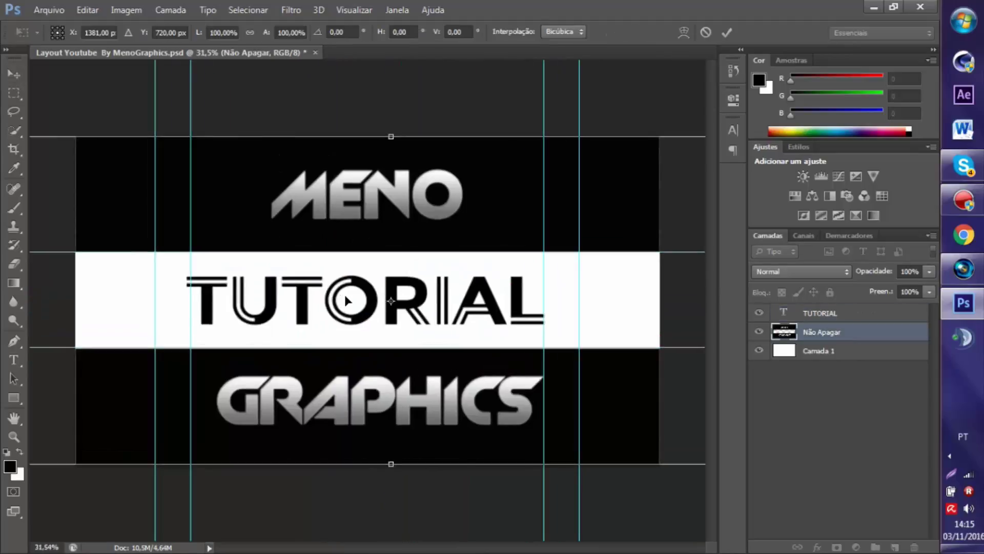
{"action": "scroll", "coordinate": [368, 302], "scroll_direction": "down", "scroll_amount": 5}
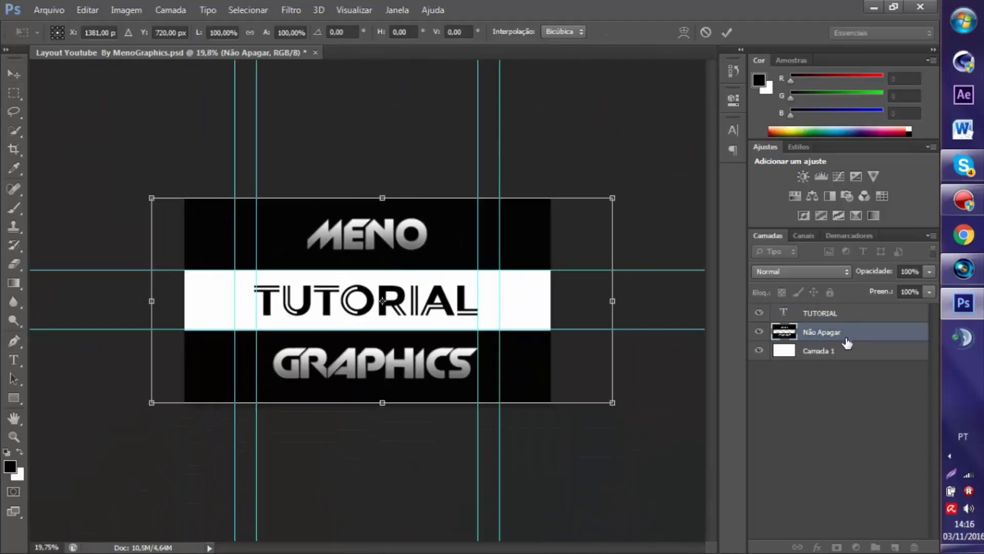
{"action": "left_click", "coordinate": [48, 10]}
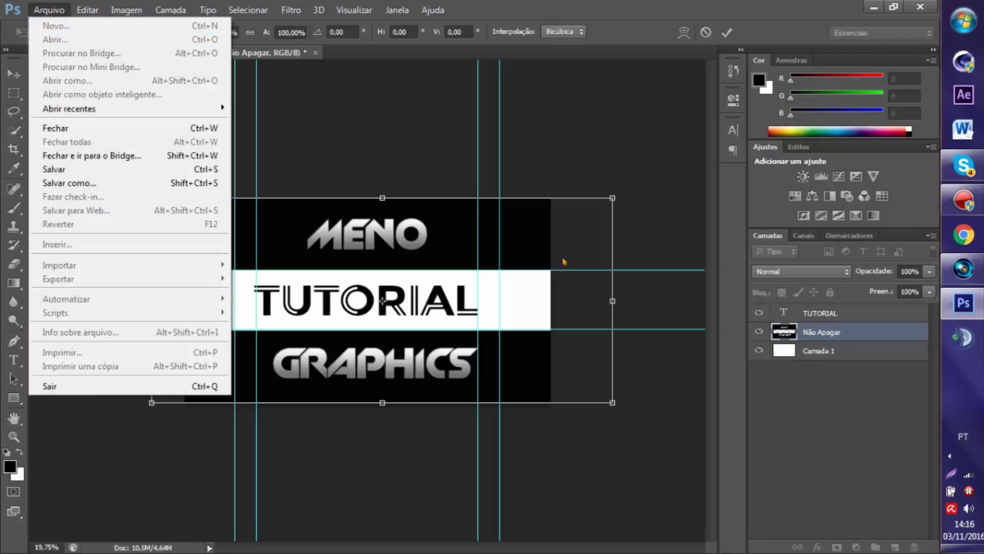
{"action": "left_click", "coordinate": [690, 236]}
{"action": "key", "text": "Return"}
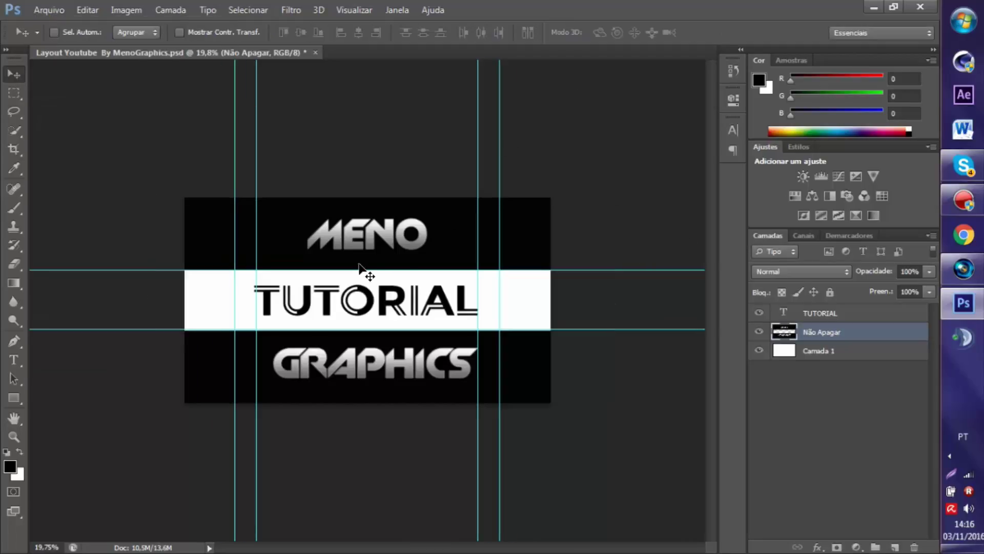
{"action": "scroll", "coordinate": [379, 269], "scroll_direction": "up", "scroll_amount": 4}
{"action": "scroll", "coordinate": [413, 297], "scroll_direction": "up", "scroll_amount": 15}
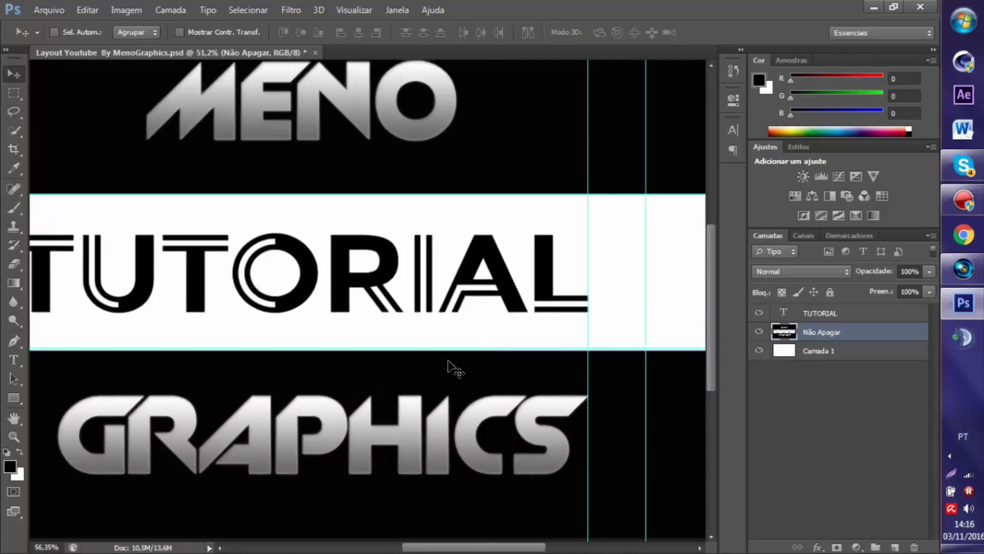
{"action": "scroll", "coordinate": [442, 349], "scroll_direction": "down", "scroll_amount": 15}
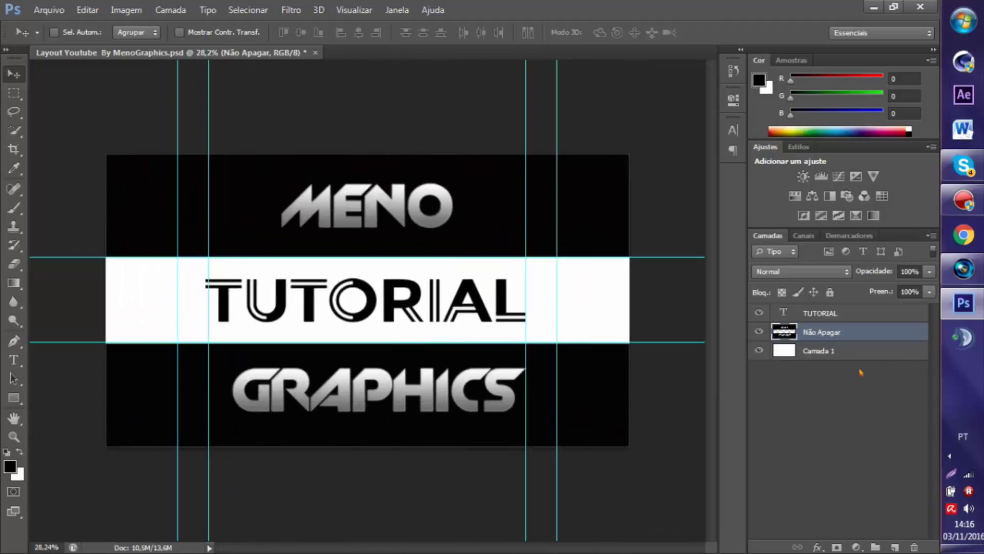
{"action": "left_click", "coordinate": [860, 372]}
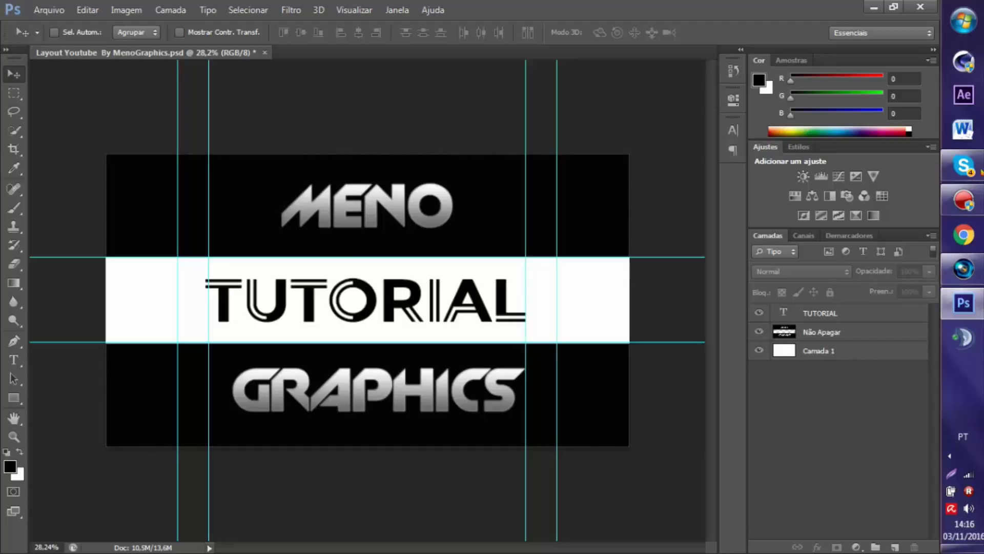
Step: Switch to the desktop, open the tutorial folder, and return to the layout document in Photoshop
{"action": "left_click", "coordinate": [873, 8]}
{"action": "left_click", "coordinate": [897, 5]}
{"action": "left_click", "coordinate": [897, 5]}
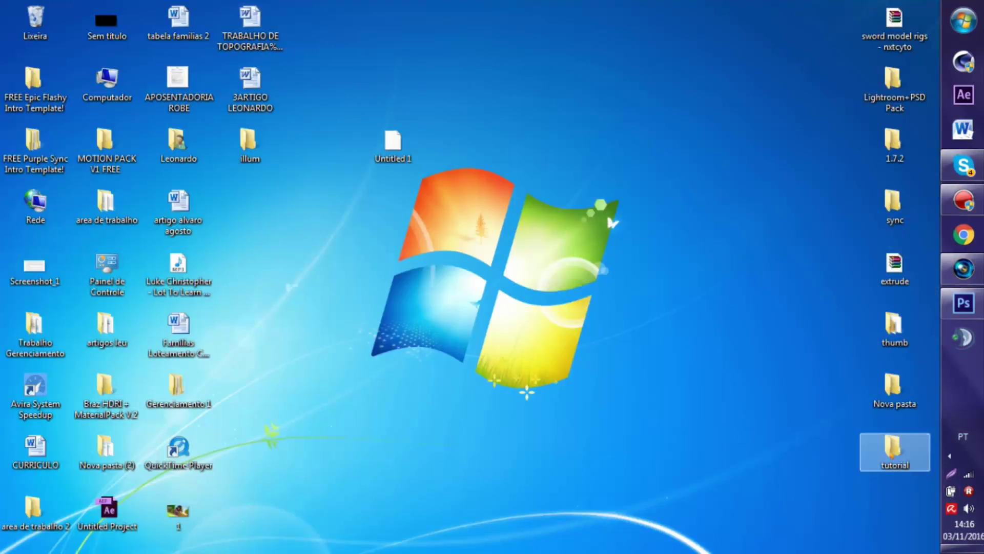
{"action": "double_click", "coordinate": [894, 448]}
{"action": "double_click", "coordinate": [390, 255]}
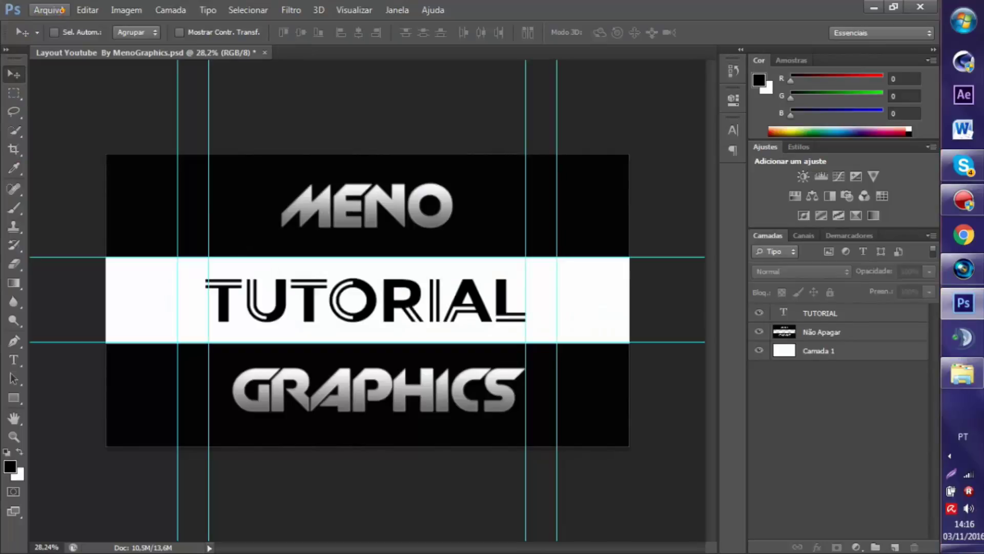
Step: Delete the Não Apagar layer from the Layout Youtube document
{"action": "left_click", "coordinate": [841, 336]}
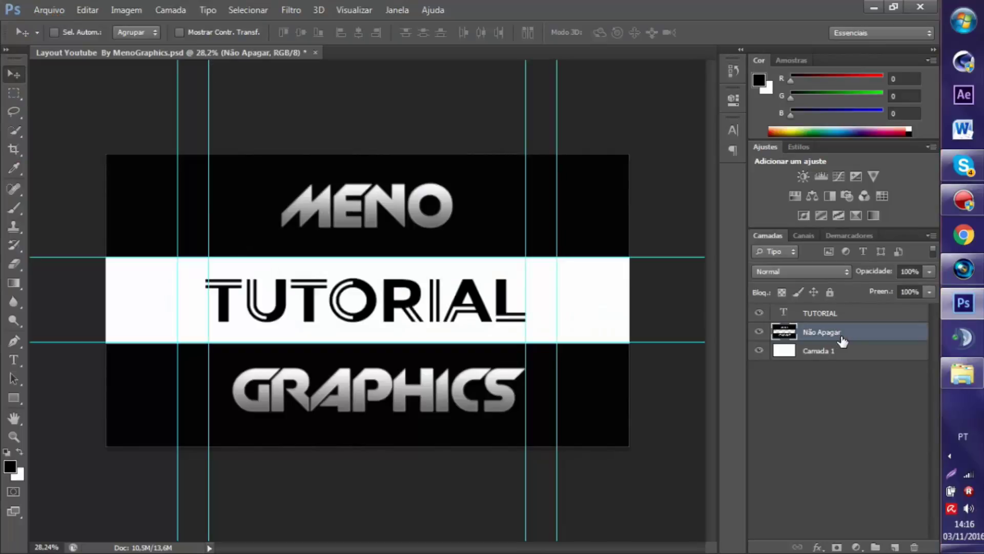
{"action": "key", "text": "Delete"}
Step: Open Template YT.psd from the tutorial folder
{"action": "left_click", "coordinate": [49, 10]}
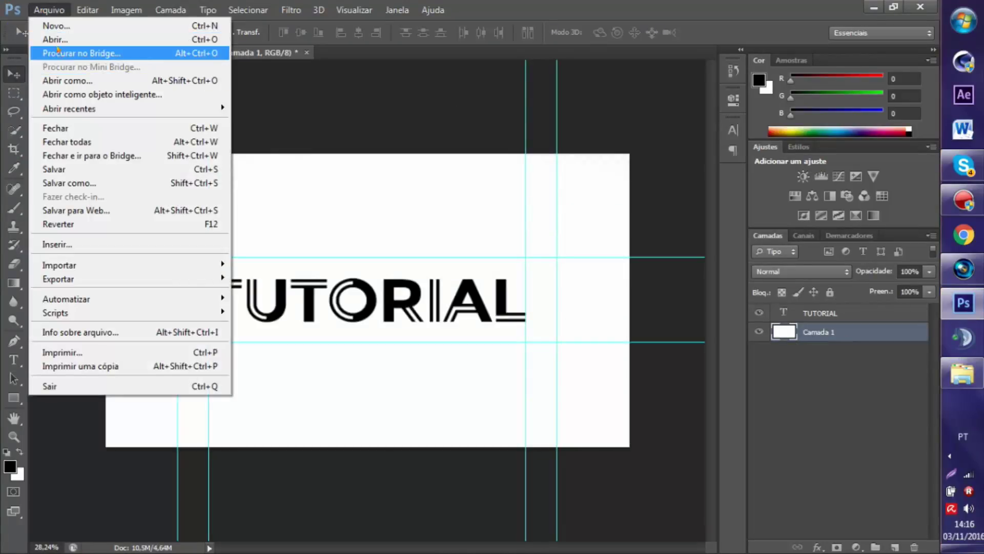
{"action": "left_click", "coordinate": [52, 39]}
{"action": "double_click", "coordinate": [357, 213]}
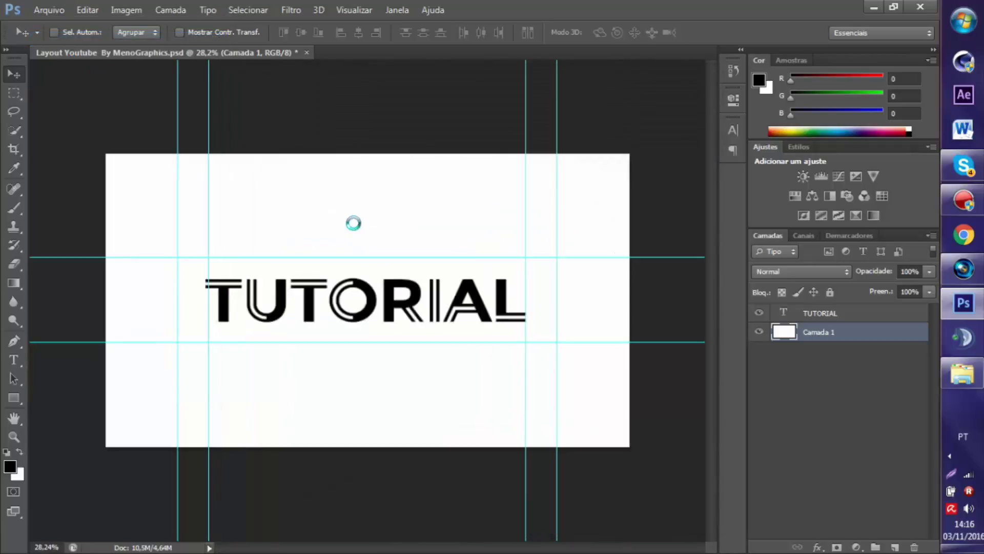
{"action": "scroll", "coordinate": [405, 282], "scroll_direction": "up", "scroll_amount": 1}
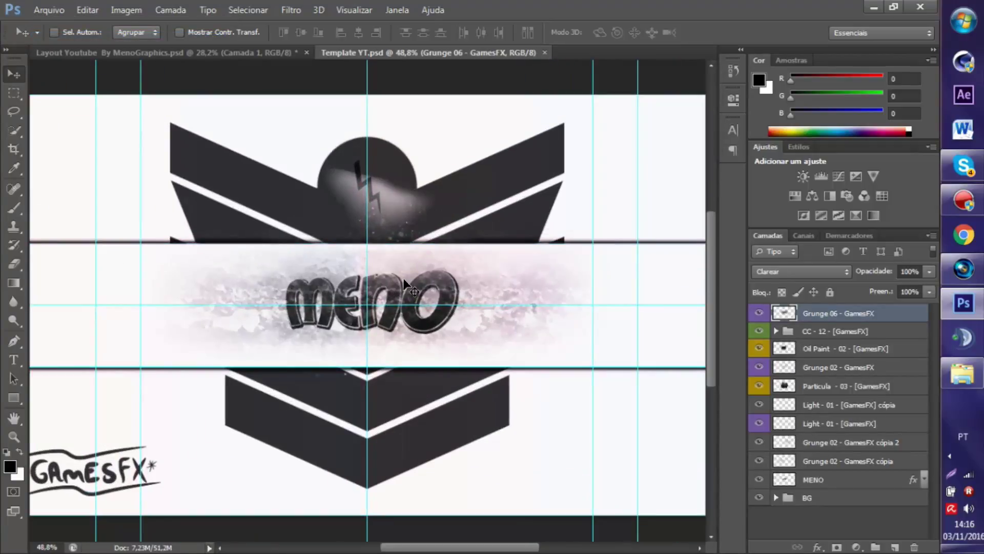
{"action": "scroll", "coordinate": [419, 287], "scroll_direction": "down", "scroll_amount": 1}
{"action": "scroll", "coordinate": [425, 281], "scroll_direction": "up", "scroll_amount": 2}
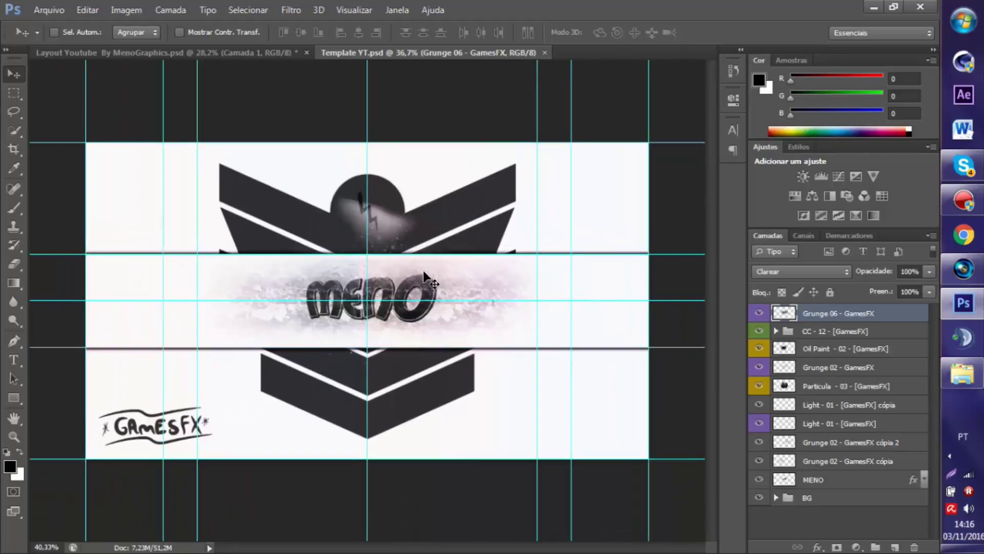
Step: Delete every layer and group above the BG group, from MENO up to Grunge 06 - GamesFX
{"action": "left_click", "coordinate": [870, 480]}
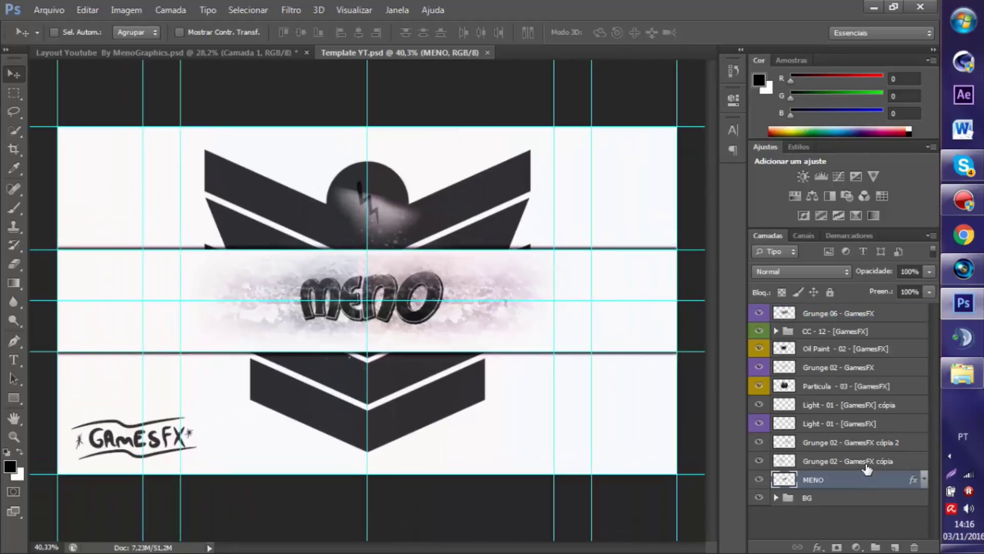
{"action": "left_click", "coordinate": [857, 314], "text": "shift"}
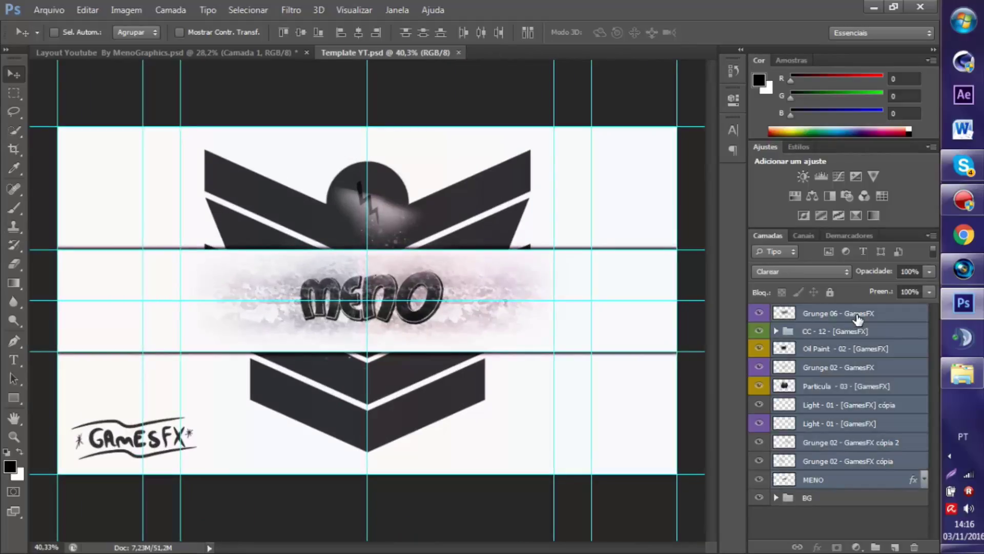
{"action": "key", "text": "Delete"}
{"action": "scroll", "coordinate": [353, 271], "scroll_direction": "up", "scroll_amount": 2}
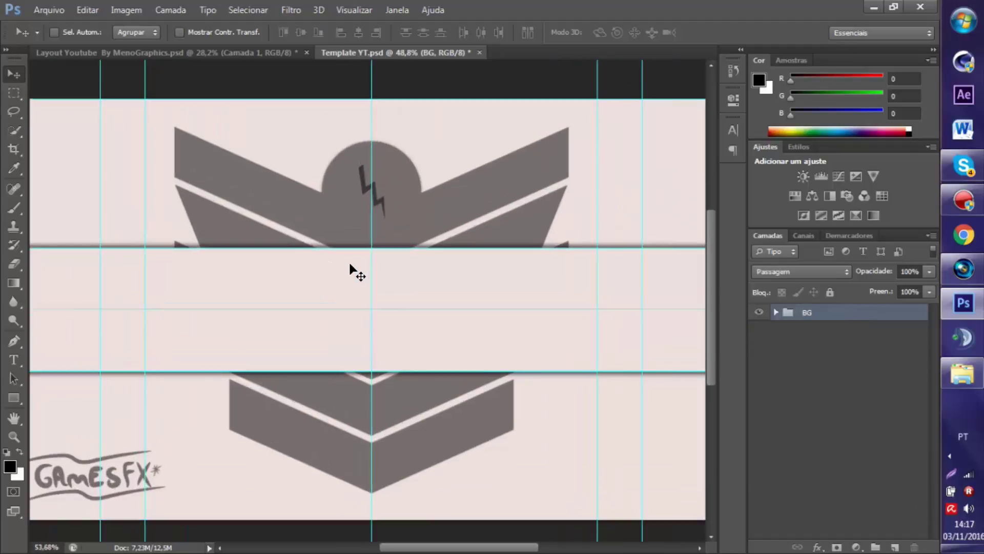
{"action": "scroll", "coordinate": [359, 274], "scroll_direction": "down", "scroll_amount": 4}
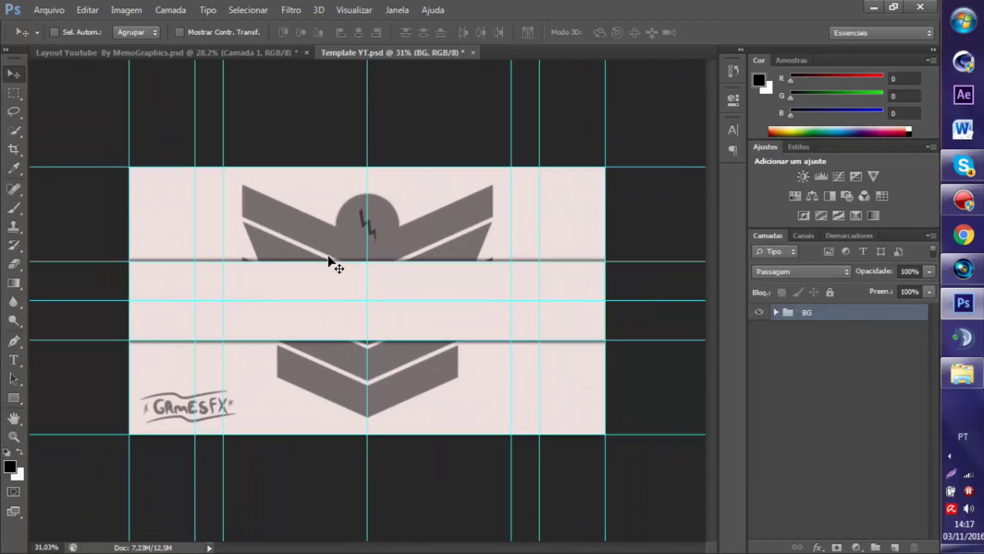
Step: Save the cleaned template over the existing Template YT.psd in Photoshop format with Maximizar compatibilidade enabled
{"action": "left_click", "coordinate": [48, 9]}
{"action": "left_click", "coordinate": [71, 182]}
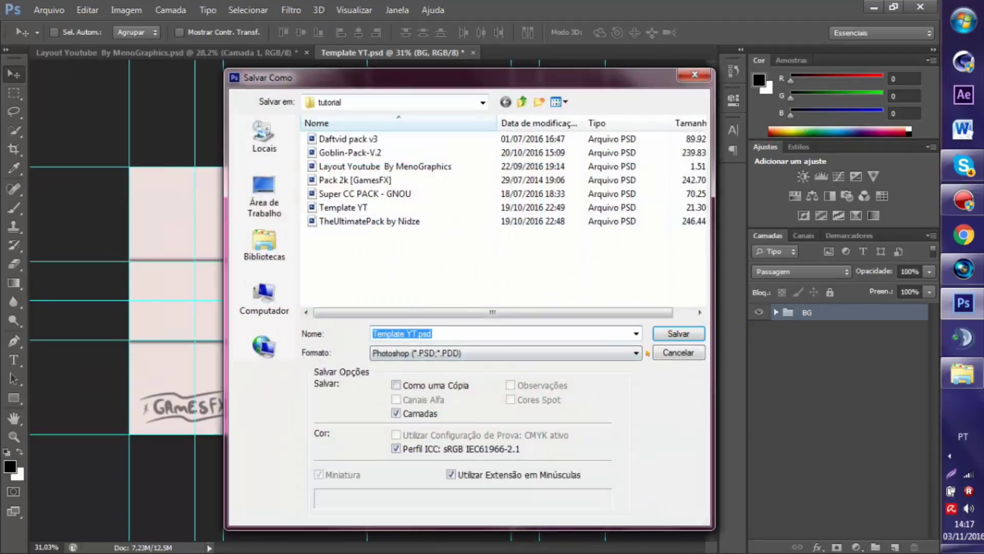
{"action": "left_click", "coordinate": [677, 333]}
{"action": "left_click", "coordinate": [461, 280]}
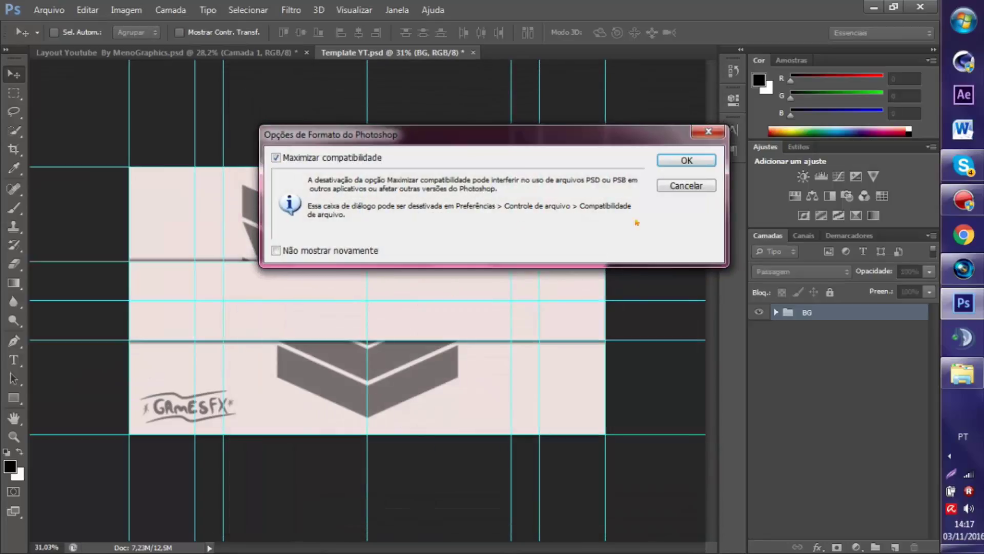
{"action": "left_click", "coordinate": [694, 163]}
{"action": "scroll", "coordinate": [382, 315], "scroll_direction": "up", "scroll_amount": 3}
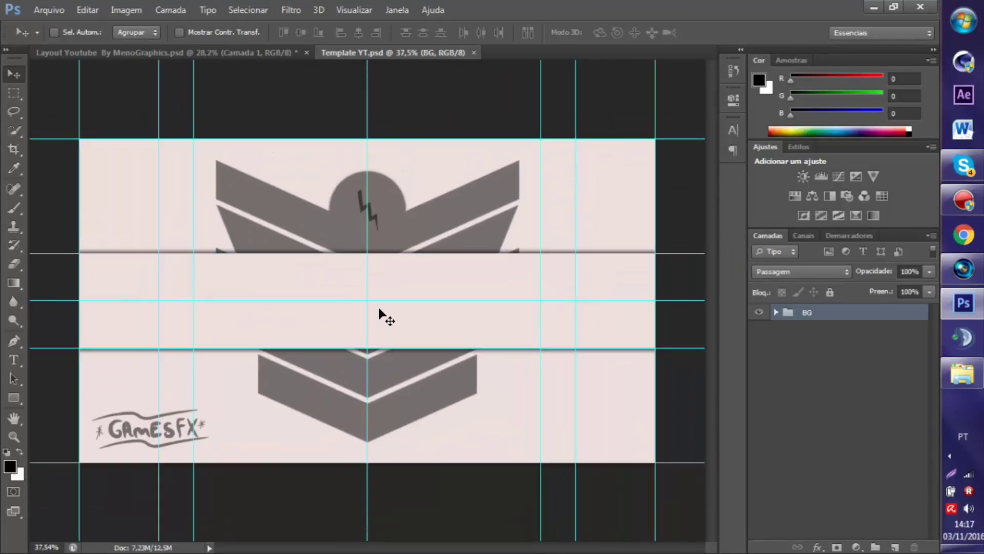
{"action": "left_click", "coordinate": [775, 312]}
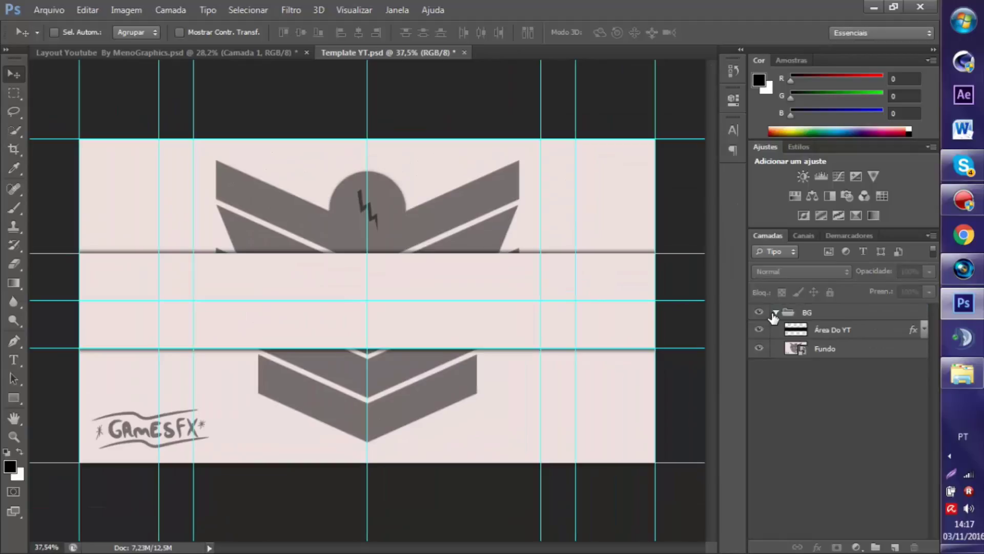
{"action": "left_click", "coordinate": [775, 313]}
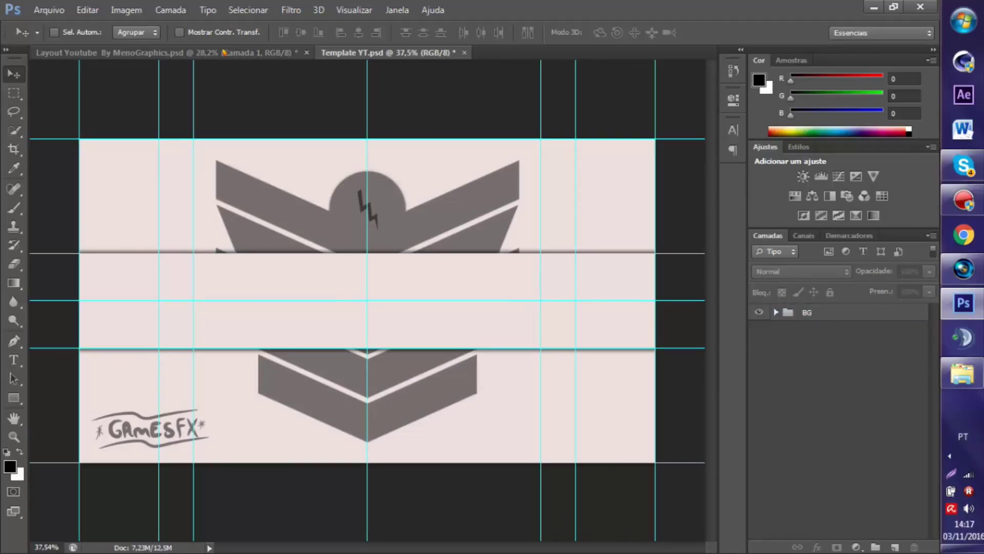
Step: Copy the TUTORIAL and Camada 1 layers together from the Layout Youtube document into the Template YT document
{"action": "left_click", "coordinate": [226, 52]}
{"action": "left_click", "coordinate": [835, 363]}
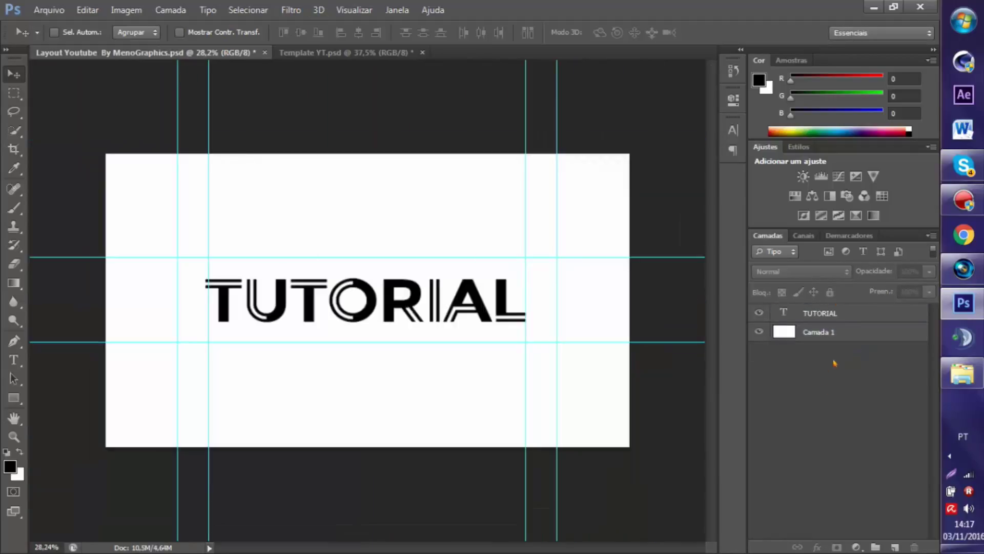
{"action": "left_click", "coordinate": [817, 331]}
{"action": "left_click", "coordinate": [822, 314], "text": "shift"}
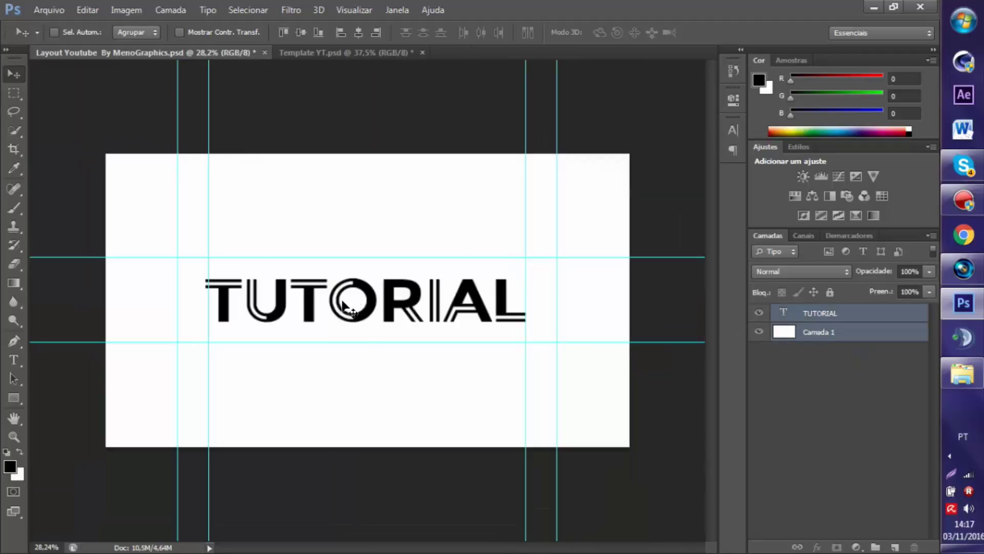
{"action": "left_click_drag", "start_coordinate": [351, 310], "coordinate": [396, 300]}
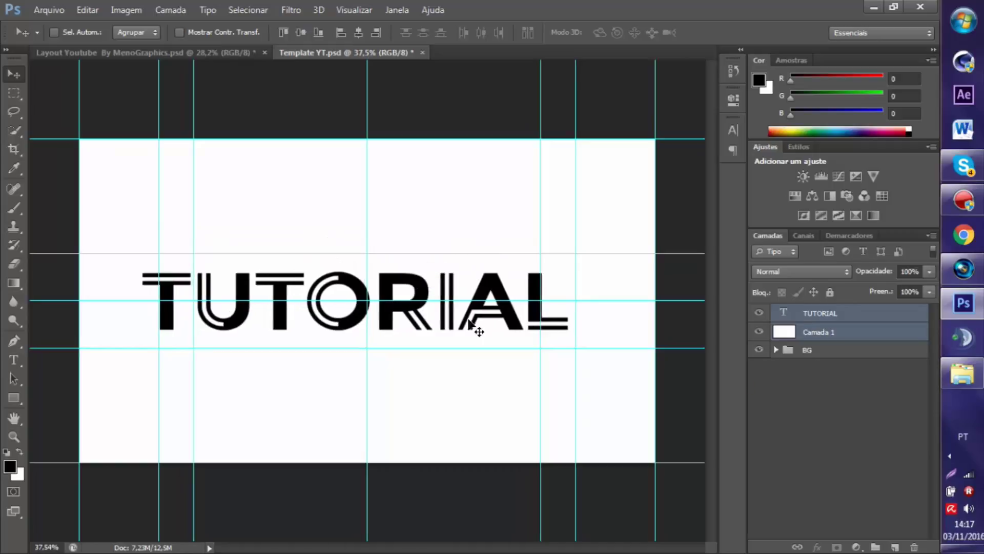
Step: Place the Camada 1 layer below the BG group and move the TUTORIAL text right to about the central vertical guide
{"action": "left_click", "coordinate": [827, 332]}
{"action": "left_click_drag", "start_coordinate": [820, 333], "coordinate": [820, 401]}
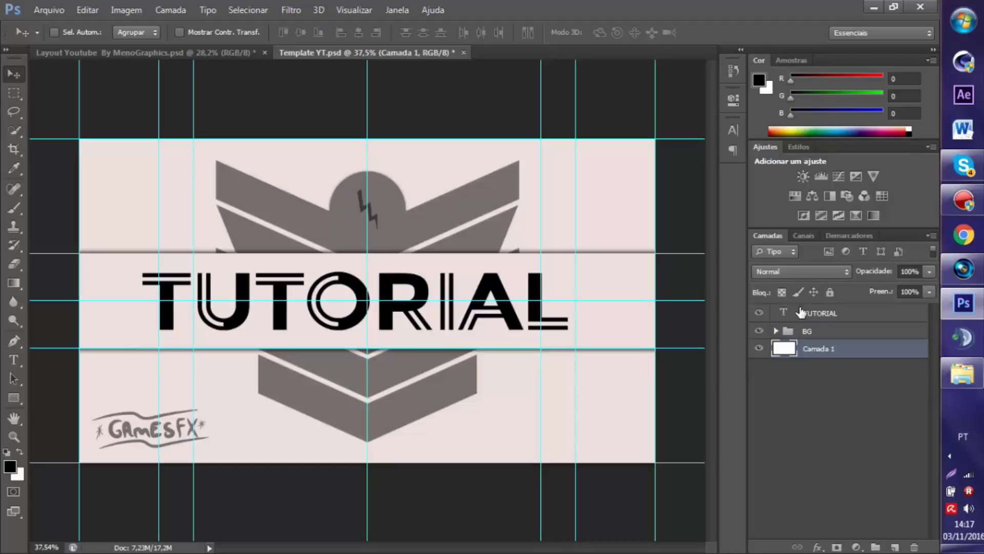
{"action": "left_click", "coordinate": [819, 317]}
{"action": "left_click_drag", "start_coordinate": [387, 316], "coordinate": [435, 316]}
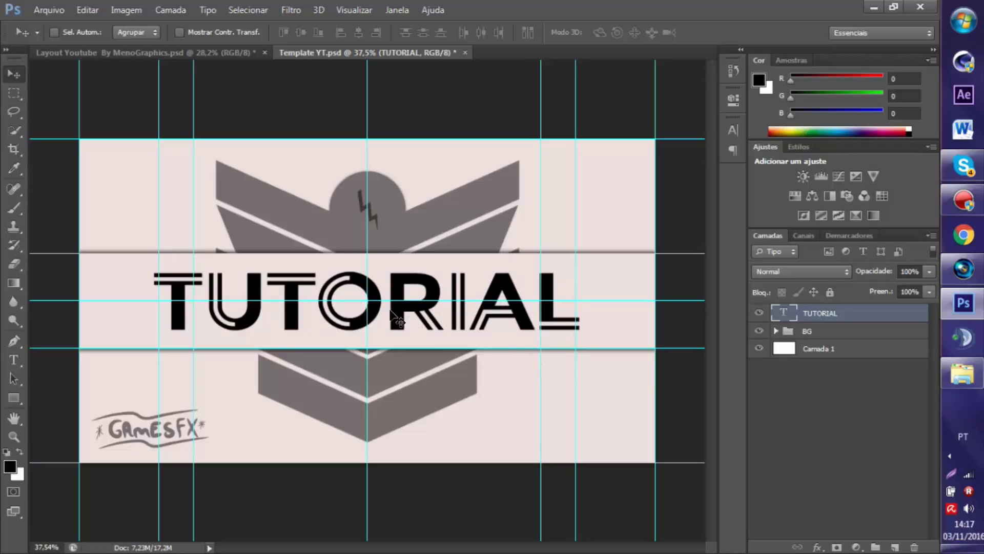
{"action": "mouse_move", "coordinate": [391, 310]}
{"action": "left_mouse_down"}
{"action": "mouse_move", "coordinate": [420, 310]}
{"action": "mouse_move", "coordinate": [410, 313]}
{"action": "left_mouse_up"}
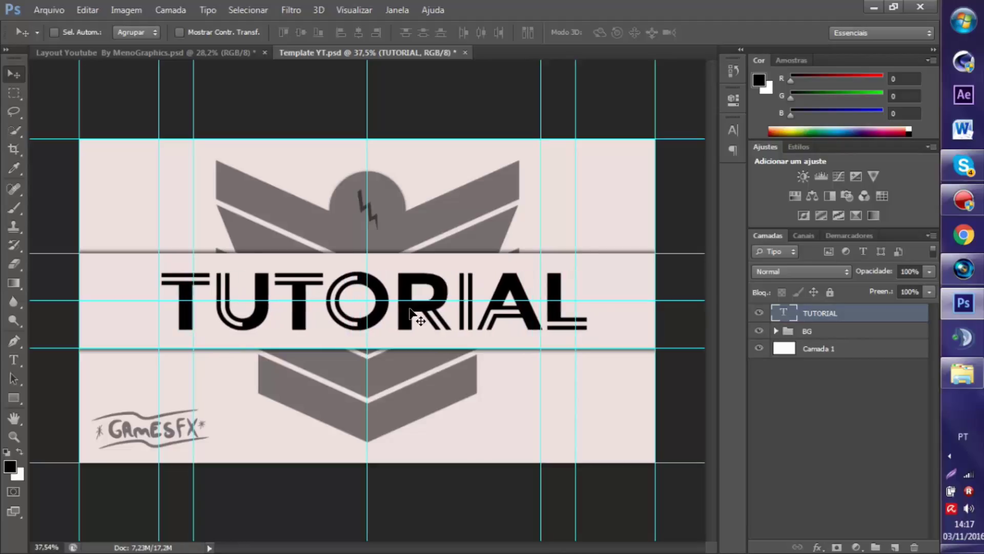
{"action": "left_click", "coordinate": [790, 405]}
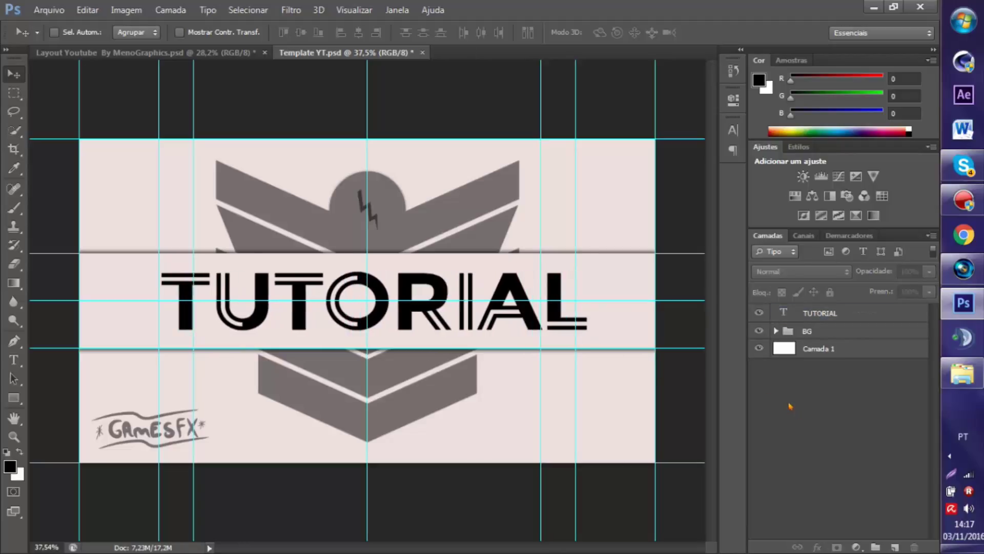
{"action": "left_click", "coordinate": [802, 314]}
{"action": "left_click", "coordinate": [800, 369]}
{"action": "left_click", "coordinate": [826, 314]}
{"action": "left_click", "coordinate": [823, 438]}
{"action": "left_click", "coordinate": [840, 315]}
{"action": "left_click", "coordinate": [815, 369]}
{"action": "left_click", "coordinate": [814, 314]}
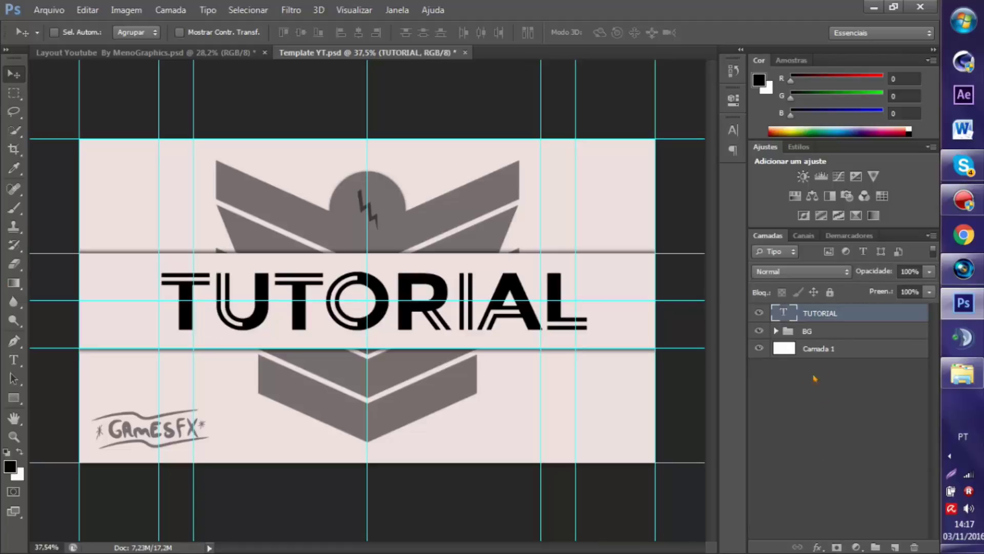
{"action": "left_click", "coordinate": [815, 369]}
{"action": "left_click", "coordinate": [814, 313]}
{"action": "left_click", "coordinate": [825, 314], "text": "ctrl"}
{"action": "left_click", "coordinate": [828, 314]}
{"action": "left_click", "coordinate": [833, 313], "text": "ctrl"}
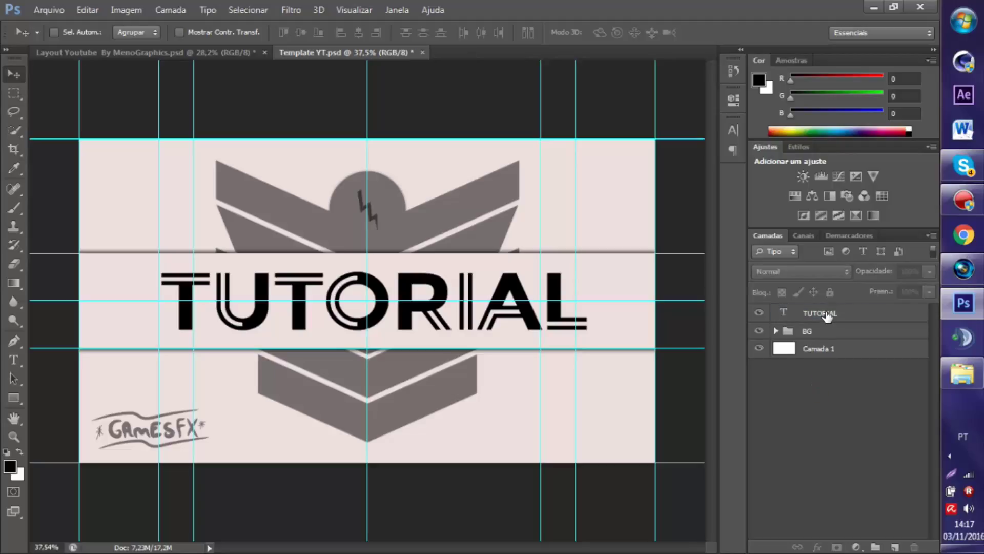
Step: Rasterize the TUTORIAL text layer and deselect all layers
{"action": "left_click", "coordinate": [841, 311]}
{"action": "right_click", "coordinate": [841, 310]}
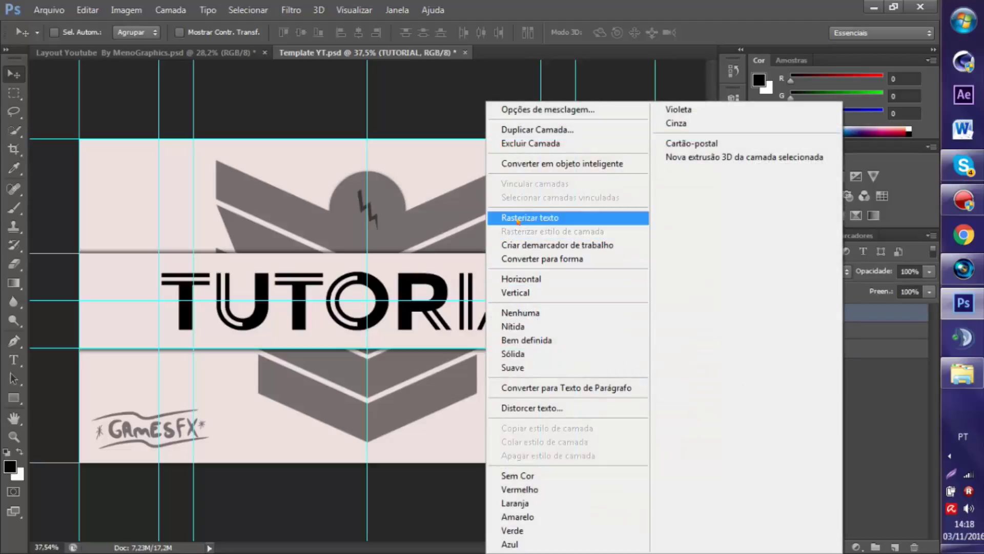
{"action": "left_click", "coordinate": [554, 217]}
{"action": "left_click", "coordinate": [912, 441]}
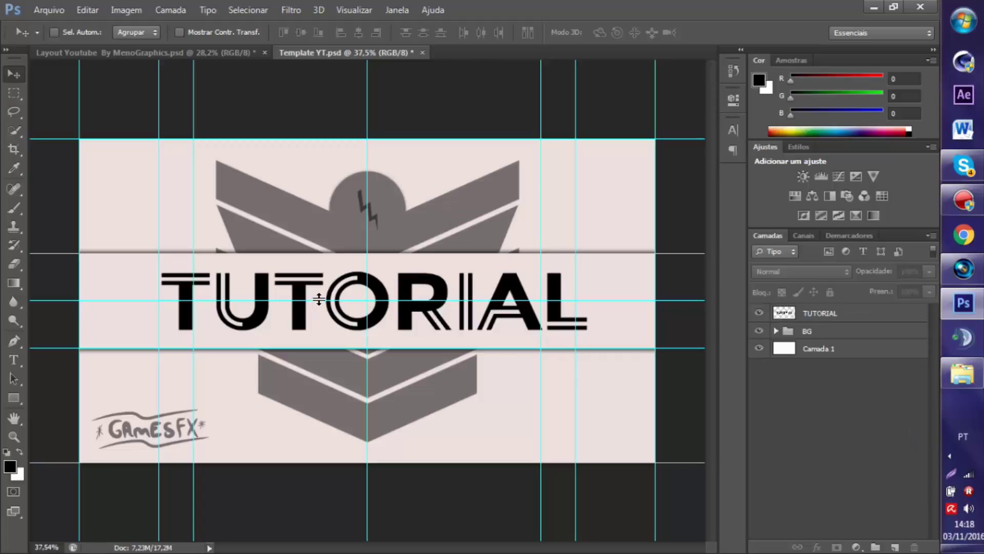
Step: Close the Layout Youtube document without saving it and open Super CC PACK - GNOU.psd from the tutorial folder
{"action": "left_click", "coordinate": [264, 54]}
{"action": "left_click", "coordinate": [488, 223]}
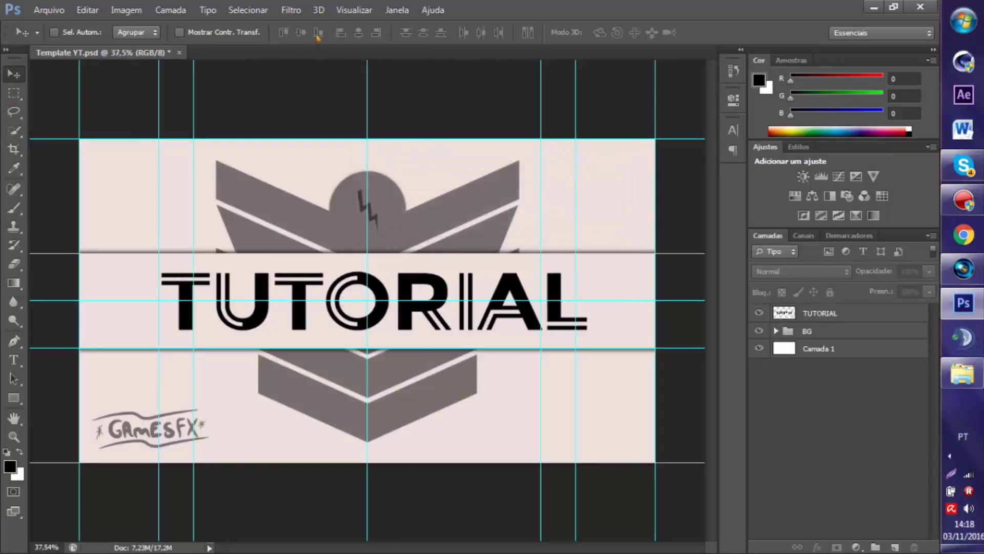
{"action": "left_click", "coordinate": [48, 10]}
{"action": "left_click", "coordinate": [71, 40]}
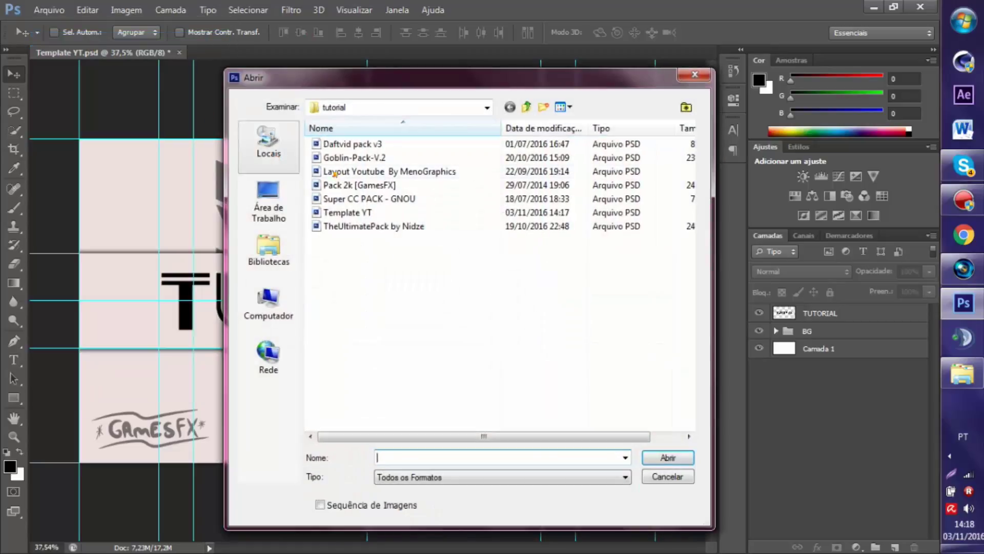
{"action": "left_click_drag", "start_coordinate": [387, 136], "coordinate": [361, 258]}
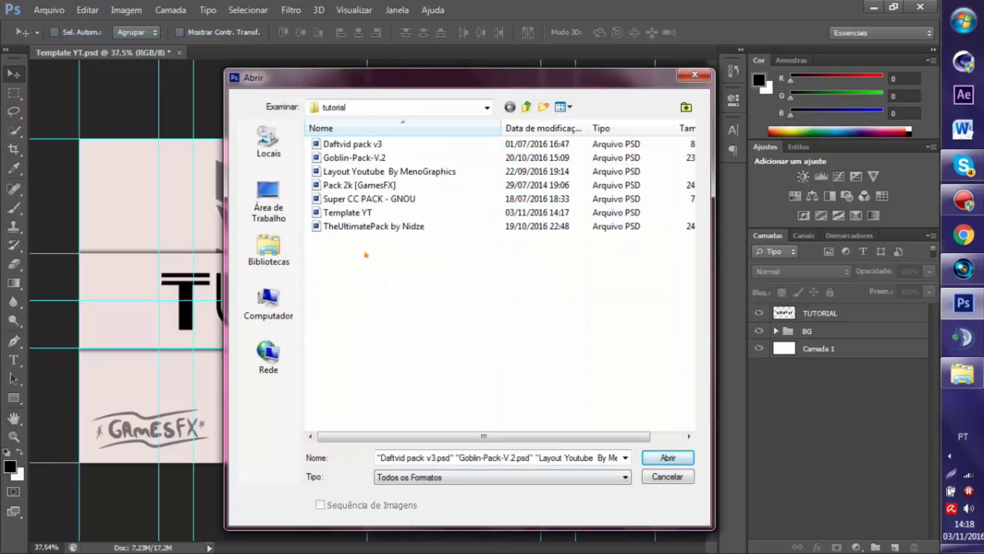
{"action": "left_click", "coordinate": [346, 145]}
{"action": "double_click", "coordinate": [358, 199]}
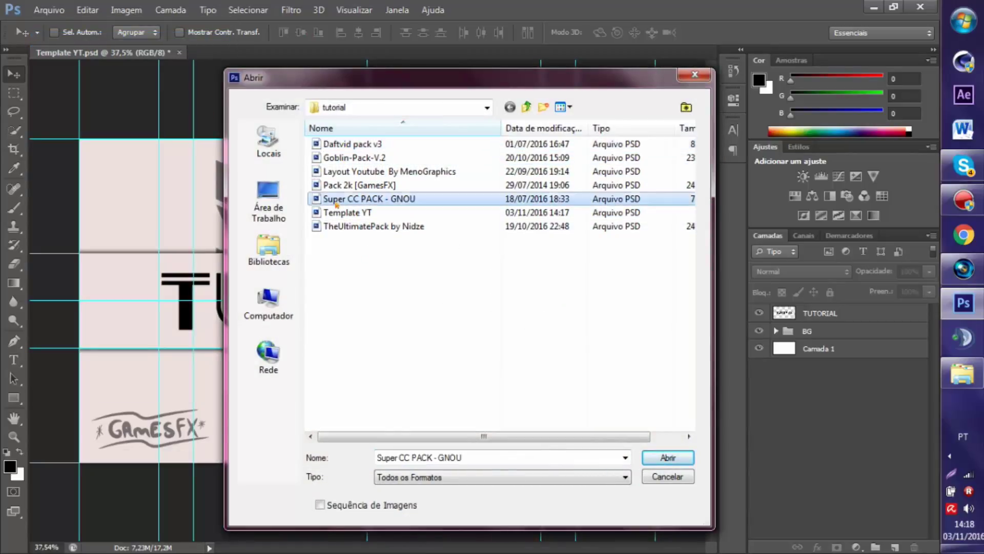
Step: Preview the Bob Marley, Sparks and Burn Bitch colour-correction groups one at a time by briefly making each visible
{"action": "scroll", "coordinate": [807, 418], "scroll_direction": "down", "scroll_amount": 1}
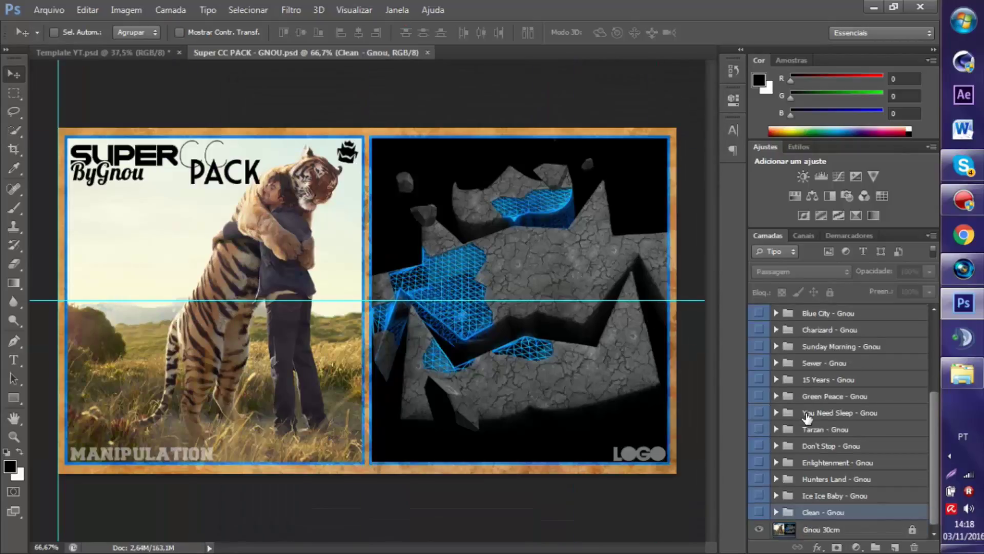
{"action": "scroll", "coordinate": [787, 445], "scroll_direction": "up", "scroll_amount": 5}
{"action": "scroll", "coordinate": [807, 408], "scroll_direction": "up", "scroll_amount": 3}
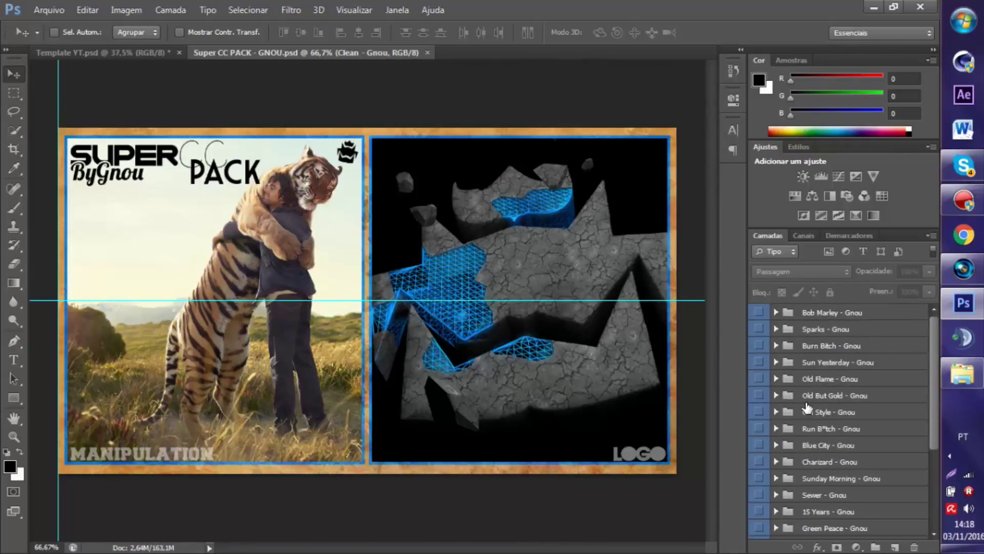
{"action": "left_click", "coordinate": [759, 314]}
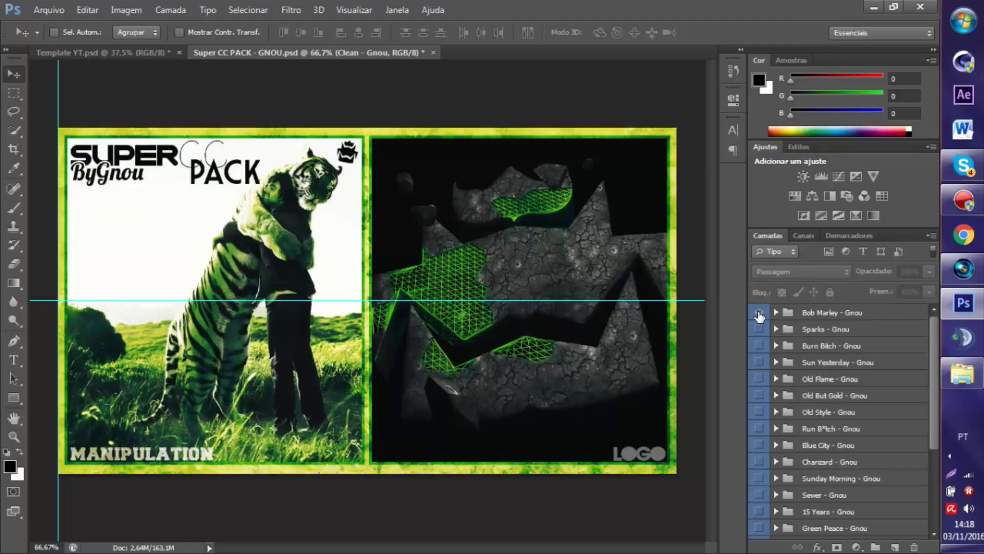
{"action": "left_click", "coordinate": [760, 314]}
{"action": "left_click", "coordinate": [759, 329]}
{"action": "left_click", "coordinate": [759, 329]}
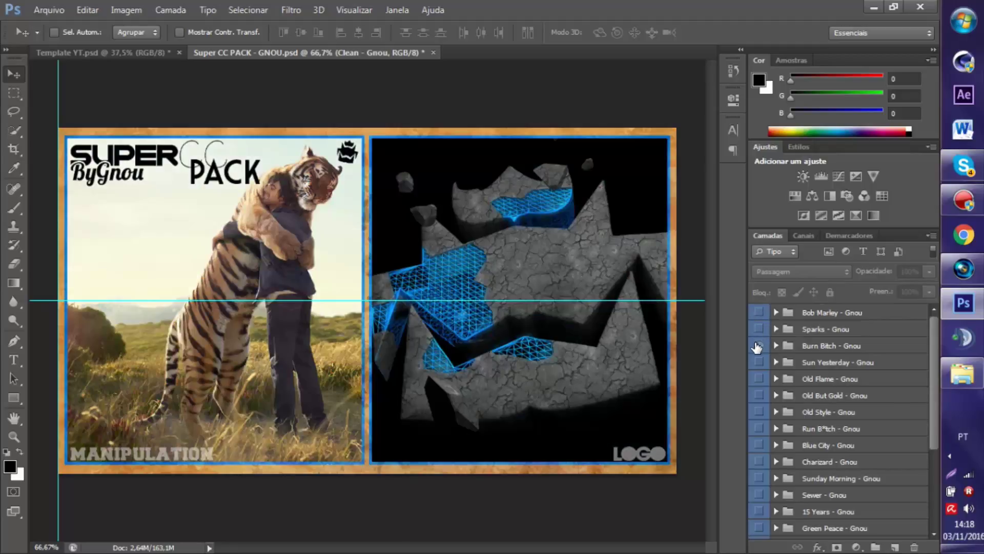
{"action": "left_click", "coordinate": [757, 345]}
{"action": "left_click", "coordinate": [758, 346]}
Step: Select the Burn Bitch - Gnou colour-correction group and make it visible
{"action": "left_click", "coordinate": [796, 347]}
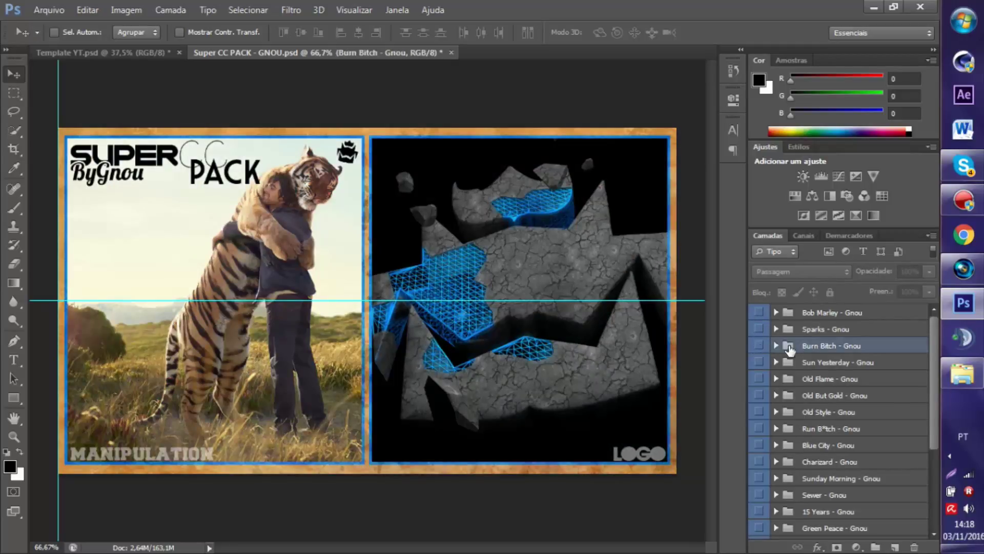
{"action": "left_click", "coordinate": [758, 346]}
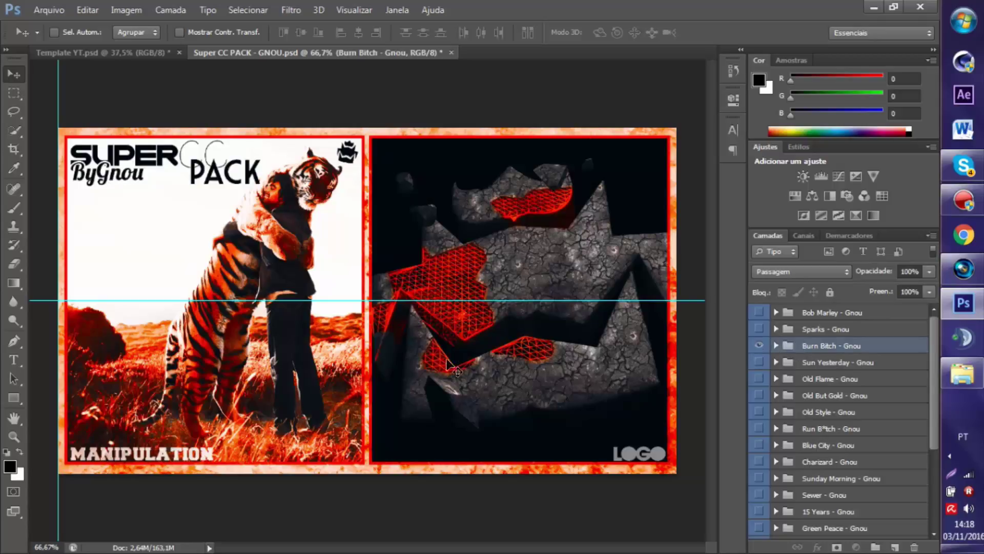
Step: Try the Burn Bitch - Gnou colour-correction group on the Template YT banner and delete it from there
{"action": "mouse_move", "coordinate": [147, 55]}
{"action": "left_mouse_down"}
{"action": "mouse_move", "coordinate": [328, 295]}
{"action": "mouse_move", "coordinate": [391, 321]}
{"action": "left_mouse_up"}
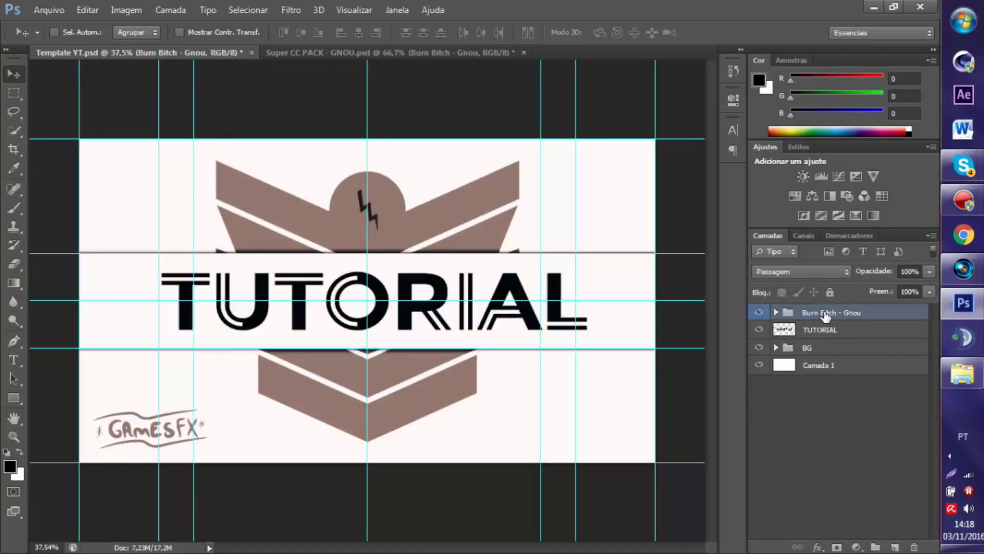
{"action": "mouse_move", "coordinate": [825, 315]}
{"action": "left_mouse_down"}
{"action": "mouse_move", "coordinate": [827, 343]}
{"action": "mouse_move", "coordinate": [825, 319]}
{"action": "left_mouse_up"}
{"action": "key", "text": "Delete"}
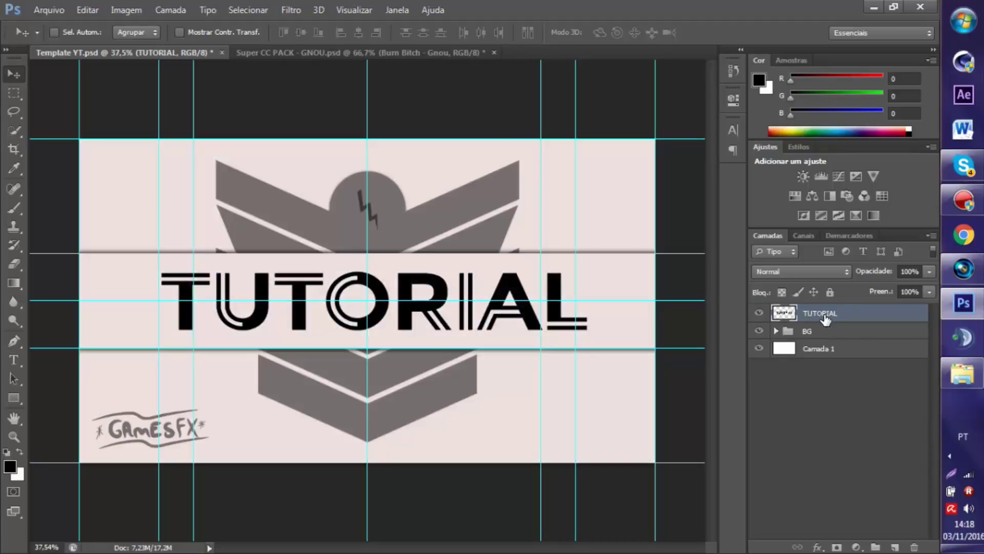
Step: Return to Super CC PACK - GNOU.psd, hide Burn Bitch and preview the Sun Yesterday and Old Flame colour-correction groups
{"action": "left_click", "coordinate": [358, 52]}
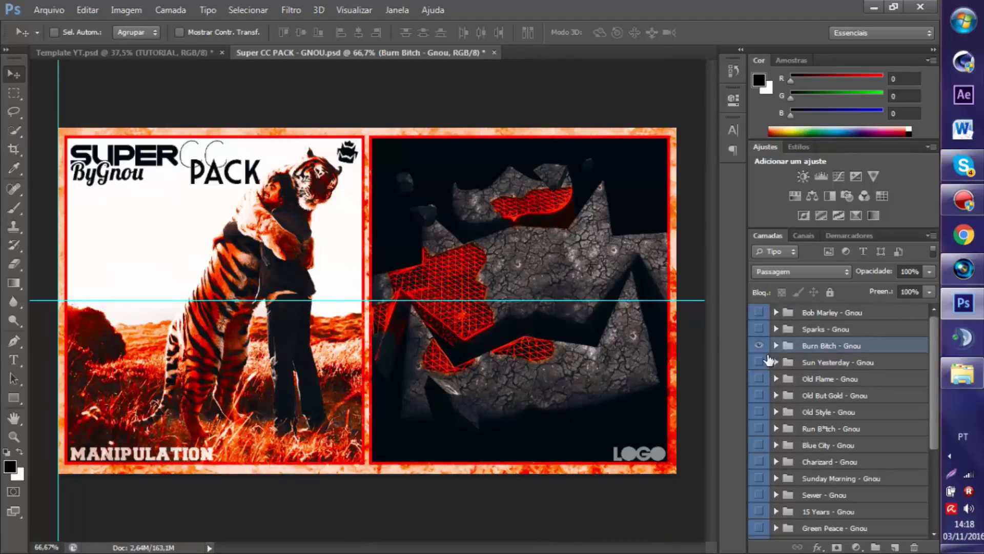
{"action": "left_click", "coordinate": [759, 345]}
{"action": "left_click", "coordinate": [759, 362]}
{"action": "left_click", "coordinate": [759, 361]}
{"action": "left_click", "coordinate": [759, 378]}
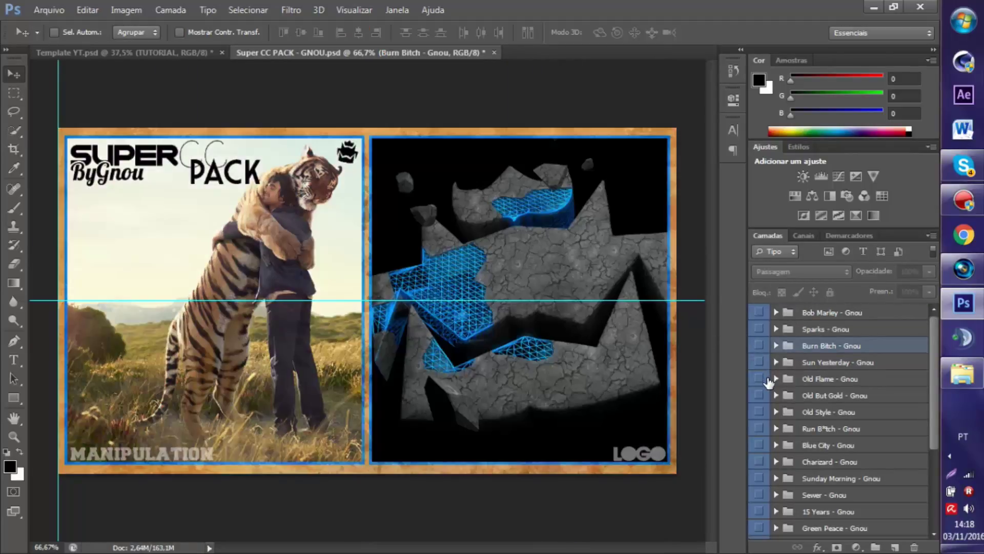
{"action": "left_click", "coordinate": [758, 379]}
{"action": "left_click", "coordinate": [761, 382]}
{"action": "scroll", "coordinate": [759, 384], "scroll_direction": "down", "scroll_amount": 1}
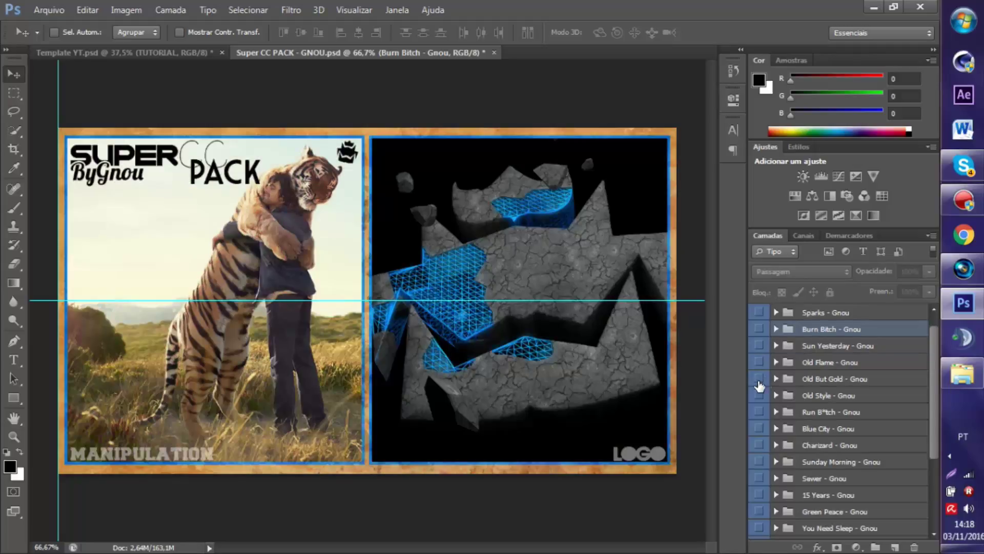
{"action": "left_click", "coordinate": [757, 362]}
{"action": "left_click", "coordinate": [758, 364]}
Step: Make the Old But Gold - Gnou group visible and copy it into the Template YT document
{"action": "left_click", "coordinate": [758, 378]}
{"action": "left_click", "coordinate": [830, 379]}
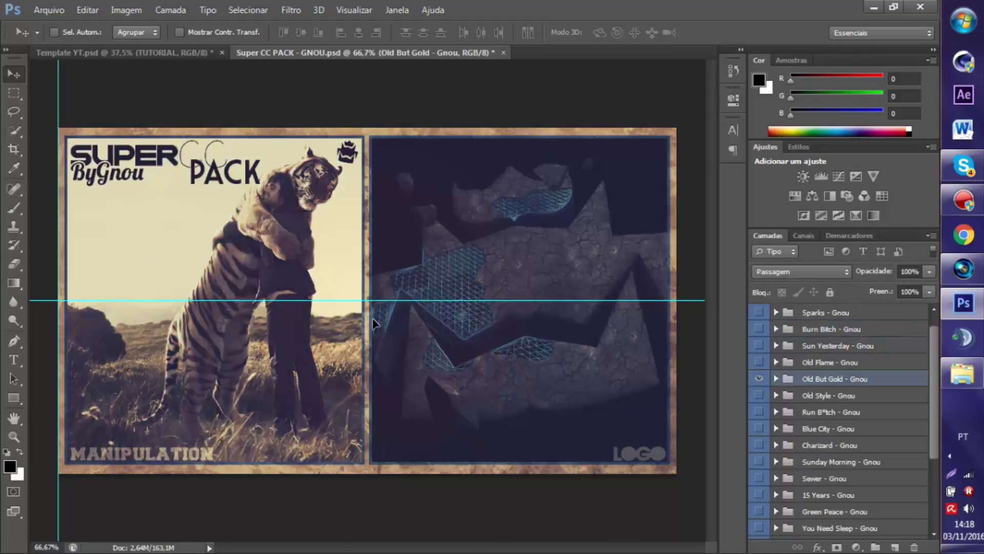
{"action": "left_click_drag", "start_coordinate": [139, 55], "coordinate": [431, 271]}
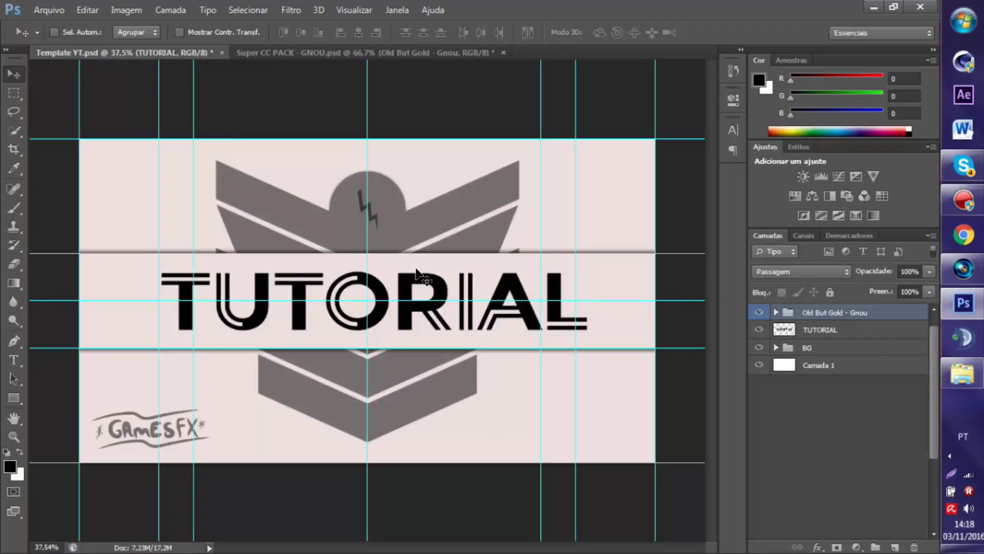
Step: In the Super CC pack, hide Old But Gold, show Old Style - Gnou and copy that group into Template YT
{"action": "left_click", "coordinate": [363, 52]}
{"action": "left_click", "coordinate": [758, 395]}
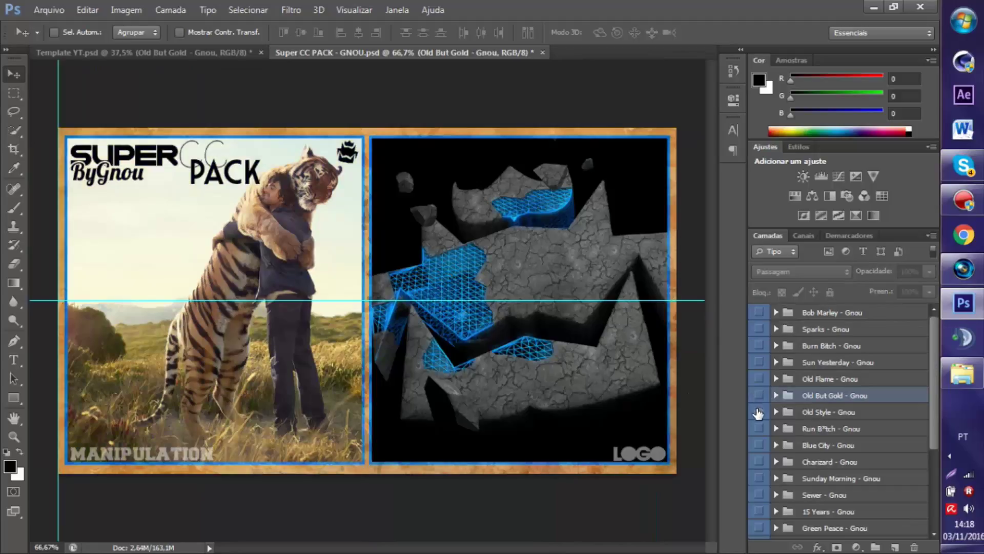
{"action": "left_click", "coordinate": [758, 412]}
{"action": "left_click", "coordinate": [829, 413]}
{"action": "left_click_drag", "start_coordinate": [416, 416], "coordinate": [414, 261]}
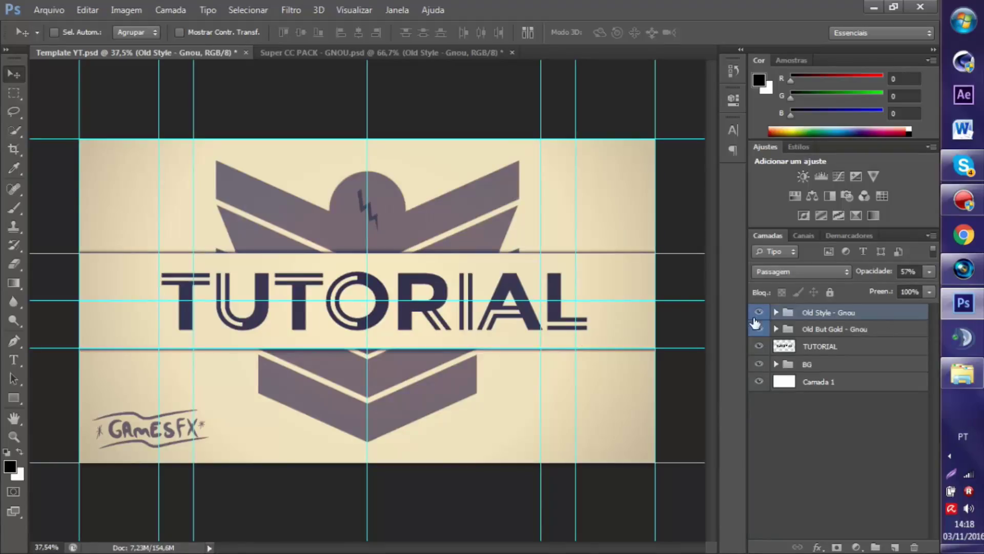
Step: Lower the opacity of the Old But Gold - Gnou group in Template YT and deselect all layers
{"action": "left_click", "coordinate": [887, 475]}
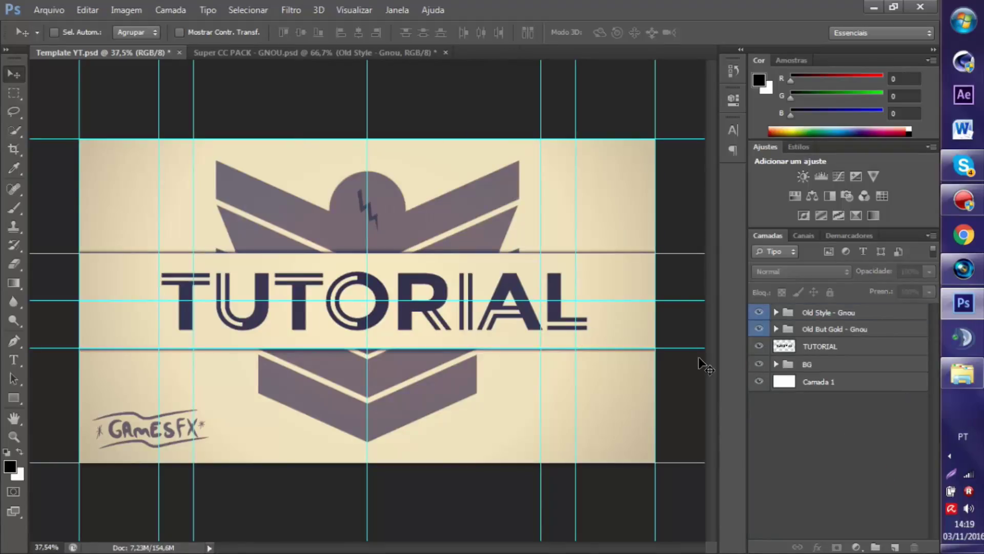
{"action": "left_click", "coordinate": [838, 327]}
{"action": "left_click", "coordinate": [929, 272]}
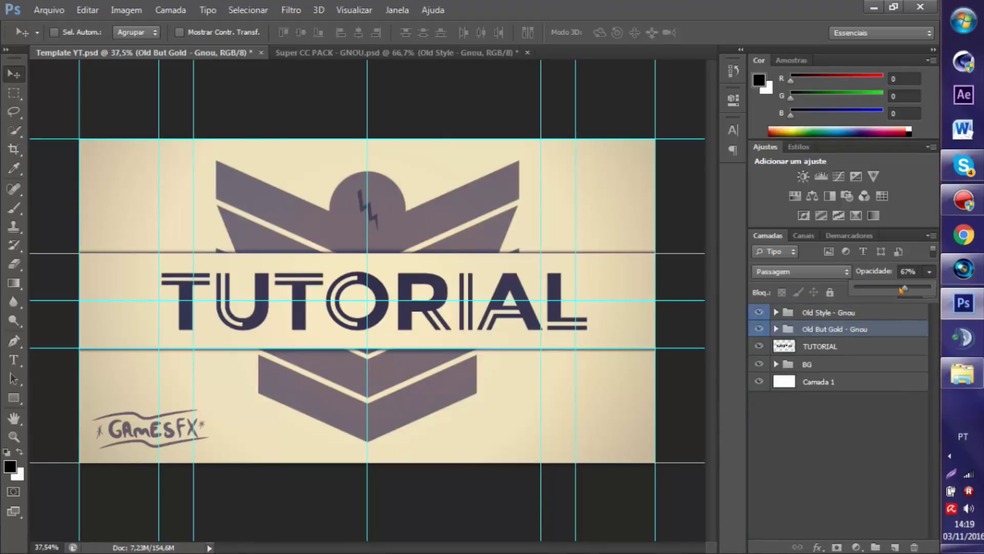
{"action": "left_click_drag", "start_coordinate": [903, 290], "coordinate": [895, 290]}
{"action": "left_click", "coordinate": [840, 451]}
Step: Back in the Super CC pack, hide Old Style and preview Run B*tch, Blue City, Charizard and Sunday Morning one at a time
{"action": "left_click", "coordinate": [394, 53]}
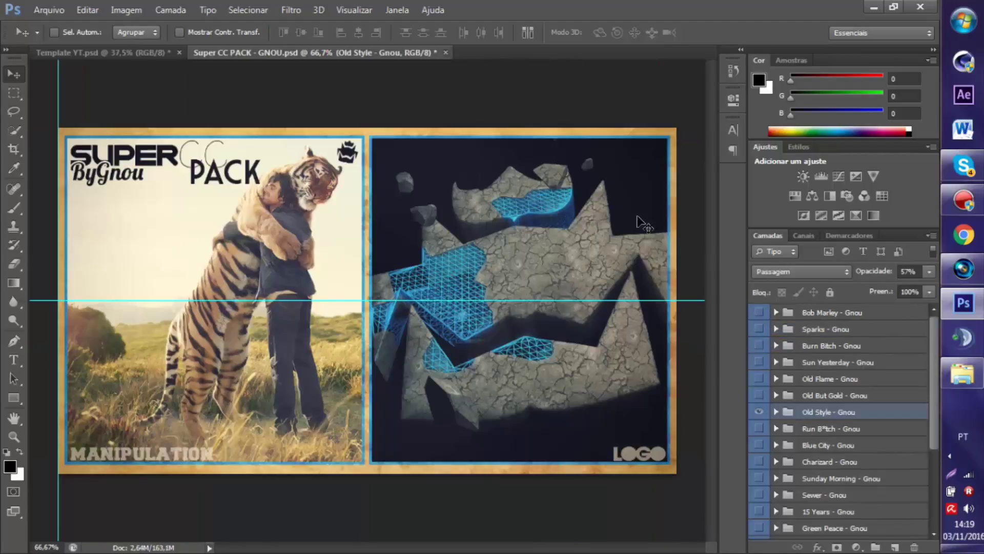
{"action": "scroll", "coordinate": [782, 375], "scroll_direction": "down", "scroll_amount": 1}
{"action": "left_click", "coordinate": [759, 362]}
{"action": "left_click", "coordinate": [758, 379]}
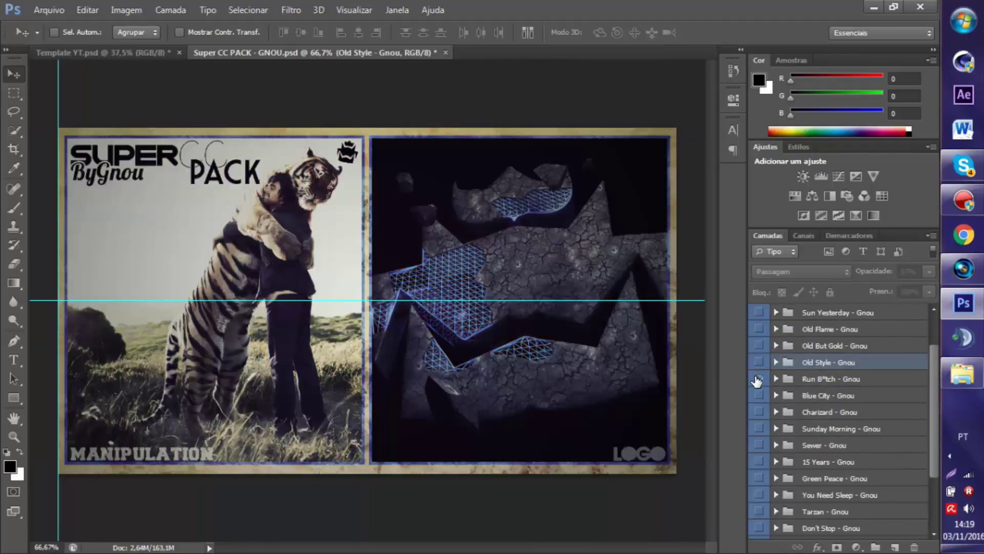
{"action": "left_click", "coordinate": [758, 381]}
{"action": "left_click", "coordinate": [758, 396]}
{"action": "left_click", "coordinate": [758, 400]}
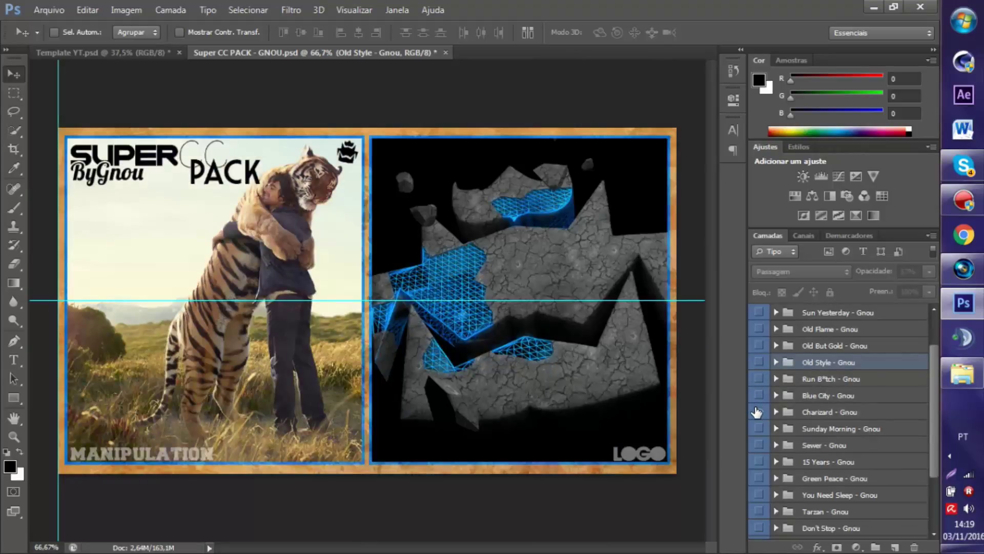
{"action": "left_click", "coordinate": [757, 412]}
{"action": "left_click", "coordinate": [758, 413]}
{"action": "left_click", "coordinate": [757, 429]}
{"action": "left_click", "coordinate": [757, 429]}
{"action": "scroll", "coordinate": [757, 429], "scroll_direction": "down", "scroll_amount": 1}
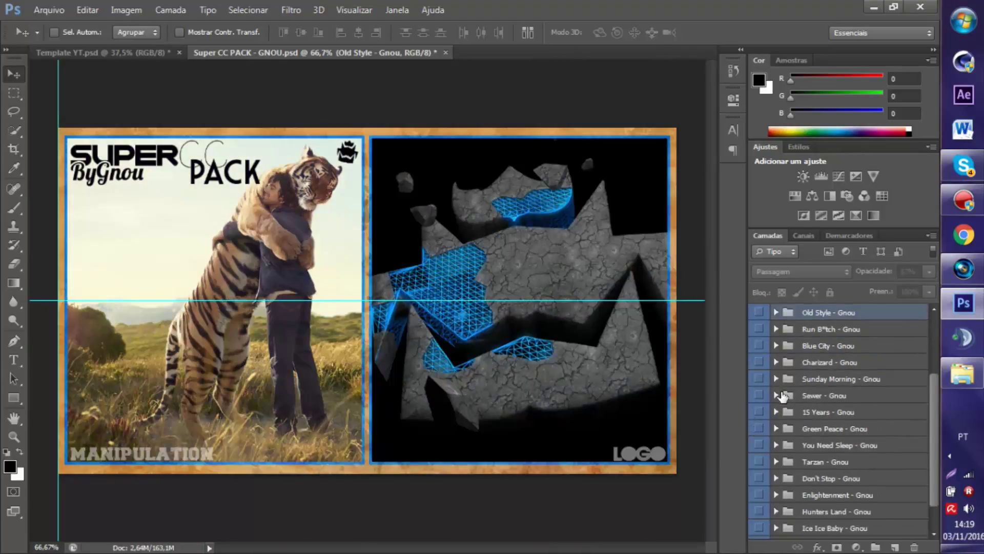
Step: Preview the 15 Years, Green Peace, You Need Sleep and Tarzan colour-correction groups one at a time
{"action": "left_click", "coordinate": [759, 411]}
{"action": "left_click", "coordinate": [758, 412]}
{"action": "left_click", "coordinate": [758, 412]}
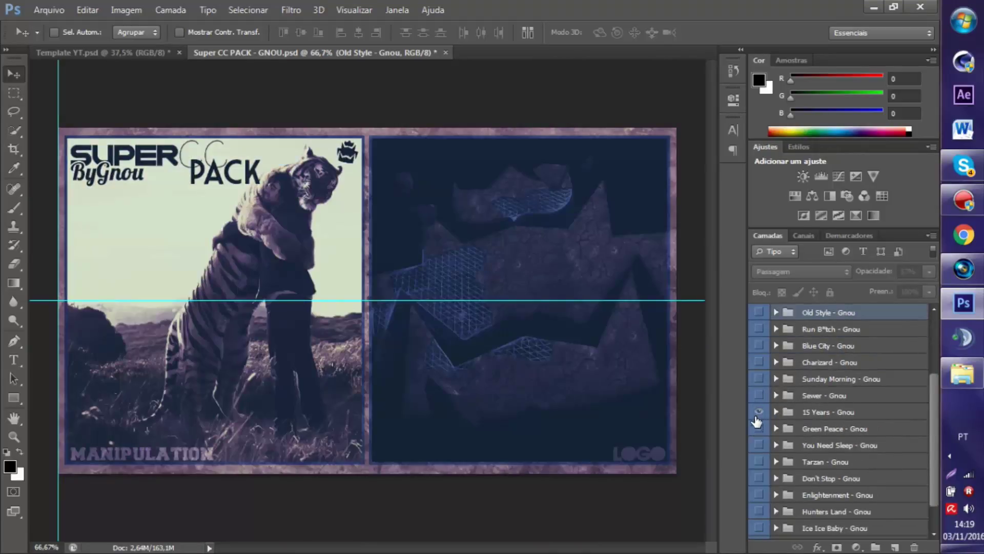
{"action": "left_click", "coordinate": [758, 413]}
{"action": "left_click", "coordinate": [757, 428]}
{"action": "left_click", "coordinate": [758, 429]}
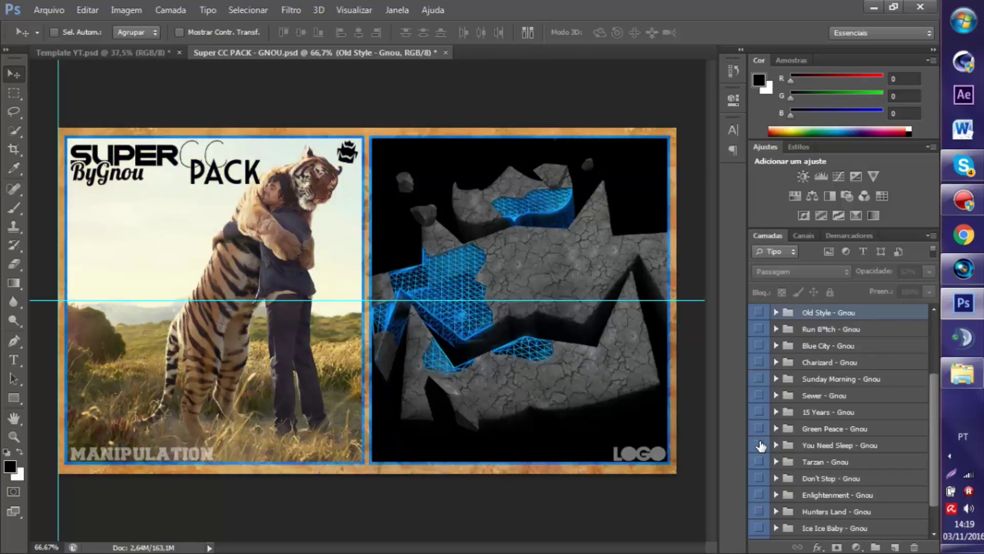
{"action": "left_click", "coordinate": [758, 445]}
{"action": "left_click", "coordinate": [758, 446]}
{"action": "left_click", "coordinate": [758, 463]}
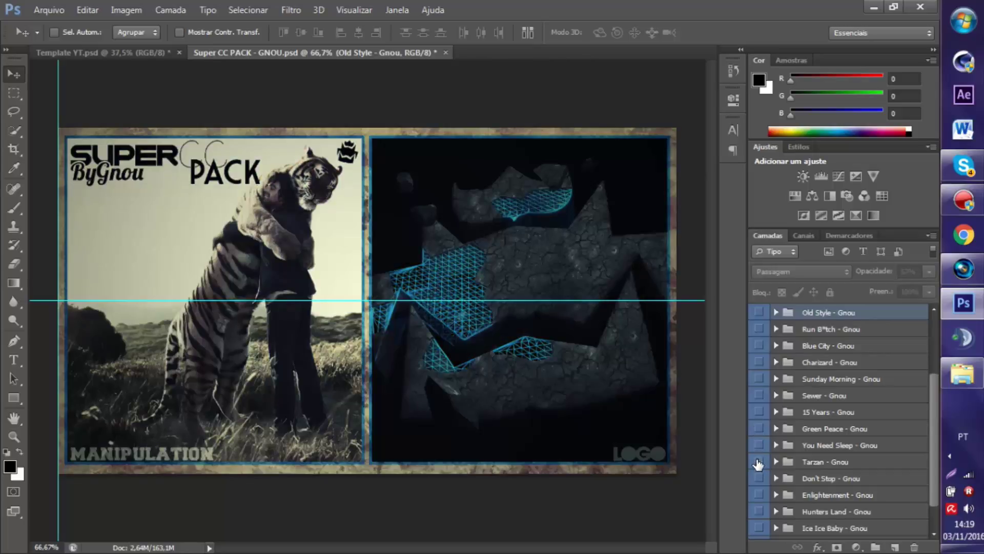
{"action": "left_click", "coordinate": [758, 463]}
{"action": "scroll", "coordinate": [763, 456], "scroll_direction": "down", "scroll_amount": 1}
Step: Preview the Clean, Ice Ice Baby, Enlightenment, Tarzan and You Need Sleep groups by briefly making each visible
{"action": "left_click", "coordinate": [758, 512]}
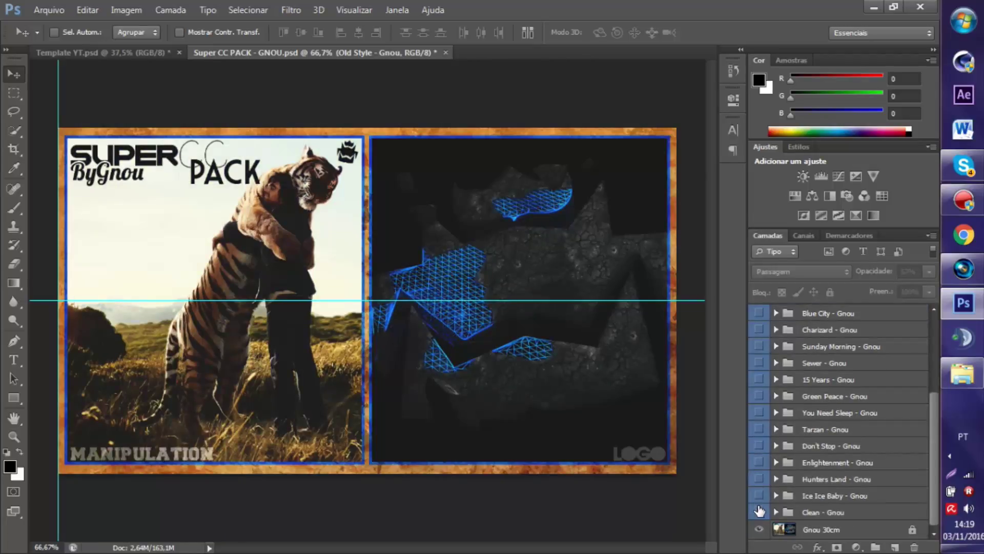
{"action": "left_click", "coordinate": [758, 511]}
{"action": "left_click", "coordinate": [759, 495]}
{"action": "left_click", "coordinate": [760, 495]}
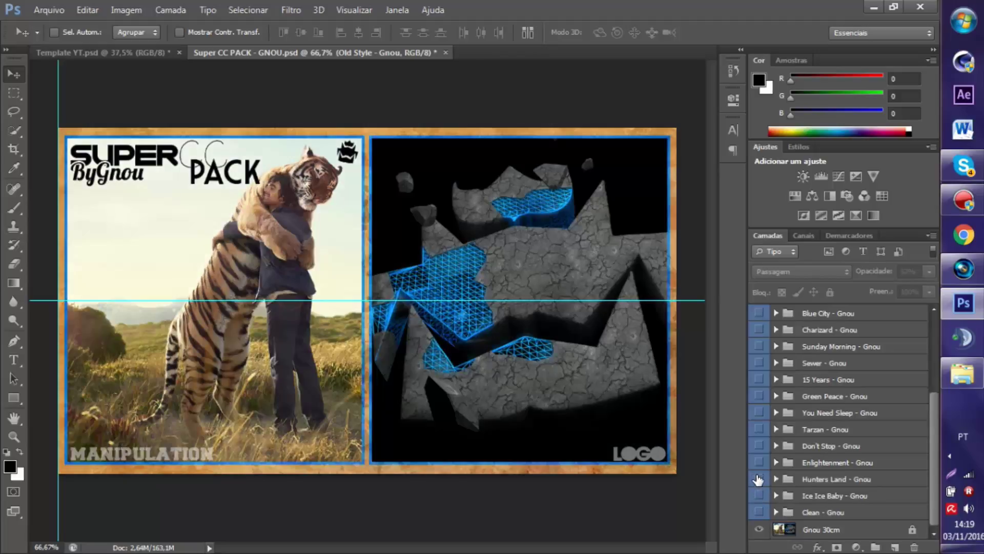
{"action": "left_click", "coordinate": [757, 463]}
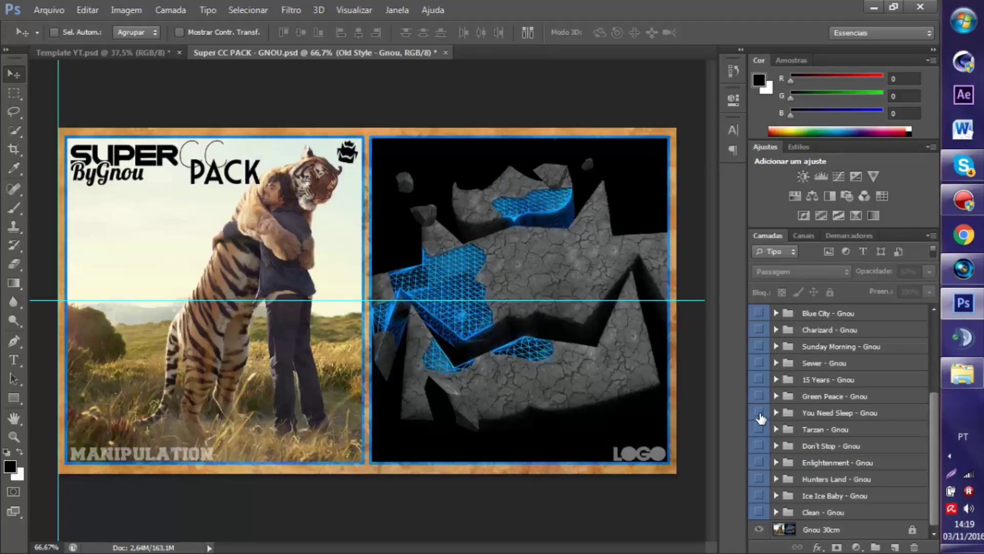
{"action": "left_click", "coordinate": [759, 429]}
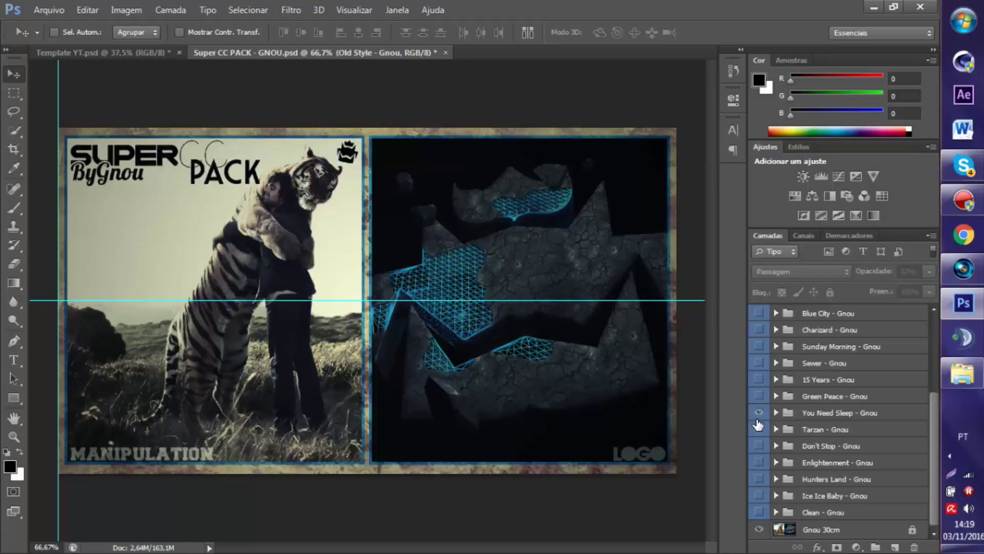
{"action": "left_click", "coordinate": [759, 412]}
{"action": "left_click", "coordinate": [759, 429]}
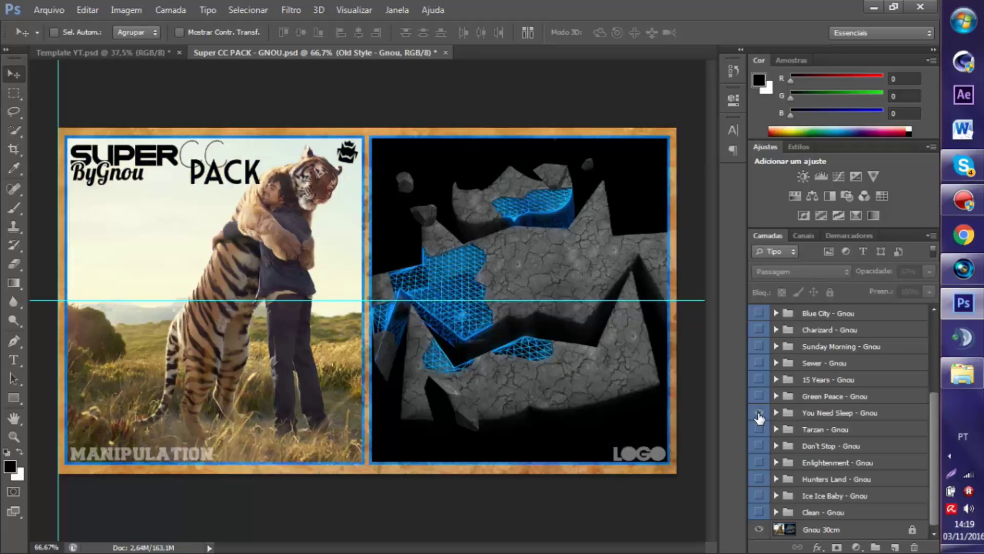
{"action": "left_click", "coordinate": [759, 412]}
Step: Compare the Green Peace, 15 Years, Sewer, Sunday Morning, Charizard and Blue City groups again by toggling their visibility
{"action": "left_click", "coordinate": [759, 396]}
{"action": "left_click", "coordinate": [759, 396]}
{"action": "left_click", "coordinate": [759, 379]}
{"action": "left_click", "coordinate": [759, 379]}
{"action": "left_click", "coordinate": [759, 362]}
{"action": "left_click", "coordinate": [759, 363]}
{"action": "left_click", "coordinate": [759, 346]}
{"action": "left_click", "coordinate": [759, 346]}
{"action": "left_click", "coordinate": [759, 329]}
{"action": "left_click", "coordinate": [759, 313]}
{"action": "left_click", "coordinate": [759, 313]}
Step: Select the Old Style - Gnou group in Template YT and close the Super CC PACK - GNOU document without saving it
{"action": "left_click", "coordinate": [49, 10]}
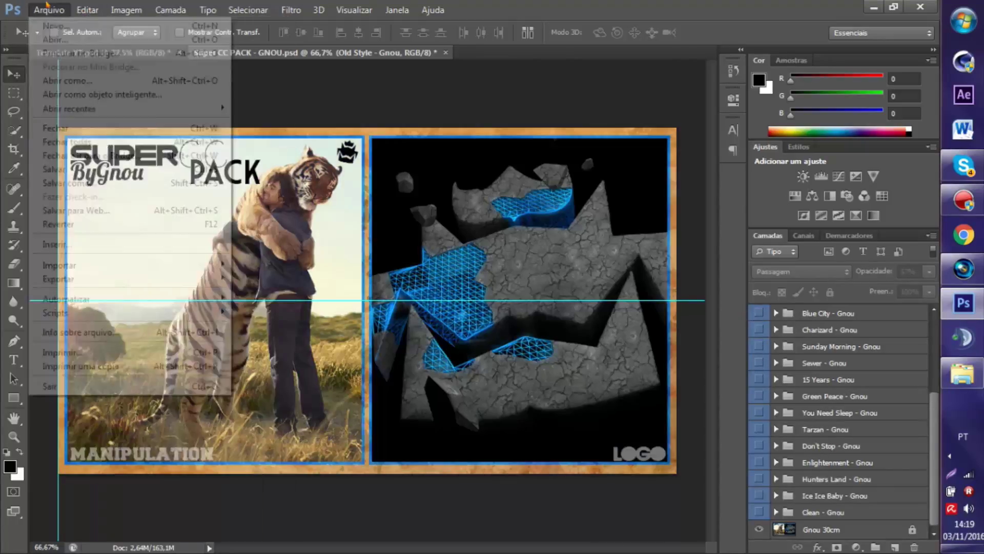
{"action": "left_click", "coordinate": [49, 10]}
{"action": "left_click", "coordinate": [134, 53]}
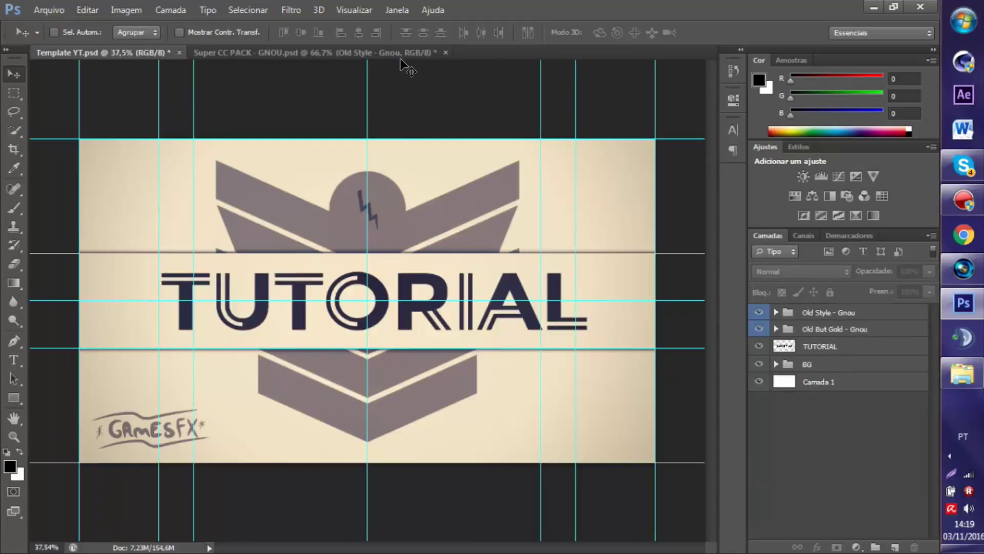
{"action": "left_click", "coordinate": [829, 330]}
{"action": "left_click", "coordinate": [830, 318]}
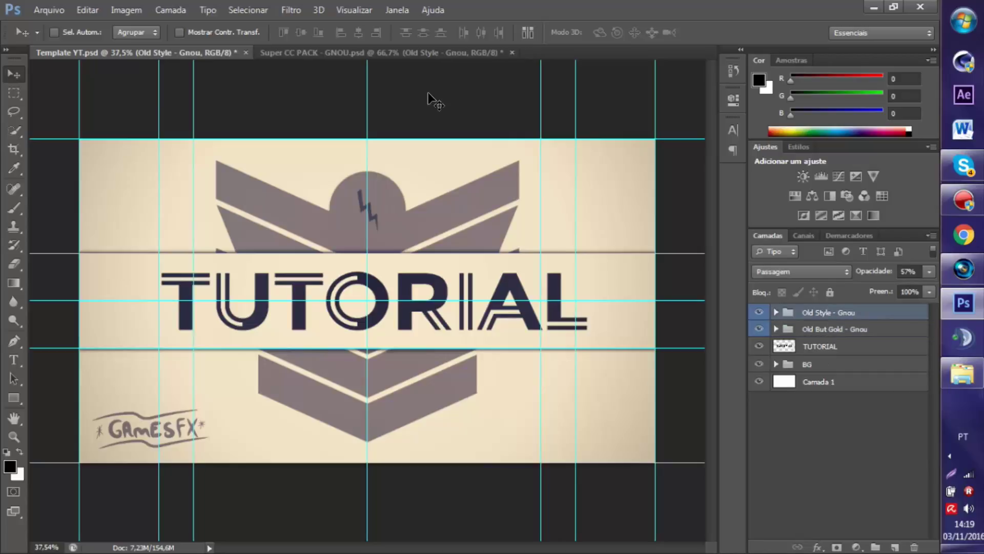
{"action": "left_click", "coordinate": [500, 53]}
{"action": "key", "text": "ctrl+w"}
{"action": "left_click", "coordinate": [483, 223]}
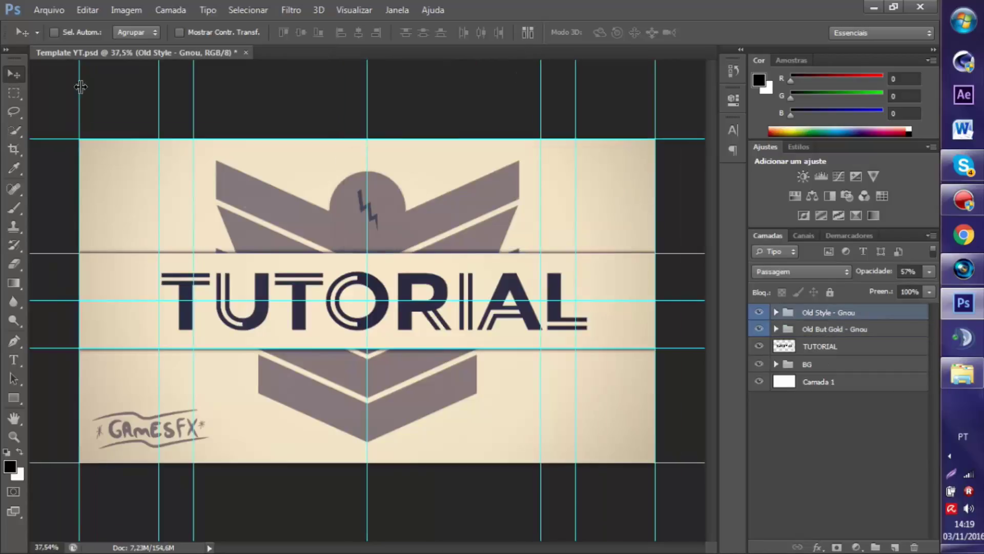
Step: Open Daftvid pack v3.psd from the tutorial folder, discarding its embedded colour profile
{"action": "left_click", "coordinate": [41, 4]}
{"action": "left_click", "coordinate": [53, 39]}
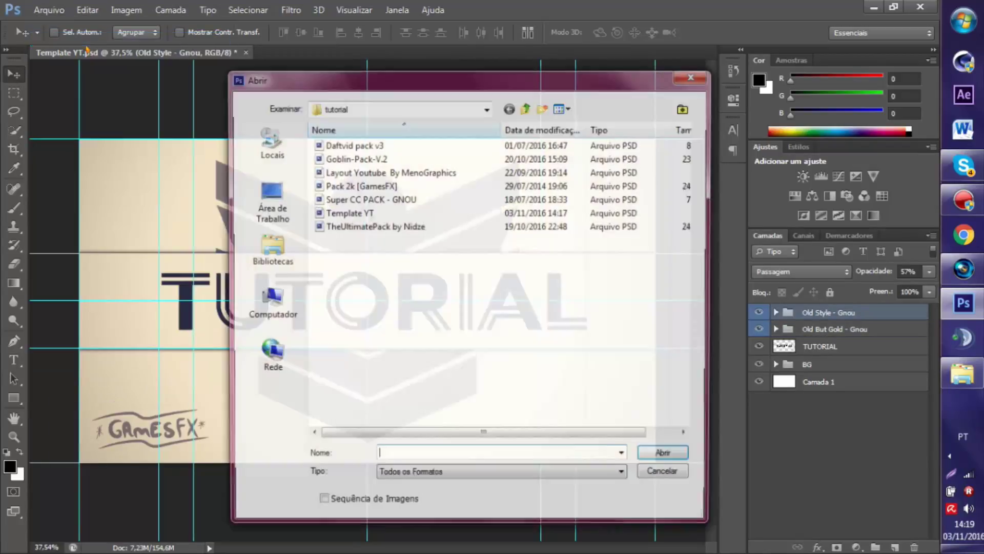
{"action": "left_click", "coordinate": [369, 186]}
{"action": "left_click", "coordinate": [365, 159]}
{"action": "left_click", "coordinate": [366, 171]}
{"action": "double_click", "coordinate": [352, 145]}
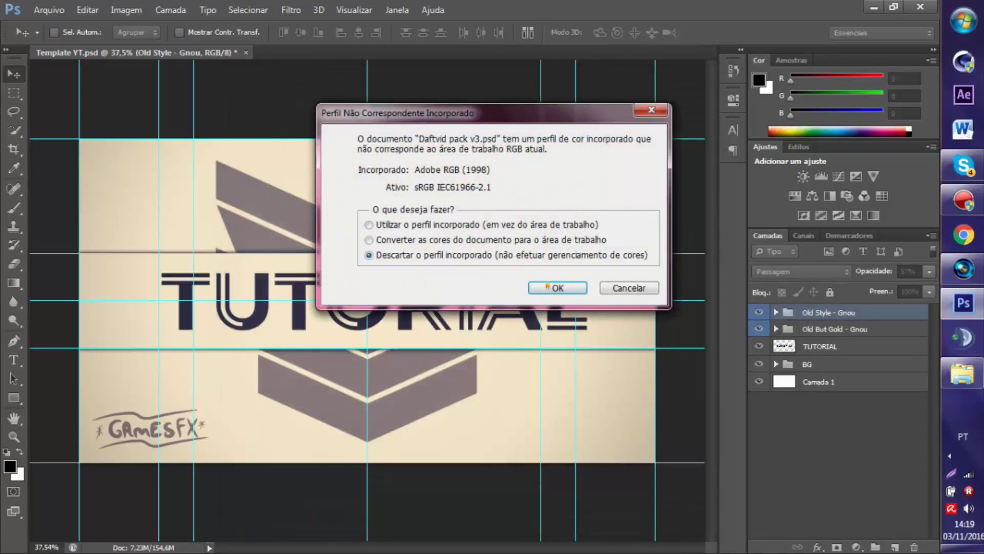
{"action": "left_click", "coordinate": [547, 286]}
{"action": "left_click", "coordinate": [504, 236]}
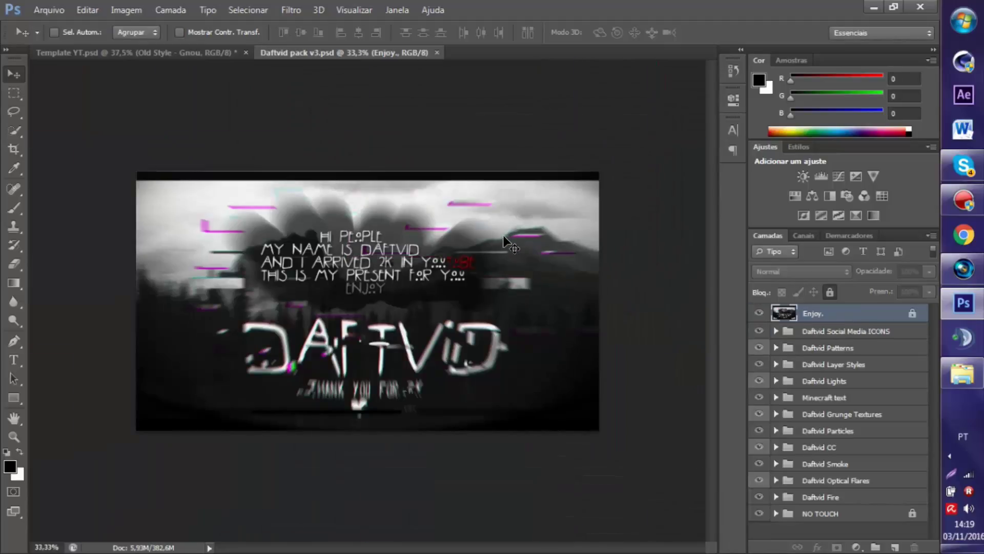
Step: Expand the Daftvid CC group and preview its PURPLE colour correction
{"action": "left_click", "coordinate": [775, 447]}
{"action": "scroll", "coordinate": [784, 415], "scroll_direction": "down", "scroll_amount": 5}
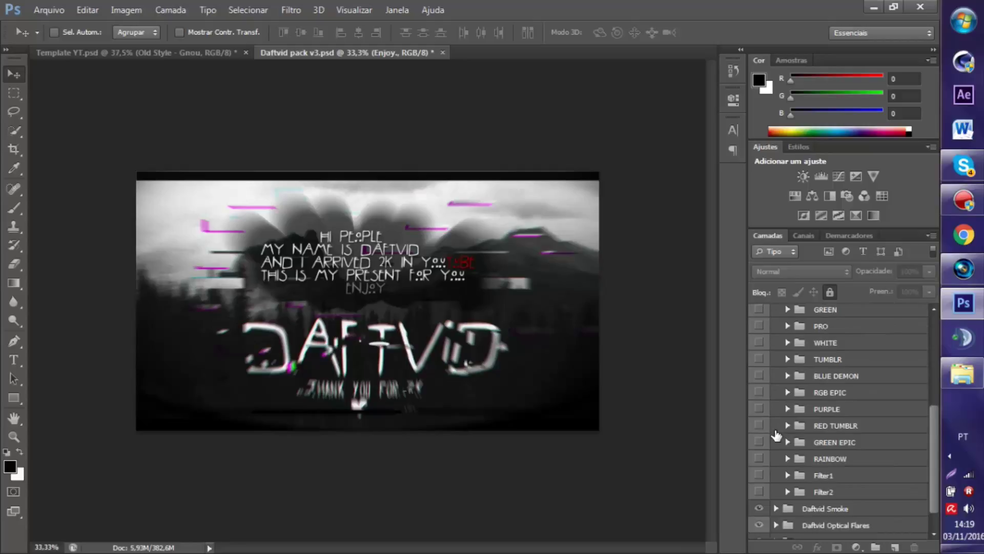
{"action": "left_click", "coordinate": [758, 409]}
{"action": "left_click", "coordinate": [758, 409]}
{"action": "left_click", "coordinate": [758, 409]}
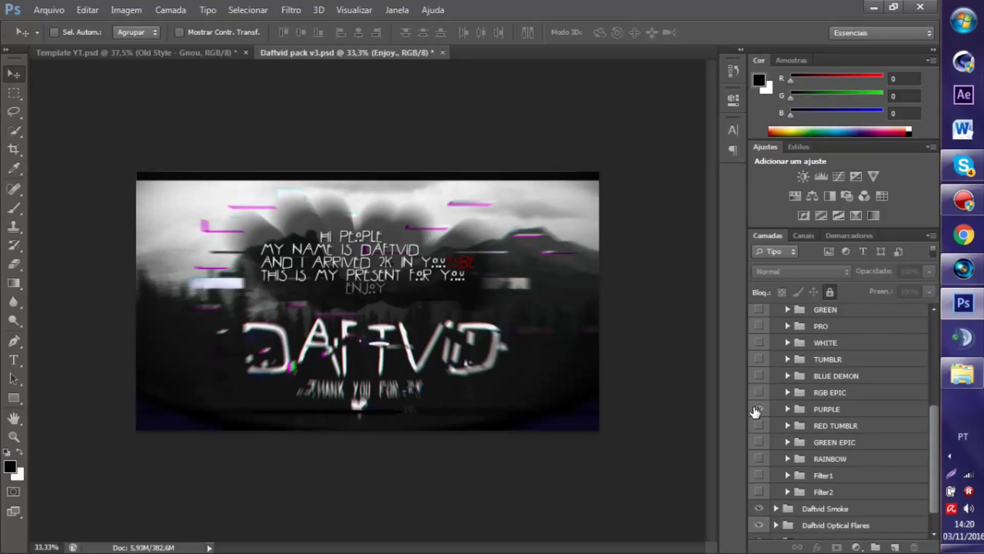
{"action": "left_click", "coordinate": [758, 409]}
{"action": "scroll", "coordinate": [820, 377], "scroll_direction": "up", "scroll_amount": 3}
{"action": "scroll", "coordinate": [851, 376], "scroll_direction": "up", "scroll_amount": 3}
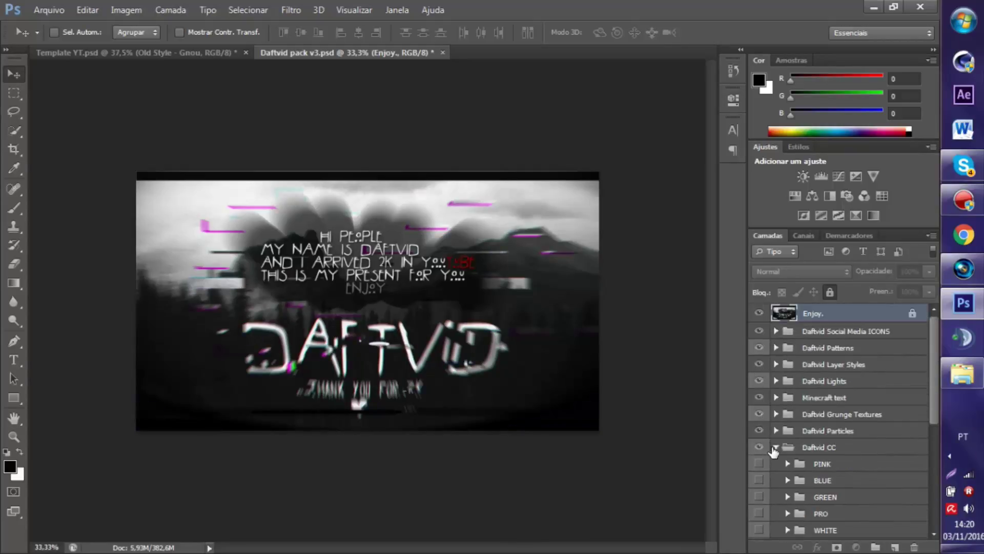
Step: Collapse the Daftvid CC group and copy the whole group into the Template YT document
{"action": "left_click", "coordinate": [776, 446]}
{"action": "left_click", "coordinate": [820, 451]}
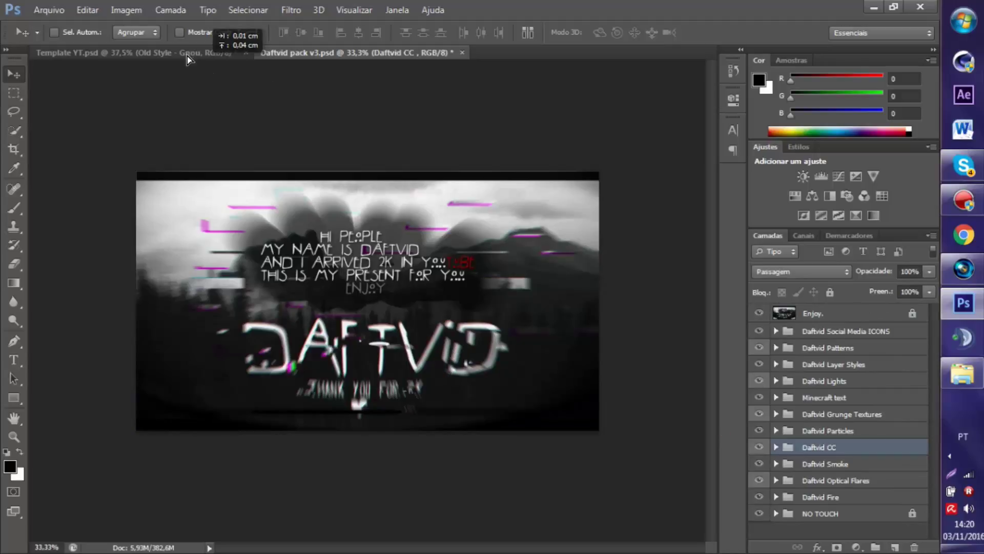
{"action": "left_click_drag", "start_coordinate": [203, 118], "coordinate": [363, 257]}
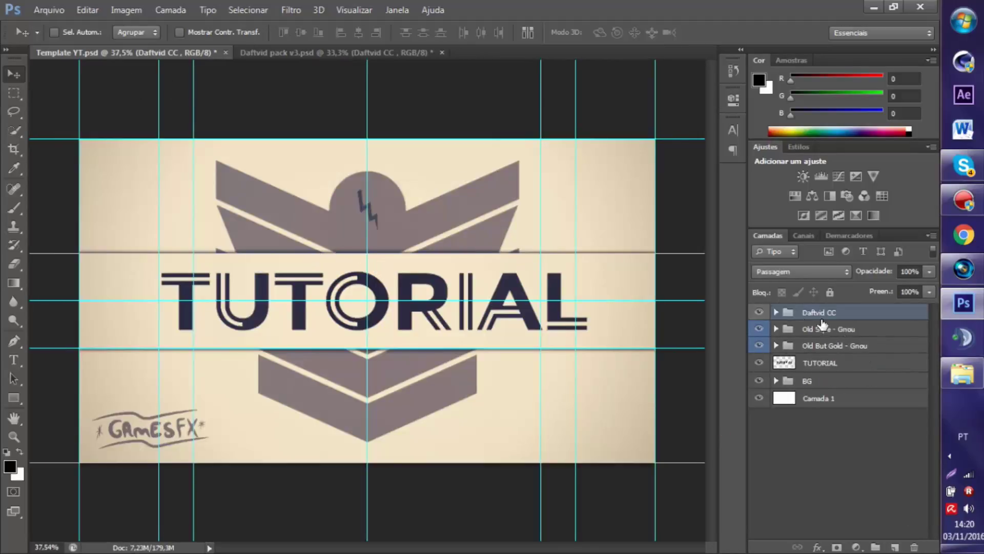
Step: Expand the Daftvid CC group in Template YT and preview its PINK, BLUE, GREEN, PRO, WHITE and TUMBLR corrections one by one
{"action": "left_click", "coordinate": [776, 313]}
{"action": "scroll", "coordinate": [866, 389], "scroll_direction": "down", "scroll_amount": 1}
{"action": "scroll", "coordinate": [799, 359], "scroll_direction": "up", "scroll_amount": 1}
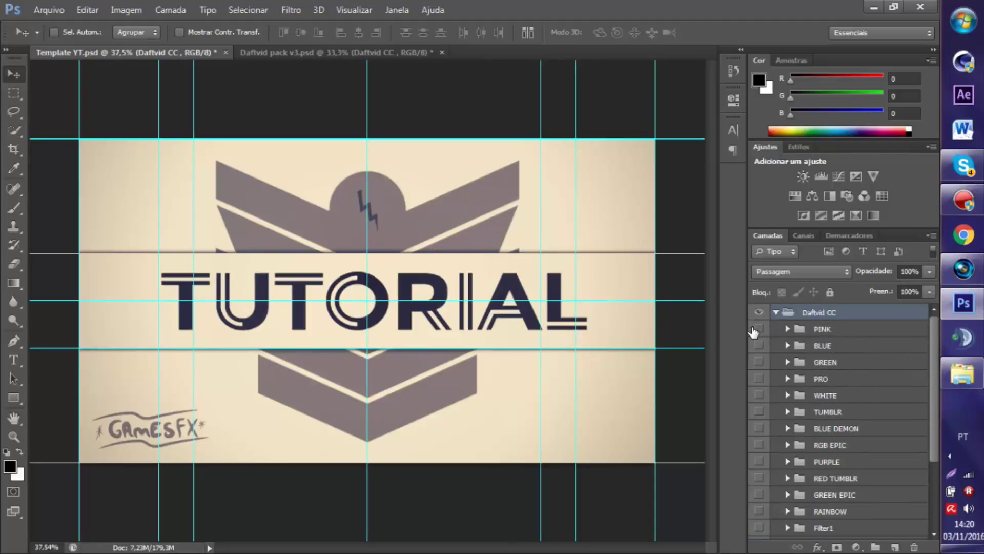
{"action": "left_click", "coordinate": [759, 329]}
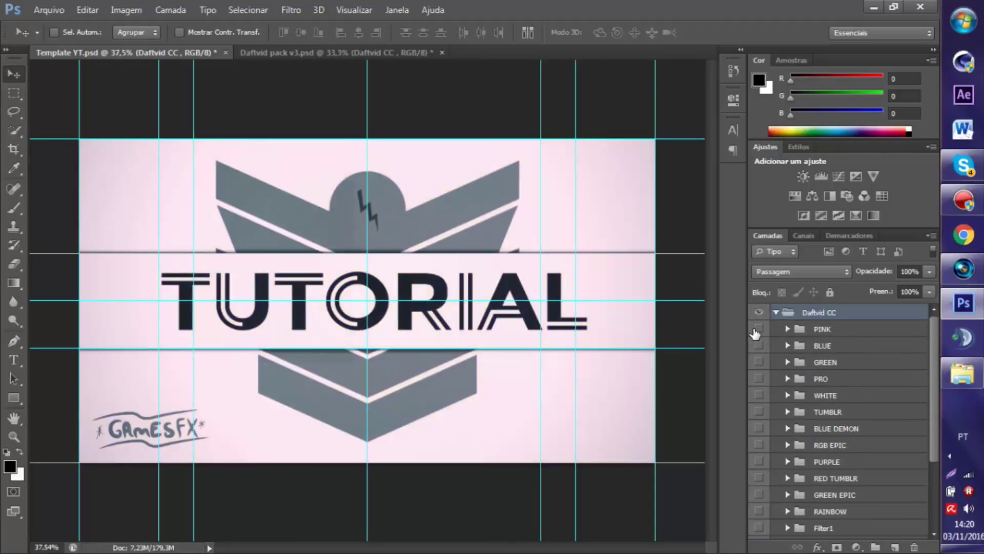
{"action": "left_click", "coordinate": [757, 329]}
{"action": "left_click", "coordinate": [758, 346]}
{"action": "left_click", "coordinate": [758, 362]}
{"action": "left_click", "coordinate": [758, 378]}
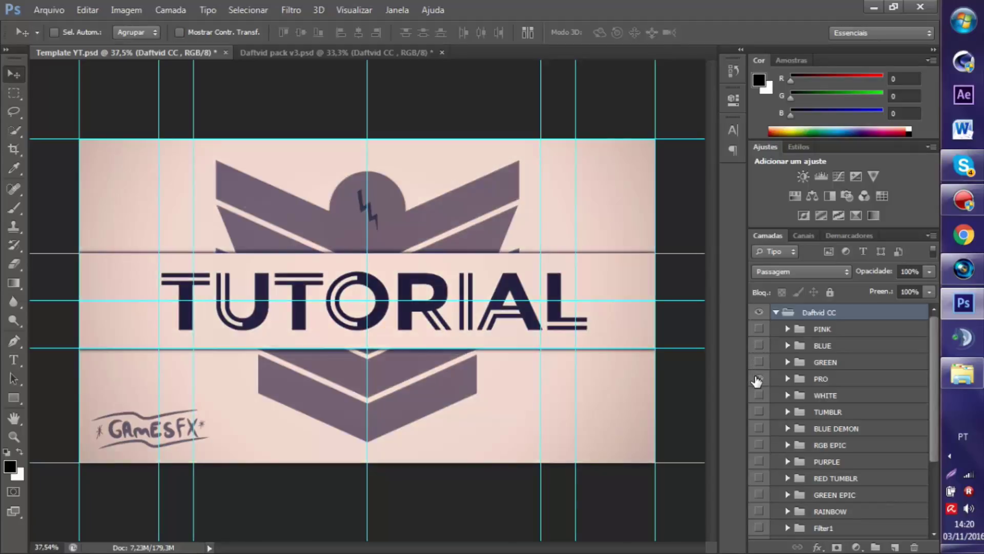
{"action": "left_click", "coordinate": [758, 396]}
{"action": "left_click", "coordinate": [758, 413]}
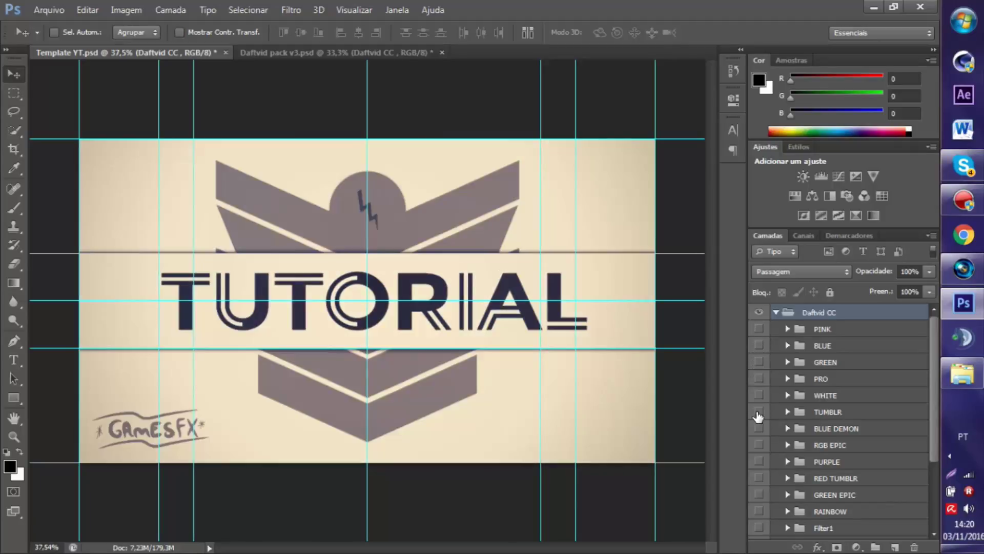
{"action": "left_click", "coordinate": [757, 413]}
Step: Preview Filter2 and RAINBOW in the Daftvid CC group and make the Filter1 correction visible
{"action": "scroll", "coordinate": [758, 425], "scroll_direction": "down", "scroll_amount": 3}
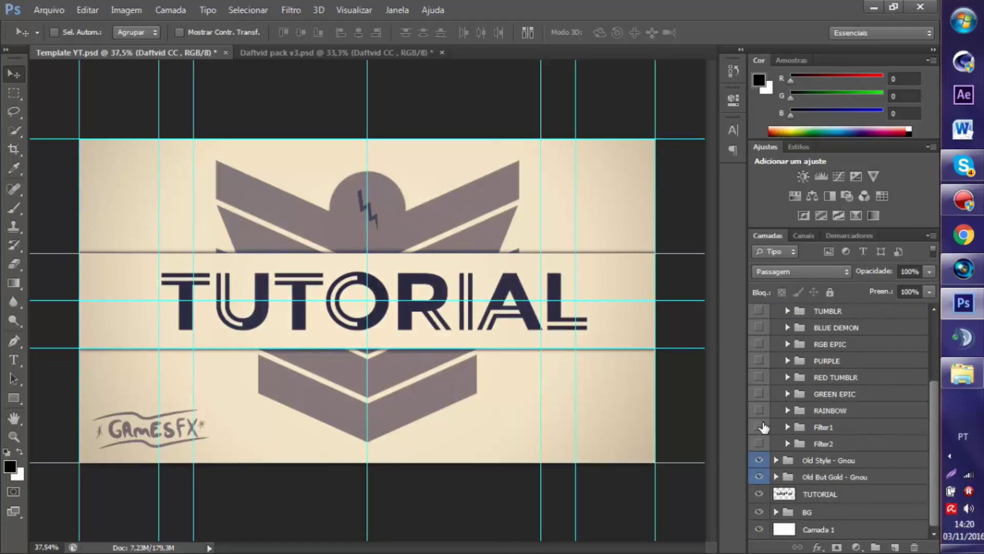
{"action": "left_click", "coordinate": [757, 443]}
{"action": "left_click", "coordinate": [759, 428]}
{"action": "left_click", "coordinate": [760, 429]}
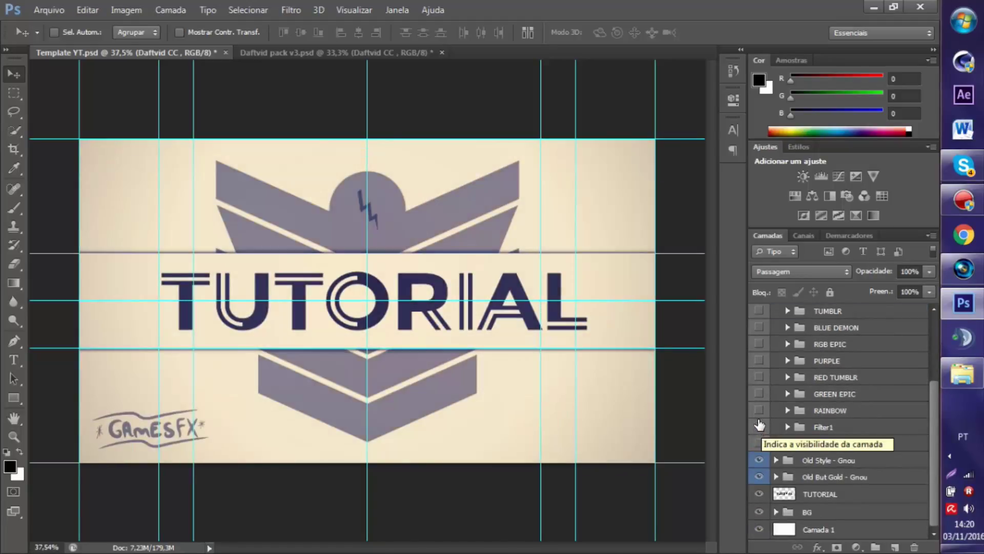
{"action": "left_click", "coordinate": [759, 426]}
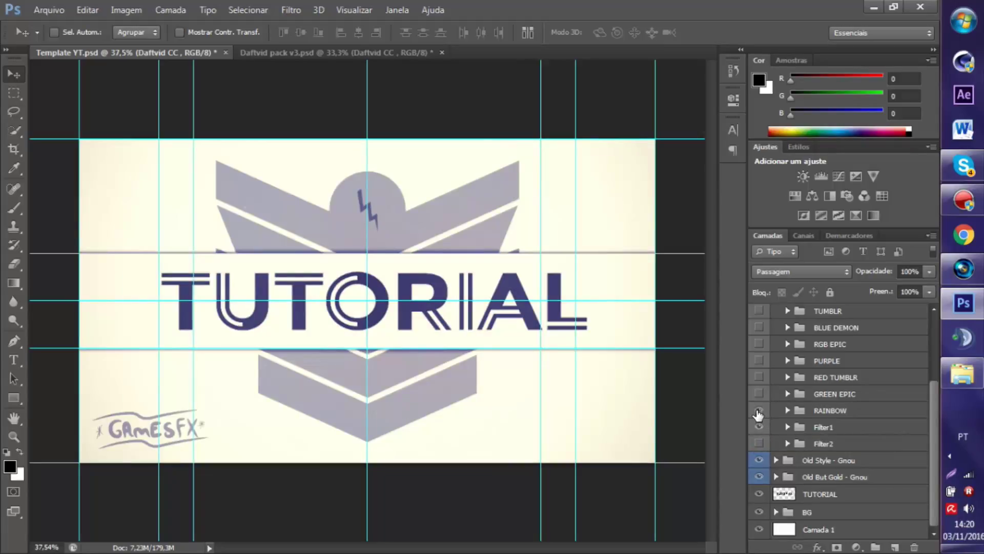
{"action": "left_click", "coordinate": [759, 413]}
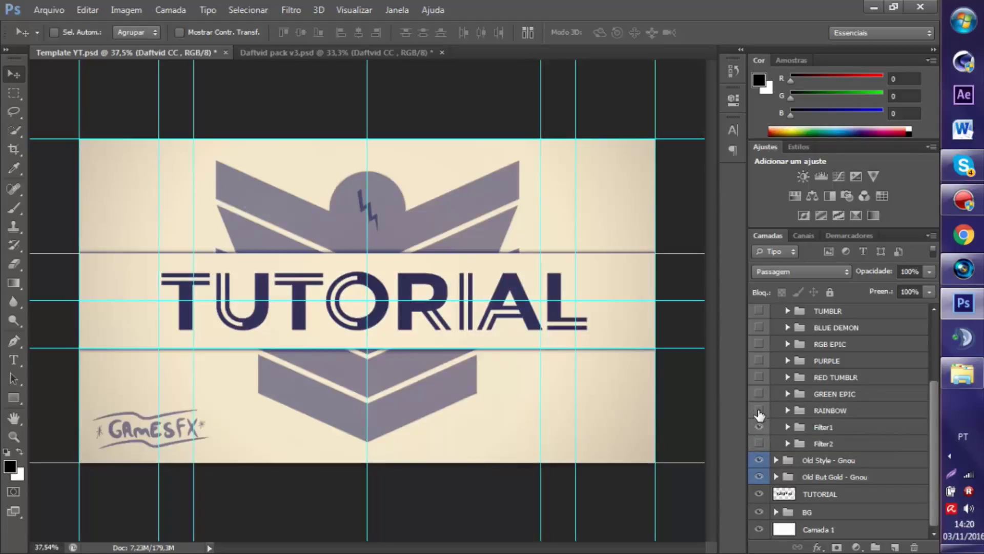
Step: Preview the PURPLE, RGB EPIC, BLUE DEMON and TUMBLR corrections over the banner one by one
{"action": "scroll", "coordinate": [760, 415], "scroll_direction": "up", "scroll_amount": 2}
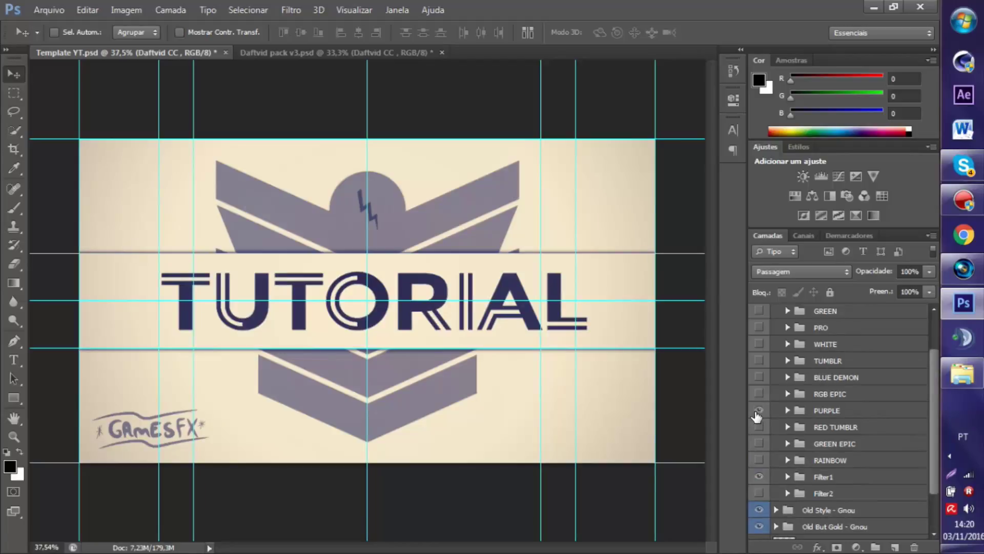
{"action": "left_click", "coordinate": [757, 414]}
{"action": "left_click", "coordinate": [758, 395]}
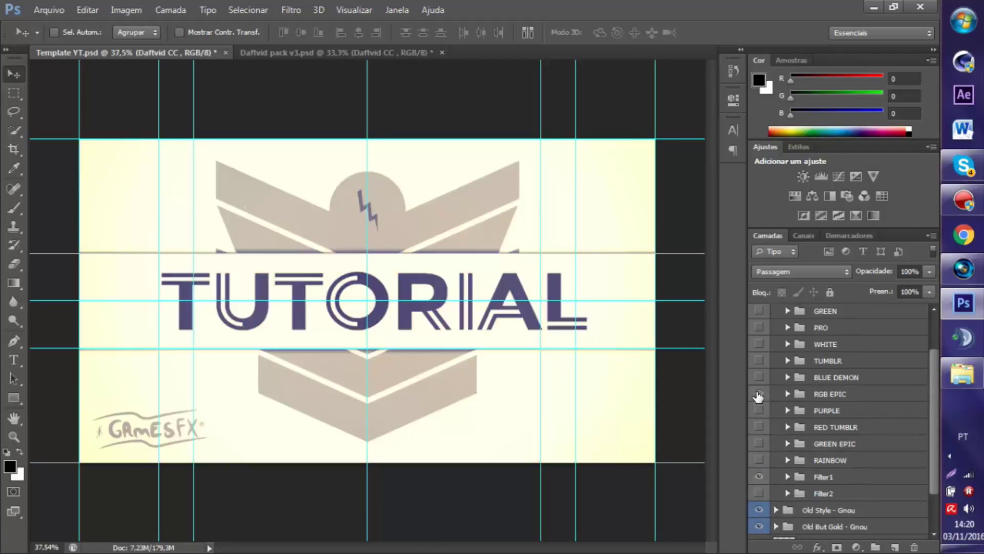
{"action": "left_click", "coordinate": [758, 394]}
{"action": "left_click", "coordinate": [758, 379]}
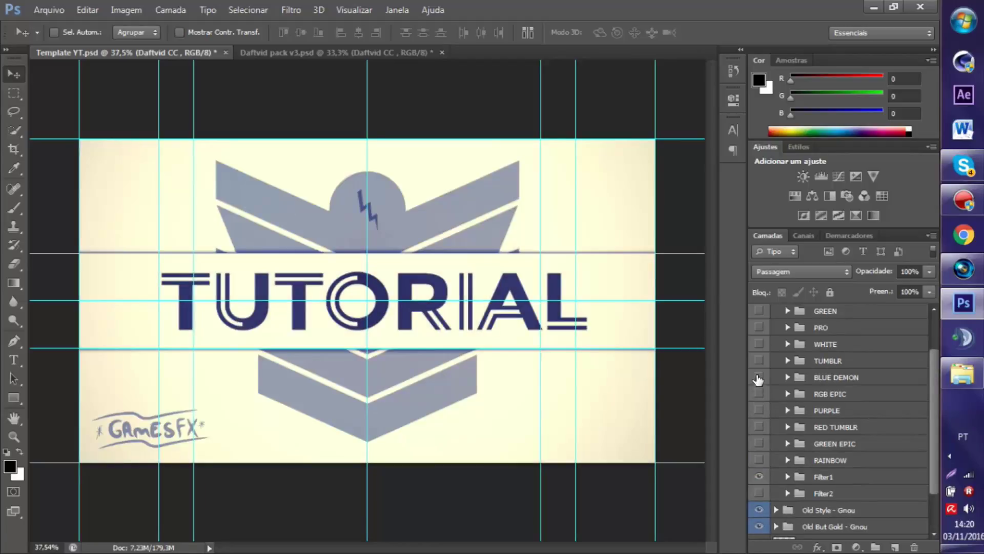
{"action": "left_click", "coordinate": [758, 379]}
{"action": "left_click", "coordinate": [754, 361]}
{"action": "left_click", "coordinate": [754, 361]}
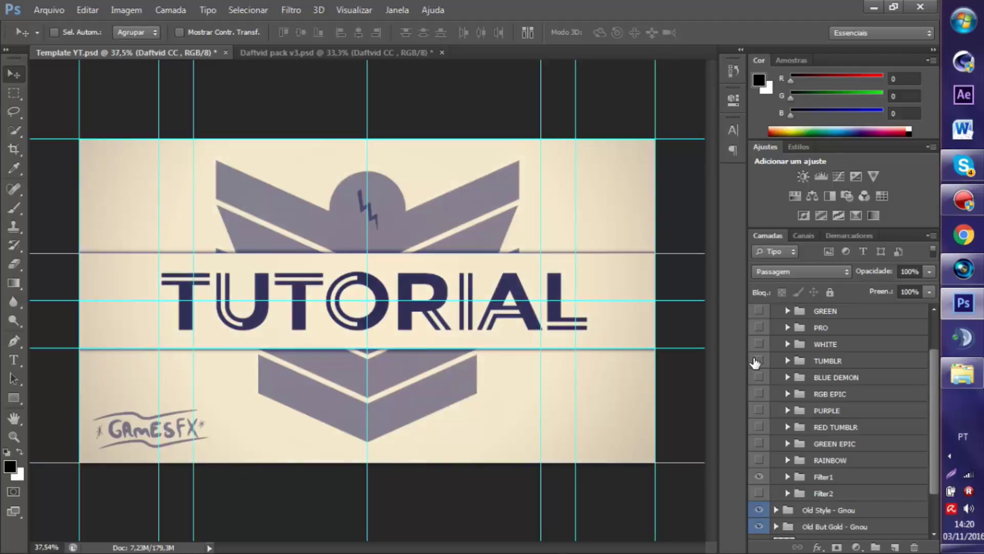
Step: Make the PRO colour correction visible in the Daftvid CC group and check the whole banner
{"action": "scroll", "coordinate": [758, 367], "scroll_direction": "up", "scroll_amount": 1}
{"action": "left_click", "coordinate": [758, 363]}
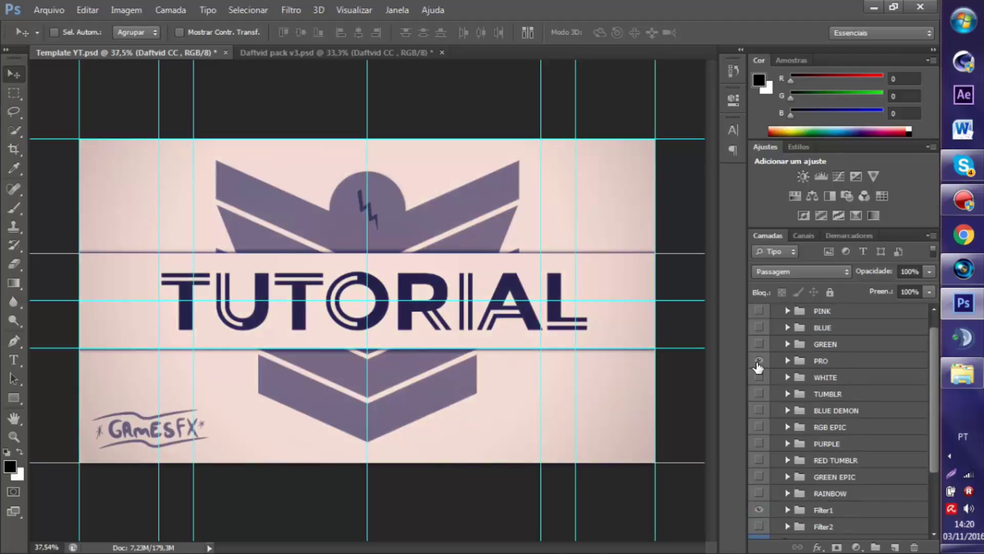
{"action": "scroll", "coordinate": [367, 300], "scroll_direction": "up", "scroll_amount": 2}
{"action": "scroll", "coordinate": [366, 300], "scroll_direction": "down", "scroll_amount": 4}
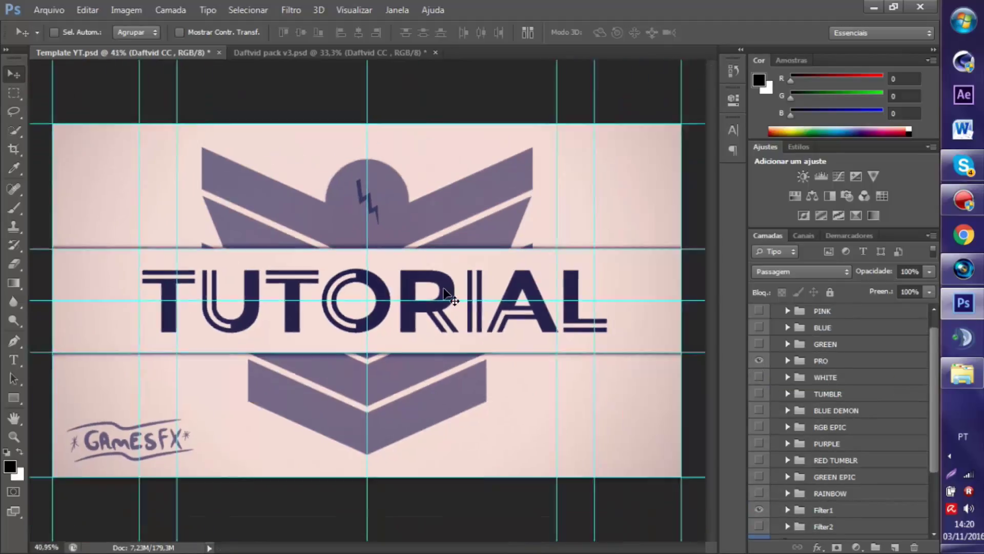
{"action": "scroll", "coordinate": [482, 296], "scroll_direction": "up", "scroll_amount": 1}
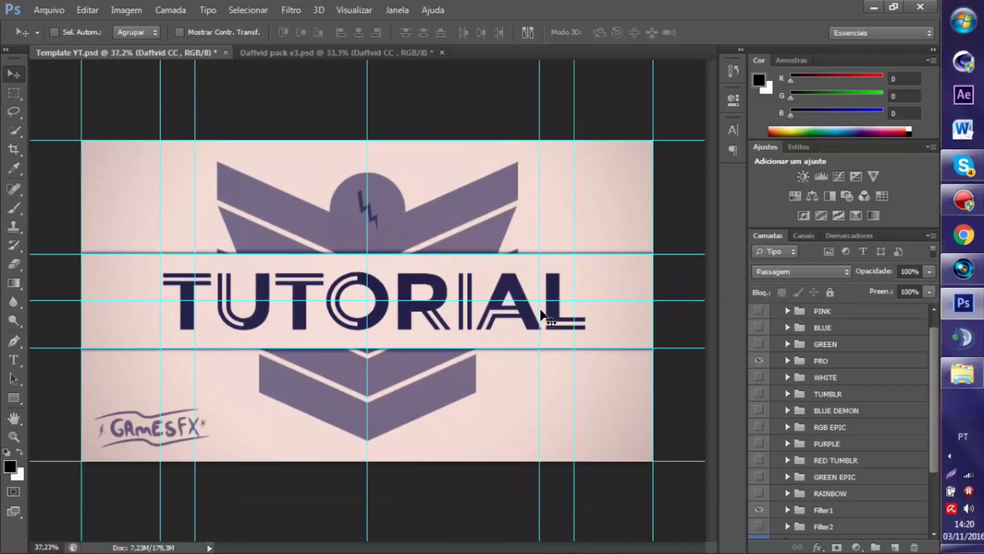
{"action": "scroll", "coordinate": [544, 316], "scroll_direction": "up", "scroll_amount": 1}
{"action": "scroll", "coordinate": [543, 316], "scroll_direction": "down", "scroll_amount": 1}
Step: Show the BROWN light from the Daftvid Lights group of Daftvid pack v3 and copy it into the Template YT document
{"action": "left_click", "coordinate": [420, 58]}
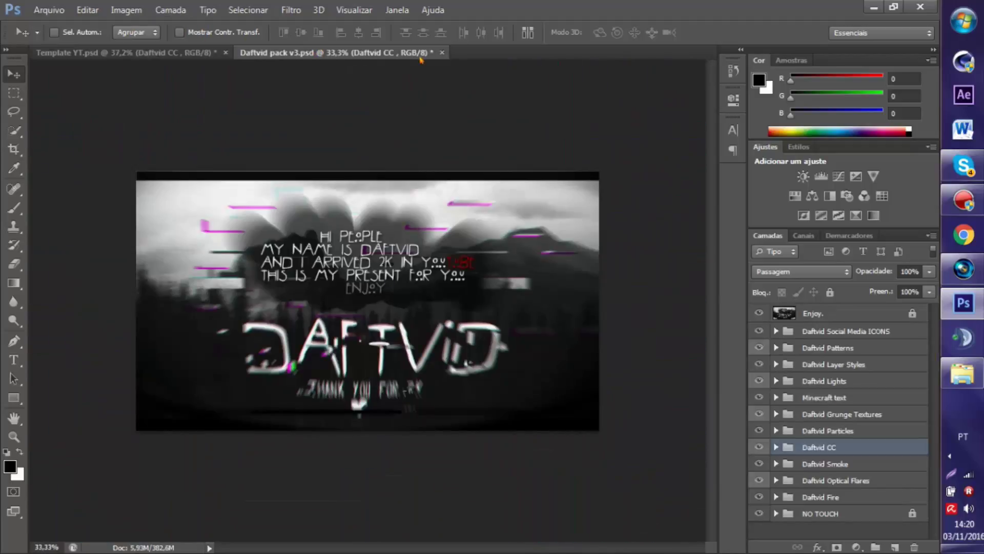
{"action": "left_click", "coordinate": [776, 381]}
{"action": "scroll", "coordinate": [775, 421], "scroll_direction": "down", "scroll_amount": 2}
{"action": "left_click", "coordinate": [759, 435]}
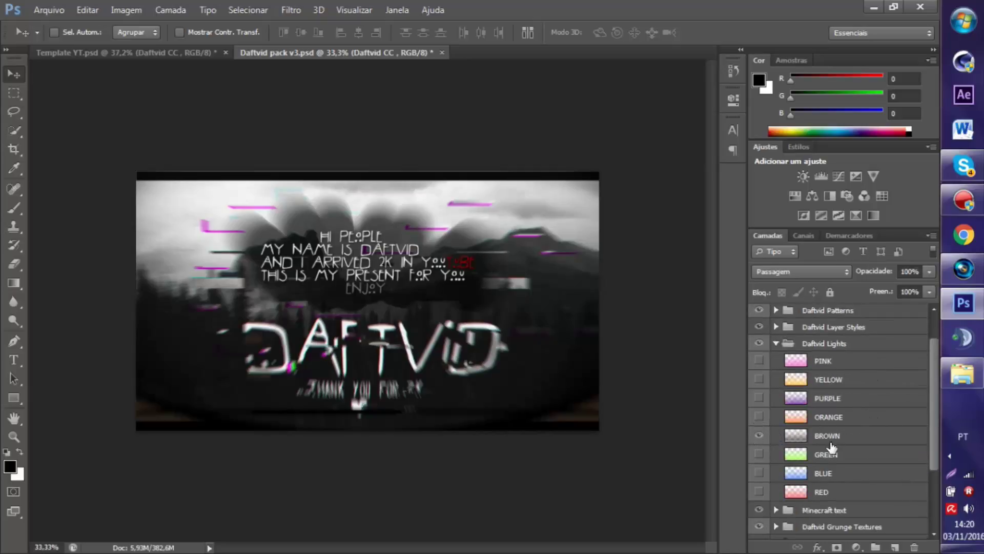
{"action": "left_click", "coordinate": [827, 442]}
{"action": "left_click_drag", "start_coordinate": [277, 115], "coordinate": [410, 314]}
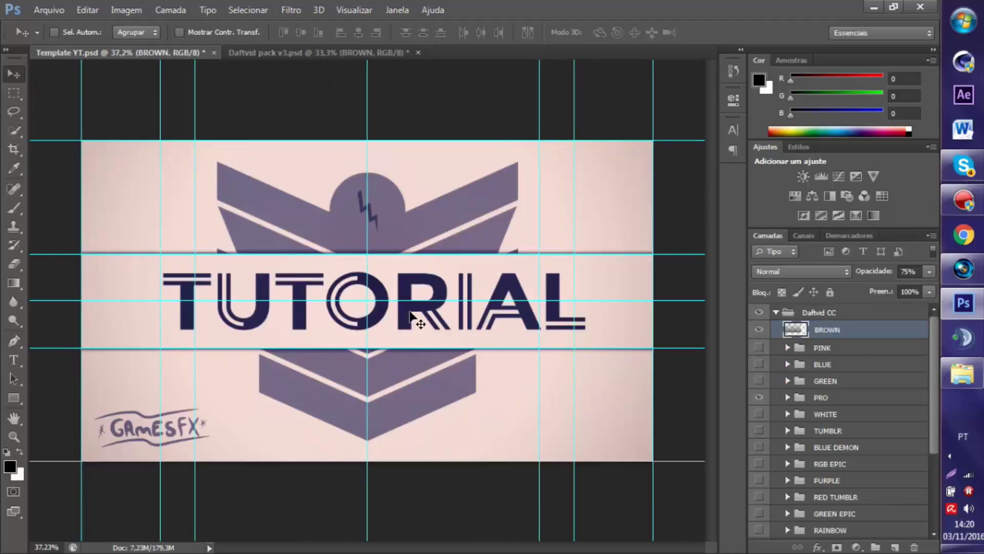
Step: Move the BROWN light over the upper part of the banner and stretch it to the full canvas width
{"action": "left_click_drag", "start_coordinate": [511, 341], "coordinate": [506, 266]}
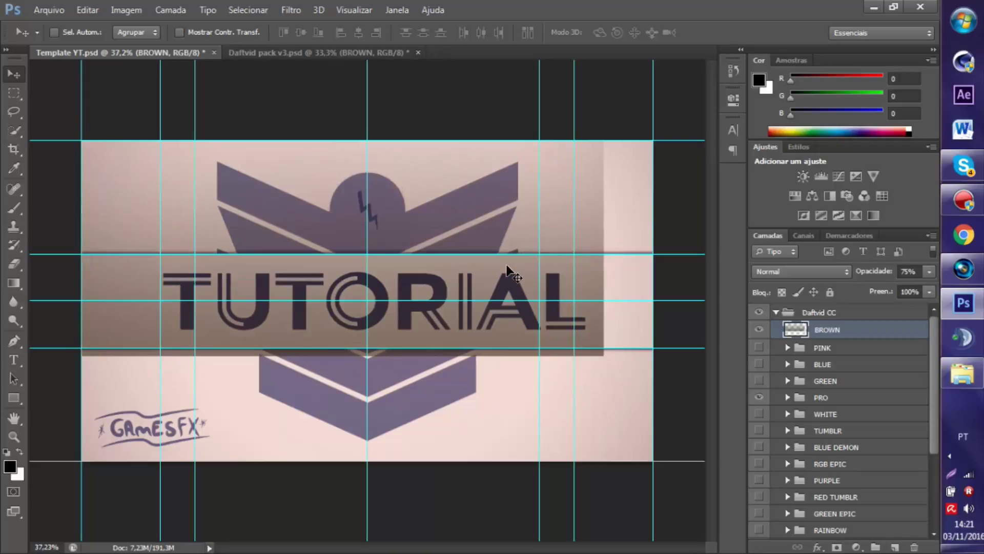
{"action": "key", "text": "ctrl+t"}
{"action": "left_click_drag", "start_coordinate": [599, 213], "coordinate": [652, 219]}
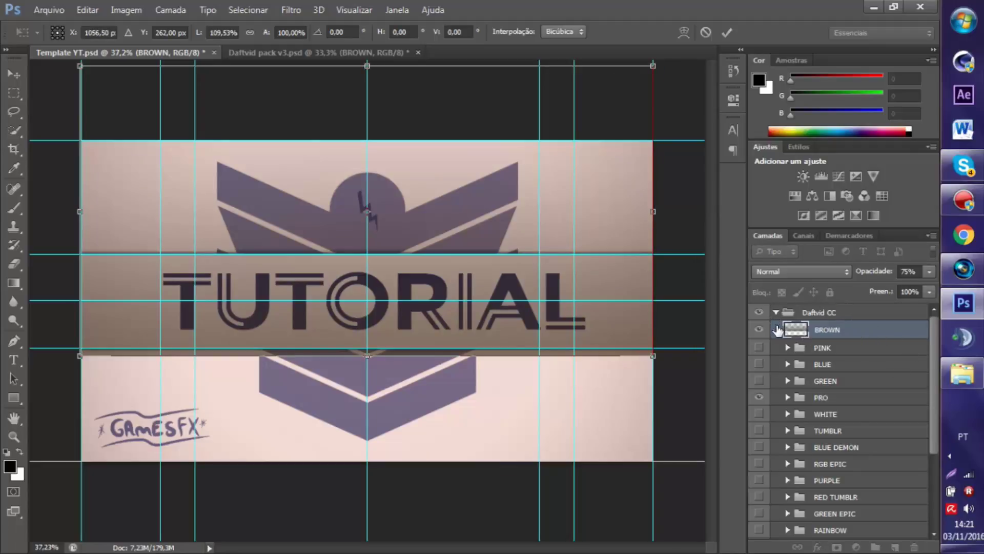
{"action": "key", "text": "Return"}
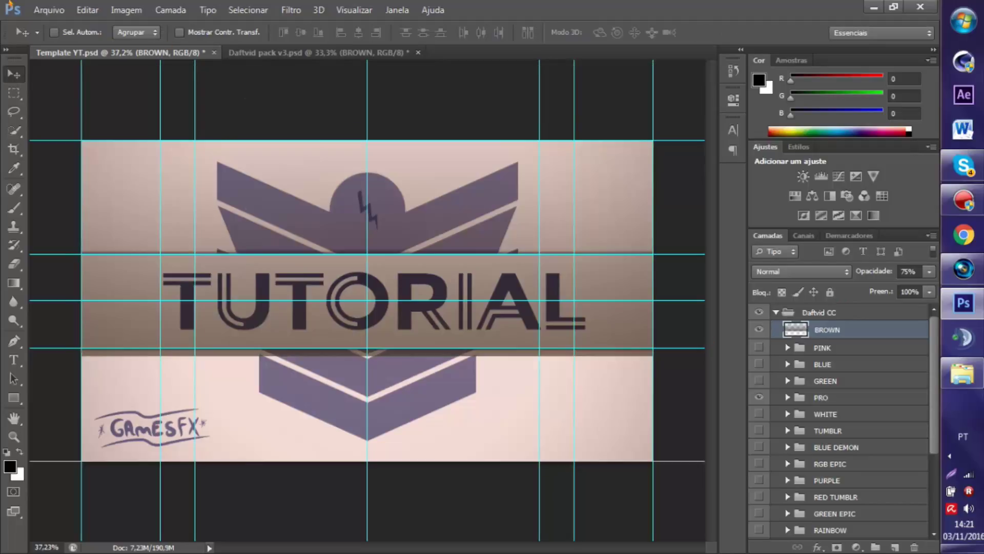
Step: Place the BROWN layer above the collapsed Daftvid CC group and set its opacity to 37%
{"action": "left_click_drag", "start_coordinate": [820, 331], "coordinate": [817, 307]}
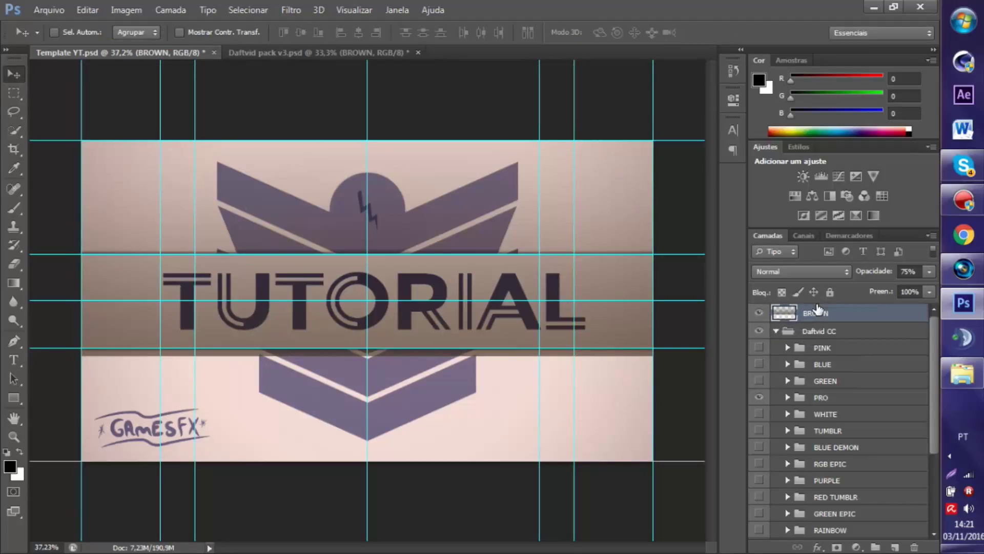
{"action": "left_click", "coordinate": [776, 331]}
{"action": "left_click", "coordinate": [928, 271]}
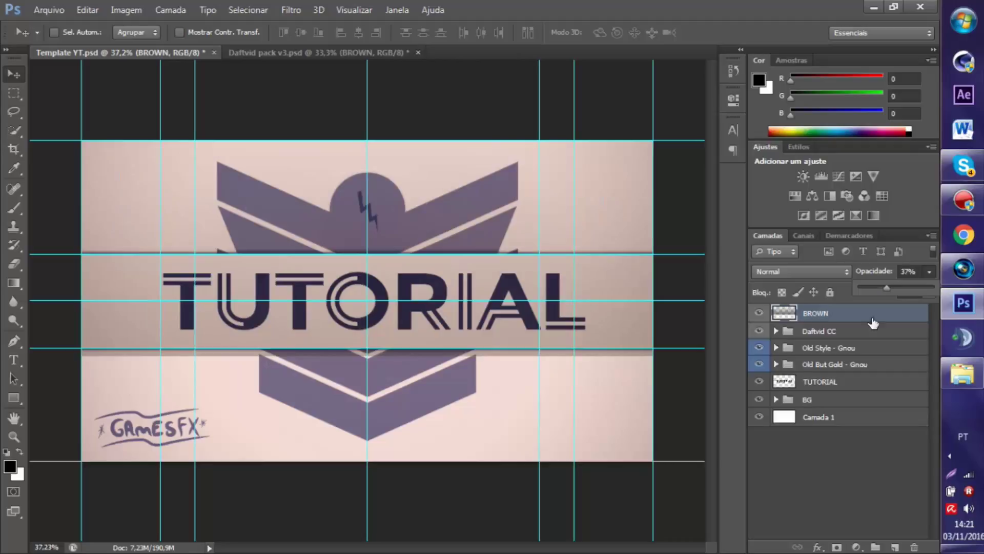
{"action": "left_click", "coordinate": [919, 305]}
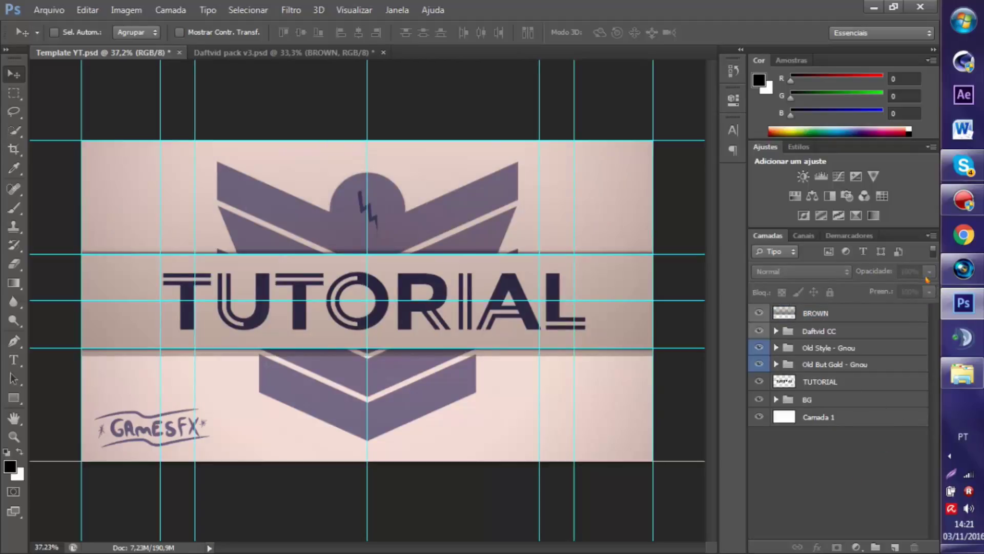
Step: Reduce the fill of the BROWN layer to about 42%
{"action": "left_click", "coordinate": [826, 311]}
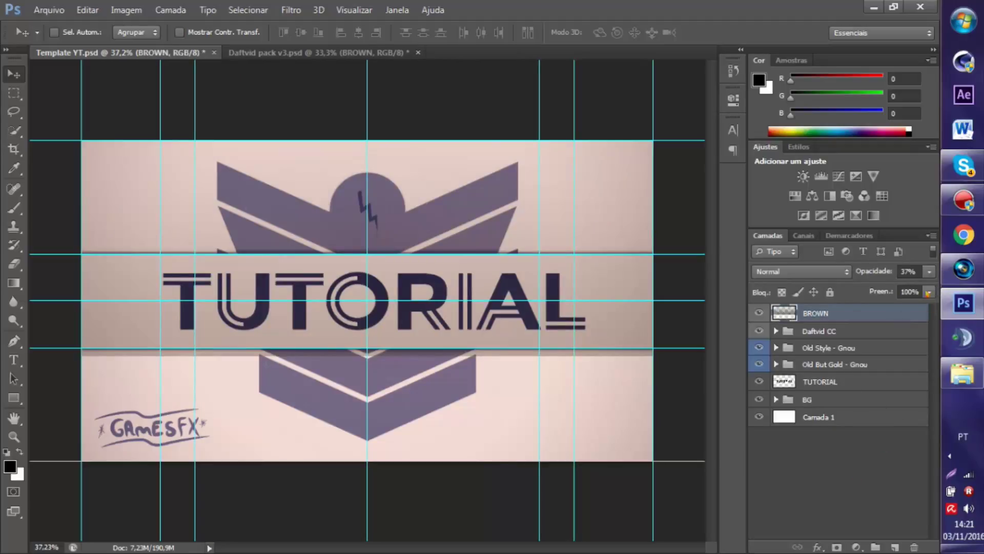
{"action": "left_click", "coordinate": [929, 291]}
{"action": "left_click_drag", "start_coordinate": [886, 311], "coordinate": [882, 310]}
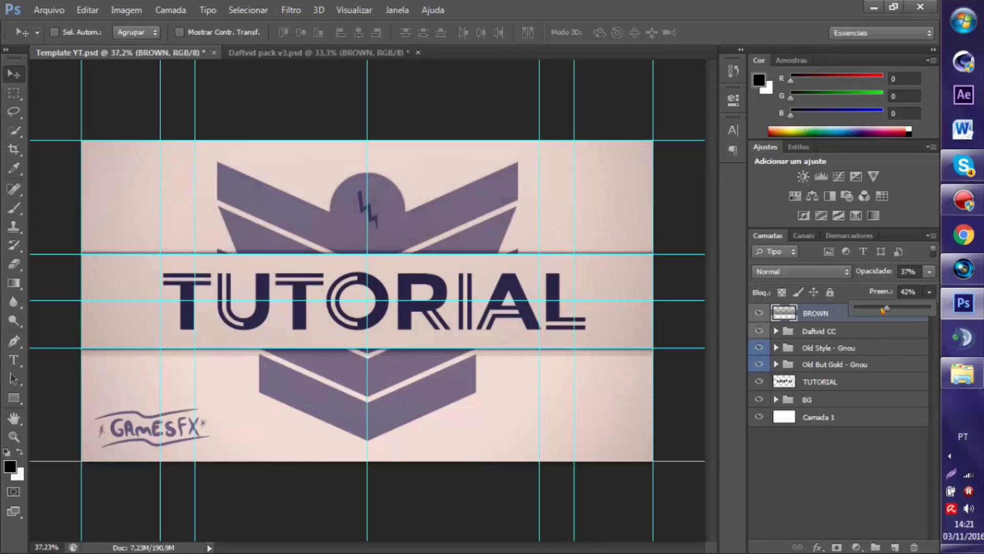
{"action": "left_click", "coordinate": [850, 412]}
{"action": "left_click", "coordinate": [816, 449]}
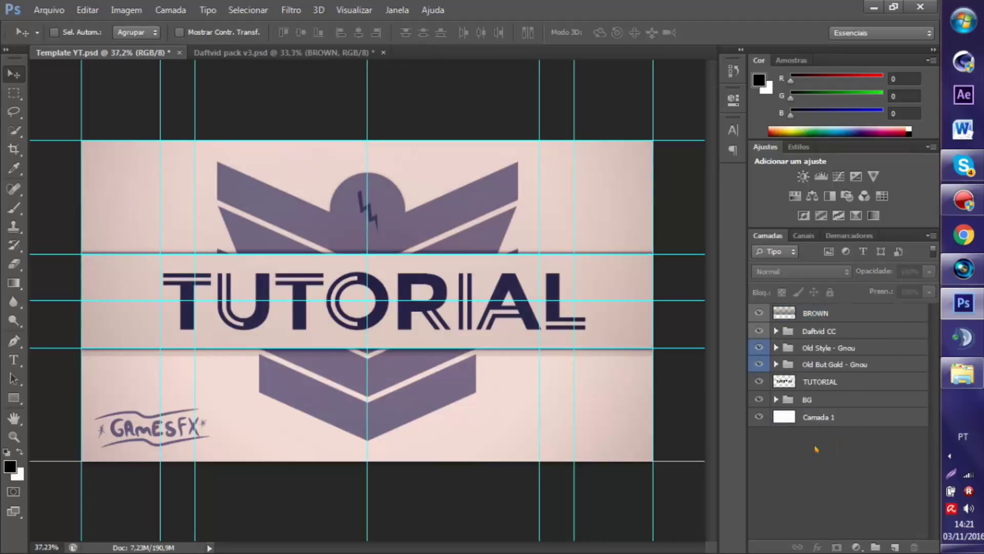
Step: Compare the banner with and without the BROWN light, and delete the BROWN layer from Template YT
{"action": "left_click", "coordinate": [759, 313]}
{"action": "left_click", "coordinate": [759, 313]}
{"action": "left_click", "coordinate": [759, 312]}
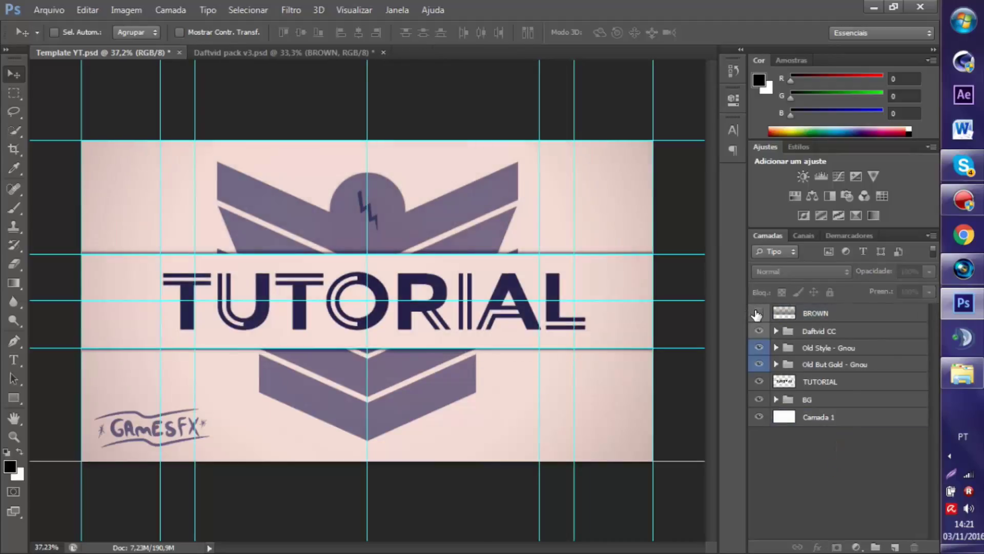
{"action": "left_click", "coordinate": [759, 313]}
{"action": "left_click", "coordinate": [759, 313]}
{"action": "left_click", "coordinate": [815, 313]}
{"action": "key", "text": "Delete"}
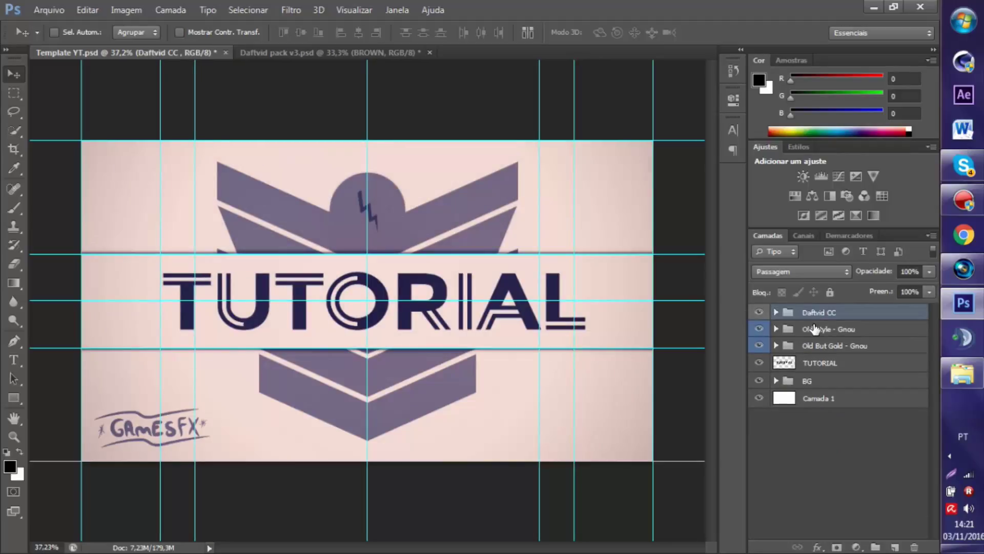
Step: Hide the BROWN light in the Daftvid pack v3 document and collapse the Daftvid Lights group
{"action": "left_click", "coordinate": [257, 54]}
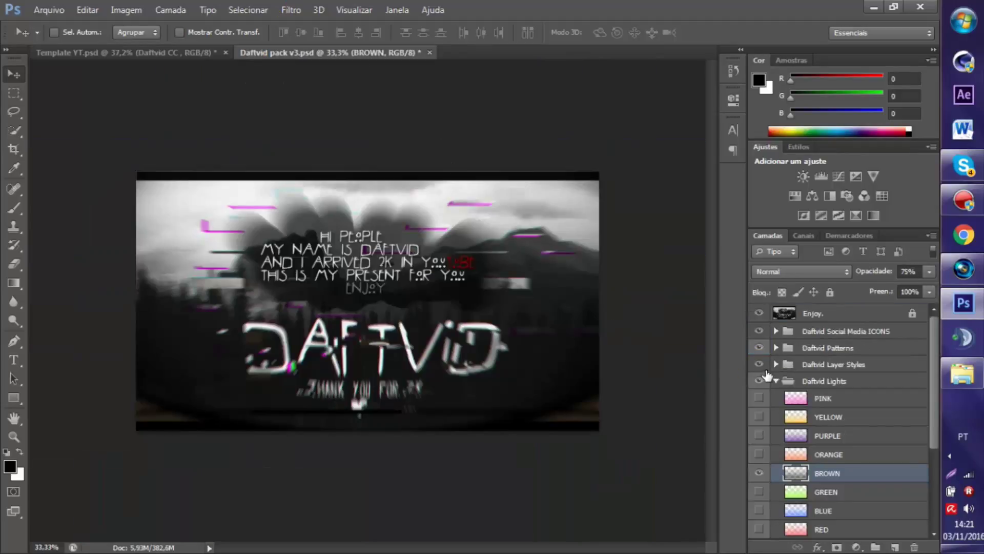
{"action": "left_click", "coordinate": [759, 472]}
{"action": "left_click", "coordinate": [792, 380]}
{"action": "left_click", "coordinate": [776, 380]}
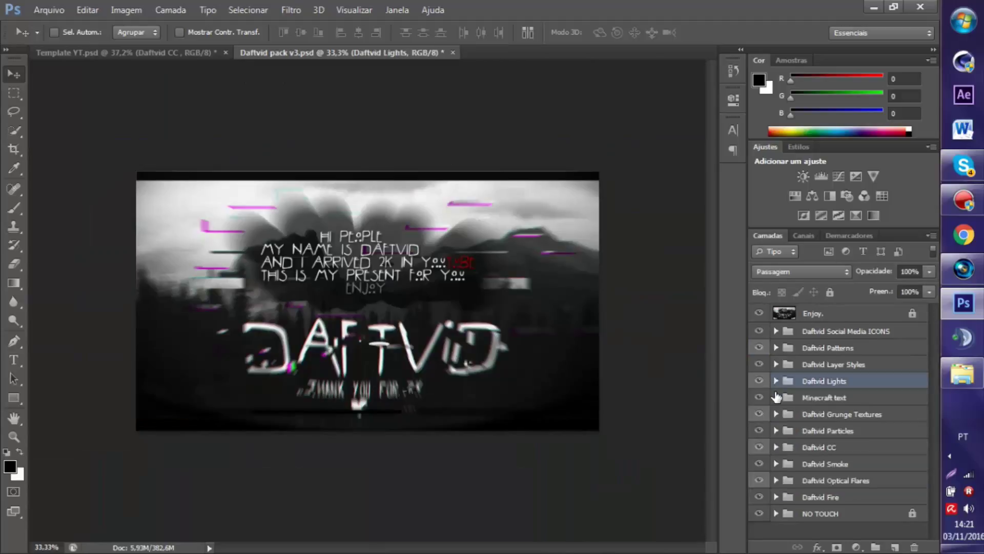
Step: Look through the contents of the Daftvid Lights, Layer Styles, Particles and Grunge Textures groups in the pack
{"action": "left_click", "coordinate": [776, 381]}
{"action": "scroll", "coordinate": [808, 437], "scroll_direction": "down", "scroll_amount": 3}
{"action": "scroll", "coordinate": [808, 437], "scroll_direction": "up", "scroll_amount": 3}
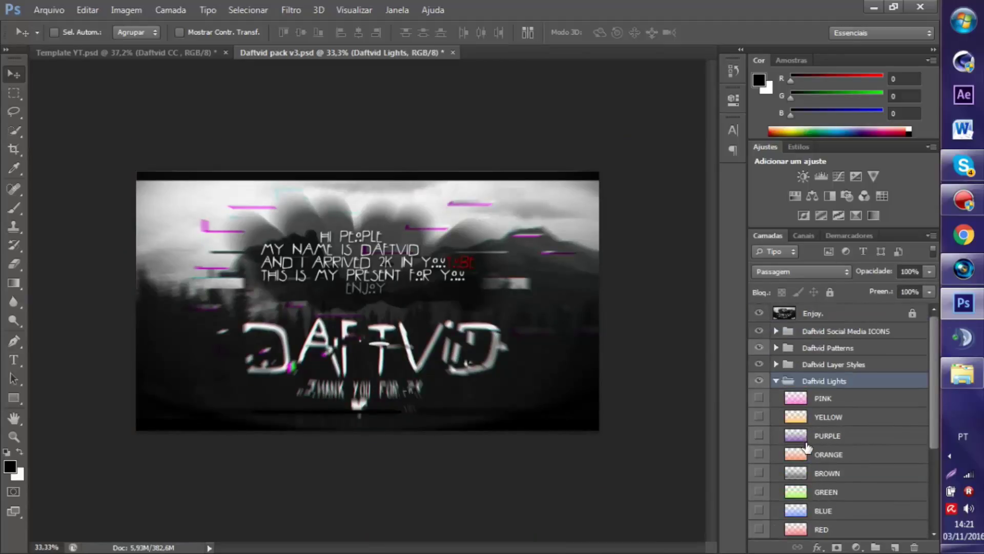
{"action": "left_click", "coordinate": [776, 380]}
{"action": "left_click", "coordinate": [776, 364]}
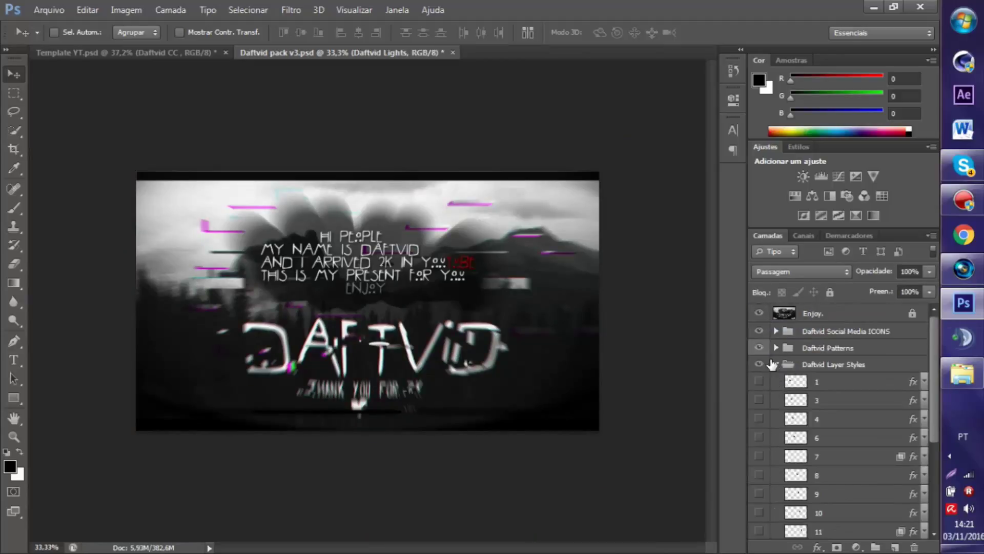
{"action": "left_click", "coordinate": [774, 365]}
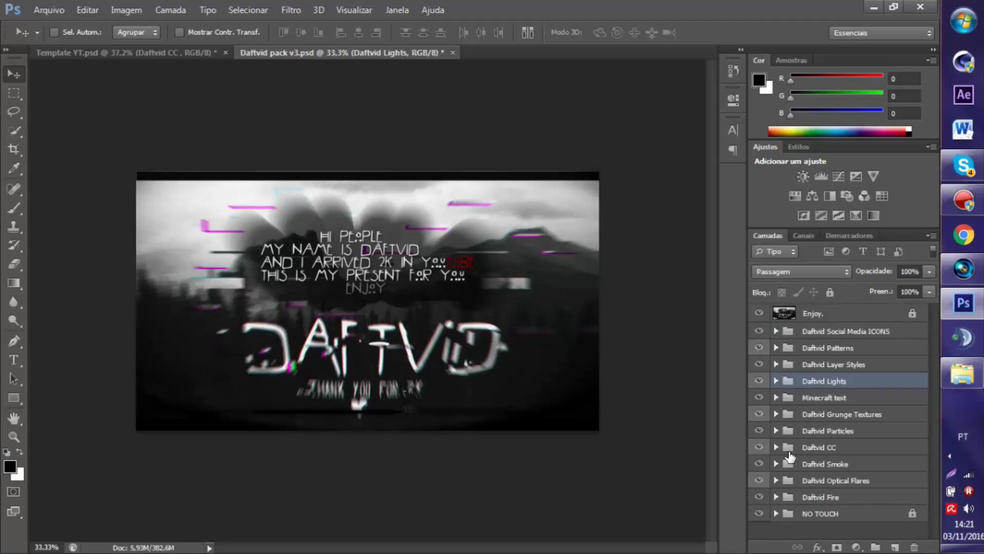
{"action": "left_click", "coordinate": [776, 431]}
{"action": "left_click", "coordinate": [776, 431]}
{"action": "left_click", "coordinate": [776, 414]}
{"action": "left_click", "coordinate": [776, 415]}
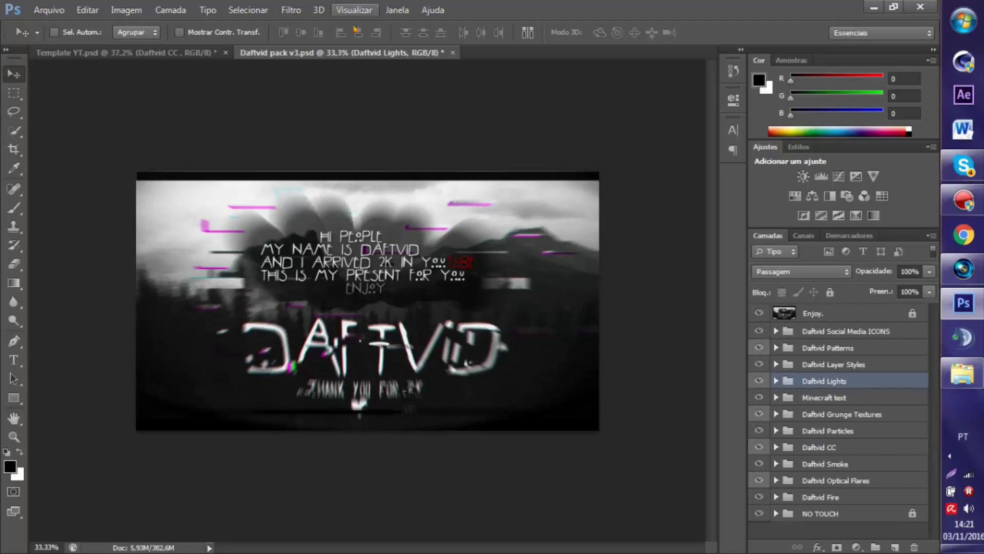
Step: Close the Daftvid pack v3 document without saving it, and open the Pack 2k [GamesFX] file from the tutorial folder
{"action": "left_click", "coordinate": [452, 53]}
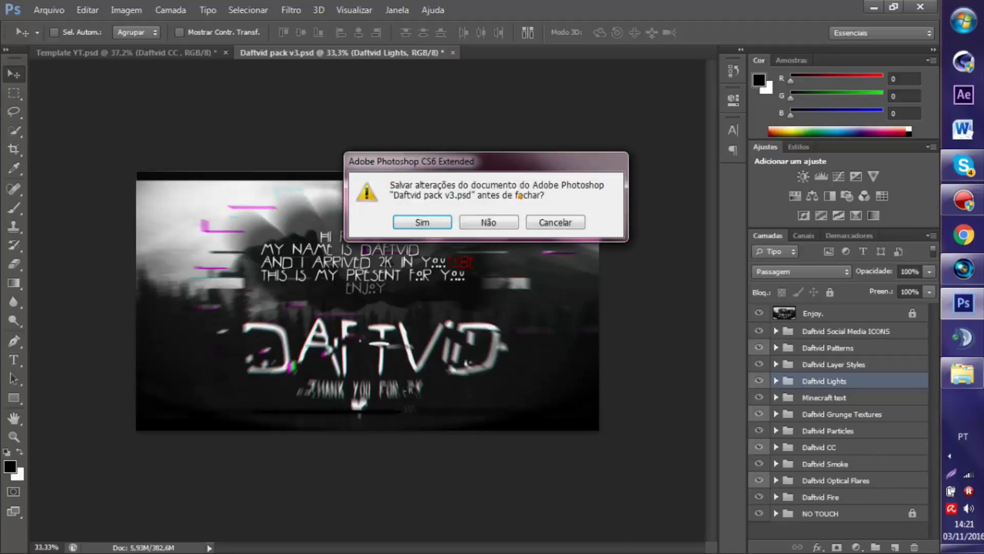
{"action": "left_click", "coordinate": [471, 226]}
{"action": "left_click", "coordinate": [48, 10]}
{"action": "left_click", "coordinate": [56, 39]}
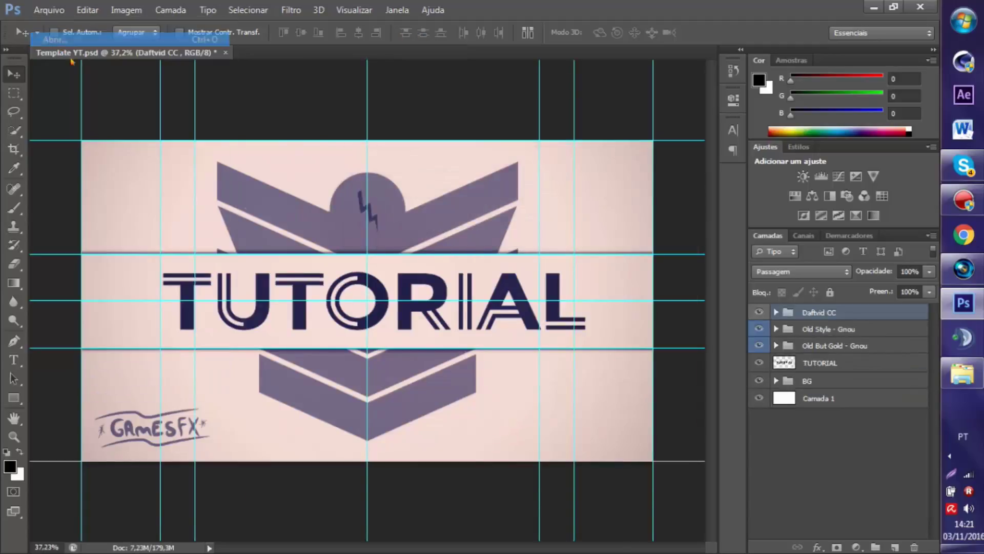
{"action": "left_click", "coordinate": [366, 200]}
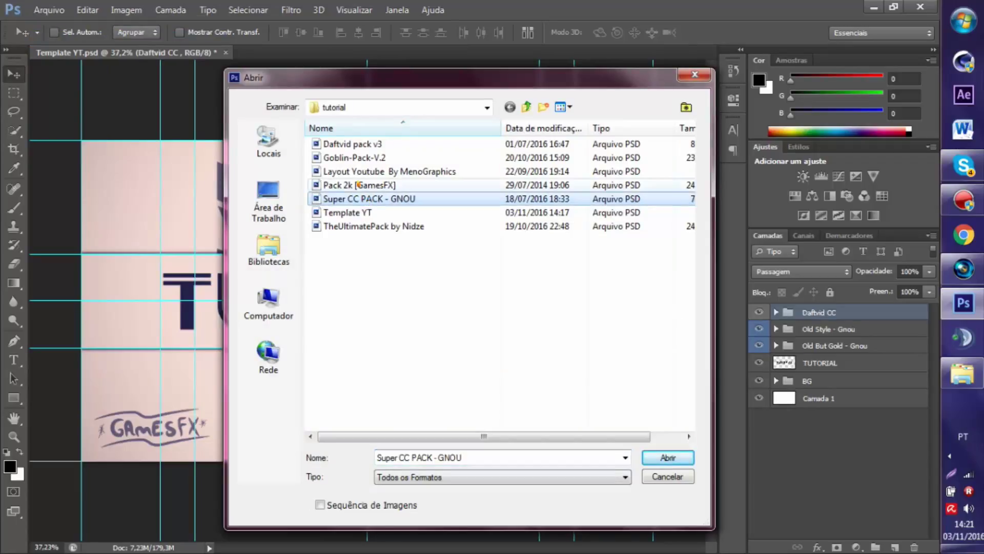
{"action": "left_click", "coordinate": [350, 185]}
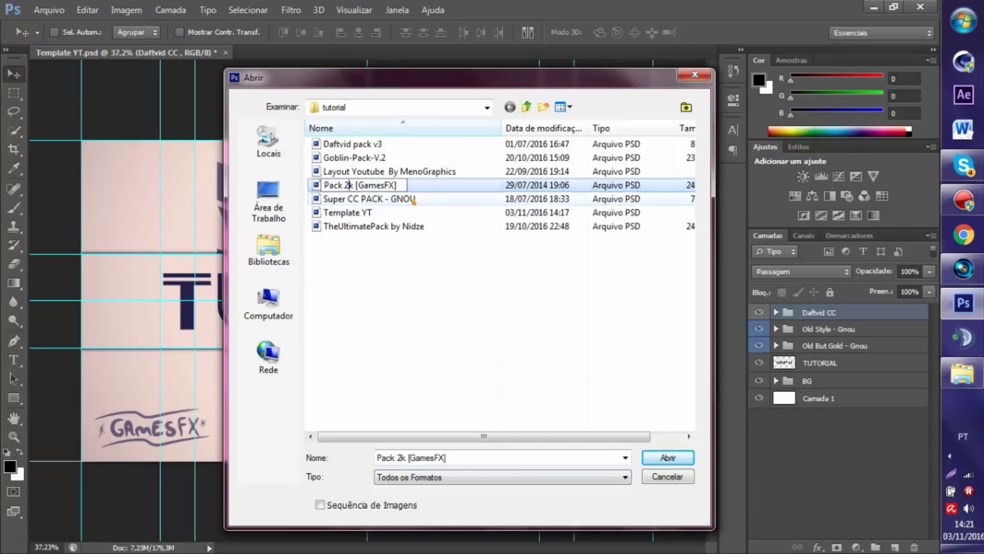
{"action": "double_click", "coordinate": [363, 187]}
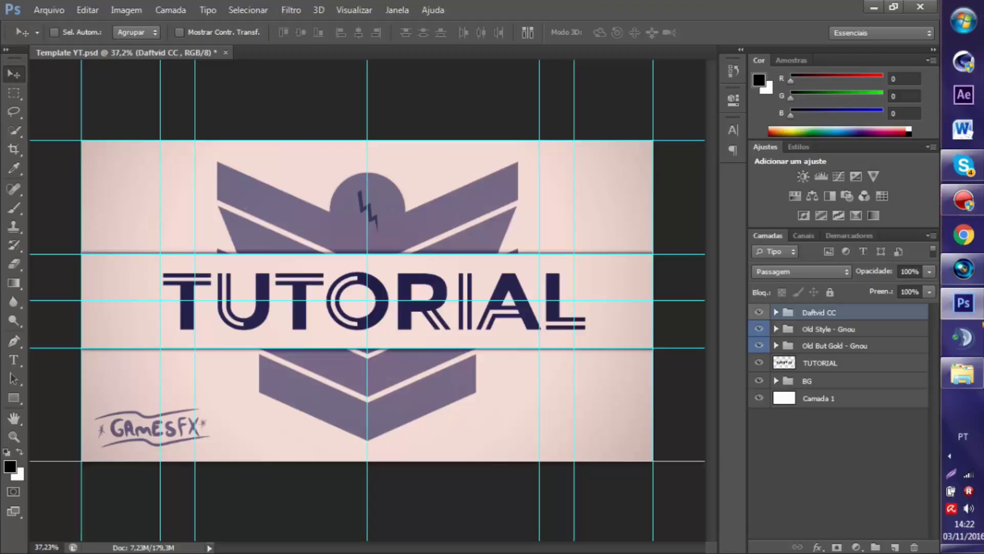
Step: Close all open Explorer windows, and show and expand the Super CC - Pack [GamesFX] group in the pack
{"action": "right_click", "coordinate": [963, 375]}
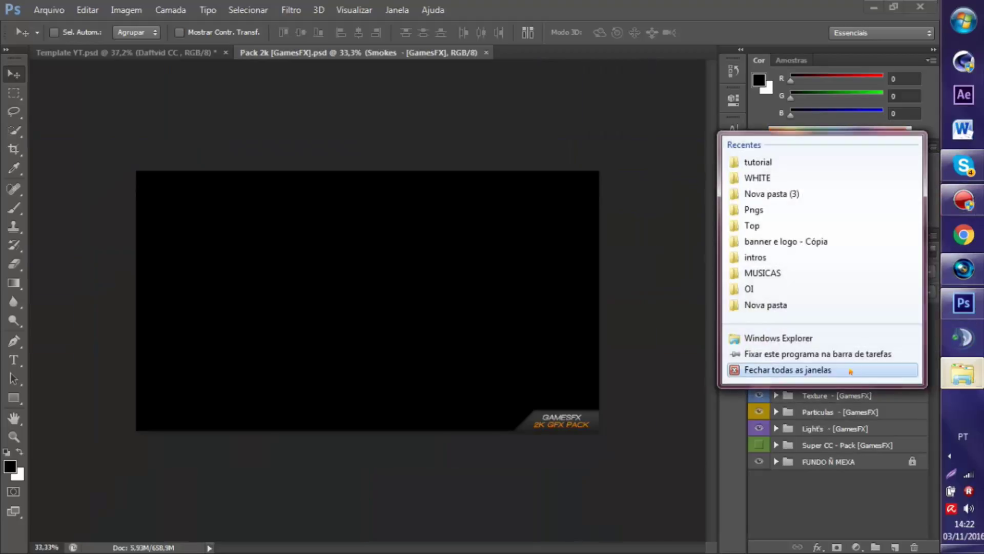
{"action": "left_click", "coordinate": [784, 497]}
{"action": "left_click", "coordinate": [759, 444]}
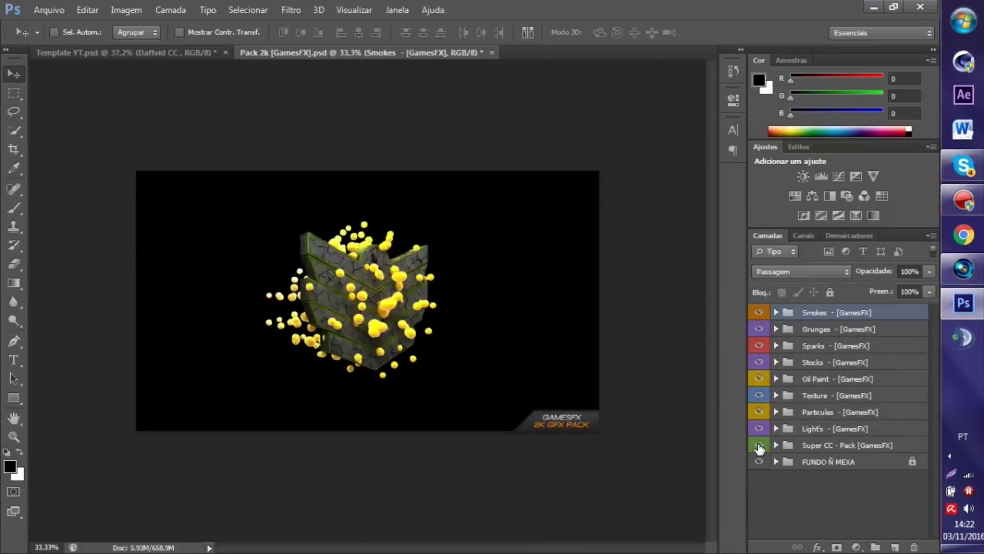
{"action": "left_click", "coordinate": [776, 445]}
Step: Browse the Super CC - Pack list and preview the colour corrections CC - 01 to CC - 04 on the test image
{"action": "scroll", "coordinate": [820, 410], "scroll_direction": "down", "scroll_amount": 12}
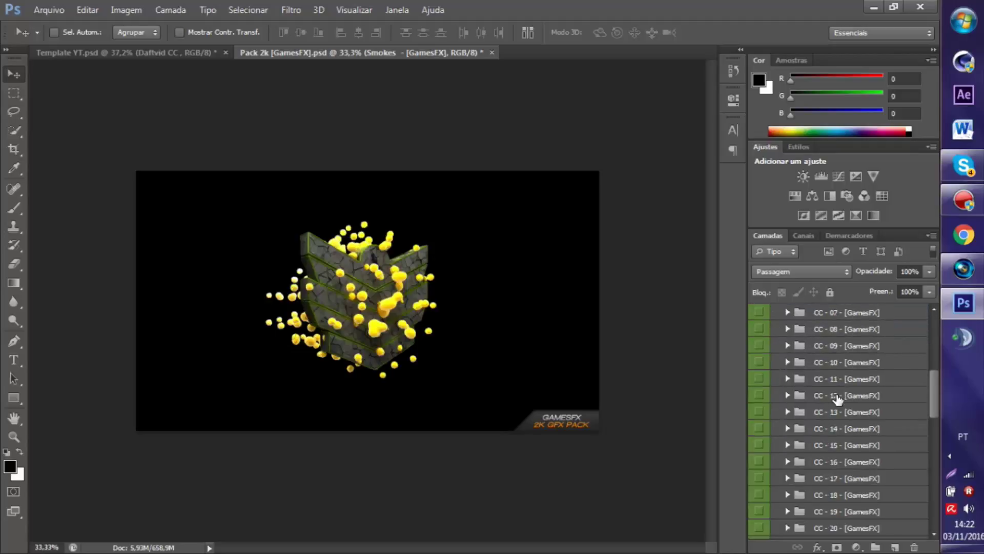
{"action": "scroll", "coordinate": [826, 427], "scroll_direction": "up", "scroll_amount": 8}
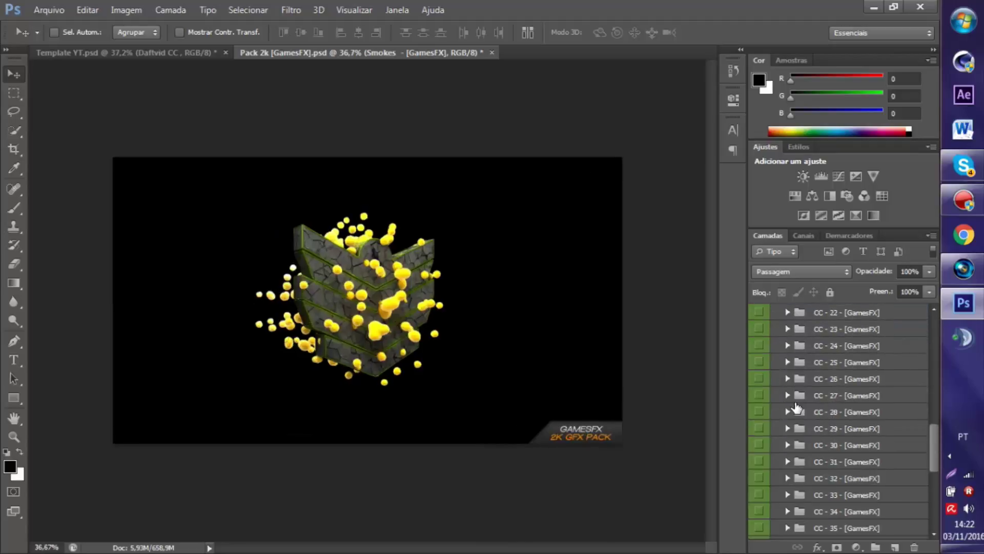
{"action": "scroll", "coordinate": [813, 399], "scroll_direction": "up", "scroll_amount": 6}
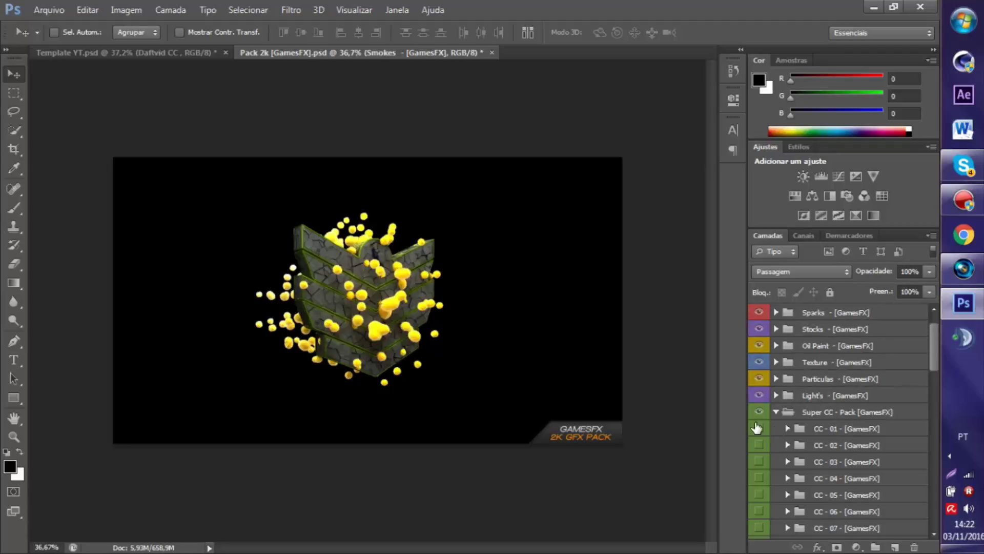
{"action": "left_click", "coordinate": [758, 428]}
{"action": "left_click", "coordinate": [758, 444]}
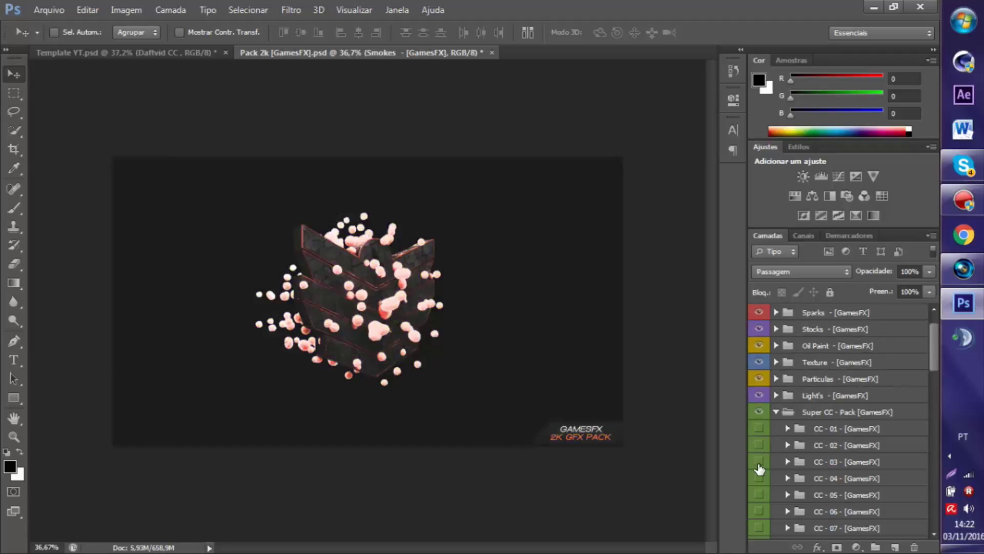
{"action": "left_click", "coordinate": [759, 461]}
{"action": "scroll", "coordinate": [762, 447], "scroll_direction": "down", "scroll_amount": 3}
{"action": "left_click", "coordinate": [759, 362]}
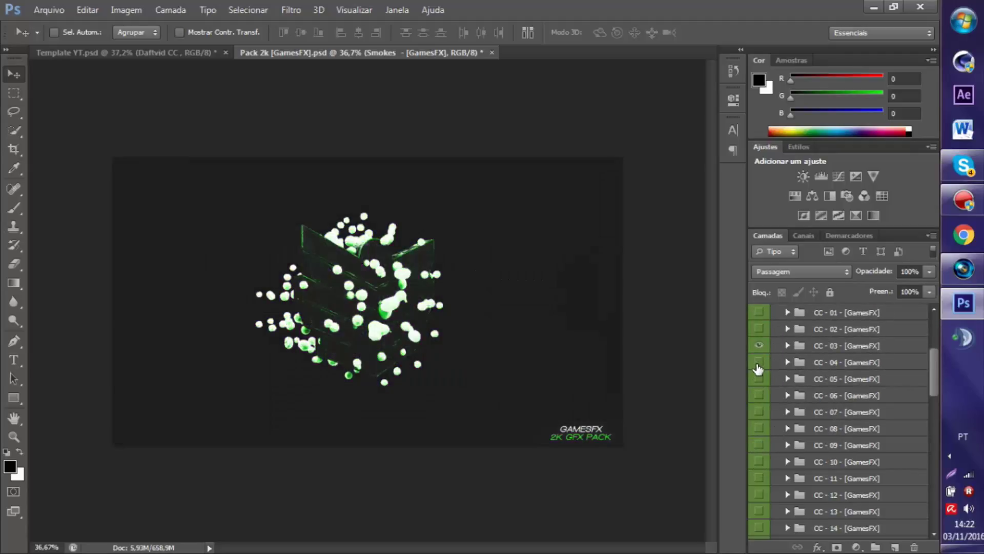
{"action": "left_click", "coordinate": [759, 345]}
{"action": "left_click", "coordinate": [758, 362]}
{"action": "left_click", "coordinate": [758, 361]}
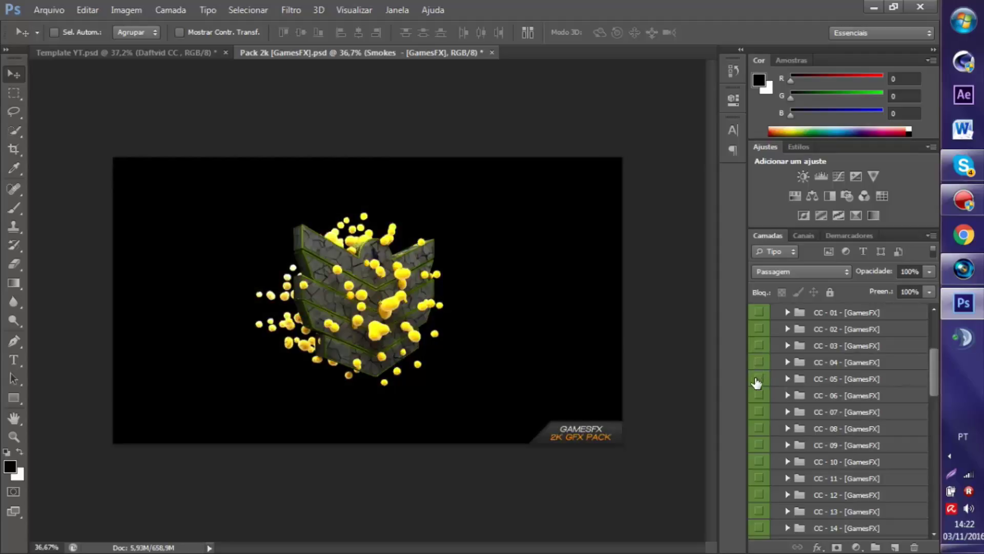
{"action": "left_click", "coordinate": [759, 362]}
{"action": "left_click", "coordinate": [759, 361]}
Step: Preview the colour corrections CC - 05 to CC - 11 one by one on the test image
{"action": "left_click", "coordinate": [759, 378]}
{"action": "left_click", "coordinate": [758, 378]}
{"action": "left_click", "coordinate": [758, 395]}
{"action": "left_click", "coordinate": [758, 395]}
{"action": "left_click", "coordinate": [759, 416]}
{"action": "left_click", "coordinate": [758, 416]}
{"action": "left_click", "coordinate": [759, 428]}
{"action": "left_click", "coordinate": [759, 428]}
{"action": "left_click", "coordinate": [759, 445]}
{"action": "left_click", "coordinate": [759, 445]}
{"action": "left_click", "coordinate": [759, 462]}
{"action": "left_click", "coordinate": [759, 461]}
{"action": "scroll", "coordinate": [769, 448], "scroll_direction": "down", "scroll_amount": 1}
{"action": "left_click", "coordinate": [760, 463]}
{"action": "left_click", "coordinate": [759, 459]}
{"action": "left_click", "coordinate": [761, 446]}
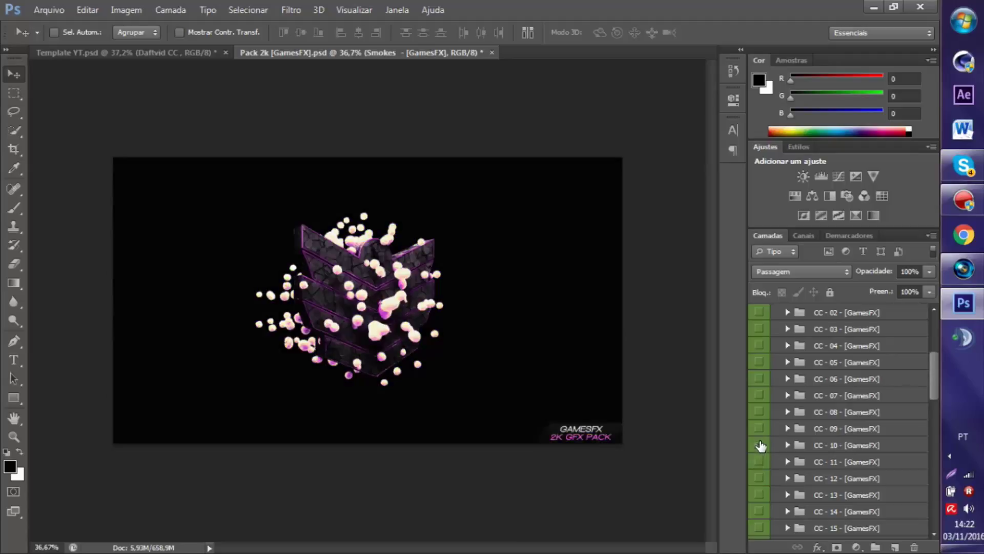
{"action": "left_click", "coordinate": [759, 445]}
{"action": "left_click", "coordinate": [759, 462]}
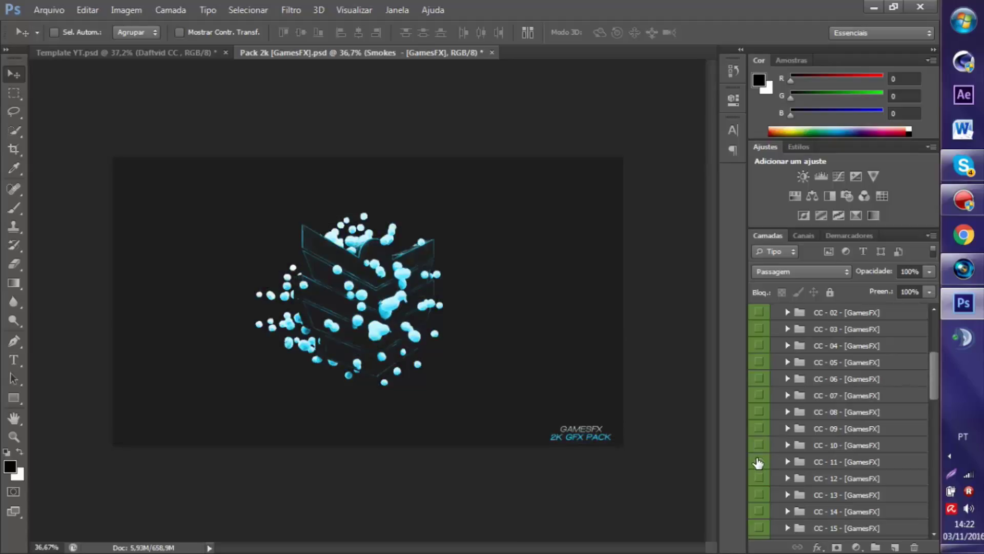
{"action": "left_click", "coordinate": [757, 463]}
Step: Show the CC - 12 - [GamesFX] group and copy it into the Template YT document
{"action": "left_click", "coordinate": [756, 478]}
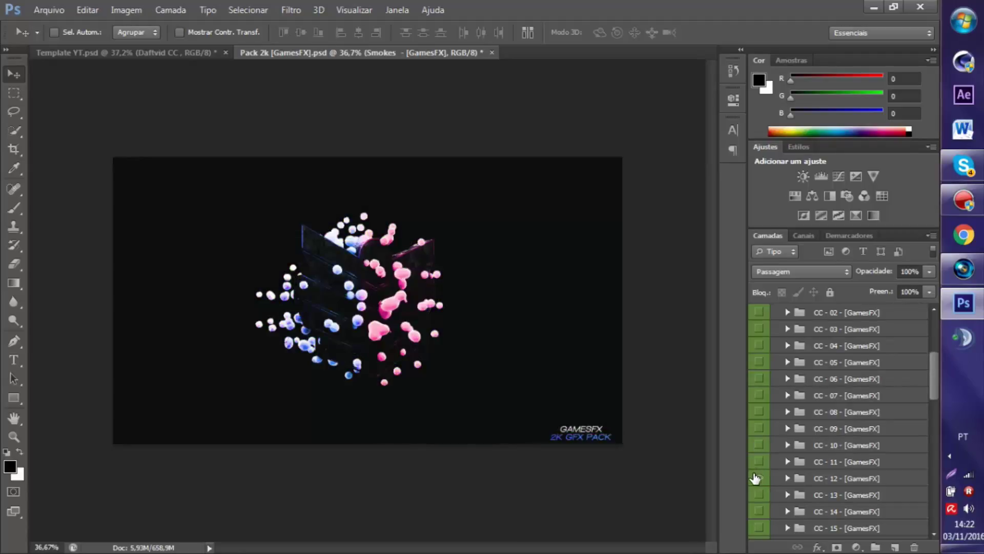
{"action": "left_click", "coordinate": [812, 478]}
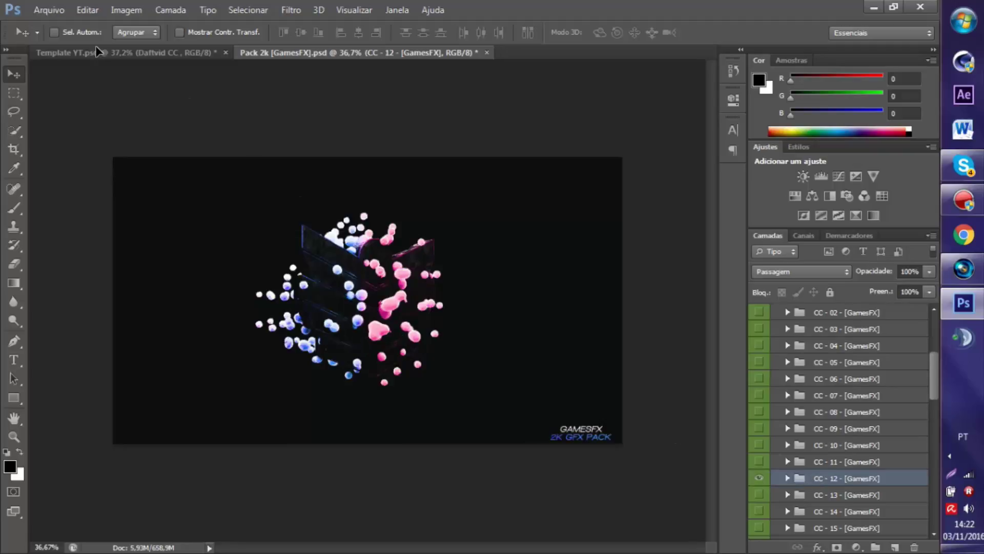
{"action": "left_click_drag", "start_coordinate": [95, 55], "coordinate": [405, 292]}
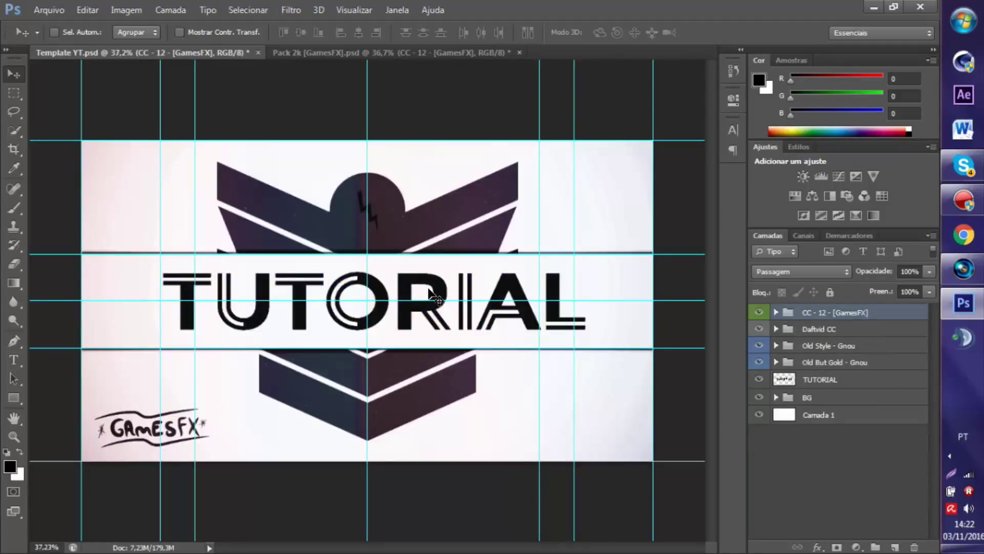
Step: Move the CC - 12 group directly below Old But Gold - Gnou and hide both Gnou groups
{"action": "left_click_drag", "start_coordinate": [838, 321], "coordinate": [841, 374]}
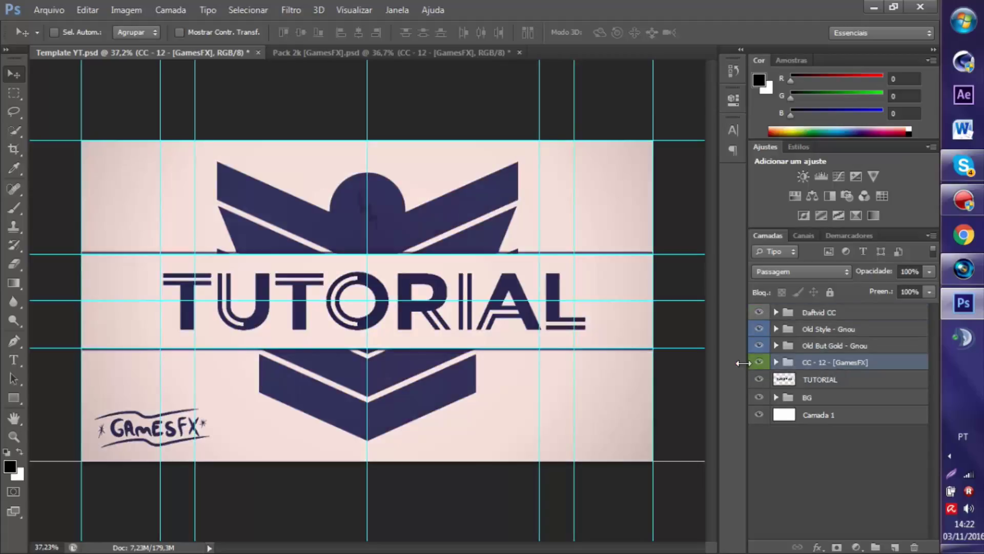
{"action": "left_click", "coordinate": [756, 345]}
{"action": "left_click", "coordinate": [757, 329]}
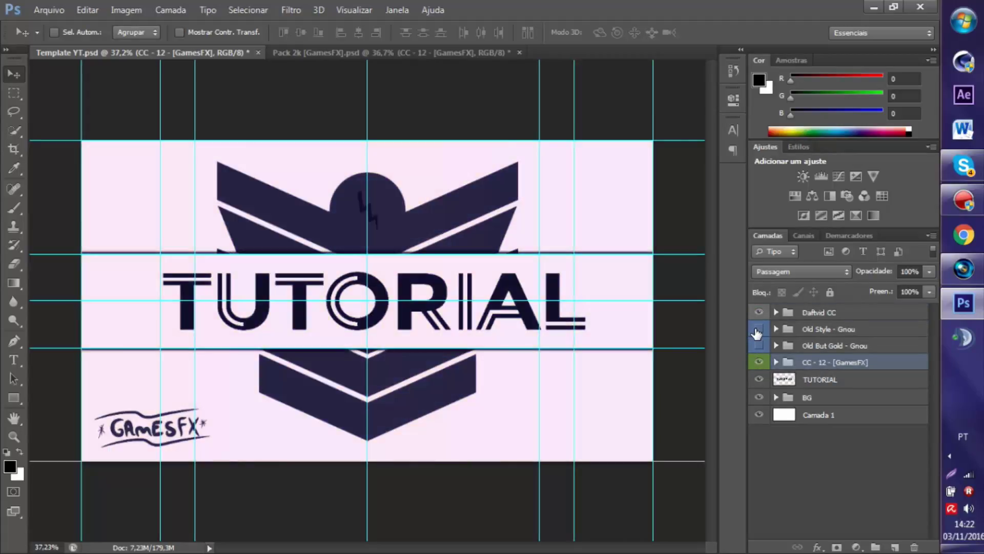
Step: Try CC - 12 above the Gnou groups and at the top of the stack with Daftvid CC hidden, and show the hidden groups again
{"action": "left_click_drag", "start_coordinate": [802, 361], "coordinate": [801, 325]}
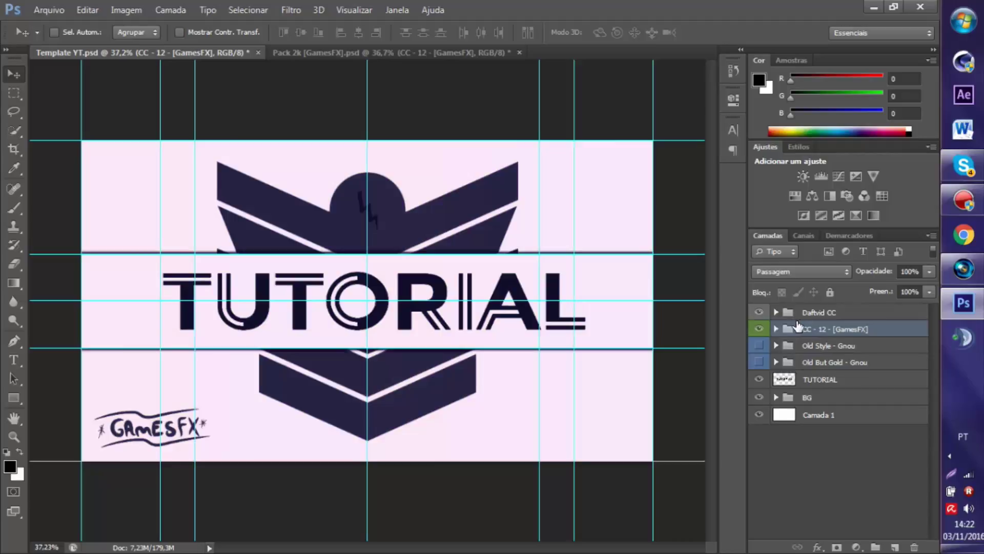
{"action": "left_click", "coordinate": [759, 312]}
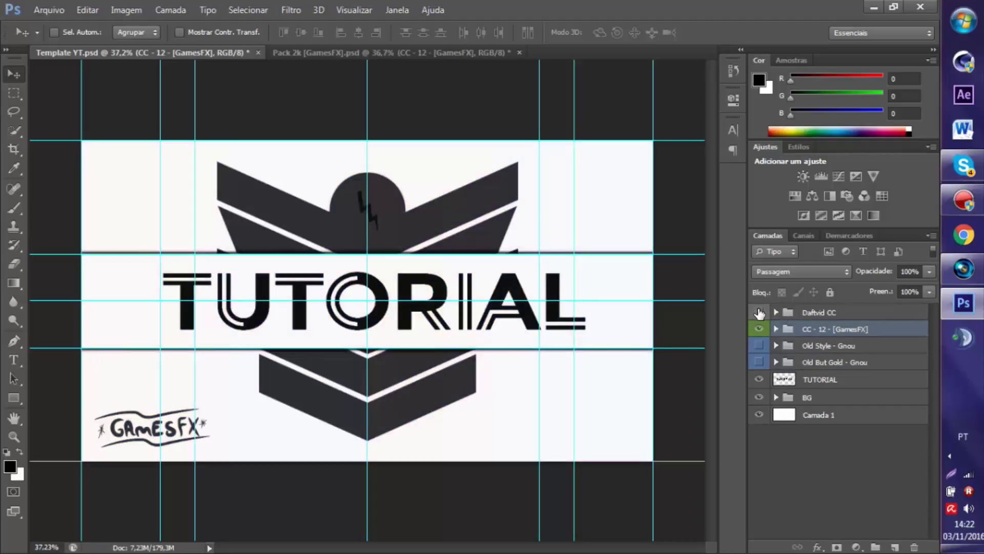
{"action": "left_click_drag", "start_coordinate": [798, 327], "coordinate": [805, 307]}
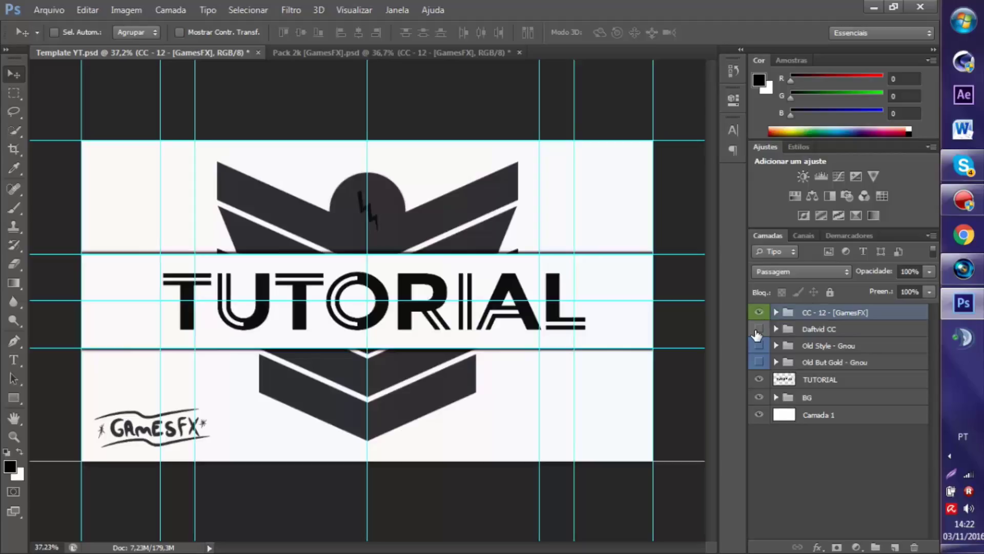
{"action": "left_click_drag", "start_coordinate": [757, 334], "coordinate": [755, 362]}
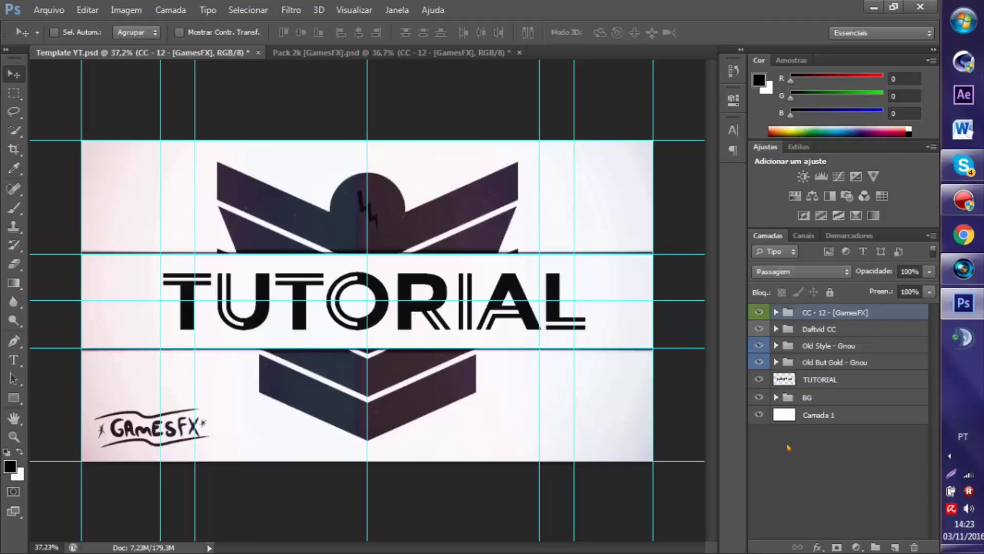
Step: Place the CC - 12 group between the TUTORIAL layer and the BG group, and delete the Old But Gold - Gnou group
{"action": "left_click", "coordinate": [819, 430]}
{"action": "left_click_drag", "start_coordinate": [827, 318], "coordinate": [838, 394]}
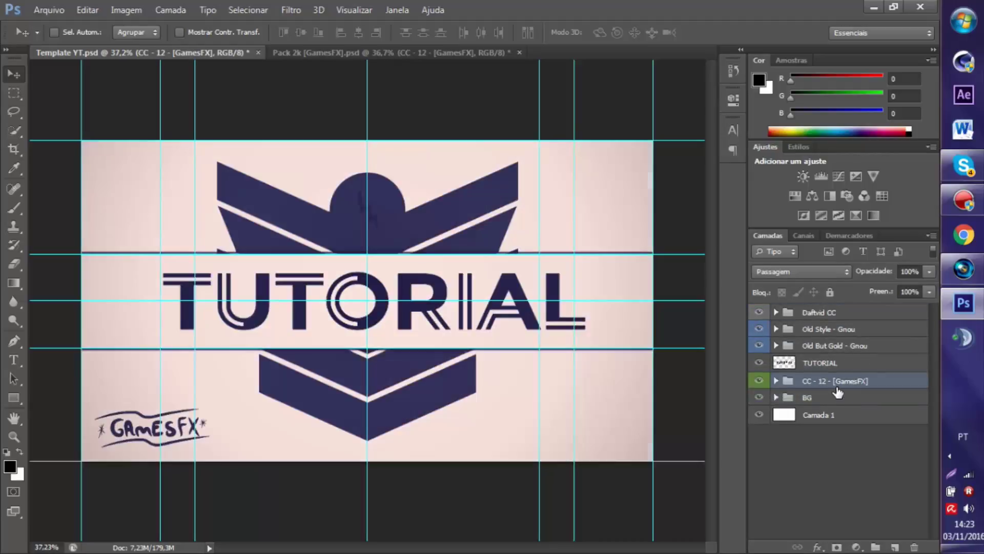
{"action": "left_click", "coordinate": [825, 350]}
{"action": "left_click", "coordinate": [758, 346]}
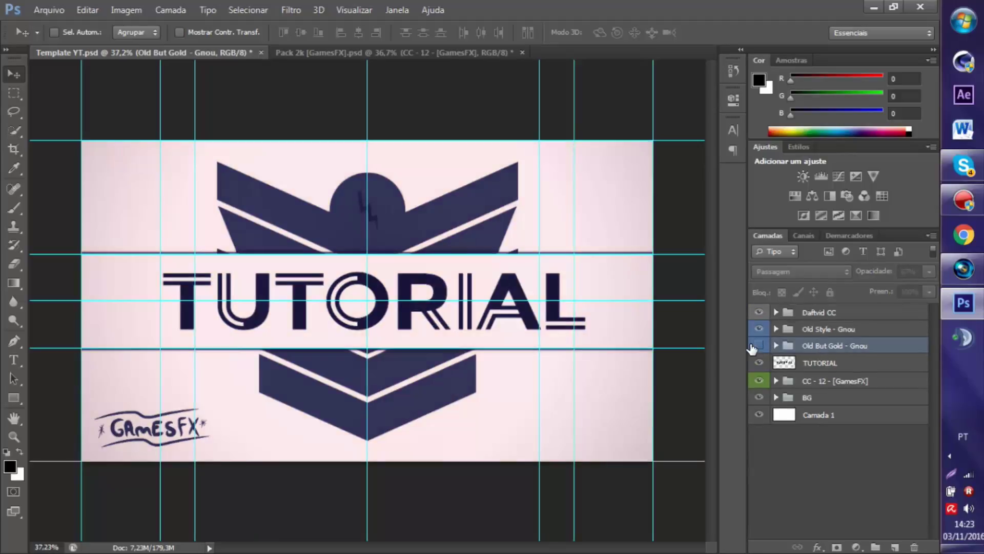
{"action": "key", "text": "Delete"}
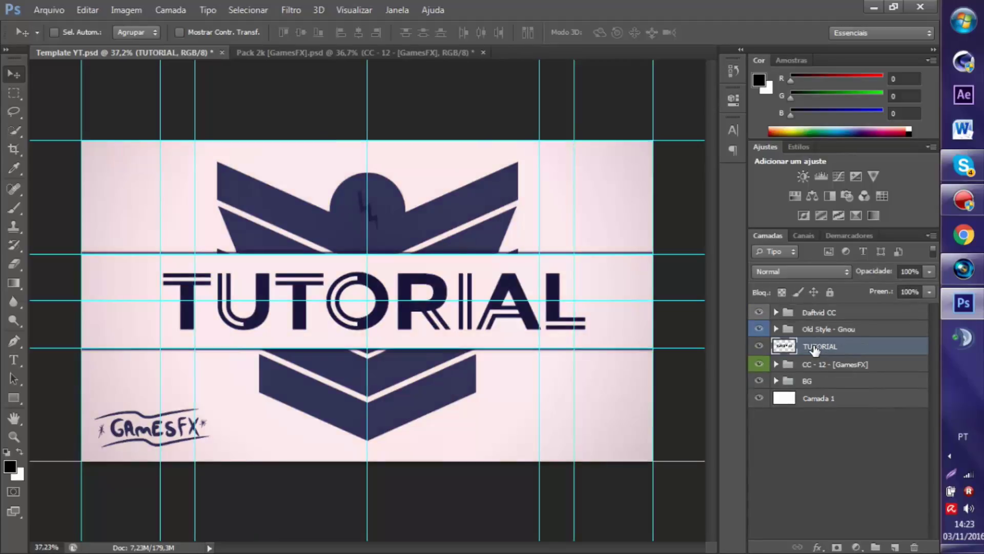
{"action": "left_click", "coordinate": [788, 493]}
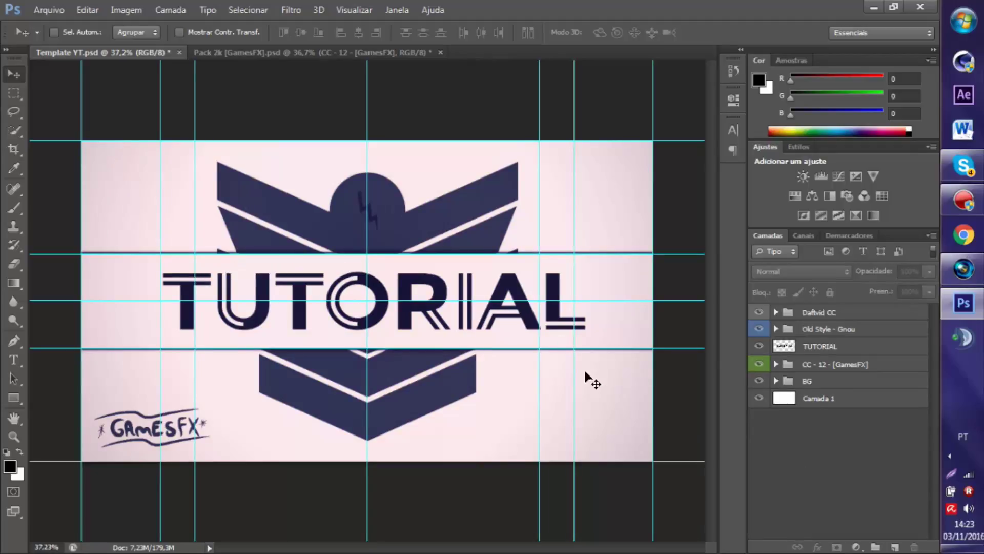
Step: Hide the CC - 12 group in the Pack 2k [GamesFX] document and preview CC - 13
{"action": "left_click", "coordinate": [233, 53]}
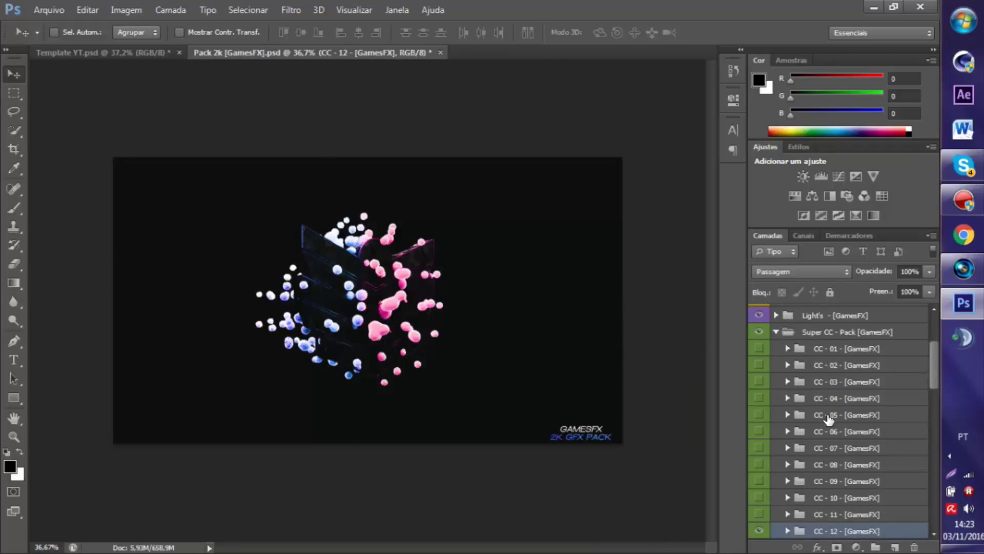
{"action": "scroll", "coordinate": [799, 446], "scroll_direction": "down", "scroll_amount": 3}
{"action": "left_click", "coordinate": [756, 451]}
{"action": "left_click", "coordinate": [757, 448]}
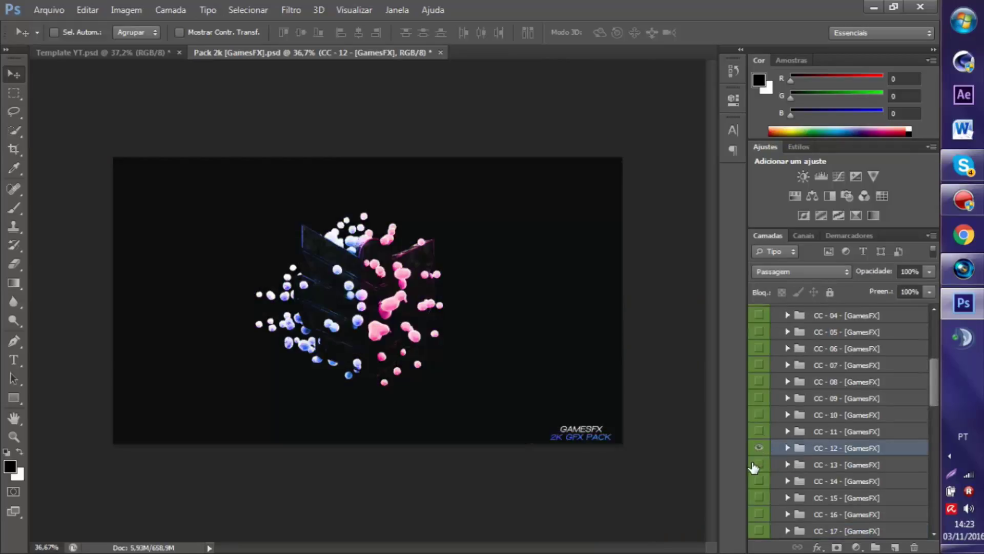
{"action": "left_click", "coordinate": [757, 448]}
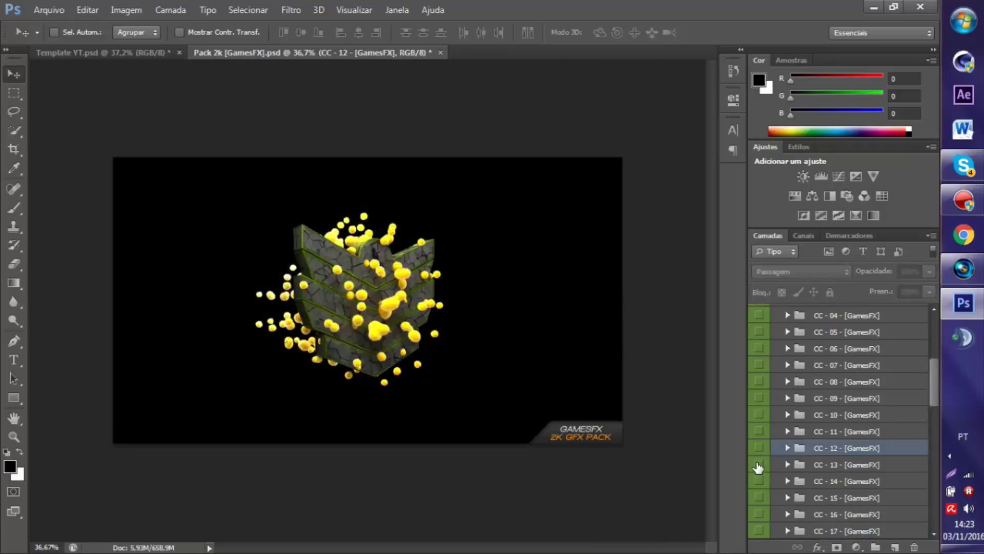
{"action": "left_click", "coordinate": [758, 466]}
{"action": "left_click", "coordinate": [758, 465]}
Step: Check the pack with the Test - CC's layer hidden and shown, and preview the CC - 47 colour correction
{"action": "scroll", "coordinate": [760, 467], "scroll_direction": "down", "scroll_amount": 10}
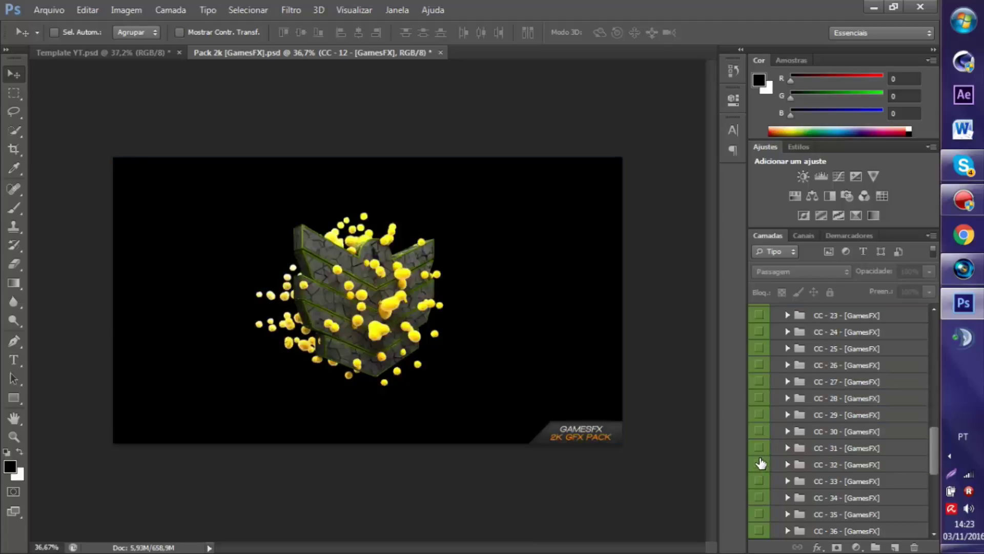
{"action": "scroll", "coordinate": [758, 487], "scroll_direction": "down", "scroll_amount": 1}
{"action": "left_click", "coordinate": [757, 513]}
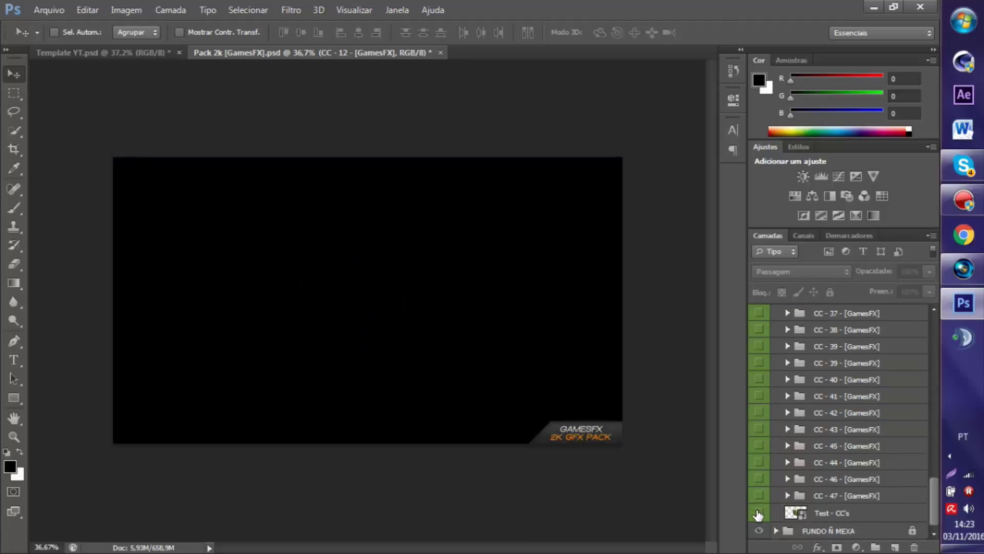
{"action": "left_click", "coordinate": [757, 512]}
{"action": "left_click", "coordinate": [759, 496]}
{"action": "left_click", "coordinate": [759, 496]}
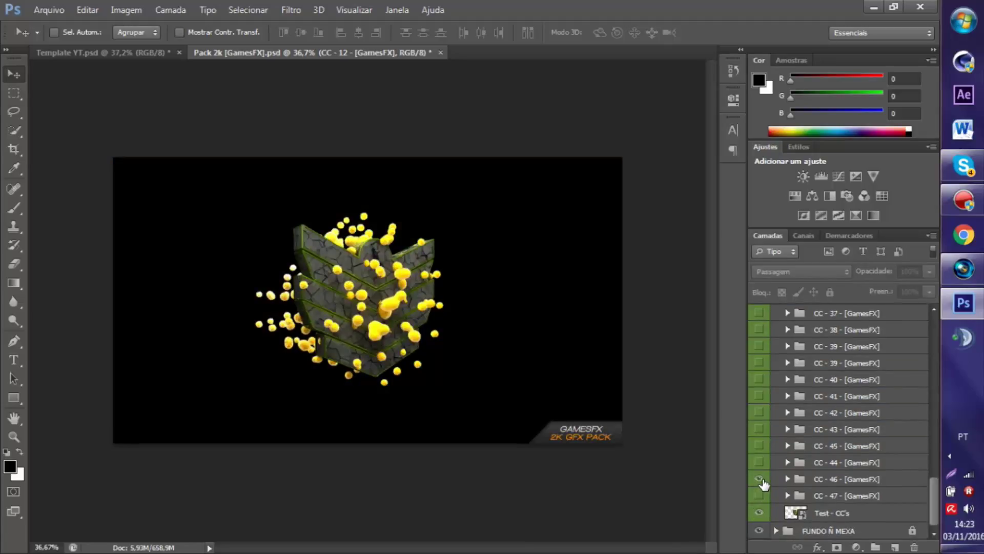
Step: Preview the CC - 46 colour correction in the pack and copy its group into the Template YT document
{"action": "left_click", "coordinate": [759, 479]}
{"action": "left_click", "coordinate": [759, 479]}
{"action": "left_click", "coordinate": [759, 479]}
{"action": "left_click", "coordinate": [846, 479]}
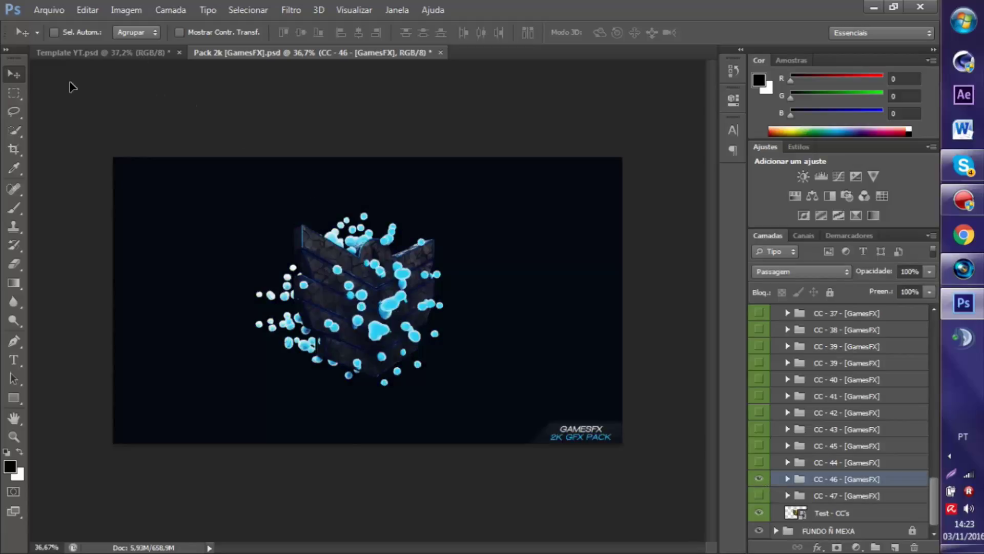
{"action": "left_click", "coordinate": [81, 53]}
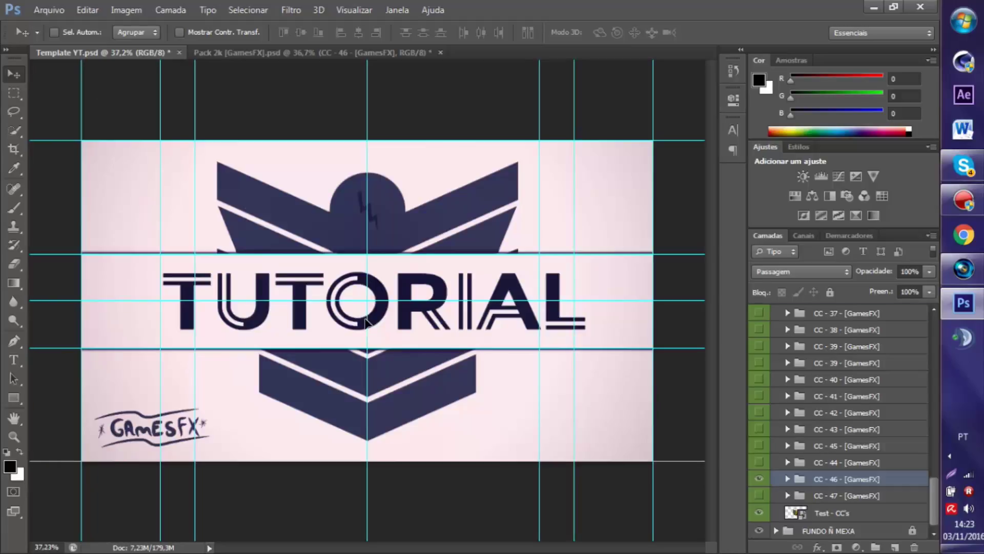
{"action": "left_click_drag", "start_coordinate": [365, 322], "coordinate": [367, 321]}
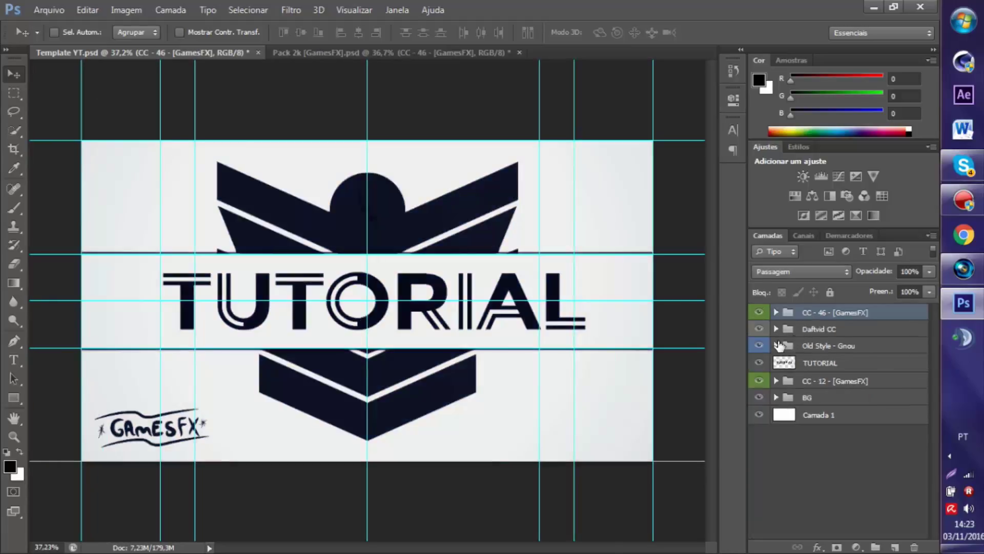
Step: Check the banner with the Old Style - Gnou group hidden and shown, and move the CC - 46 group directly above the TUTORIAL layer
{"action": "left_click", "coordinate": [757, 346]}
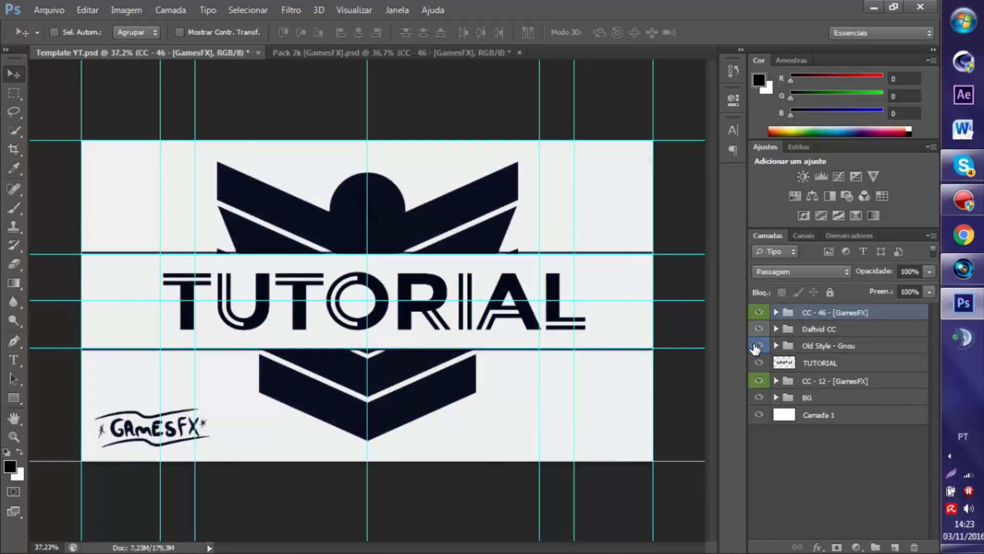
{"action": "left_click", "coordinate": [756, 346]}
{"action": "left_click_drag", "start_coordinate": [820, 314], "coordinate": [817, 351]}
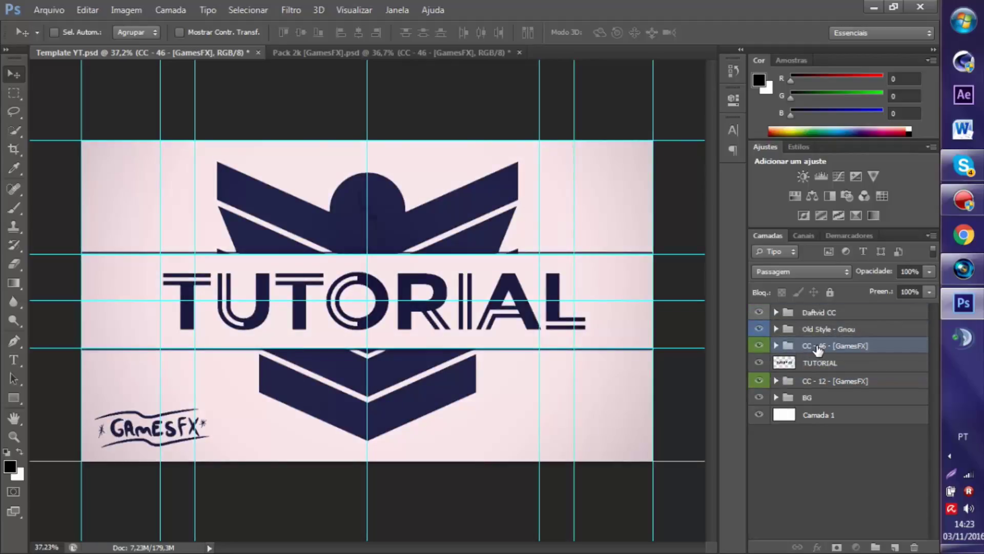
Step: Delete the CC - 46 group, hide the Daftvid CC and Old Style - Gnou groups, and undo the CC - 46 deletion
{"action": "key", "text": "Delete"}
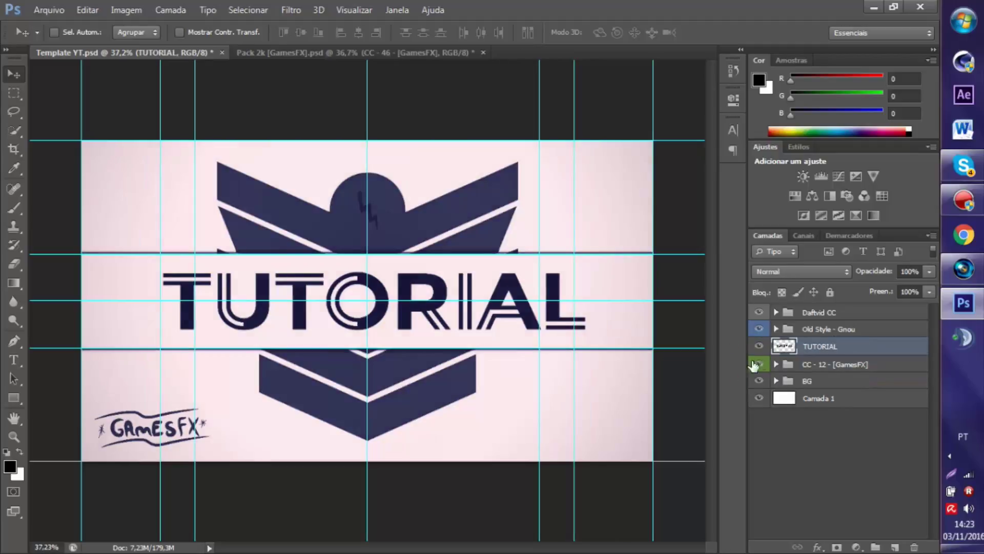
{"action": "left_click", "coordinate": [758, 312]}
{"action": "left_click", "coordinate": [758, 327]}
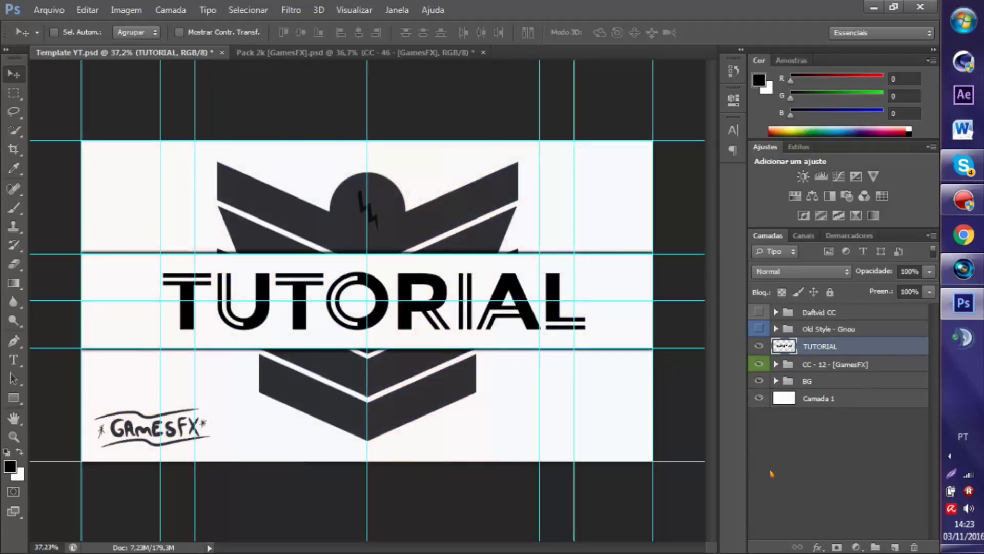
{"action": "left_click", "coordinate": [813, 477]}
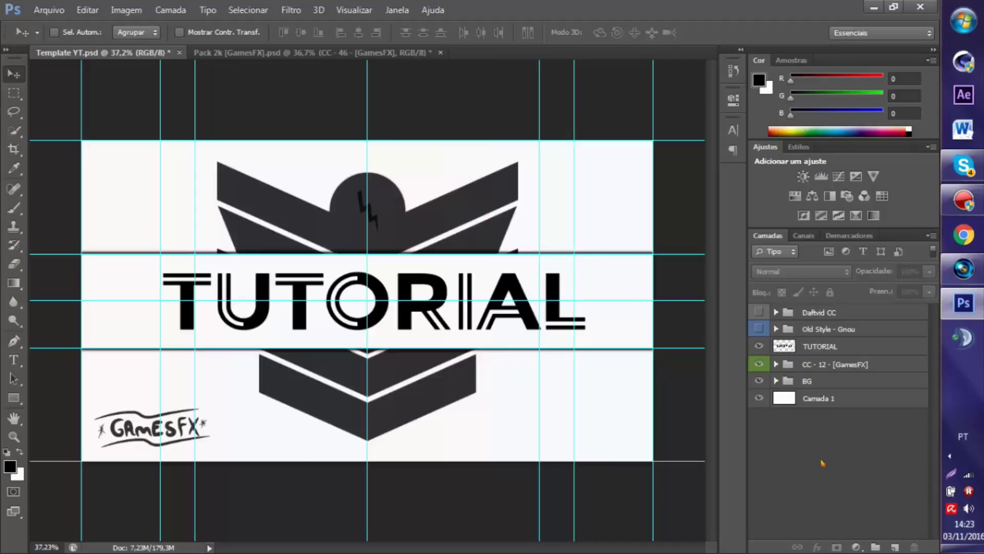
{"action": "key", "text": "ctrl+z"}
{"action": "key", "text": "ctrl+z"}
{"action": "key", "text": "ctrl+z"}
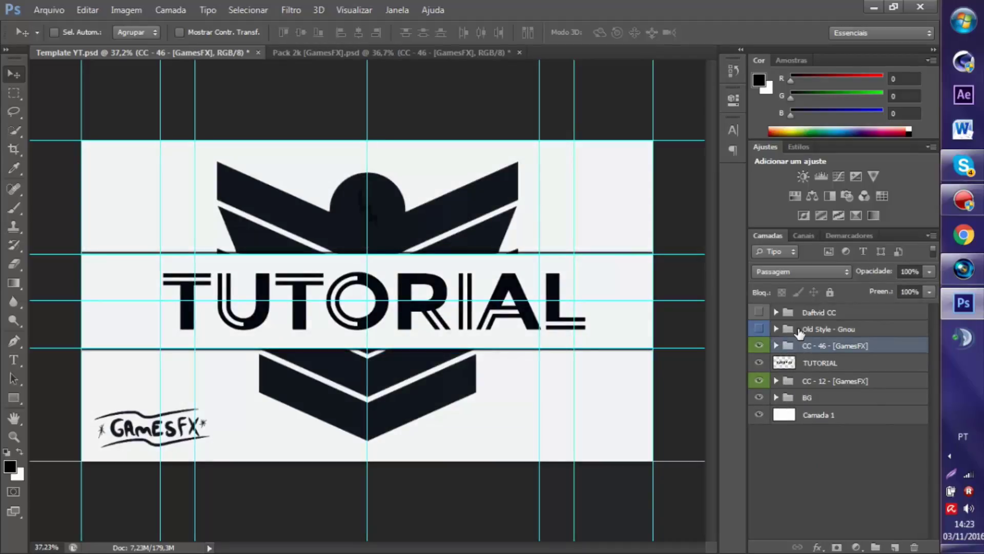
Step: Delete the Daftvid CC and Old Style - Gnou groups together and leave no layer selected
{"action": "left_click", "coordinate": [800, 329]}
{"action": "left_click", "coordinate": [805, 313], "text": "shift"}
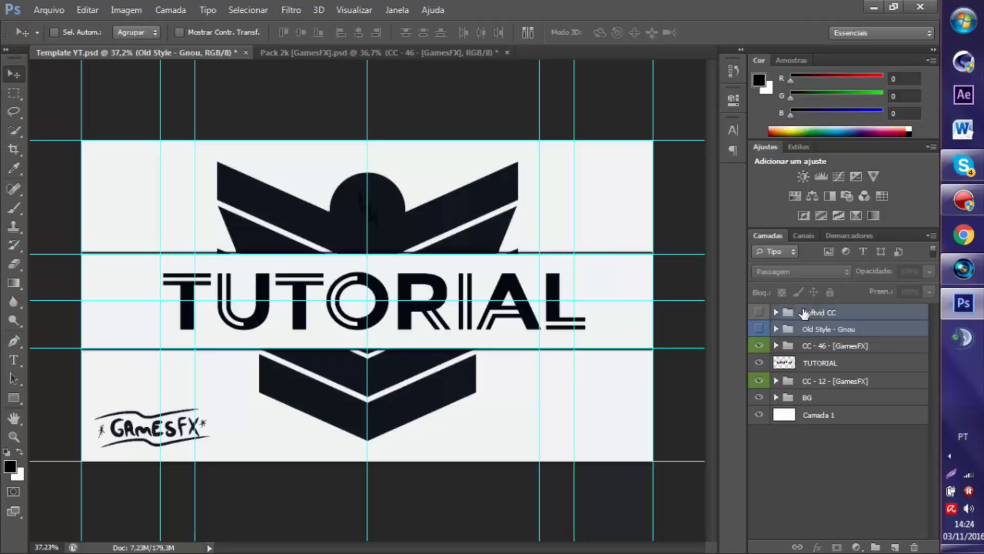
{"action": "key", "text": "Delete"}
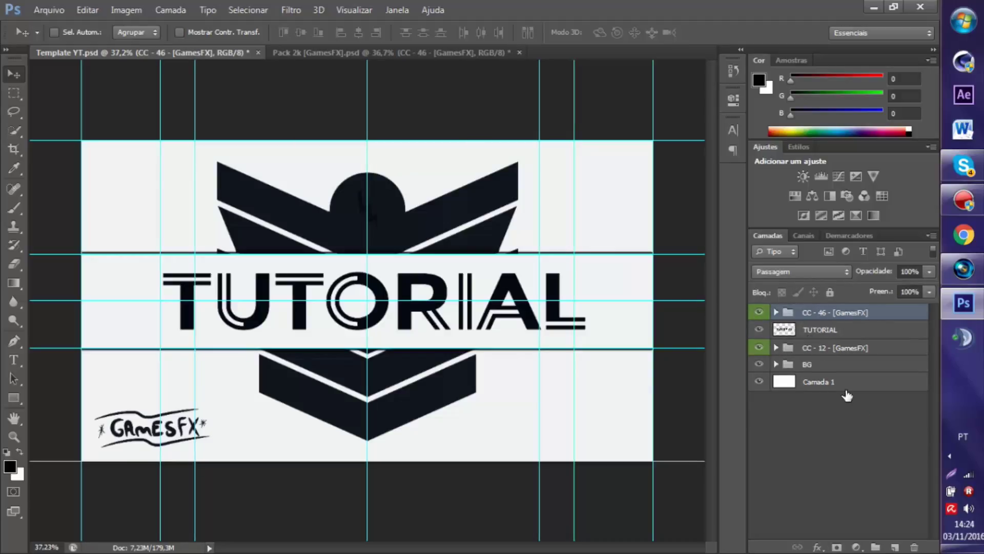
{"action": "left_click", "coordinate": [870, 422]}
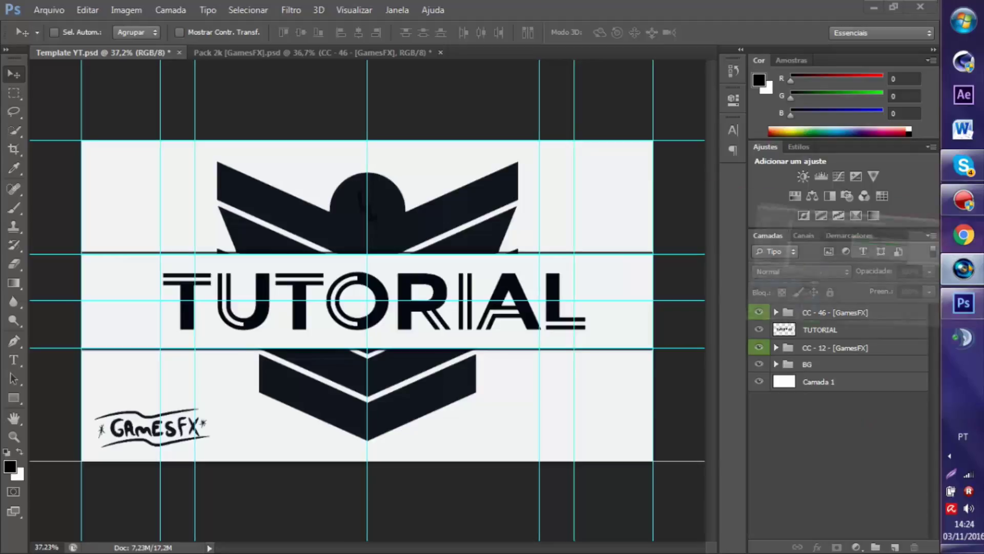
{"action": "left_click", "coordinate": [963, 269]}
{"action": "left_click", "coordinate": [964, 200]}
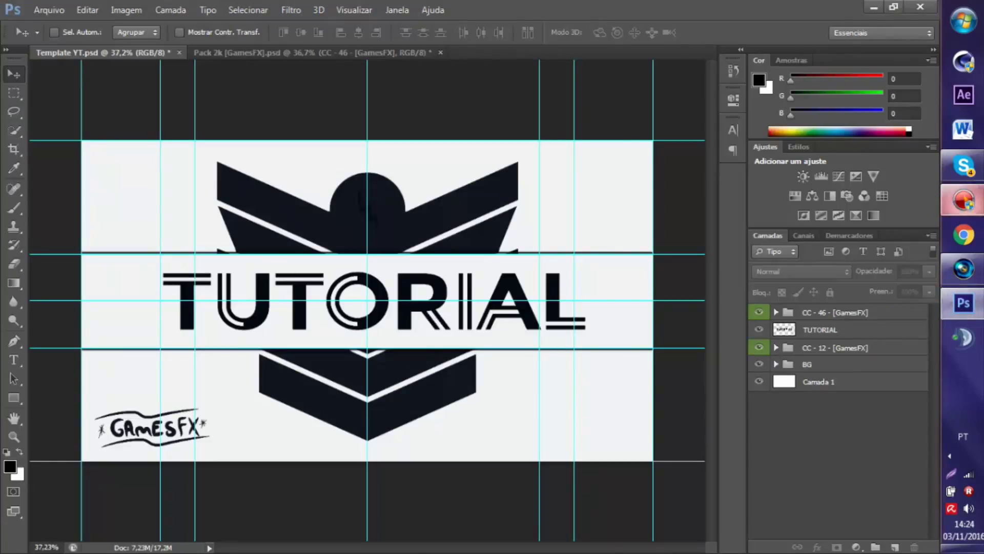
{"action": "left_click", "coordinate": [963, 199]}
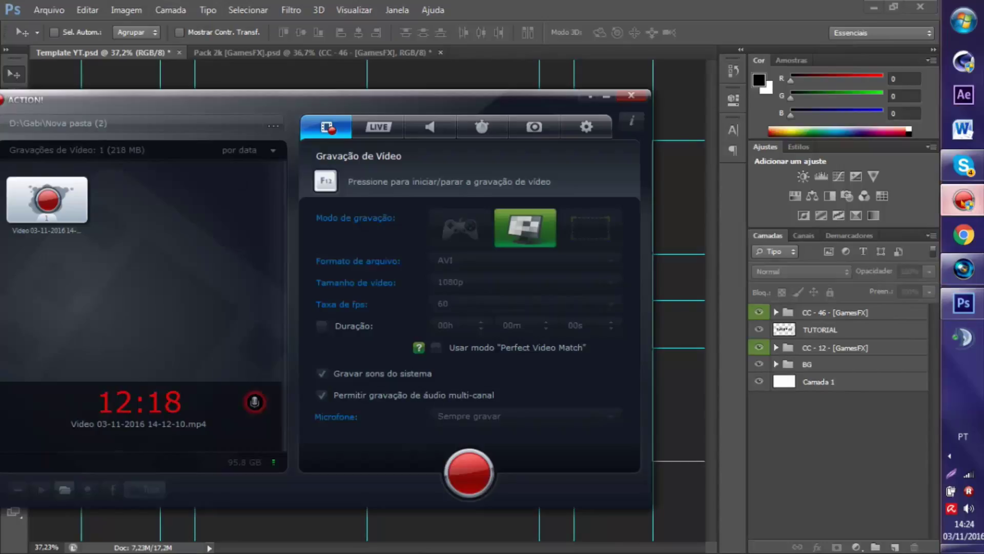
{"action": "left_click", "coordinate": [963, 199]}
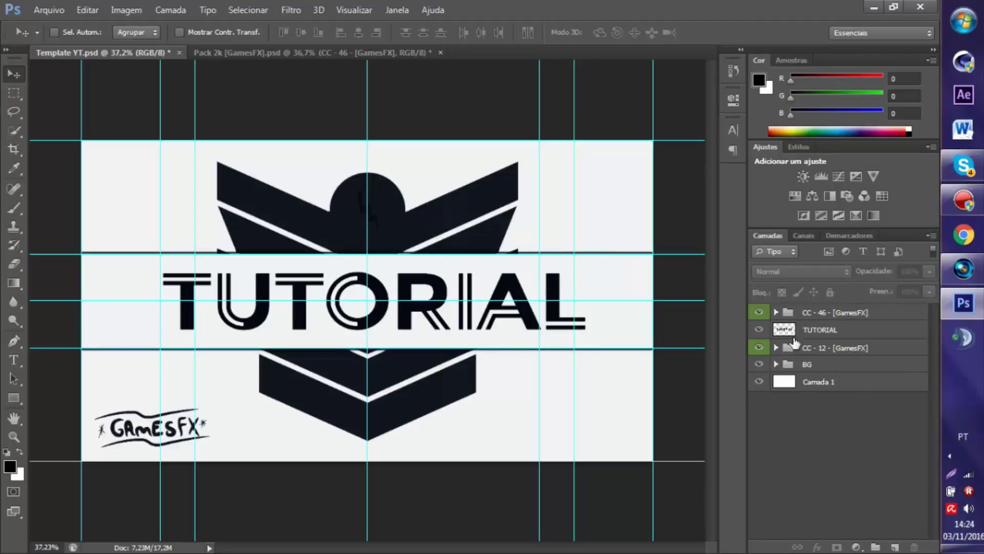
Step: Return to the Pack 2k [GamesFX] document, collapse and hide the Super CC - Pack group, and expand the Particulas group
{"action": "left_click", "coordinate": [810, 329]}
{"action": "left_click", "coordinate": [835, 336], "text": "ctrl"}
{"action": "left_click", "coordinate": [353, 53]}
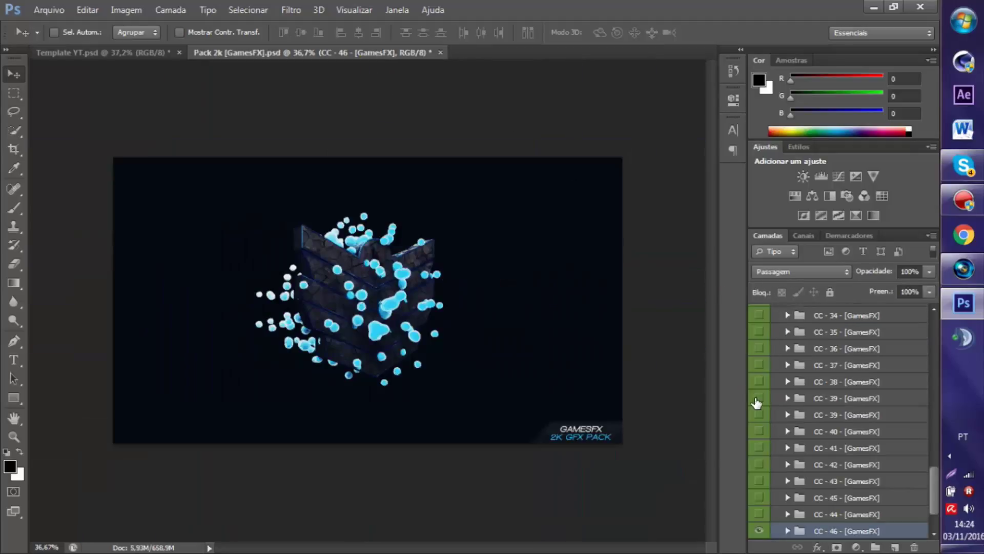
{"action": "scroll", "coordinate": [782, 367], "scroll_direction": "up", "scroll_amount": 2}
{"action": "scroll", "coordinate": [783, 366], "scroll_direction": "up", "scroll_amount": 10}
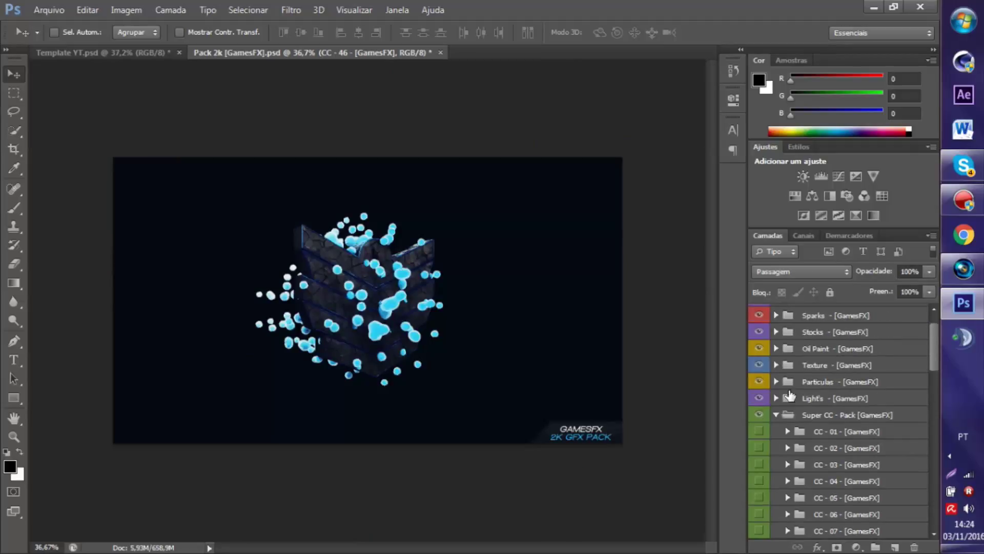
{"action": "left_click", "coordinate": [777, 414]}
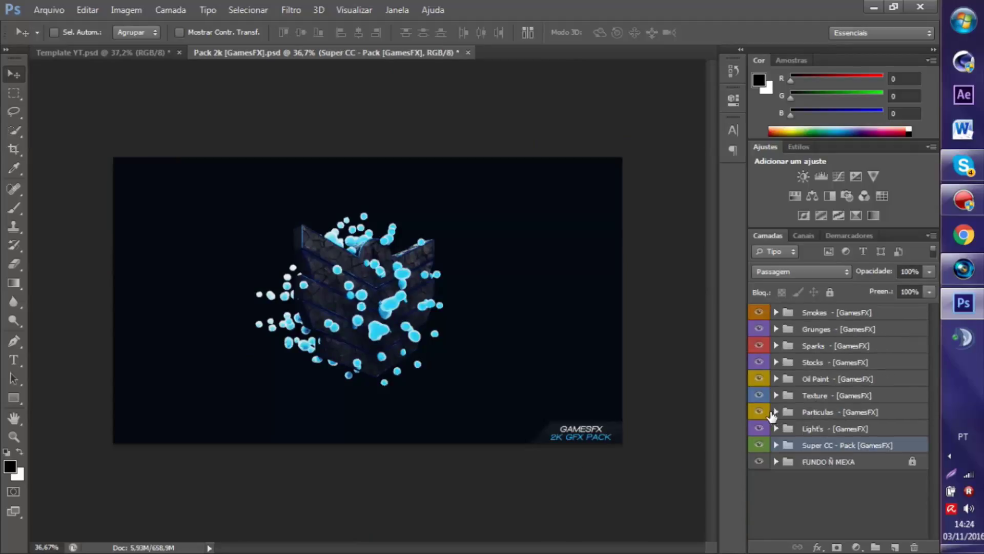
{"action": "left_click", "coordinate": [776, 412]}
{"action": "scroll", "coordinate": [829, 408], "scroll_direction": "down", "scroll_amount": 1}
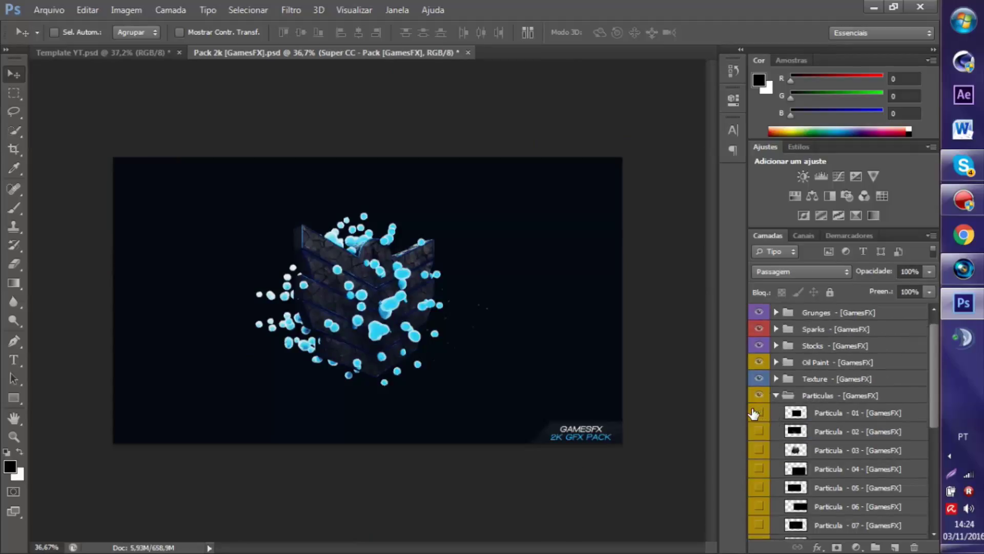
{"action": "scroll", "coordinate": [851, 410], "scroll_direction": "down", "scroll_amount": 6}
{"action": "left_click", "coordinate": [759, 514]}
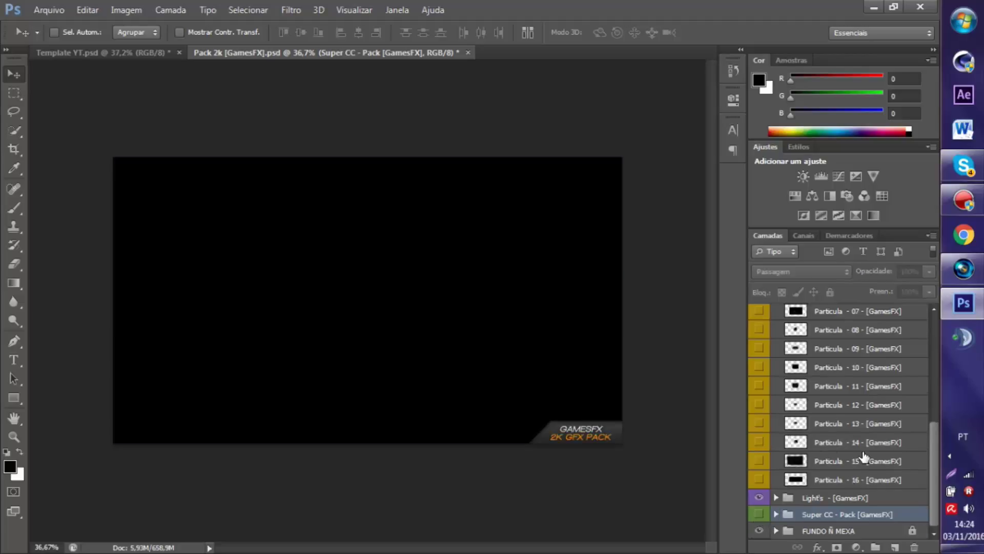
Step: Preview the particle layers Particula - 01 to Particula - 05 one at a time and collapse the Particulas group
{"action": "scroll", "coordinate": [856, 456], "scroll_direction": "up", "scroll_amount": 10}
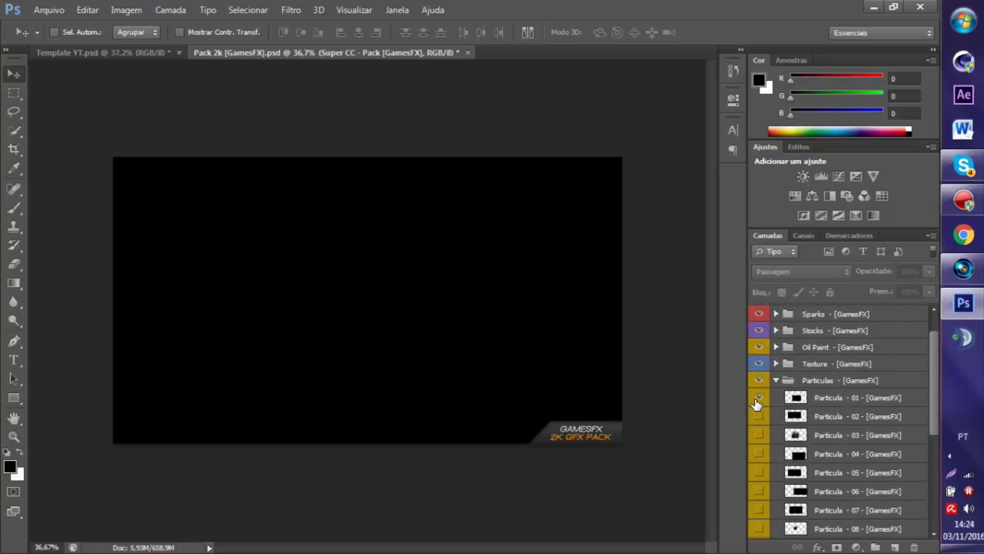
{"action": "left_click", "coordinate": [759, 398]}
{"action": "left_click", "coordinate": [759, 416]}
{"action": "left_click", "coordinate": [758, 416]}
{"action": "left_click", "coordinate": [759, 435]}
{"action": "left_click", "coordinate": [759, 435]}
{"action": "left_click", "coordinate": [758, 453]}
{"action": "left_click", "coordinate": [758, 454]}
{"action": "left_click", "coordinate": [759, 472]}
{"action": "left_click", "coordinate": [759, 472]}
{"action": "left_click", "coordinate": [775, 380]}
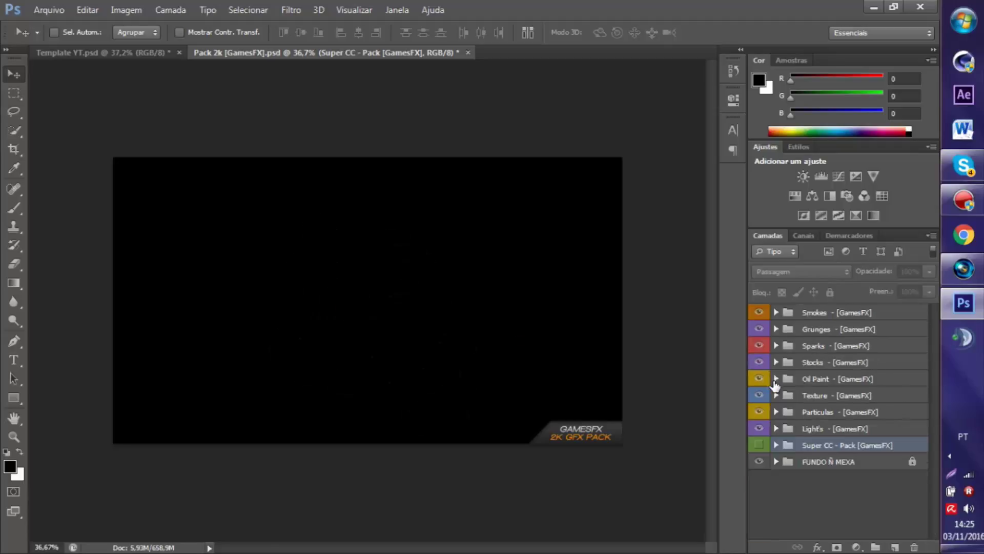
Step: Expand the Texture group, preview its layers from Textura - 01 to Textura - 05, and collapse the group
{"action": "left_click", "coordinate": [776, 395]}
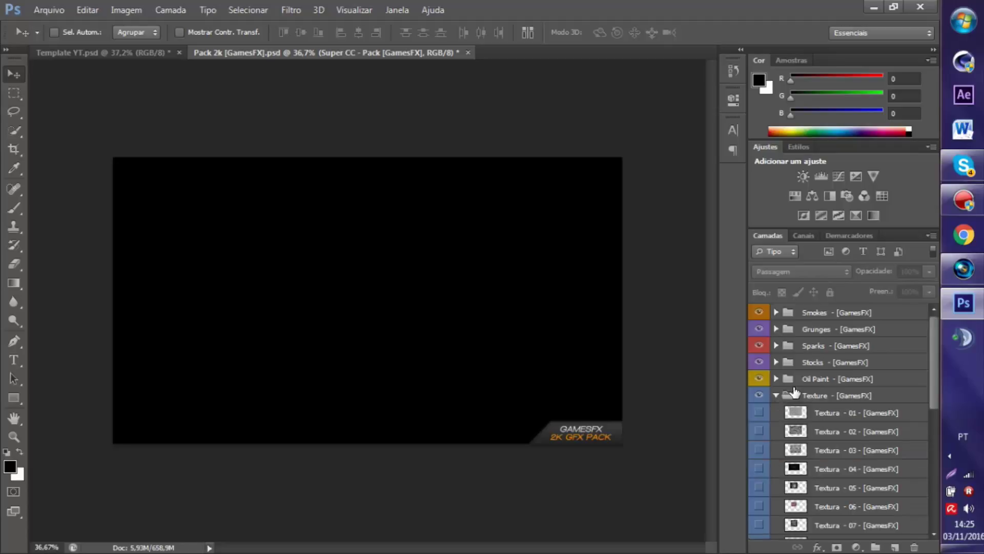
{"action": "scroll", "coordinate": [776, 396], "scroll_direction": "down", "scroll_amount": 1}
{"action": "left_click", "coordinate": [759, 396]}
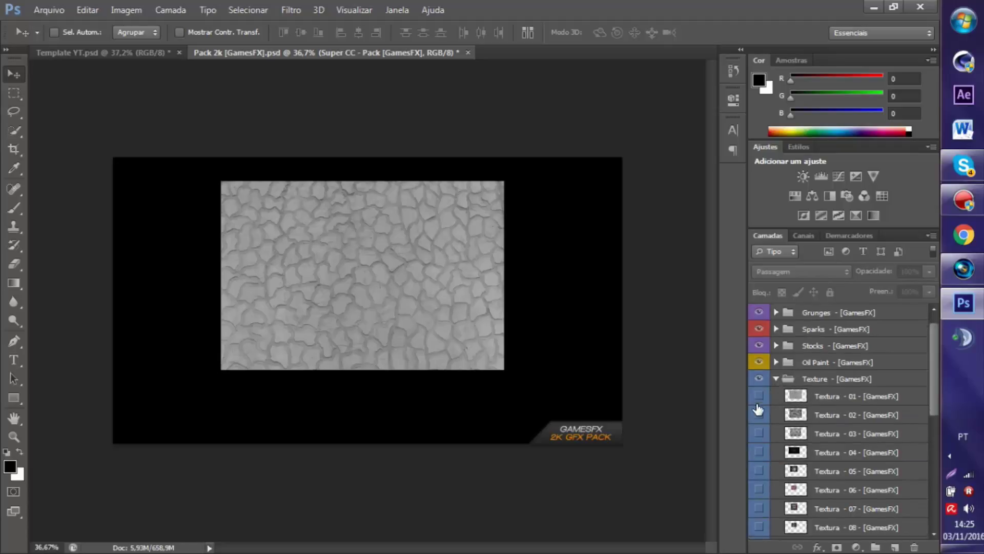
{"action": "left_click", "coordinate": [759, 398]}
{"action": "left_click", "coordinate": [759, 431]}
{"action": "left_click", "coordinate": [759, 430]}
{"action": "left_click", "coordinate": [759, 445]}
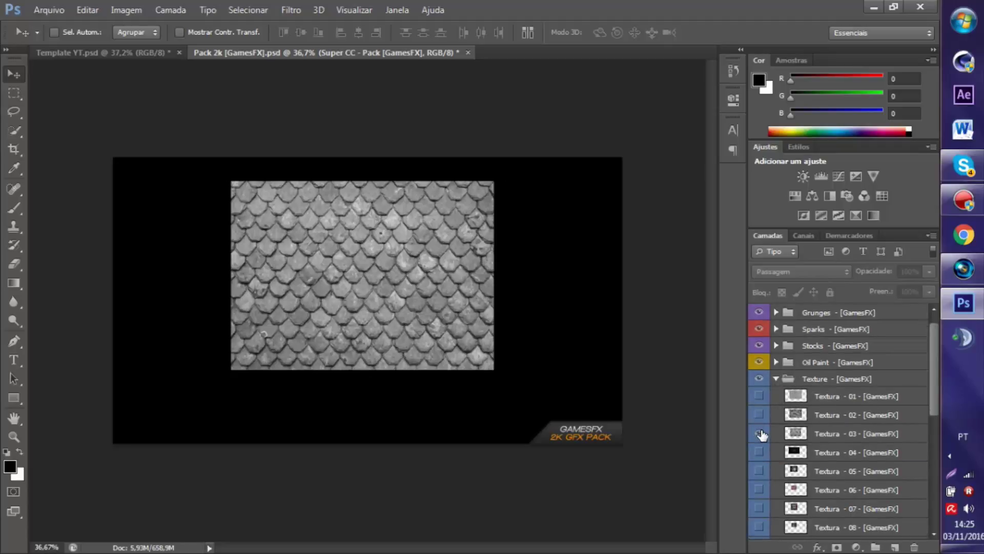
{"action": "left_click", "coordinate": [759, 445]}
{"action": "left_click", "coordinate": [759, 453]}
{"action": "left_click", "coordinate": [759, 452]}
{"action": "left_click", "coordinate": [759, 470]}
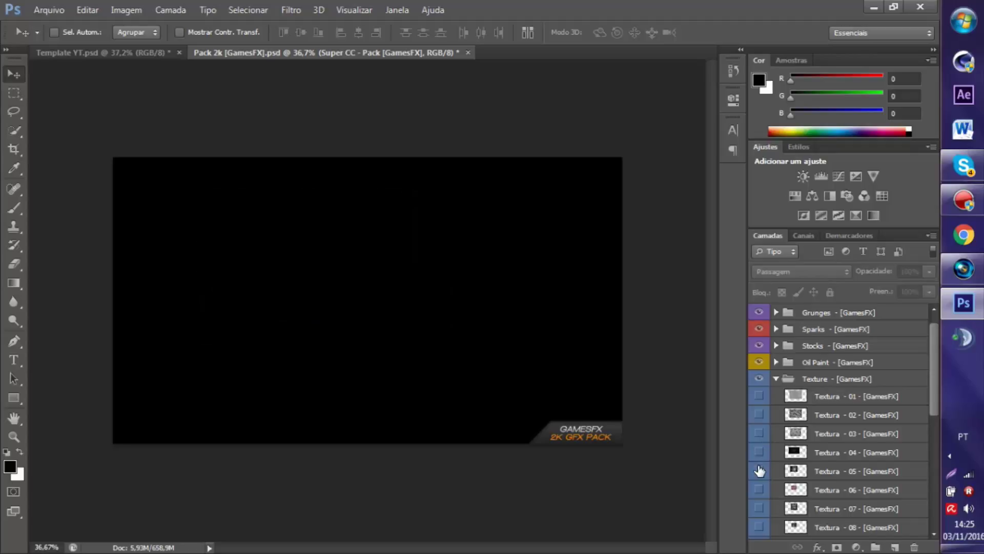
{"action": "left_click", "coordinate": [759, 470]}
{"action": "left_click", "coordinate": [776, 378]}
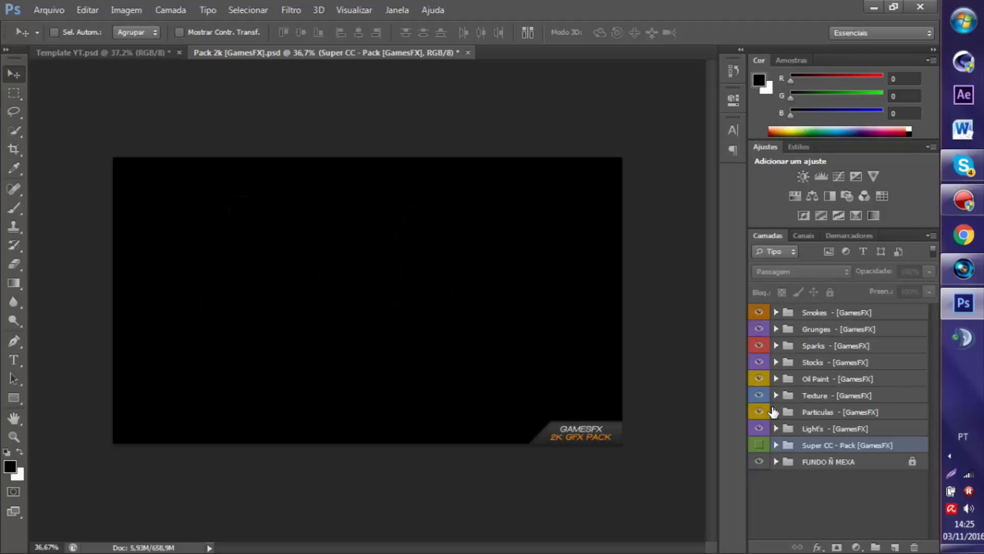
Step: Expand the Oil Paint group and preview Oil Paint - 01 to Oil Paint - 05 one at a time
{"action": "left_click", "coordinate": [776, 378]}
{"action": "left_click", "coordinate": [759, 395]}
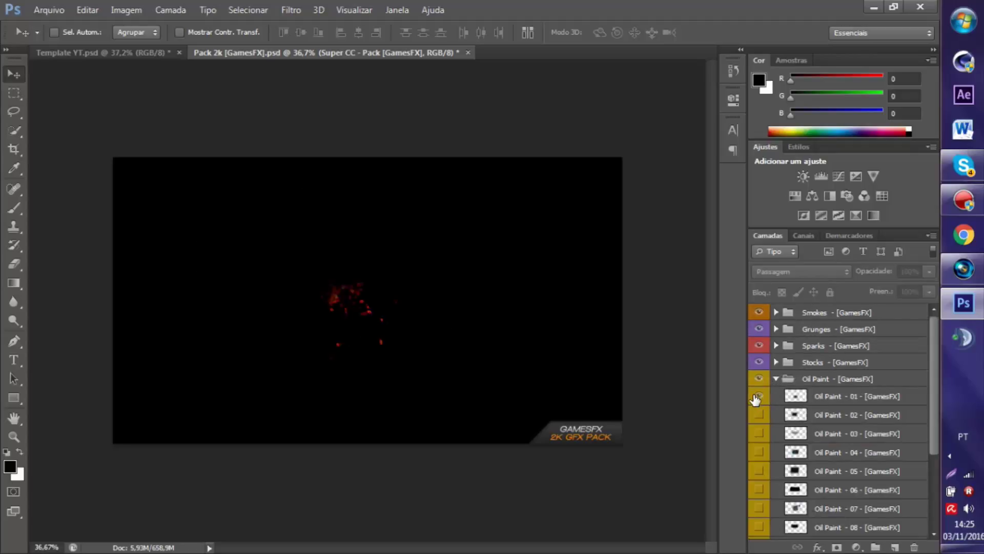
{"action": "left_click", "coordinate": [759, 396]}
{"action": "left_click", "coordinate": [759, 414]}
{"action": "left_click", "coordinate": [759, 414]}
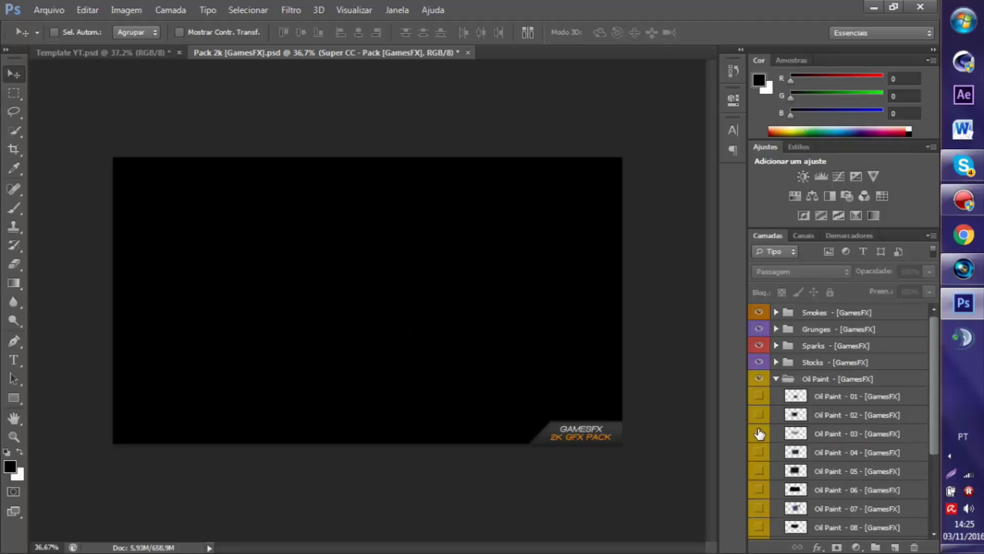
{"action": "left_click", "coordinate": [759, 433]}
{"action": "left_click", "coordinate": [759, 433]}
{"action": "left_click", "coordinate": [759, 452]}
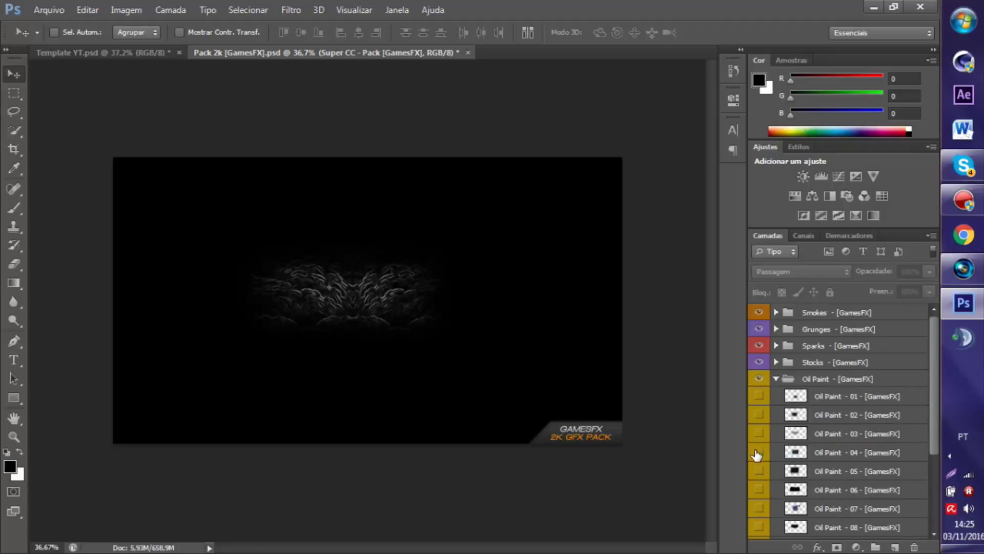
{"action": "left_click", "coordinate": [757, 452]}
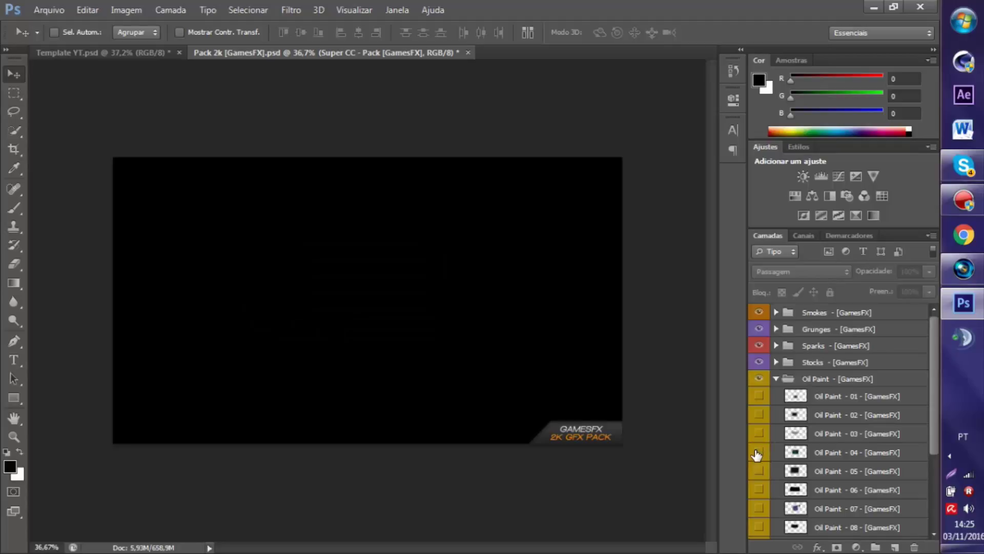
{"action": "left_click", "coordinate": [759, 470]}
{"action": "left_click", "coordinate": [759, 470]}
Step: Preview the oil paint layers between Oil Paint - 04 and Oil Paint - 10 by toggling their visibility
{"action": "scroll", "coordinate": [848, 447], "scroll_direction": "down", "scroll_amount": 1}
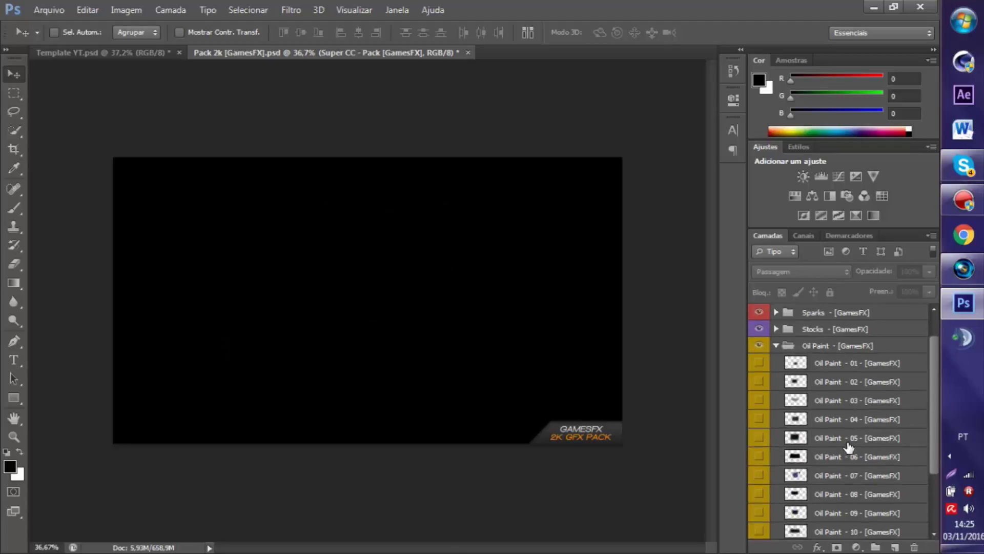
{"action": "left_click", "coordinate": [758, 436]}
{"action": "left_click", "coordinate": [758, 436]}
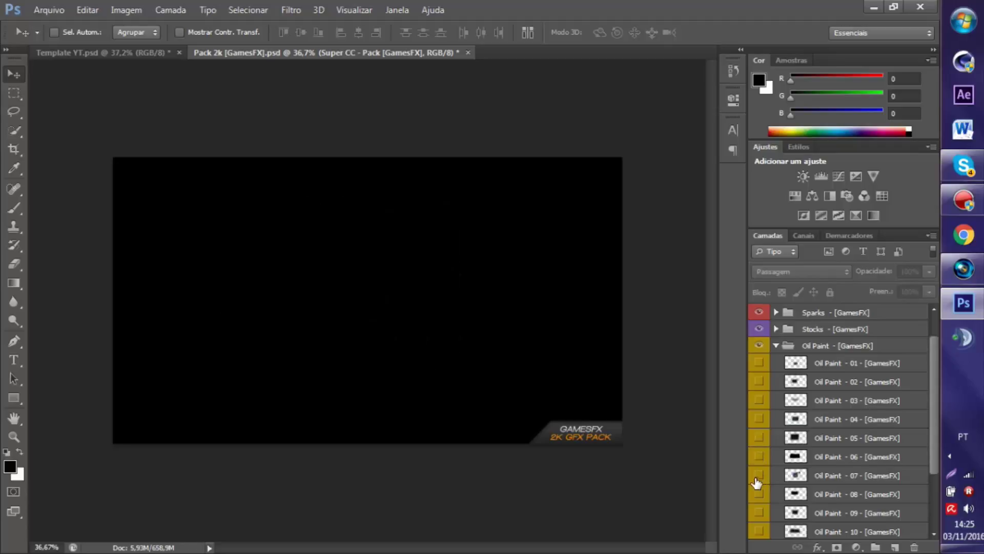
{"action": "left_click", "coordinate": [756, 531]}
{"action": "left_click", "coordinate": [758, 513]}
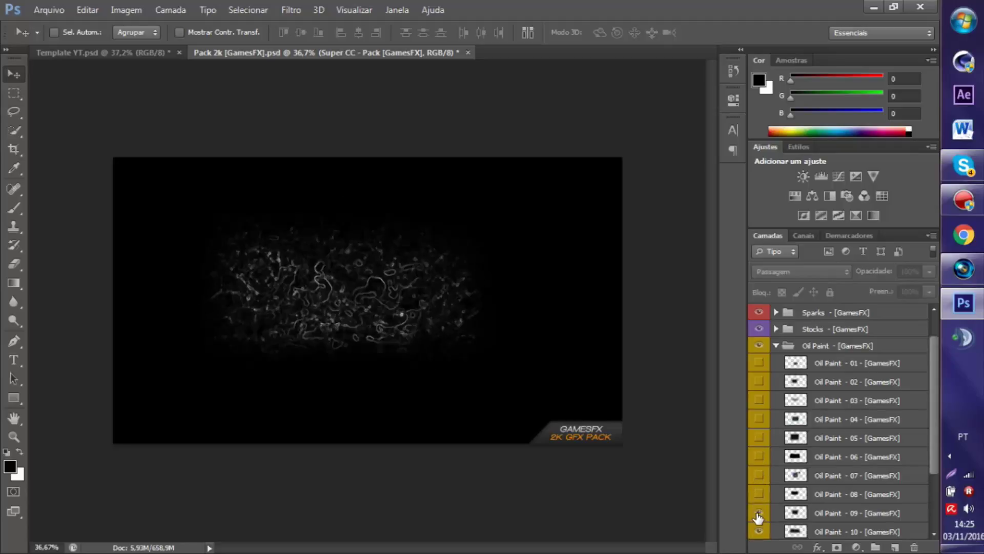
{"action": "left_click", "coordinate": [758, 531]}
{"action": "left_click", "coordinate": [758, 494]}
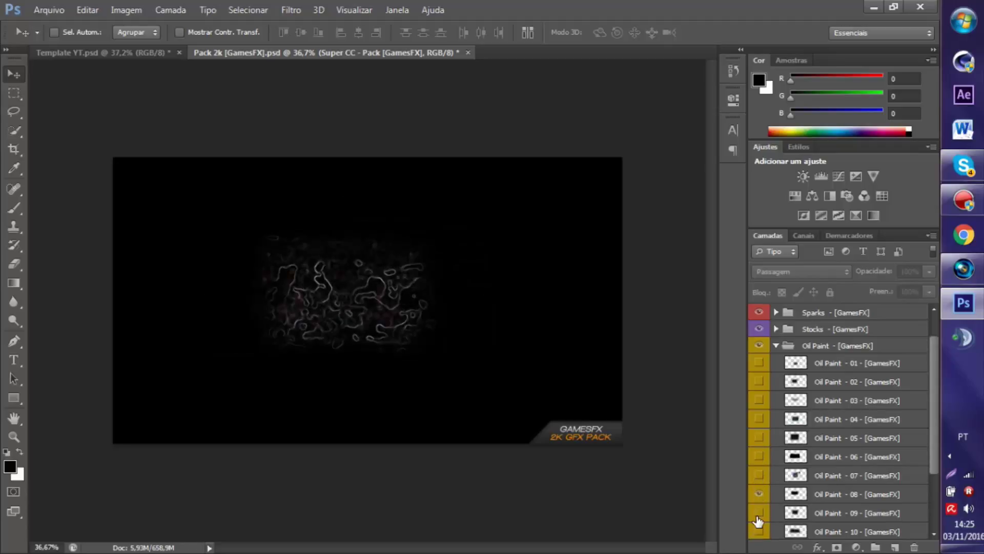
{"action": "left_click", "coordinate": [758, 512]}
{"action": "left_click", "coordinate": [758, 494]}
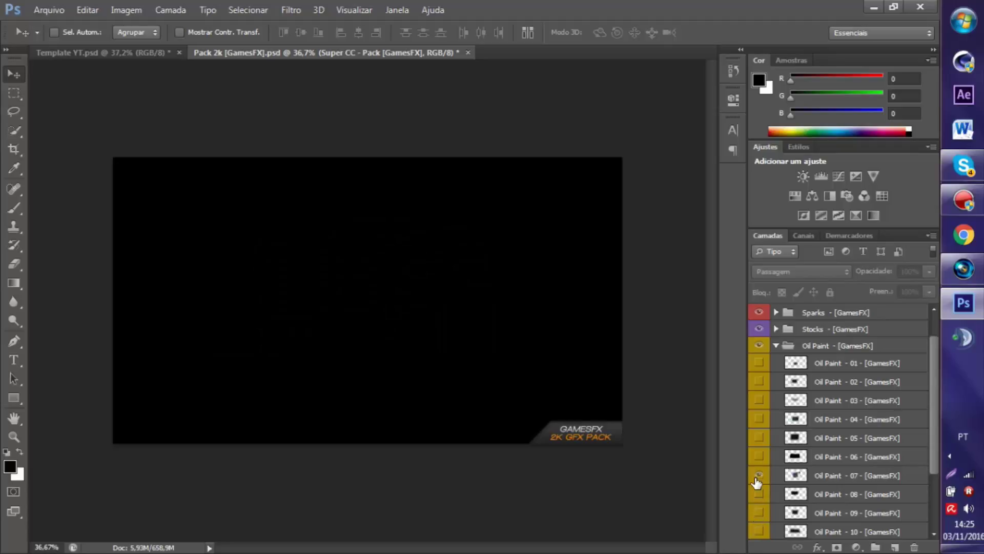
{"action": "left_click", "coordinate": [758, 475]}
{"action": "left_click", "coordinate": [758, 475]}
{"action": "left_click", "coordinate": [758, 457]}
{"action": "left_click", "coordinate": [758, 438]}
{"action": "left_click", "coordinate": [758, 438]}
{"action": "left_click", "coordinate": [758, 419]}
Step: Compare the oil paints again in reverse order, from Oil Paint - 10 up to Oil Paint - 03
{"action": "scroll", "coordinate": [758, 422], "scroll_direction": "down", "scroll_amount": 2}
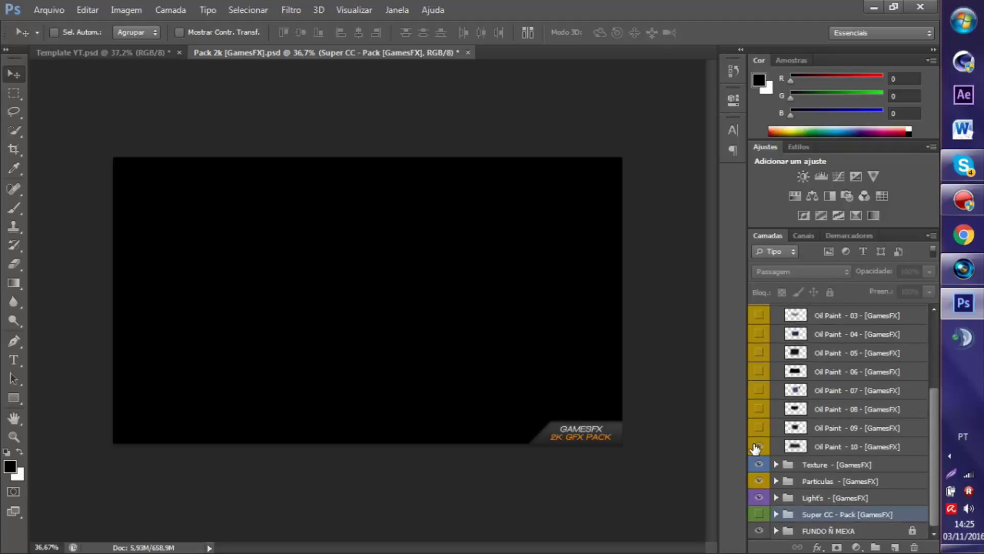
{"action": "left_click", "coordinate": [758, 446]}
{"action": "left_click", "coordinate": [758, 445]}
{"action": "left_click", "coordinate": [758, 428]}
{"action": "left_click", "coordinate": [758, 428]}
{"action": "left_click", "coordinate": [758, 409]}
{"action": "left_click", "coordinate": [758, 409]}
{"action": "left_click", "coordinate": [758, 390]}
{"action": "left_click", "coordinate": [758, 390]}
{"action": "left_click", "coordinate": [758, 371]}
{"action": "left_click", "coordinate": [758, 353]}
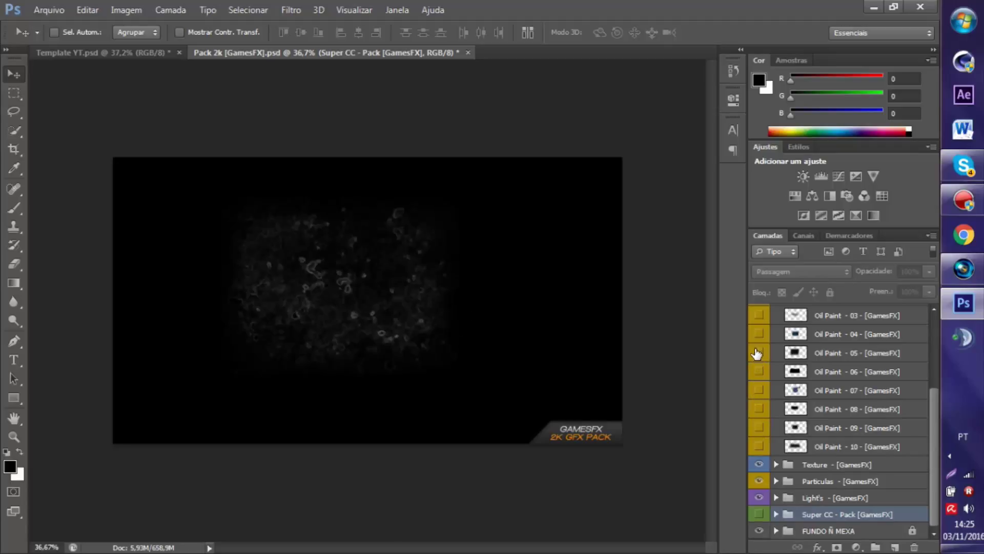
{"action": "left_click", "coordinate": [758, 353]}
{"action": "left_click", "coordinate": [758, 333]}
{"action": "left_click", "coordinate": [758, 314]}
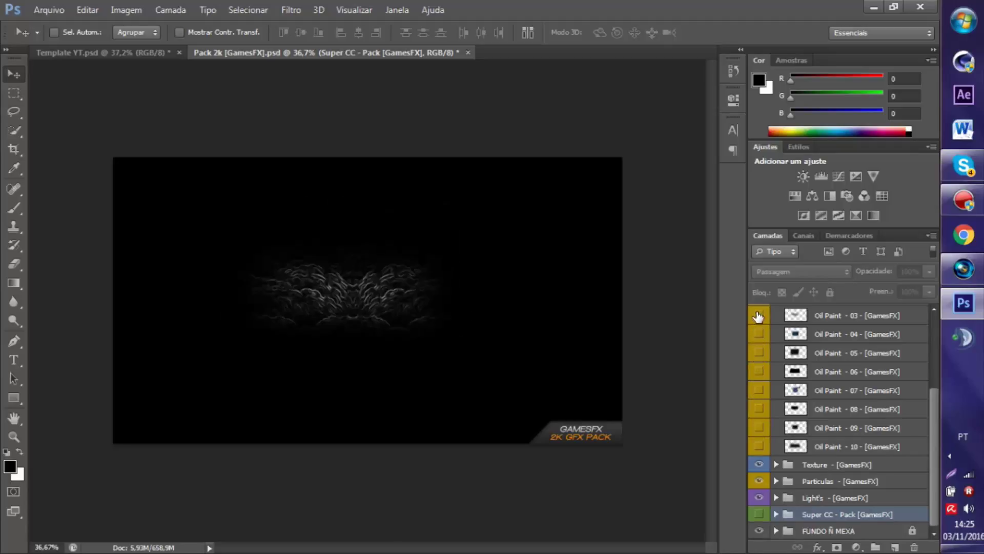
{"action": "left_click", "coordinate": [758, 315]}
Step: Show Oil Paint - 10, bring it into Template YT.psd, and place it between the CC - 12 and BG groups
{"action": "left_click", "coordinate": [843, 447]}
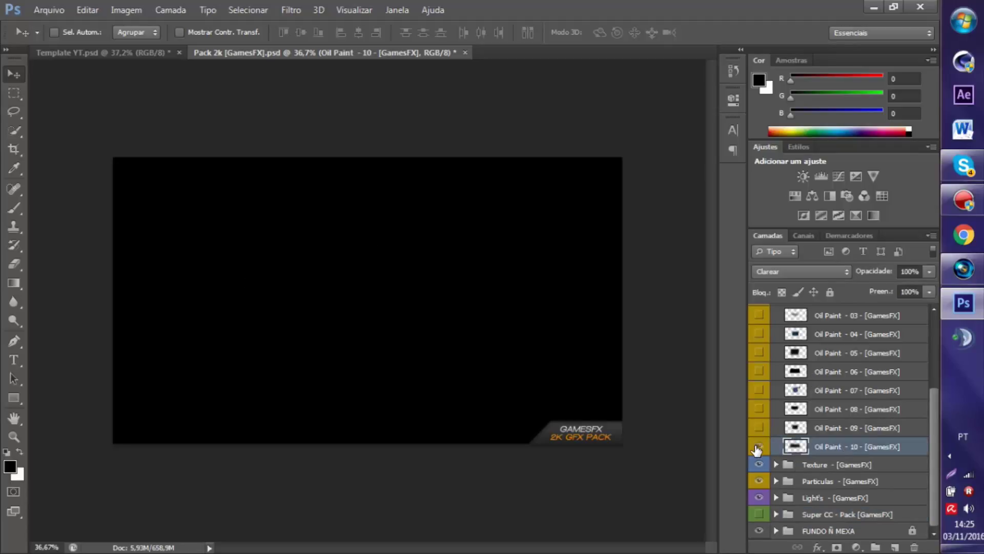
{"action": "left_click", "coordinate": [758, 446]}
{"action": "mouse_move", "coordinate": [382, 303]}
{"action": "left_mouse_down"}
{"action": "mouse_move", "coordinate": [112, 48]}
{"action": "mouse_move", "coordinate": [235, 93]}
{"action": "mouse_move", "coordinate": [392, 306]}
{"action": "mouse_move", "coordinate": [396, 297]}
{"action": "left_mouse_up"}
{"action": "left_click_drag", "start_coordinate": [807, 322], "coordinate": [821, 379]}
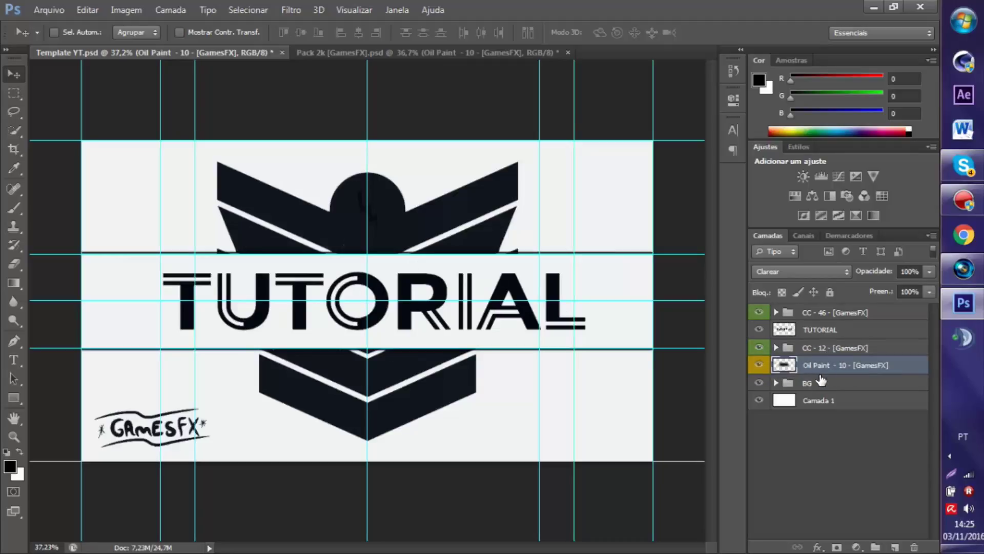
Step: Compare the banner with and without the CC - 12 and CC - 46 colour corrections, leaving both groups hidden
{"action": "left_click", "coordinate": [825, 349]}
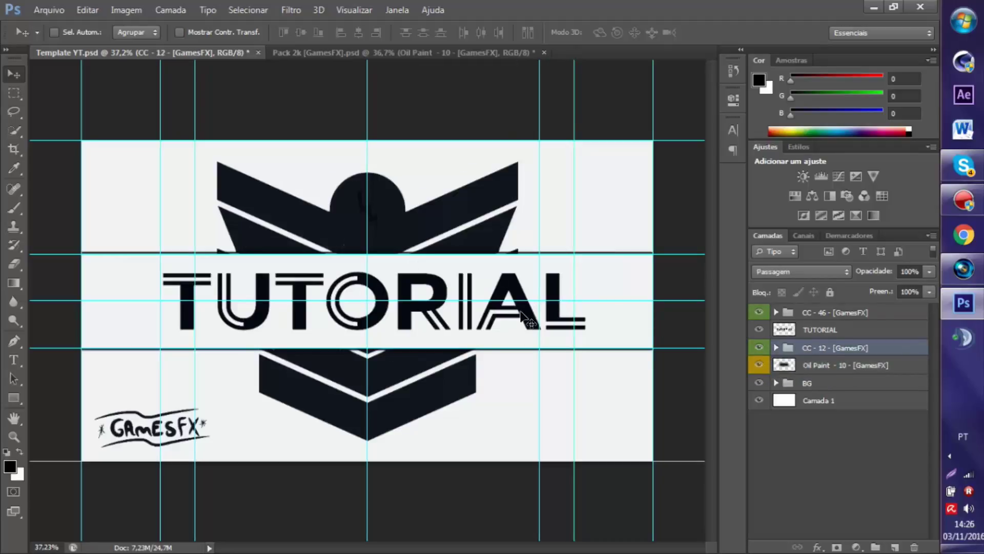
{"action": "left_click_drag", "start_coordinate": [523, 316], "coordinate": [641, 384]}
{"action": "left_click", "coordinate": [788, 315]}
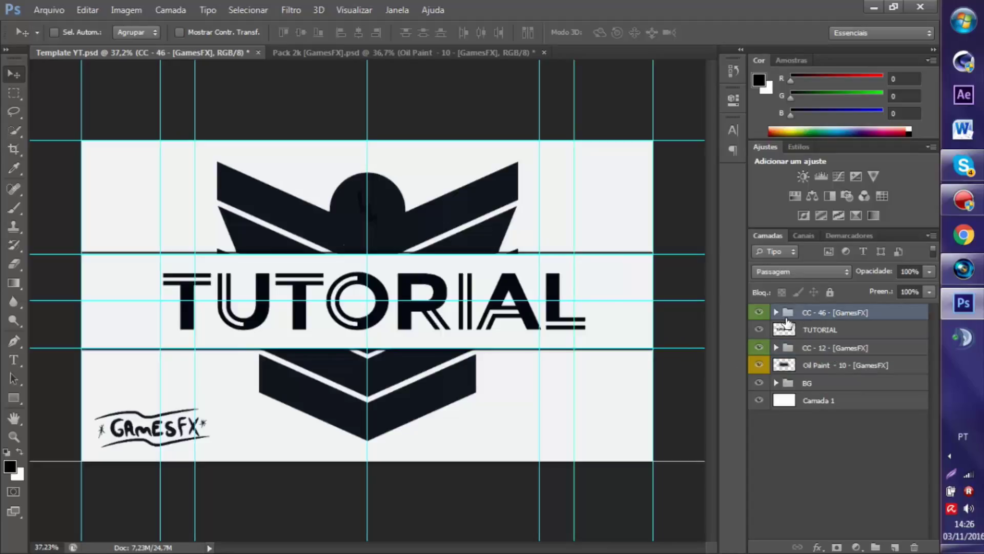
{"action": "left_click", "coordinate": [758, 349]}
{"action": "left_click", "coordinate": [759, 348]}
{"action": "left_click", "coordinate": [759, 349]}
{"action": "left_click", "coordinate": [755, 314]}
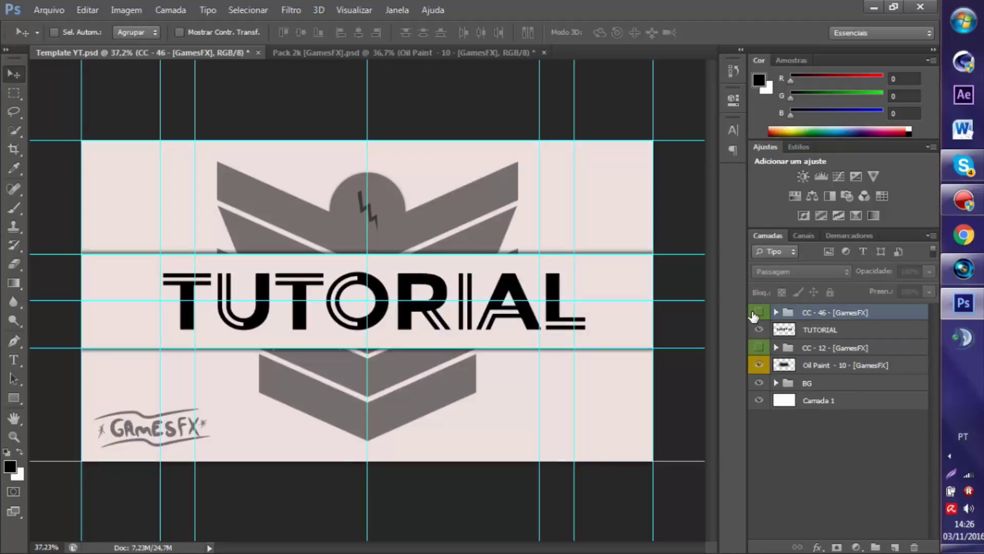
{"action": "left_click", "coordinate": [755, 314]}
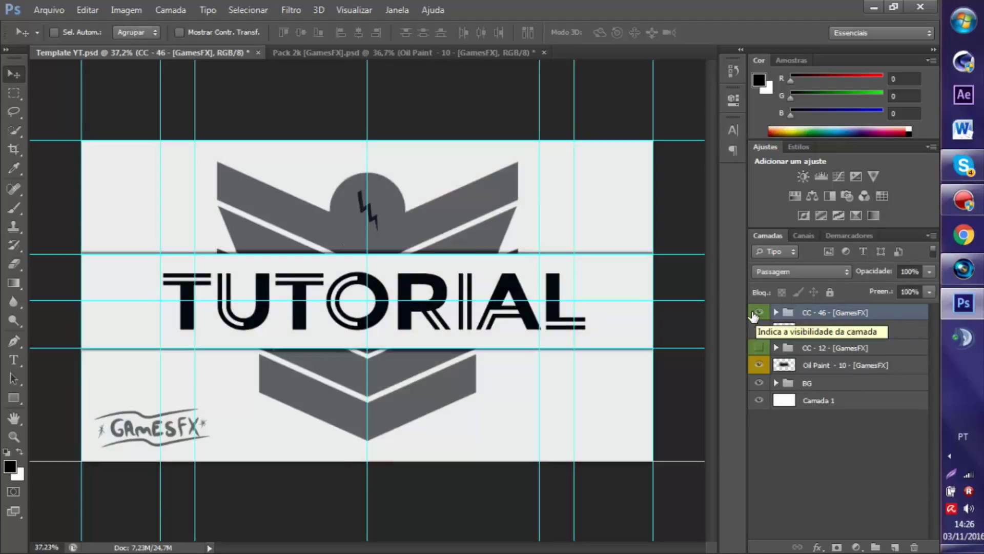
{"action": "left_click", "coordinate": [755, 314]}
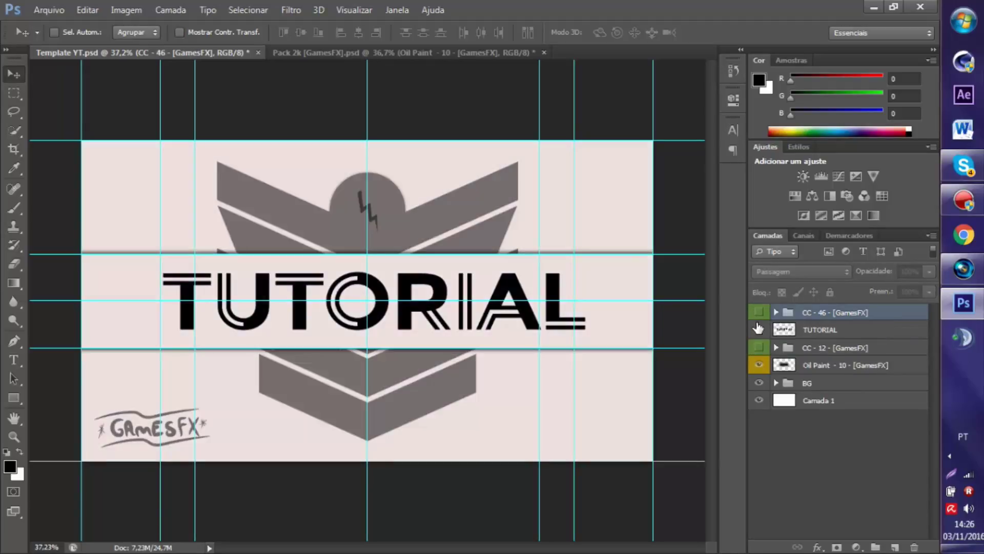
Step: Delete the CC - 12 and CC - 46 colour correction groups from the banner template
{"action": "left_click", "coordinate": [784, 349]}
{"action": "key", "text": "Delete"}
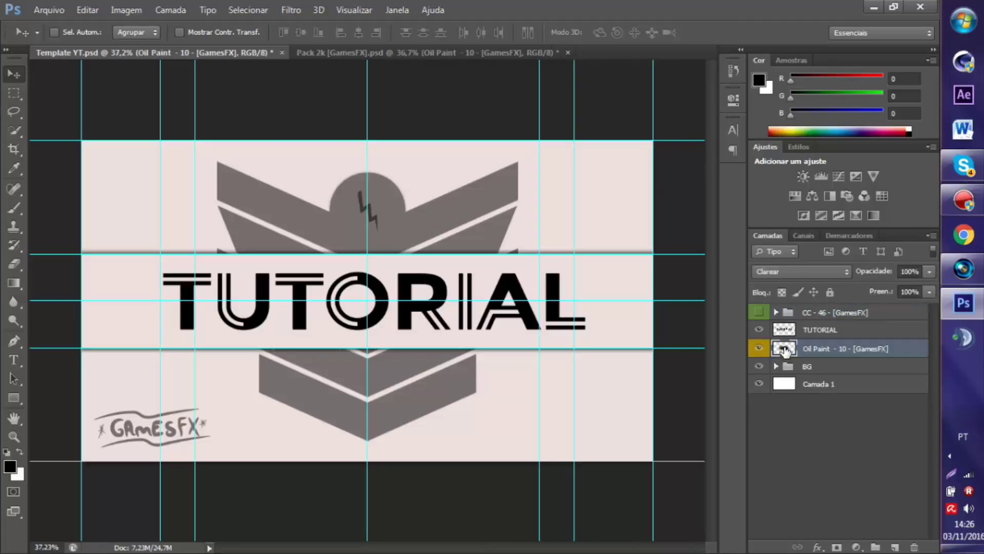
{"action": "left_click", "coordinate": [833, 313]}
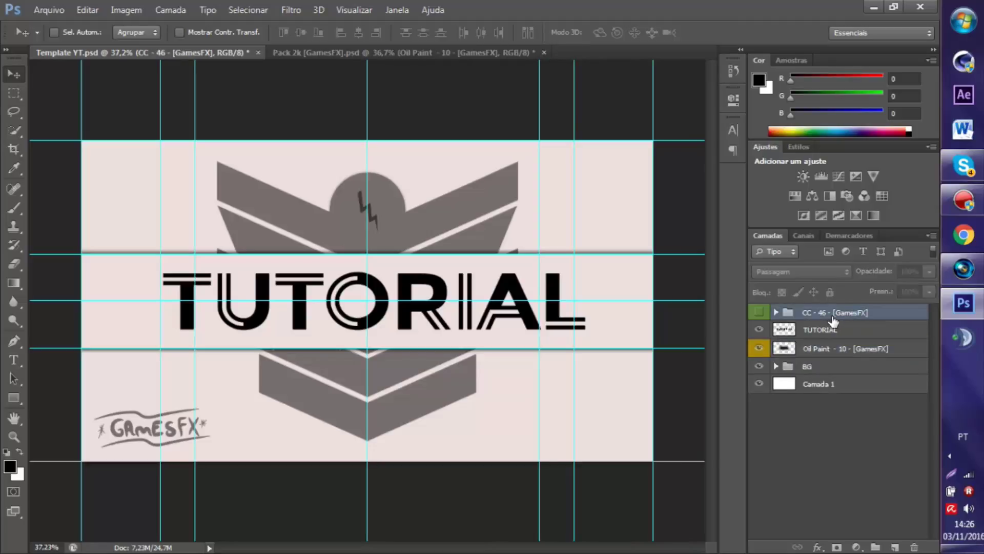
{"action": "key", "text": "Delete"}
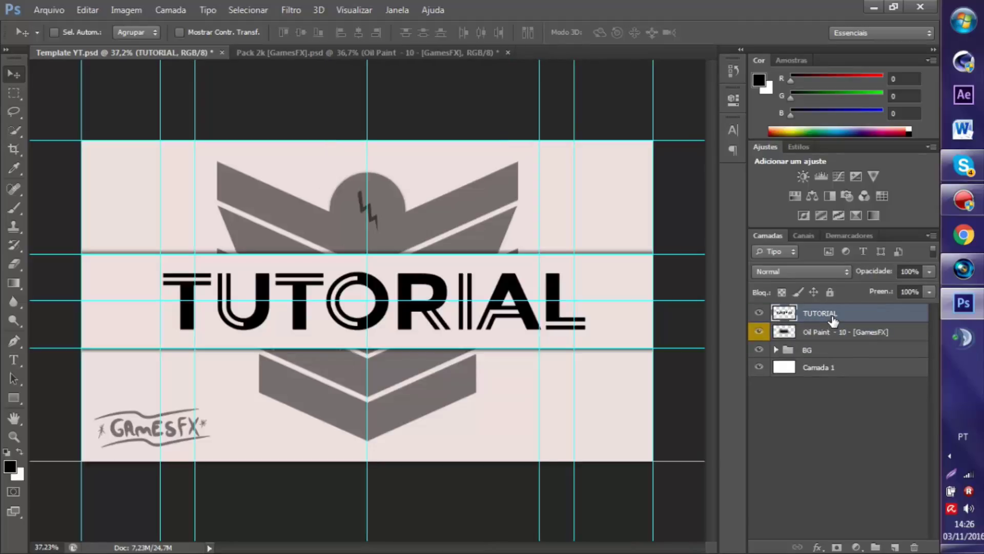
Step: Move the Oil Paint - 10 layer above the TUTORIAL layer and deselect all layers
{"action": "double_click", "coordinate": [816, 334]}
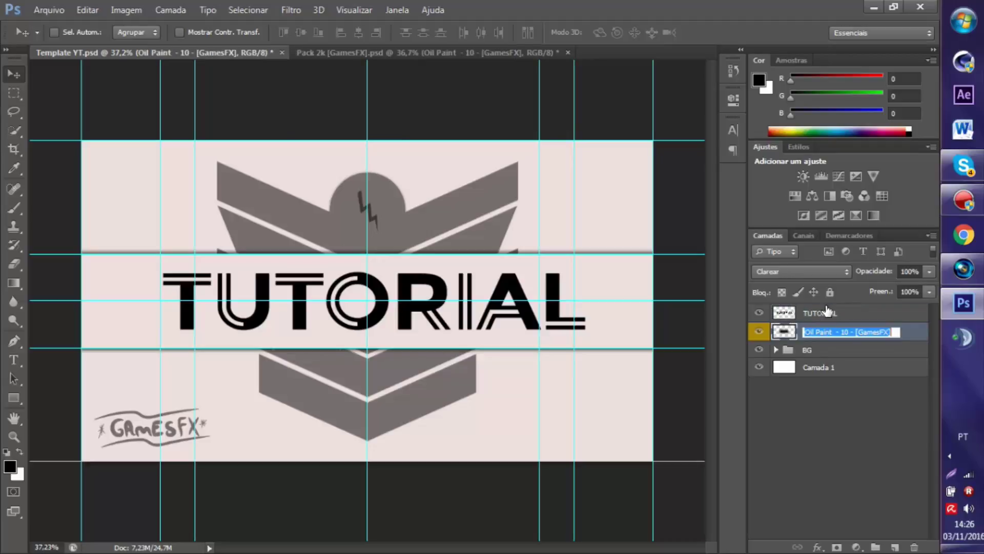
{"action": "left_click_drag", "start_coordinate": [820, 338], "coordinate": [819, 310]}
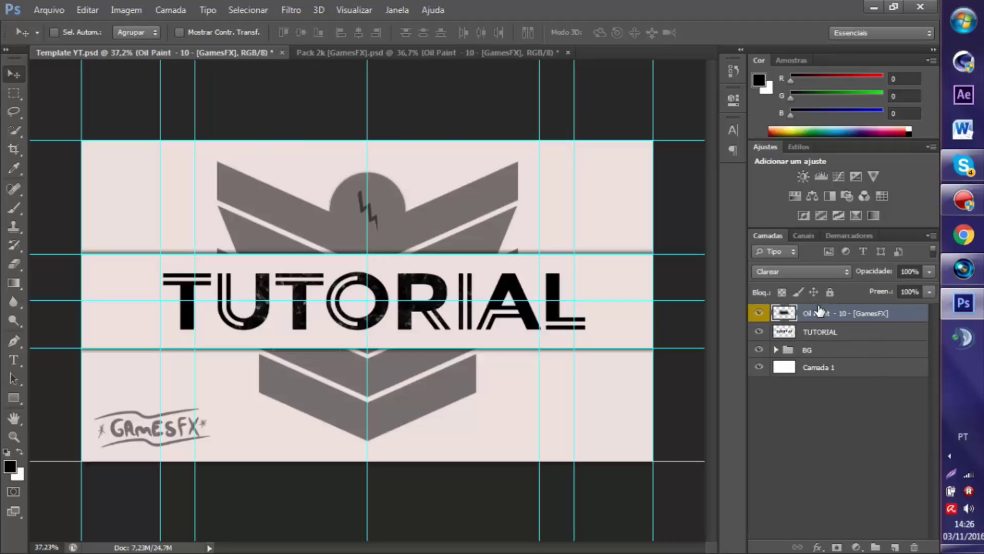
{"action": "left_click", "coordinate": [771, 416]}
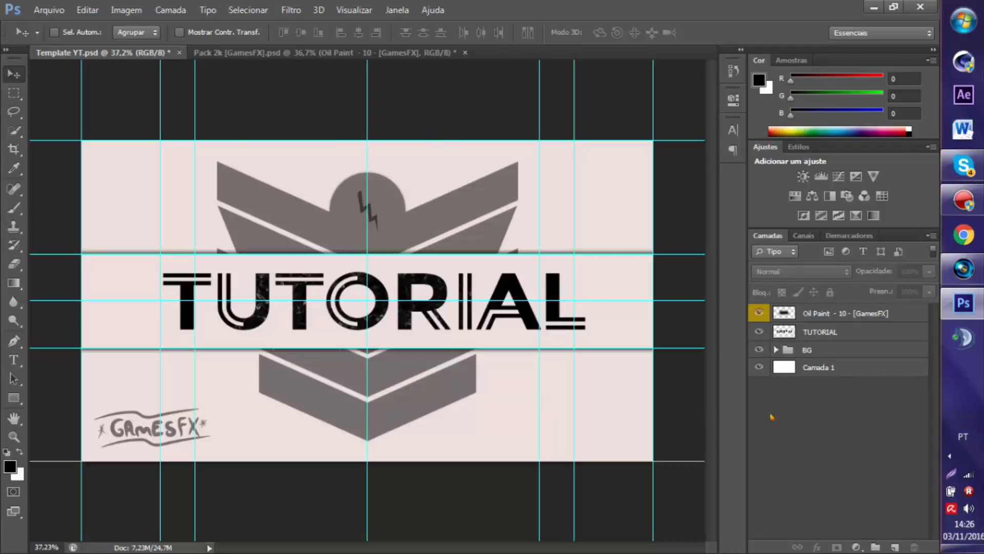
{"action": "double_click", "coordinate": [859, 333]}
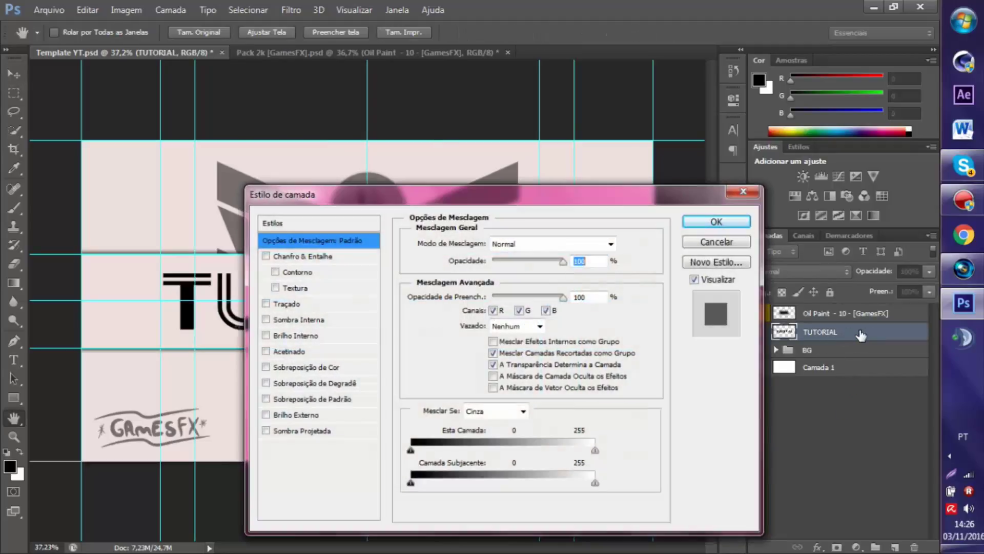
{"action": "left_click_drag", "start_coordinate": [401, 204], "coordinate": [687, 196]}
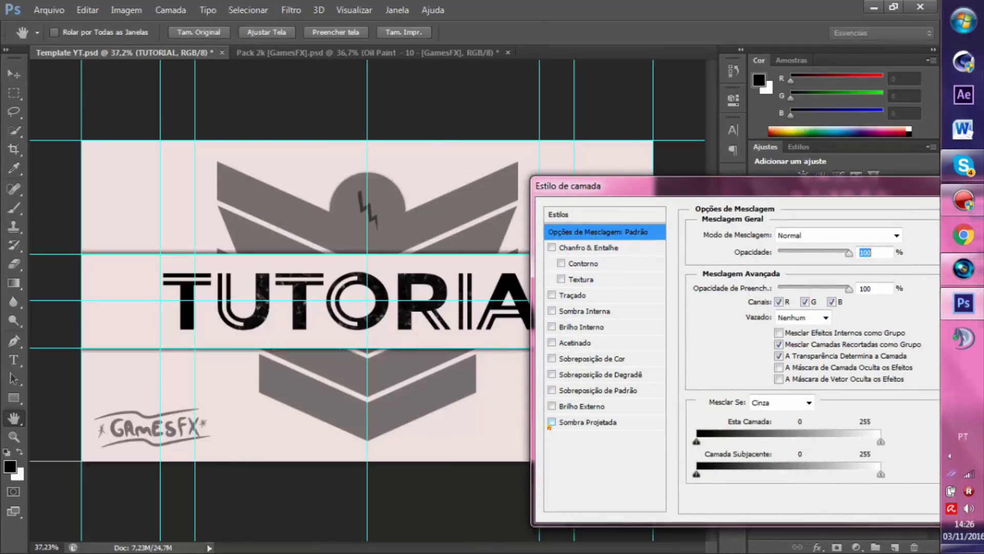
{"action": "left_click", "coordinate": [551, 422]}
{"action": "left_click", "coordinate": [551, 406]}
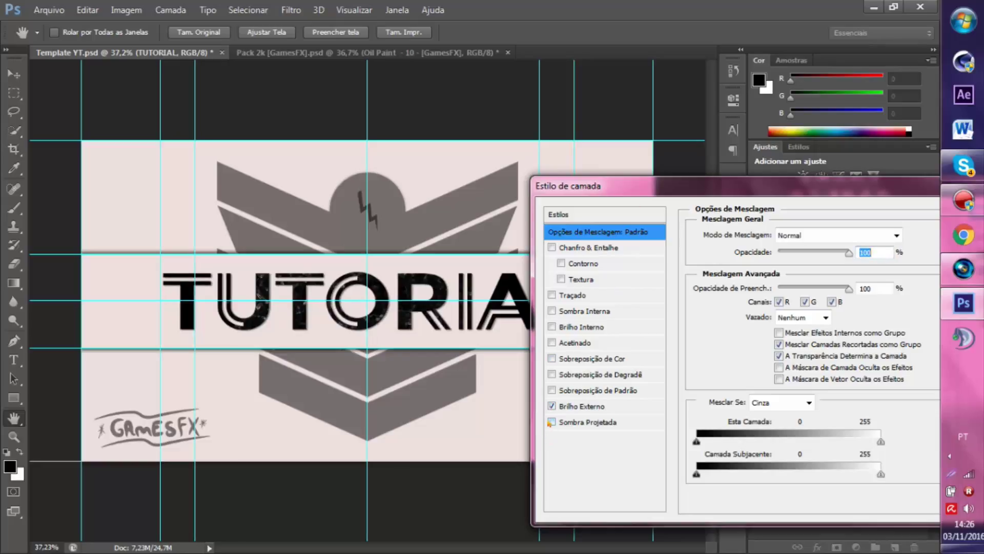
{"action": "left_click", "coordinate": [551, 406]}
{"action": "left_click_drag", "start_coordinate": [768, 189], "coordinate": [446, 195]}
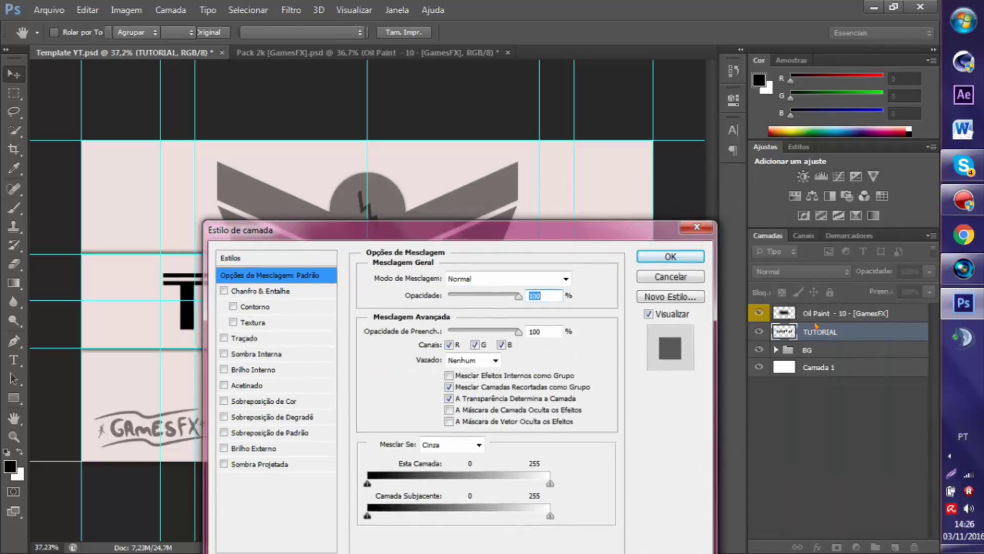
{"action": "left_click", "coordinate": [741, 193]}
{"action": "double_click", "coordinate": [820, 332]}
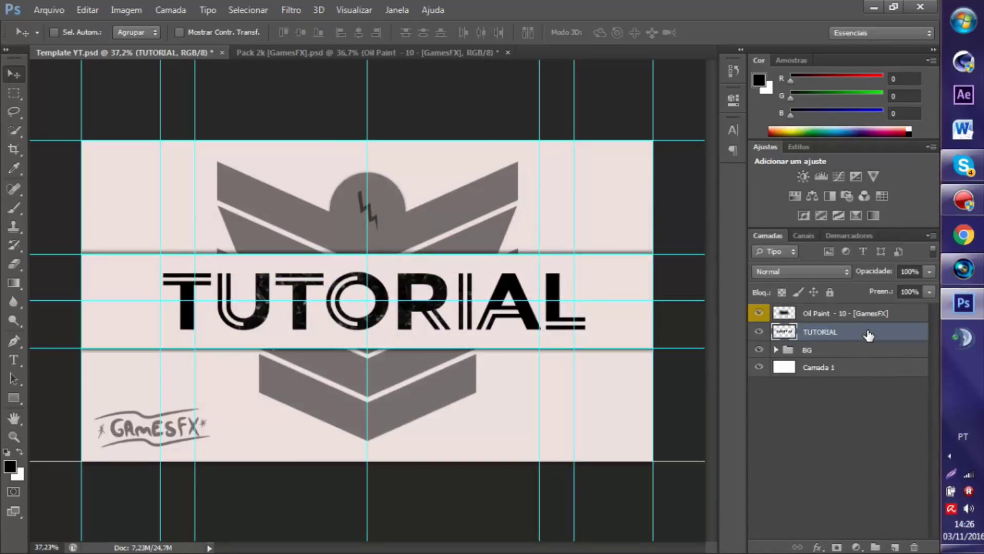
{"action": "key", "text": "Return"}
{"action": "key", "text": "h"}
Step: Enable Sombra Projetada, Brilho Externo, Sobreposição de Degradê, Brilho Interno and Sombra Interna in the TUTORIAL layer's style
{"action": "double_click", "coordinate": [856, 339]}
{"action": "left_click_drag", "start_coordinate": [544, 168], "coordinate": [772, 89]}
{"action": "left_click_drag", "start_coordinate": [684, 97], "coordinate": [922, 78]}
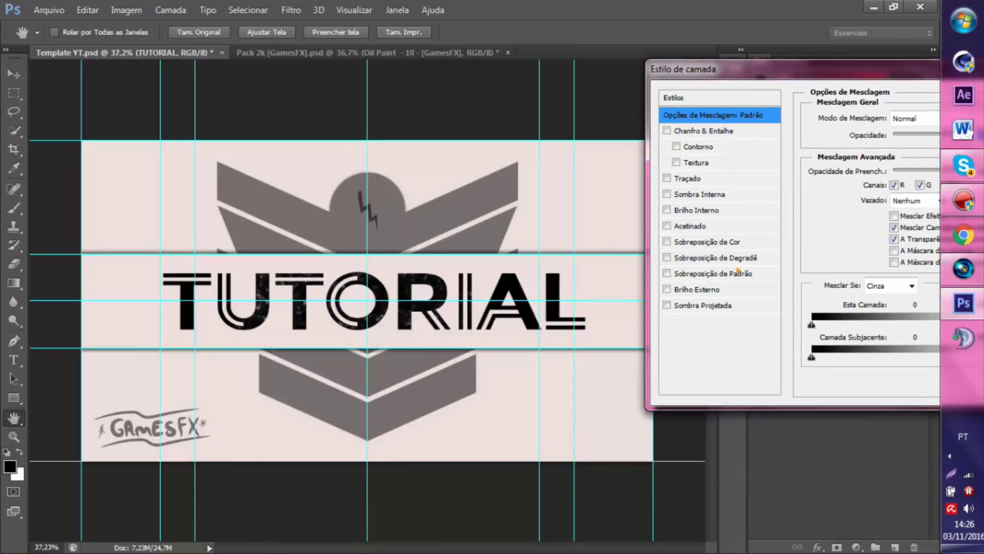
{"action": "left_click", "coordinate": [666, 305]}
{"action": "left_click", "coordinate": [666, 289]}
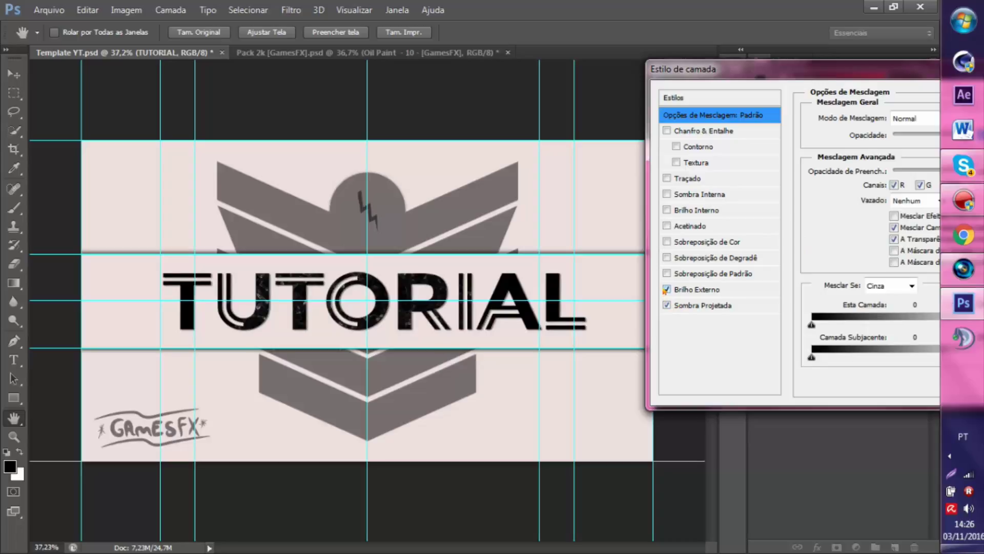
{"action": "left_click", "coordinate": [662, 259]}
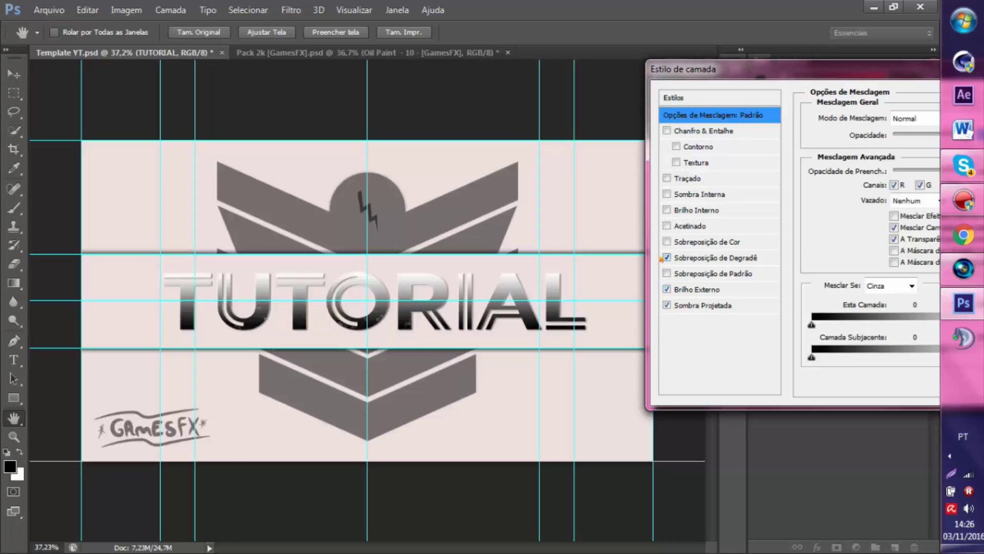
{"action": "left_click", "coordinate": [666, 210]}
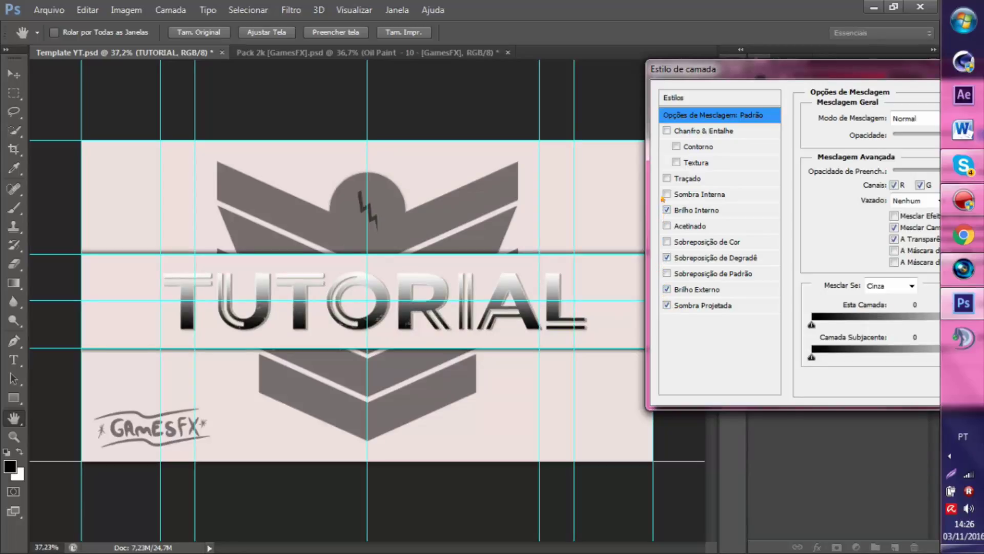
{"action": "left_click", "coordinate": [666, 194]}
Step: Set the TUTORIAL layer's Sombra Projetada to 66% opacity, 22 px distance, 17% expansion and 21 px size
{"action": "left_click_drag", "start_coordinate": [738, 72], "coordinate": [498, 99]}
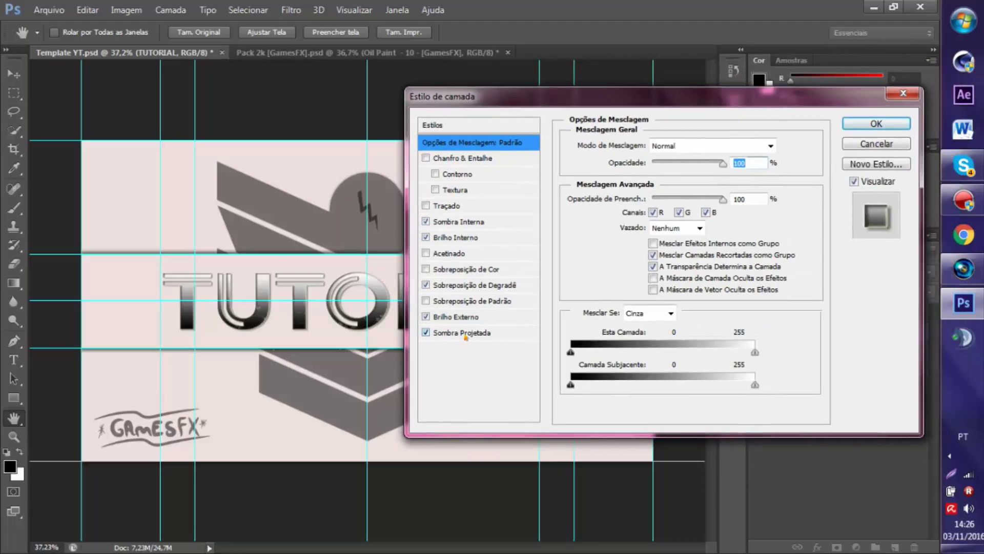
{"action": "left_click", "coordinate": [461, 332]}
{"action": "left_click_drag", "start_coordinate": [655, 101], "coordinate": [780, 204]}
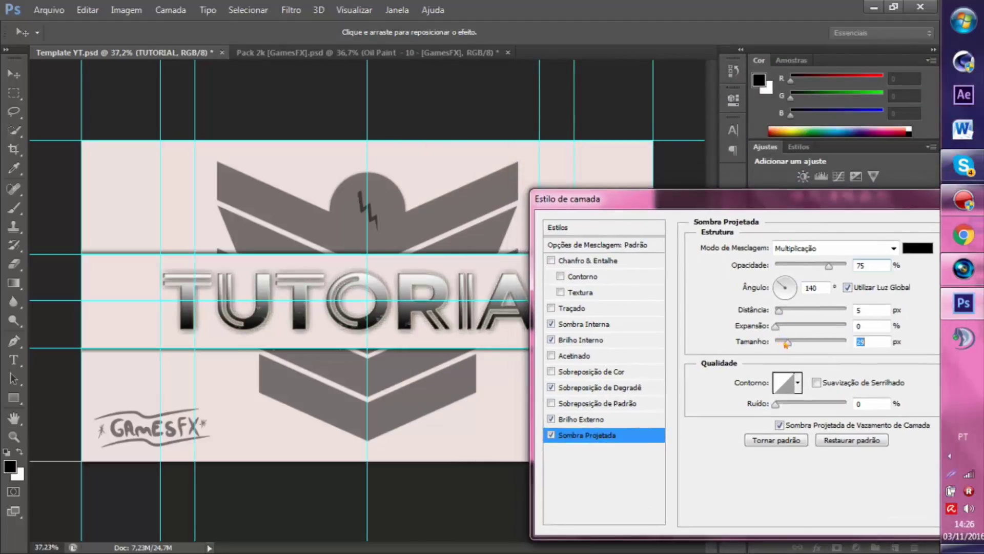
{"action": "left_click_drag", "start_coordinate": [779, 343], "coordinate": [693, 308]}
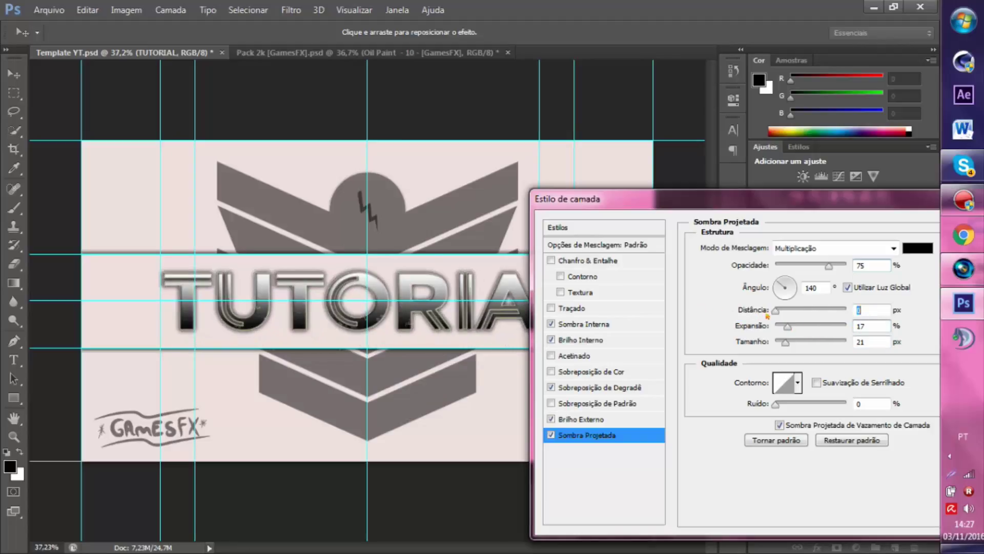
{"action": "left_click_drag", "start_coordinate": [767, 316], "coordinate": [789, 318]}
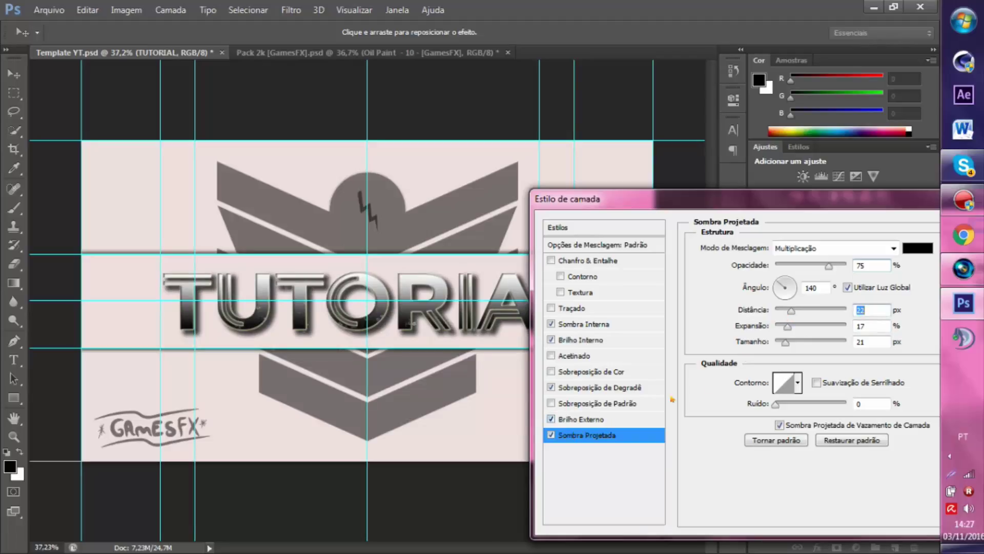
{"action": "left_click_drag", "start_coordinate": [826, 267], "coordinate": [818, 269]}
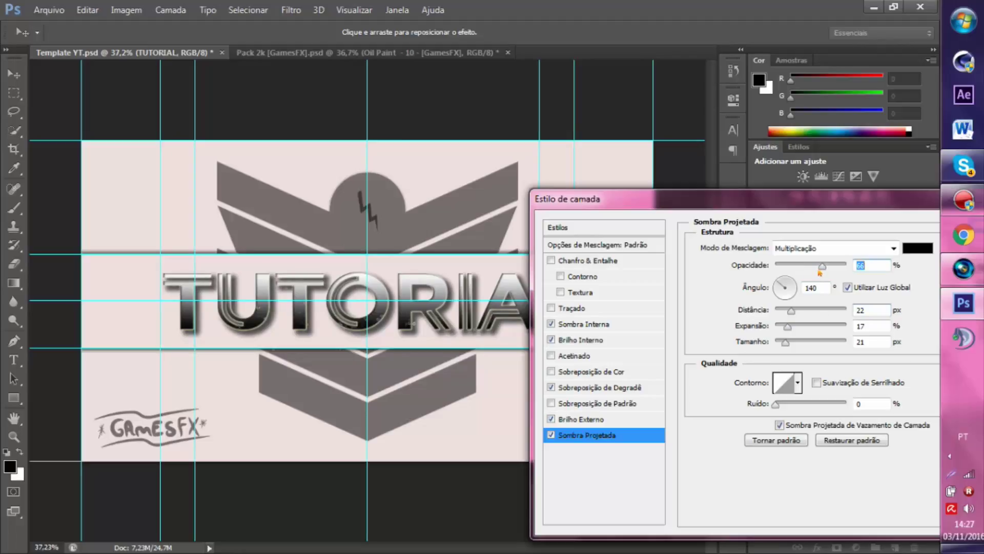
Step: Give the TUTORIAL layer's Brilho Externo a white (ffffff) colour, a 199 px size and a slight expansion
{"action": "left_click", "coordinate": [570, 418]}
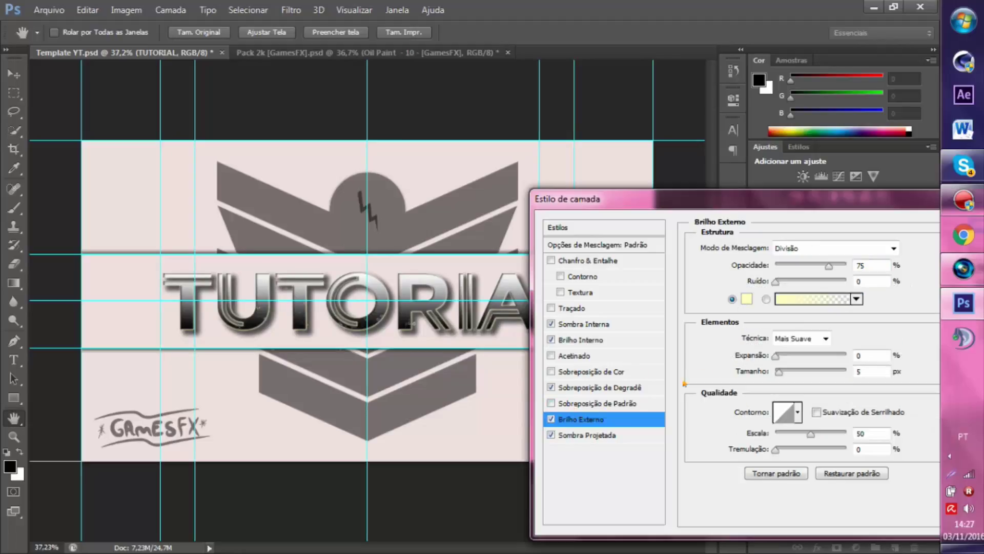
{"action": "left_click", "coordinate": [747, 299]}
{"action": "left_click_drag", "start_coordinate": [373, 237], "coordinate": [258, 72]}
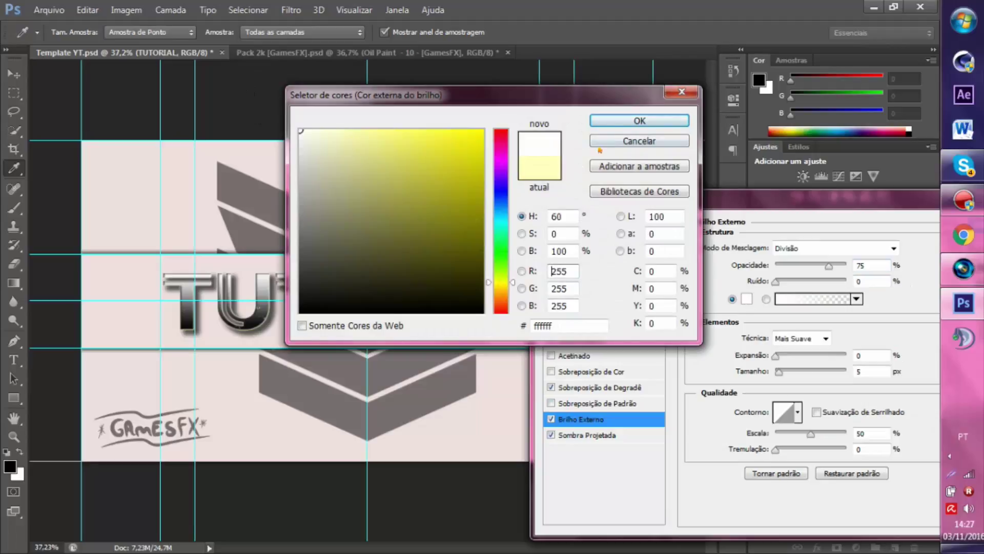
{"action": "left_click", "coordinate": [604, 121]}
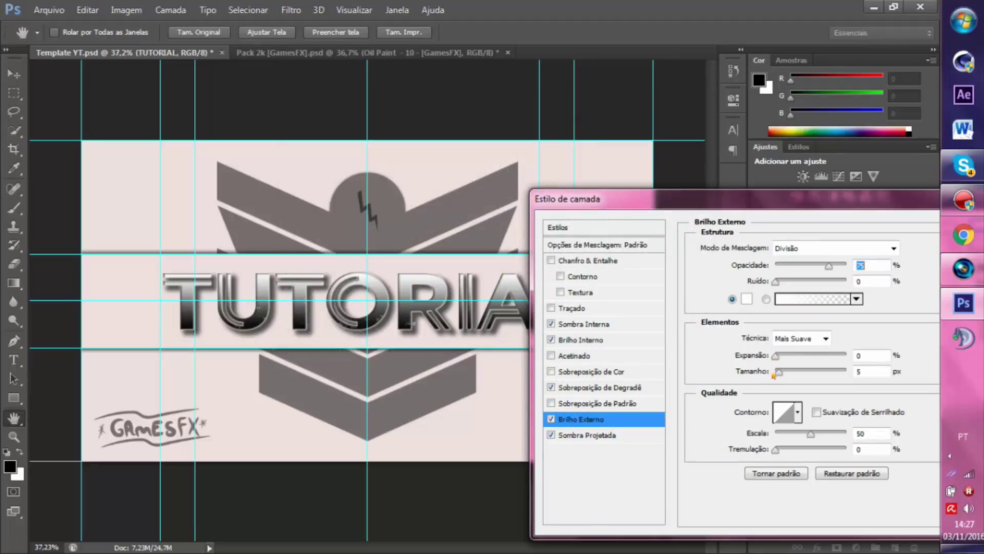
{"action": "left_click_drag", "start_coordinate": [774, 375], "coordinate": [828, 382]}
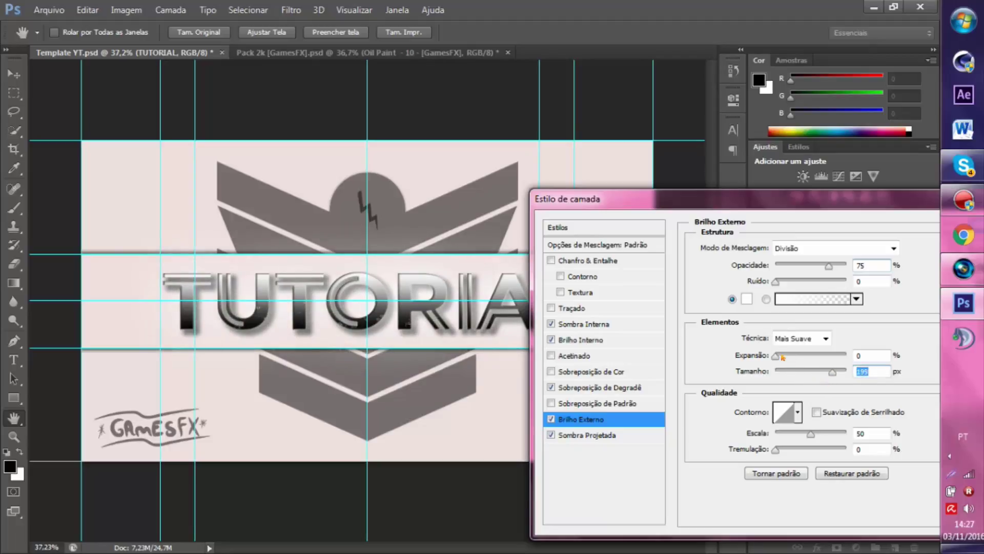
{"action": "mouse_move", "coordinate": [777, 356]}
{"action": "left_mouse_down"}
{"action": "mouse_move", "coordinate": [821, 356]}
{"action": "mouse_move", "coordinate": [779, 371]}
{"action": "left_mouse_up"}
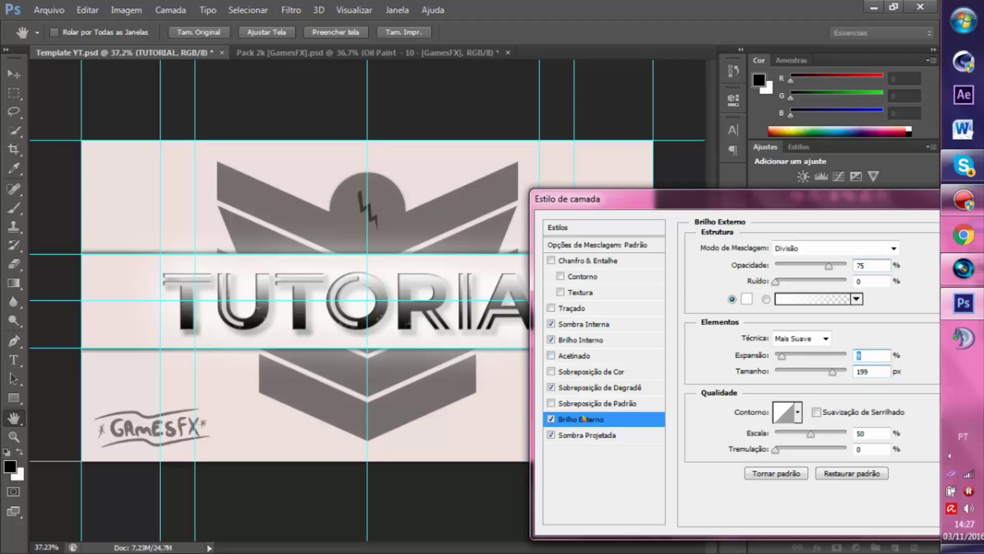
Step: Try several presets for the TUTORIAL layer's Sobreposição de Degradê gradient and settle on Preto, Branco
{"action": "left_click", "coordinate": [595, 388]}
{"action": "left_click", "coordinate": [807, 281]}
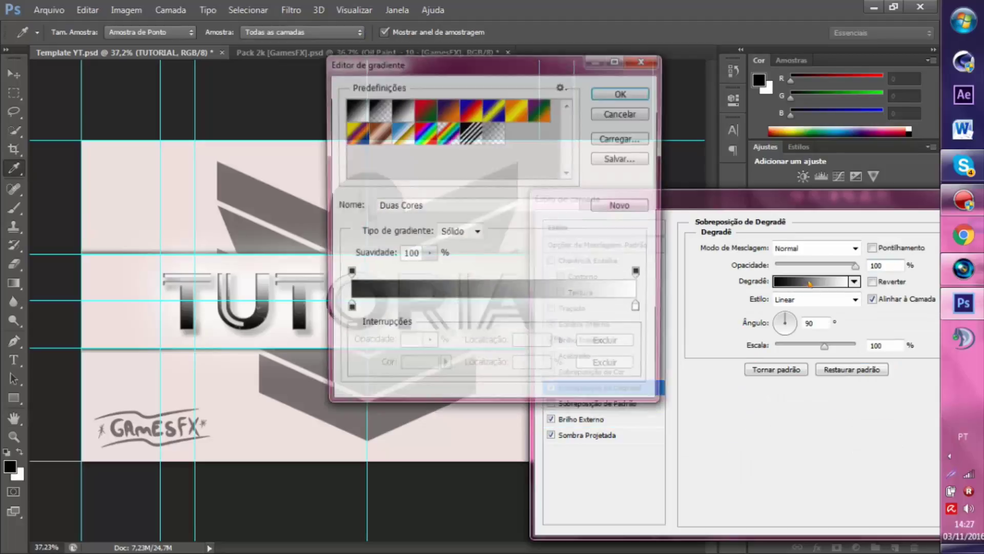
{"action": "left_click_drag", "start_coordinate": [544, 61], "coordinate": [700, 131]}
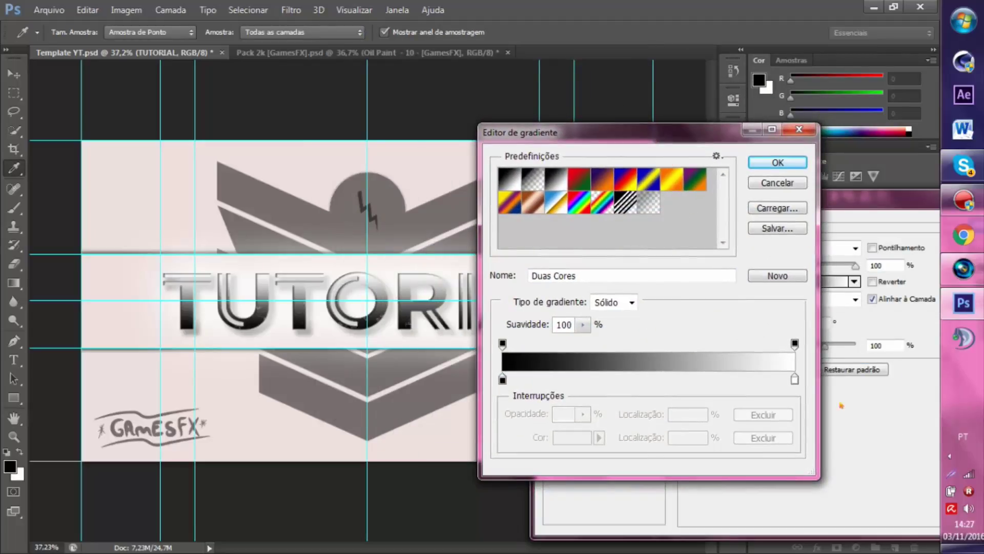
{"action": "left_click", "coordinate": [648, 202]}
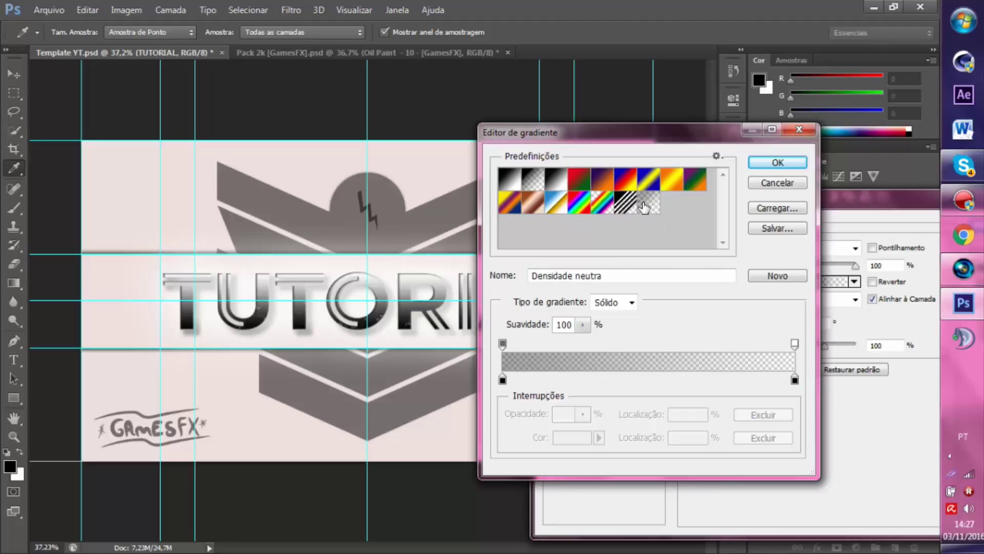
{"action": "left_click", "coordinate": [505, 180]}
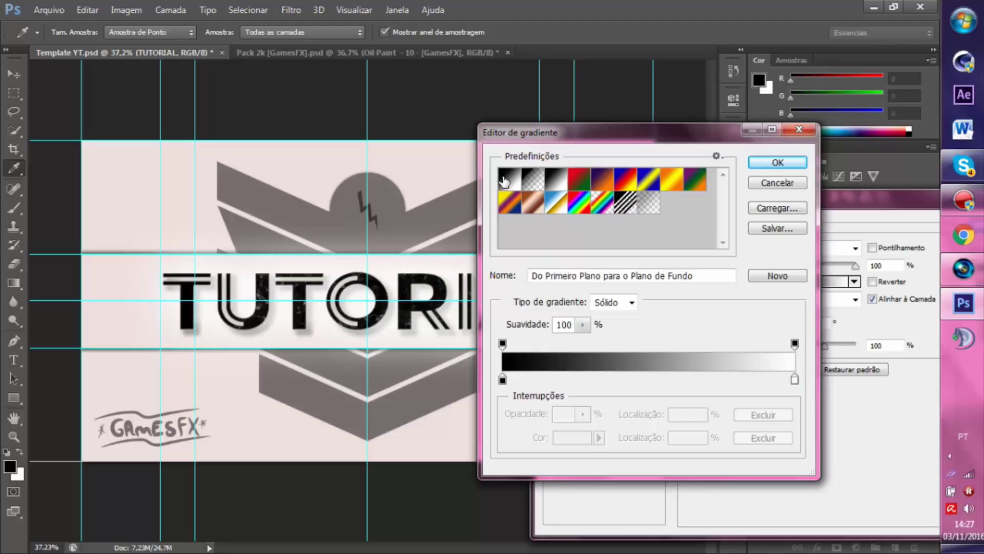
{"action": "left_click", "coordinate": [649, 204]}
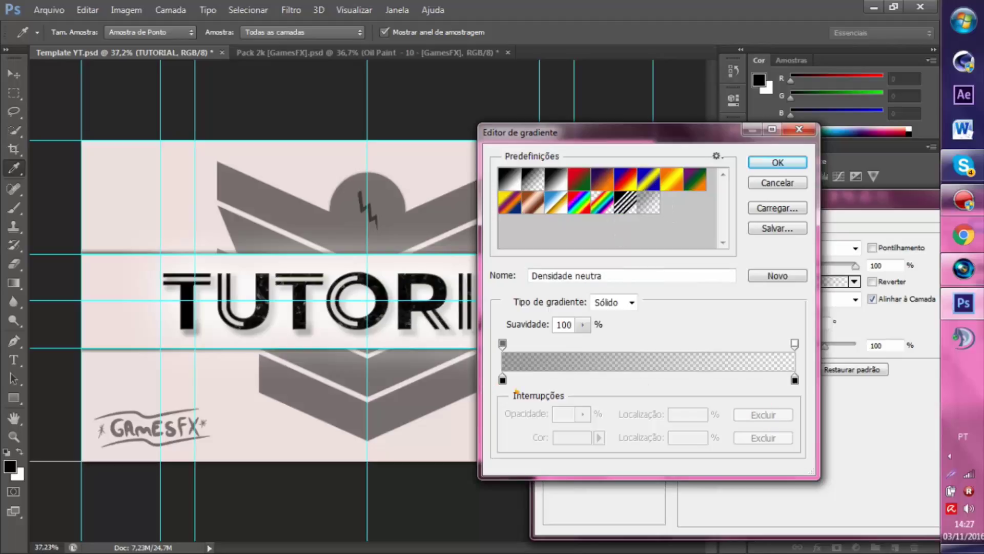
{"action": "left_click", "coordinate": [602, 205]}
{"action": "left_click", "coordinate": [623, 204]}
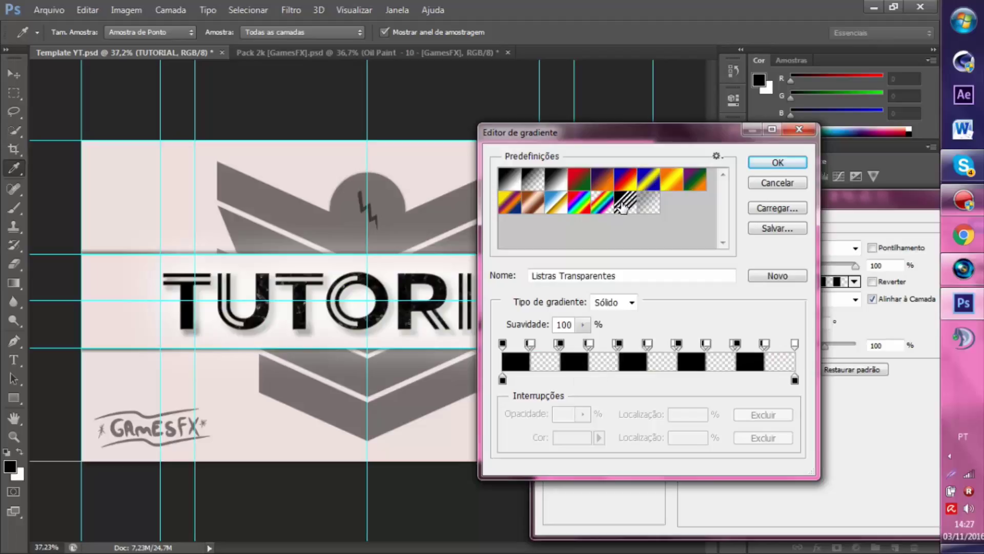
{"action": "left_click", "coordinate": [603, 205]}
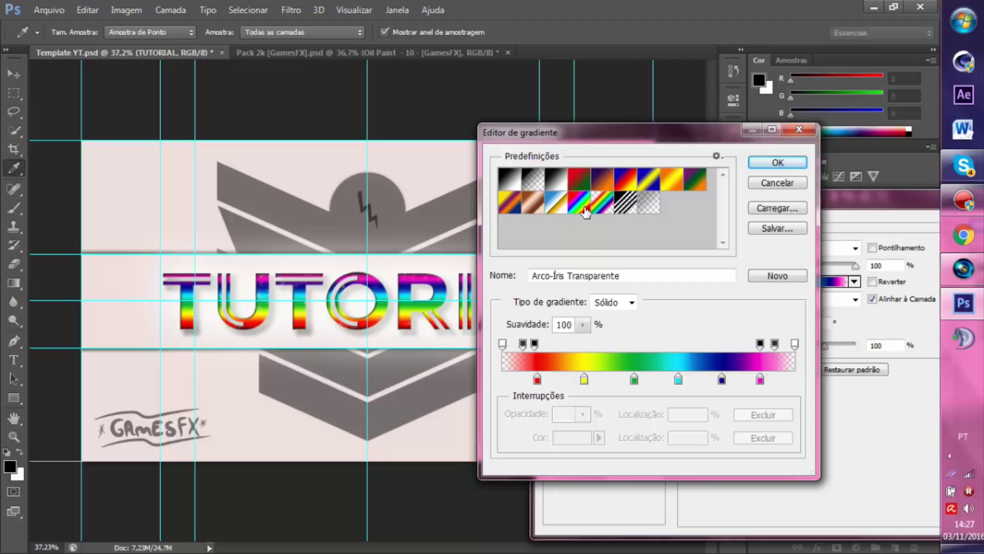
{"action": "left_click", "coordinate": [578, 205]}
{"action": "left_click", "coordinate": [547, 206]}
{"action": "left_click", "coordinate": [532, 203]}
{"action": "left_click", "coordinate": [551, 182]}
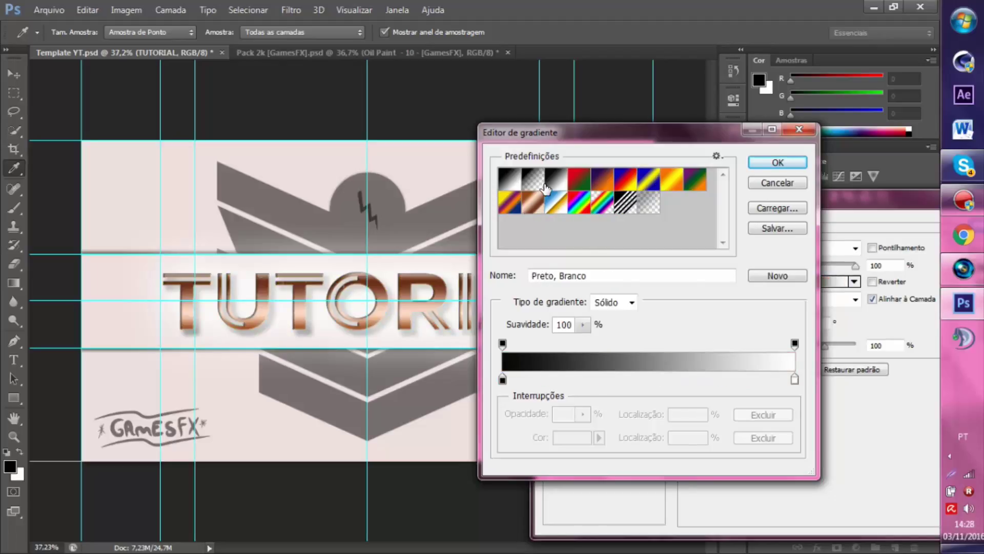
Step: Change the white end stop of the TUTORIAL gradient to a medium grey and apply the gradient
{"action": "left_click", "coordinate": [794, 381]}
{"action": "double_click", "coordinate": [794, 380]}
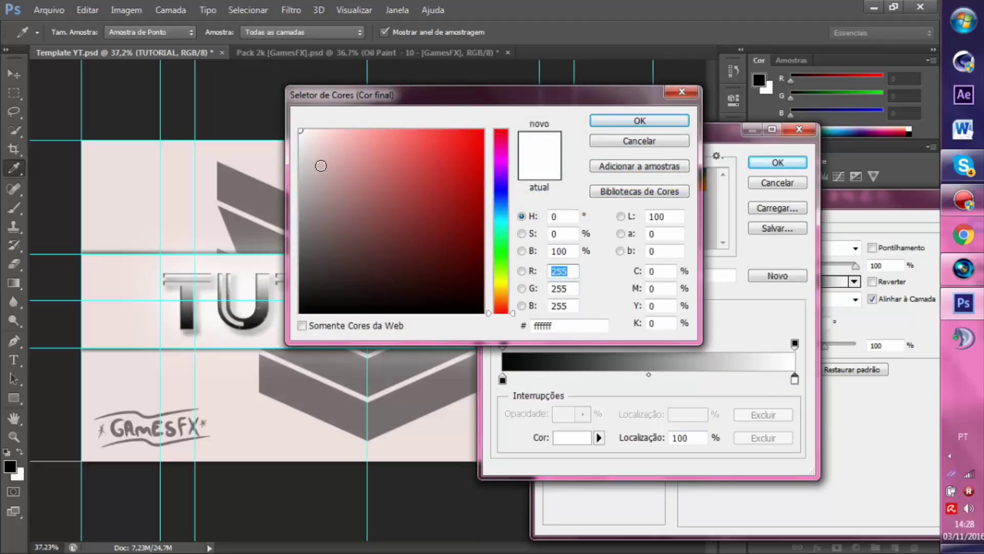
{"action": "left_click", "coordinate": [310, 202]}
{"action": "left_click", "coordinate": [640, 121]}
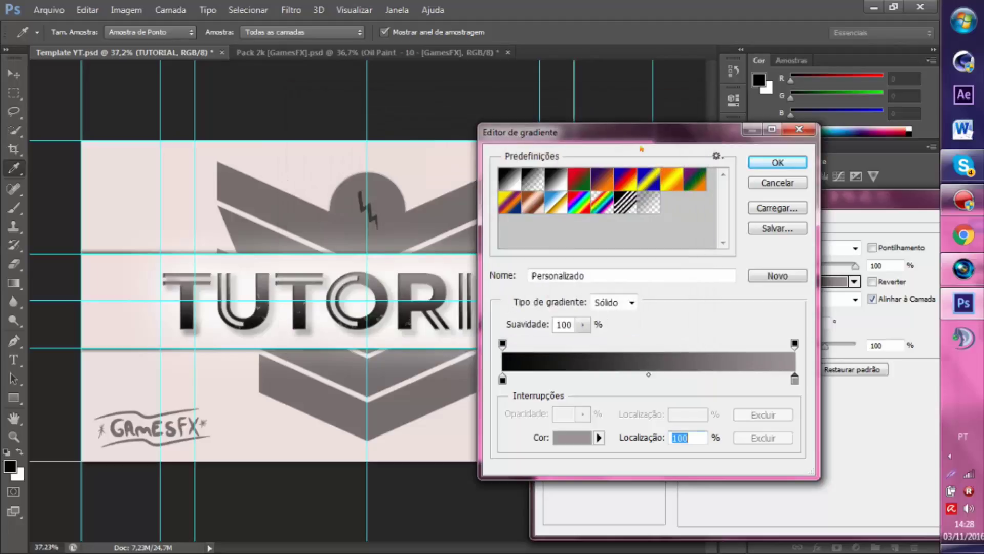
{"action": "left_click", "coordinate": [778, 162]}
{"action": "left_click_drag", "start_coordinate": [731, 195], "coordinate": [775, 211]}
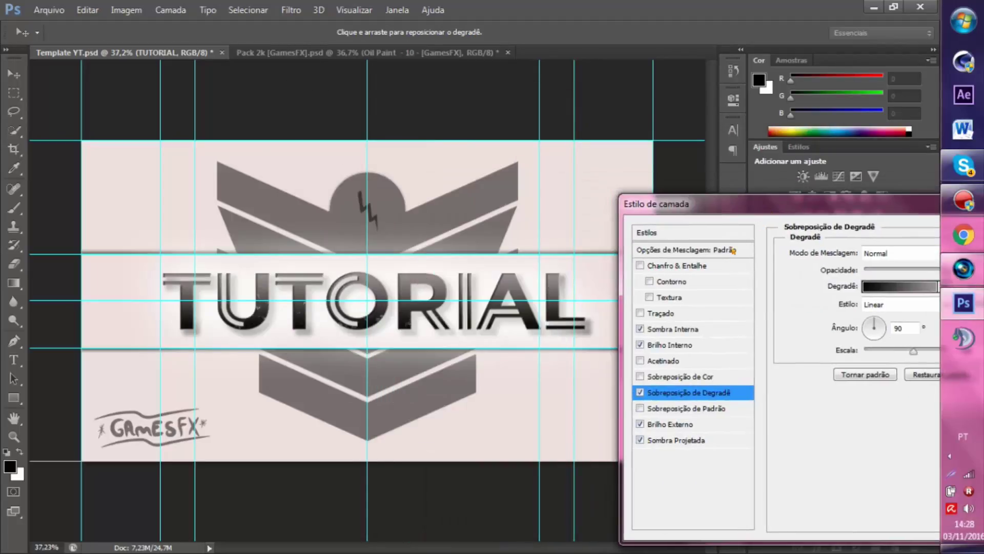
Step: Set the TUTORIAL layer's Brilho Interno to white with a 21 px size and 15% noise
{"action": "left_click", "coordinate": [669, 345]}
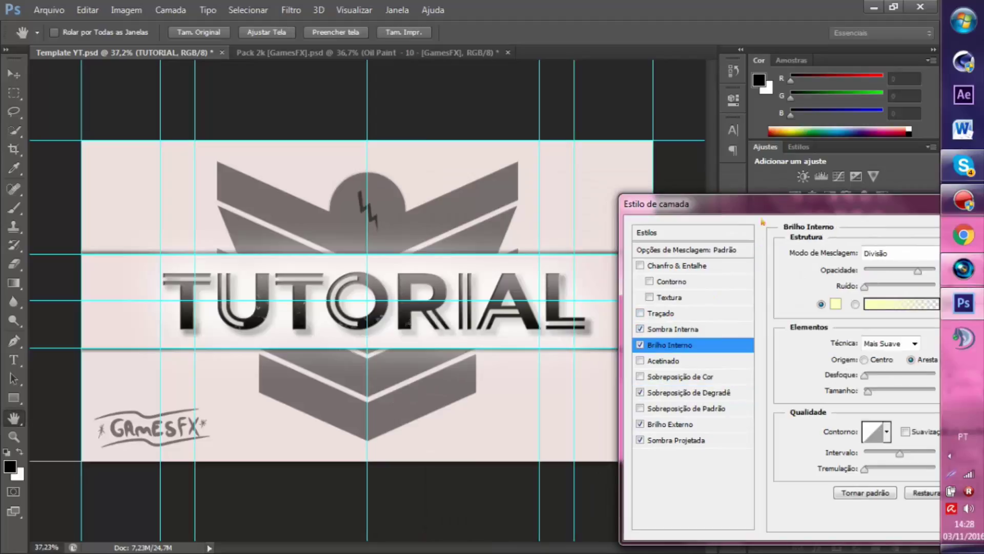
{"action": "left_click_drag", "start_coordinate": [766, 208], "coordinate": [678, 154]}
{"action": "left_click", "coordinate": [746, 248]}
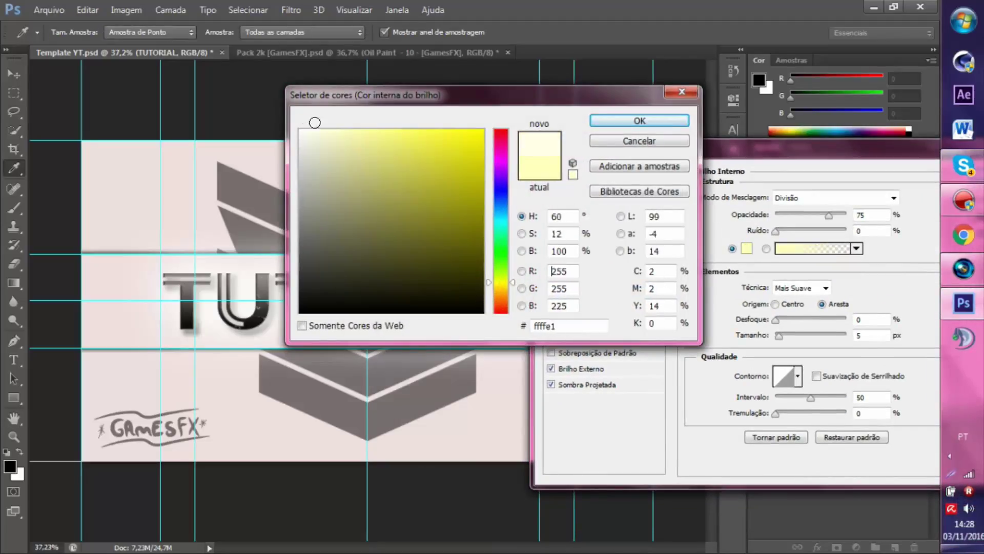
{"action": "left_click", "coordinate": [623, 126]}
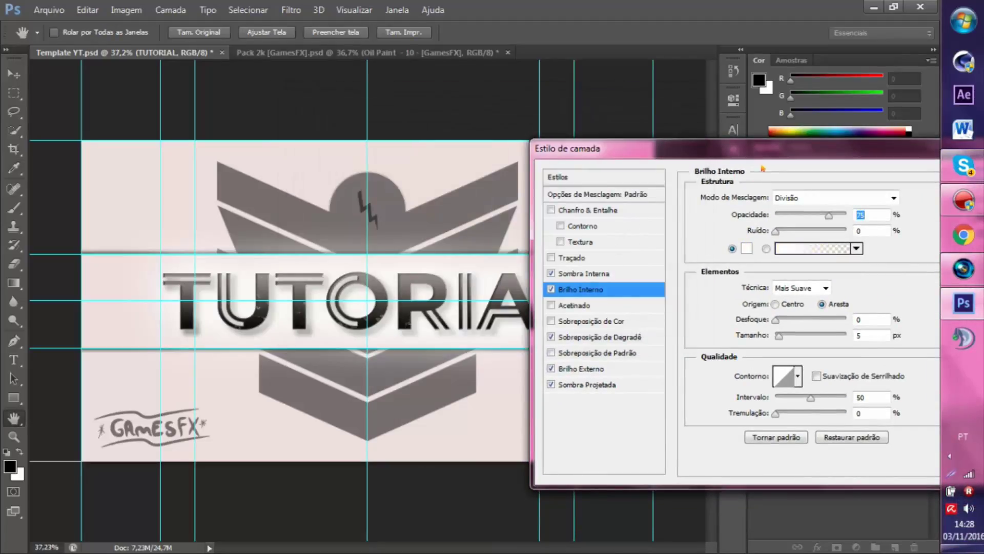
{"action": "left_click", "coordinate": [779, 336]}
{"action": "left_click_drag", "start_coordinate": [792, 336], "coordinate": [771, 330]}
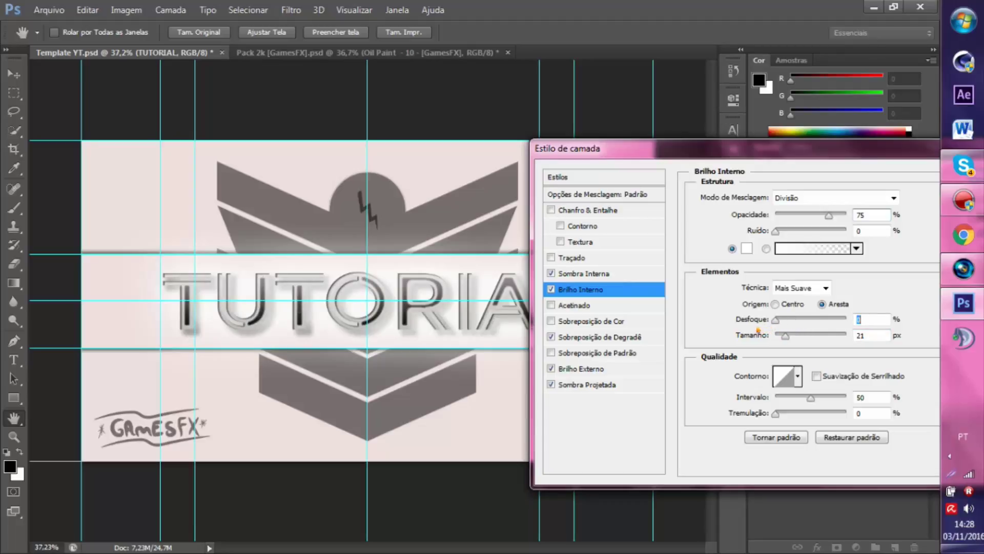
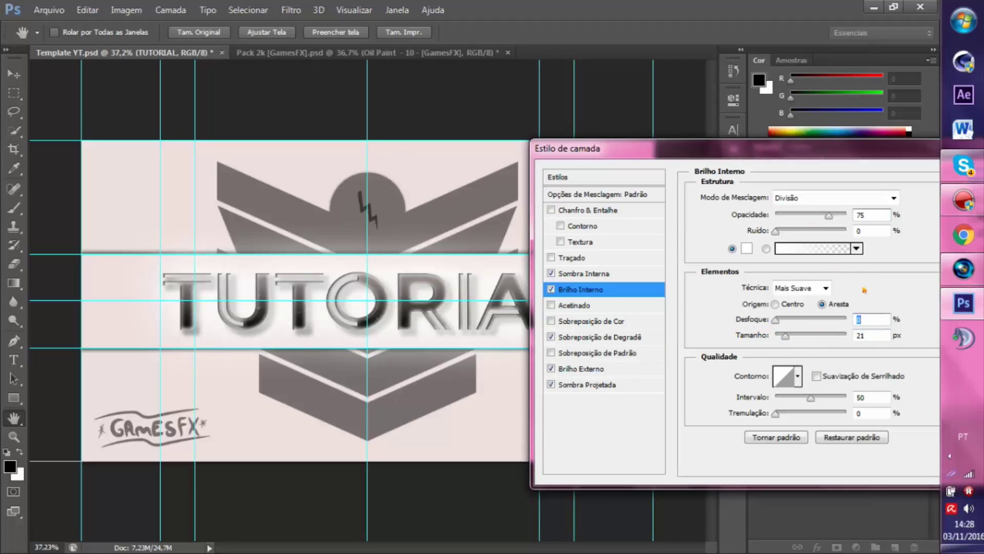
{"action": "left_click_drag", "start_coordinate": [771, 235], "coordinate": [782, 236]}
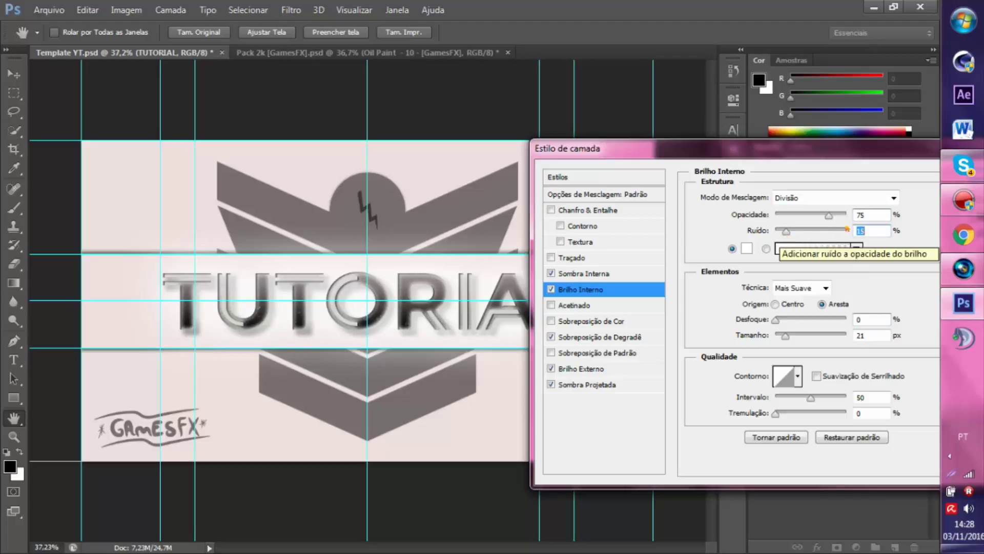
Step: Set the Sombra Interna size to 46 px, apply the layer style, and collapse the TUTORIAL layer's effects list
{"action": "left_click", "coordinate": [563, 273]}
{"action": "left_click_drag", "start_coordinate": [841, 152], "coordinate": [838, 118]}
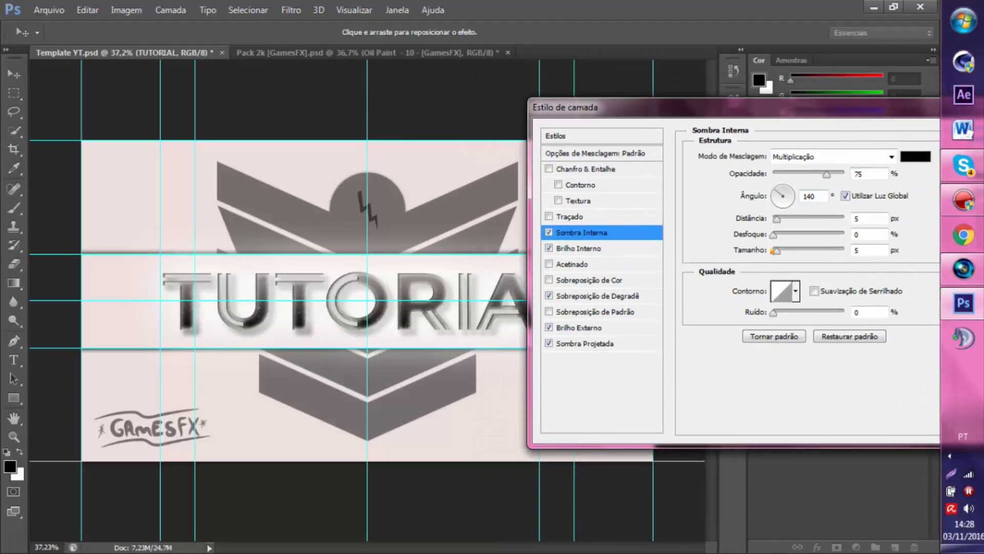
{"action": "mouse_move", "coordinate": [774, 251]}
{"action": "left_mouse_down"}
{"action": "mouse_move", "coordinate": [802, 255]}
{"action": "mouse_move", "coordinate": [791, 258]}
{"action": "left_mouse_up"}
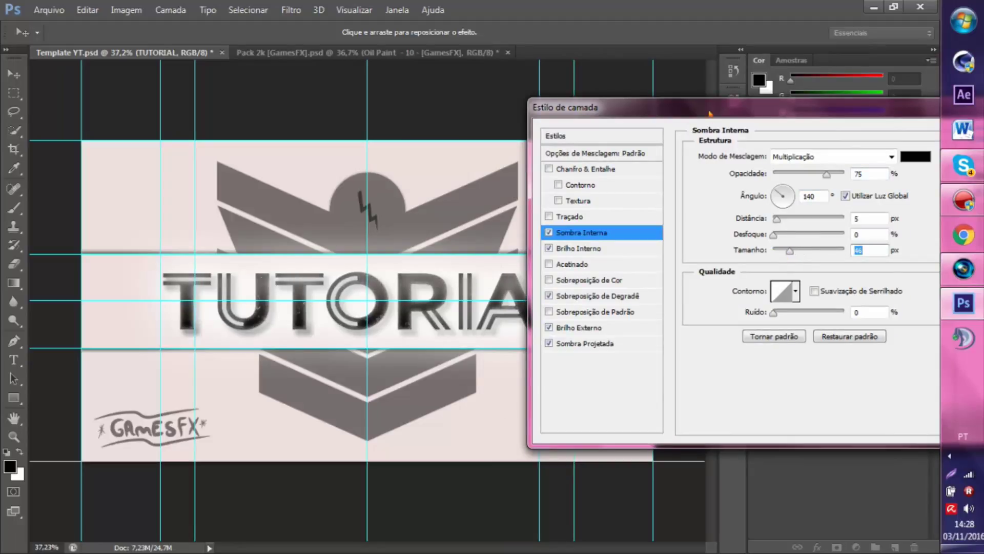
{"action": "left_click_drag", "start_coordinate": [710, 108], "coordinate": [367, 185]}
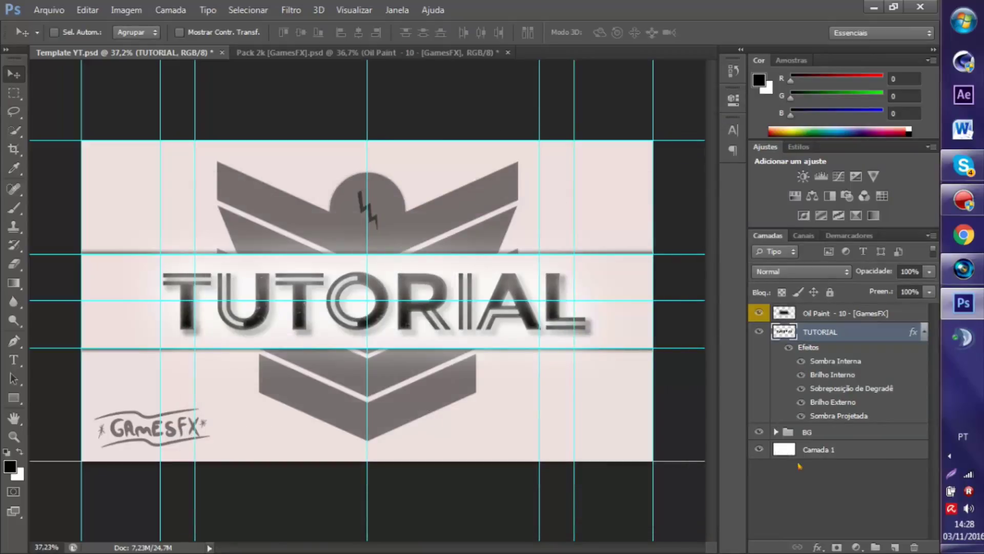
{"action": "left_click", "coordinate": [785, 497]}
{"action": "left_click", "coordinate": [919, 333]}
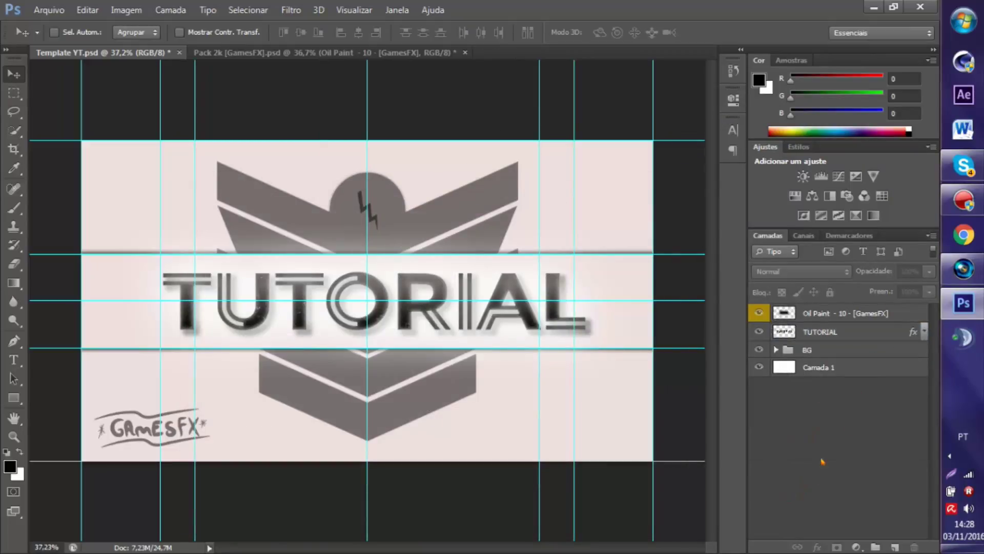
Step: Select the banner's Oil Paint - 10 layer, then in Pack 2k hide Oil Paint - 10 and collapse the Oil Paint group
{"action": "mouse_move", "coordinate": [819, 314]}
{"action": "left_mouse_down"}
{"action": "mouse_move", "coordinate": [820, 346]}
{"action": "mouse_move", "coordinate": [819, 311]}
{"action": "left_mouse_up"}
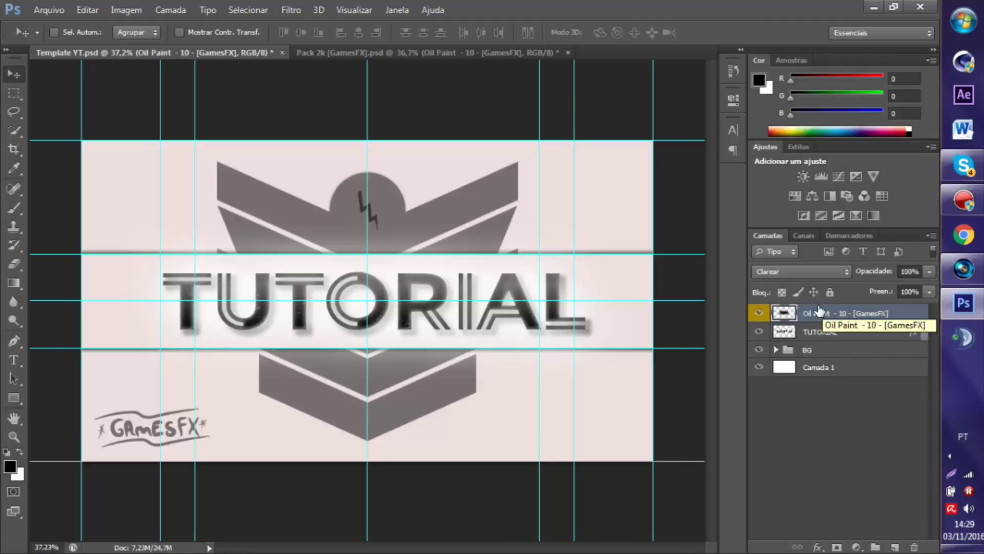
{"action": "left_click", "coordinate": [367, 52]}
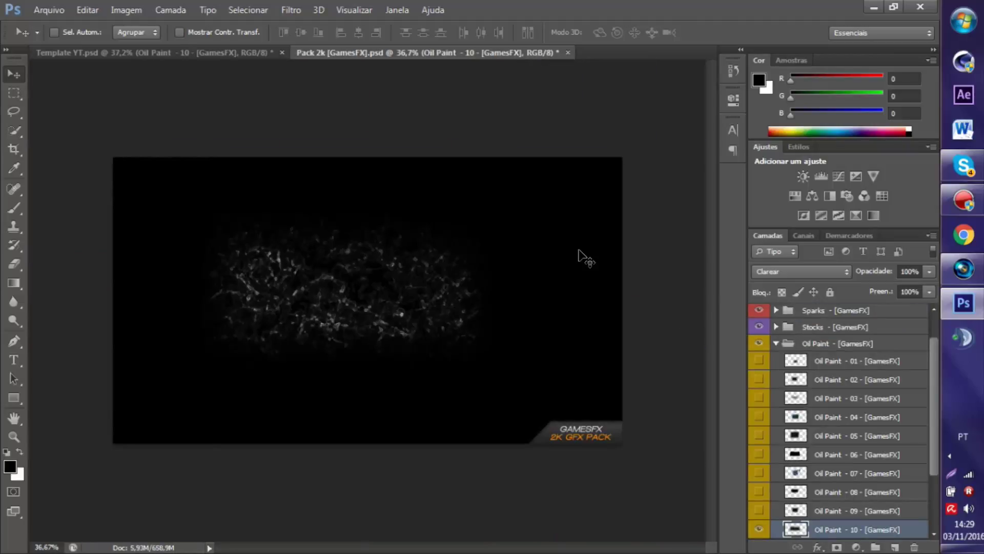
{"action": "left_click", "coordinate": [759, 528]}
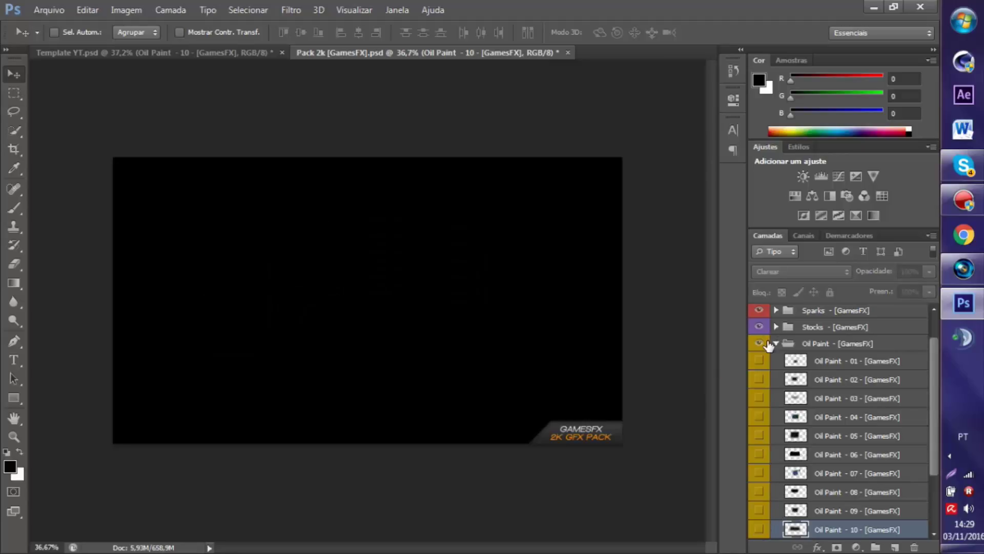
{"action": "left_click", "coordinate": [769, 346]}
{"action": "left_click", "coordinate": [774, 344]}
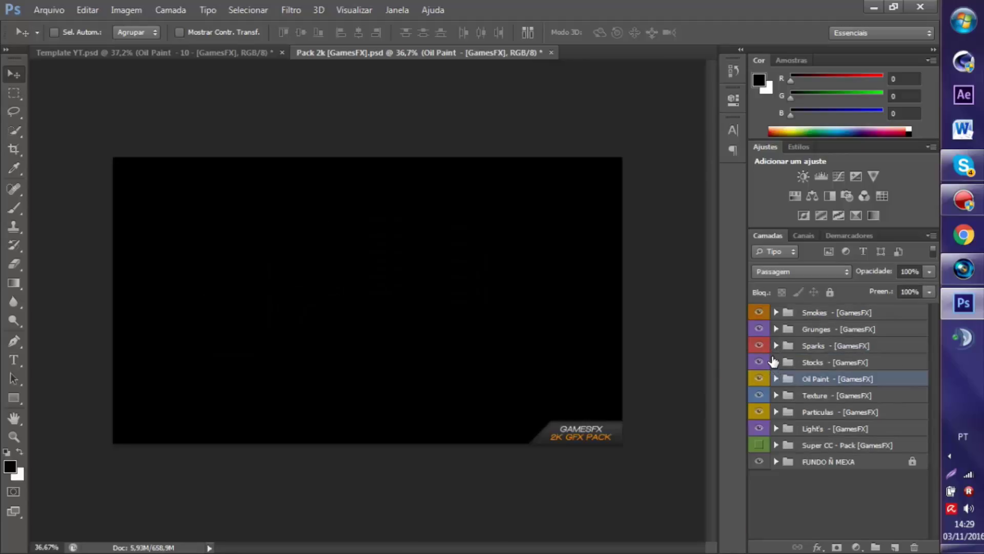
Step: Expand the Stocks group in Pack 2k and preview its layers Stocks - 01 to Stocks - 06 one at a time
{"action": "left_click", "coordinate": [774, 362]}
{"action": "left_click", "coordinate": [758, 380]}
{"action": "left_click", "coordinate": [758, 380]}
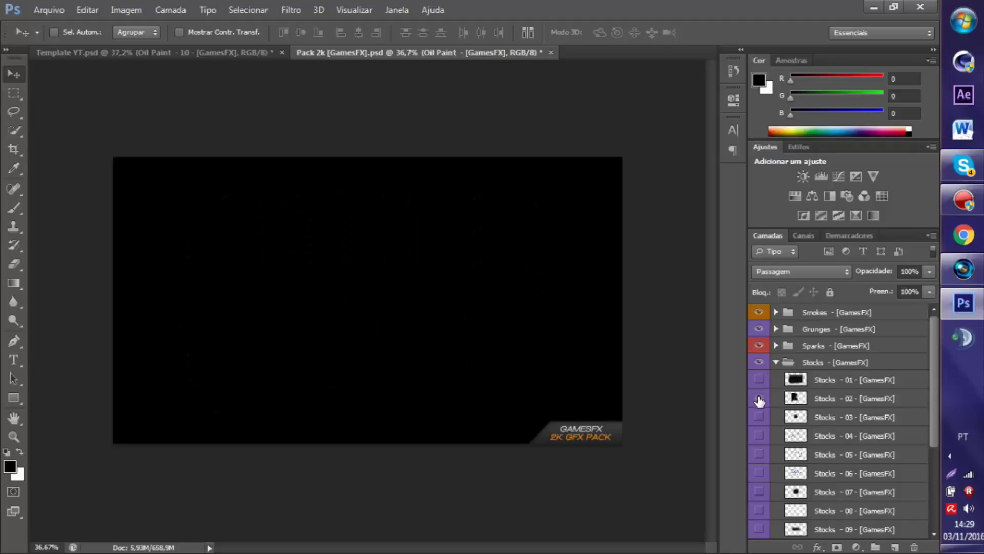
{"action": "left_click", "coordinate": [759, 397]}
{"action": "left_click", "coordinate": [759, 397]}
{"action": "left_click", "coordinate": [759, 417]}
{"action": "left_click", "coordinate": [759, 417]}
{"action": "left_click", "coordinate": [759, 435]}
{"action": "left_click", "coordinate": [759, 435]}
{"action": "left_click", "coordinate": [759, 454]}
{"action": "left_click", "coordinate": [759, 454]}
{"action": "left_click", "coordinate": [759, 473]}
{"action": "left_click", "coordinate": [759, 472]}
Step: Show Stocks - 01 and copy it into the Template YT banner, placing it over the TUTORIAL text area
{"action": "left_click", "coordinate": [759, 379]}
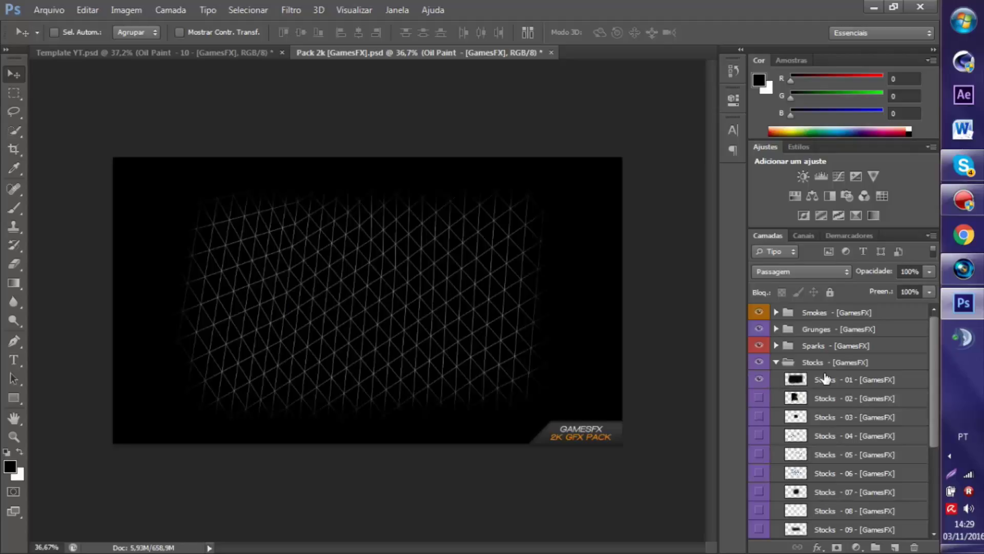
{"action": "left_click", "coordinate": [824, 378]}
{"action": "mouse_move", "coordinate": [434, 319]}
{"action": "left_mouse_down"}
{"action": "mouse_move", "coordinate": [171, 57]}
{"action": "mouse_move", "coordinate": [433, 312]}
{"action": "left_mouse_up"}
{"action": "left_click_drag", "start_coordinate": [395, 281], "coordinate": [414, 335]}
{"action": "left_click", "coordinate": [605, 362]}
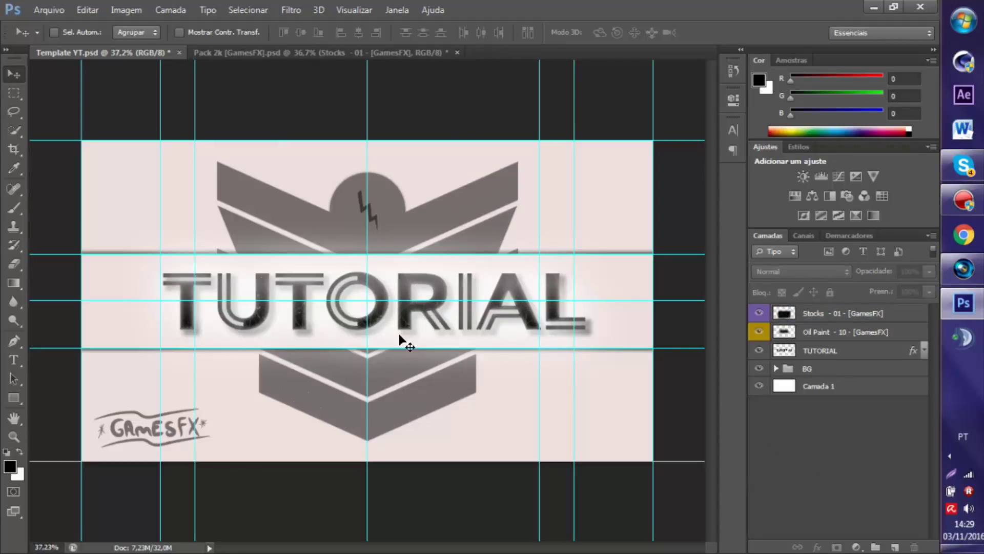
Step: Return to Pack 2k, hide Stocks - 01 and collapse the Stocks group
{"action": "left_click", "coordinate": [330, 52]}
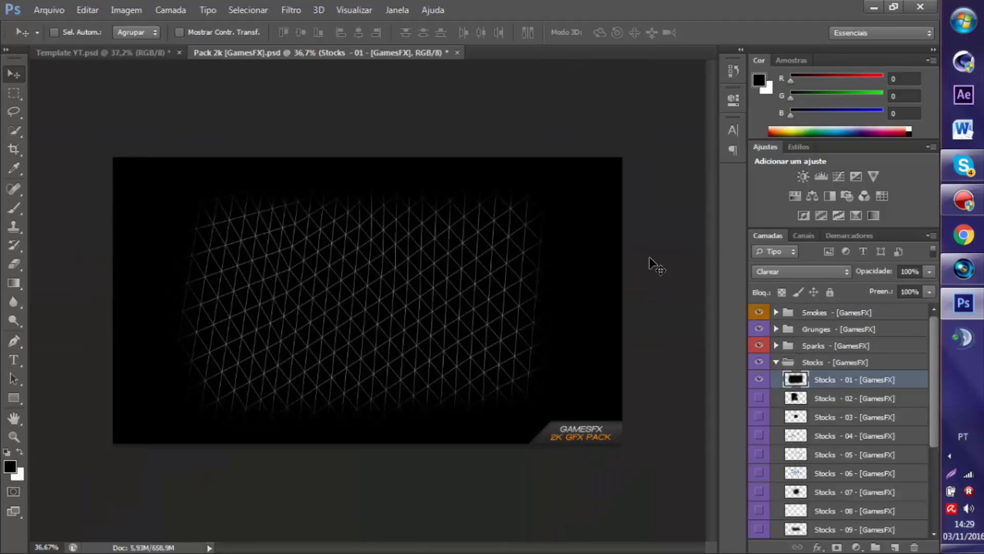
{"action": "left_click", "coordinate": [759, 380]}
{"action": "left_click", "coordinate": [776, 362]}
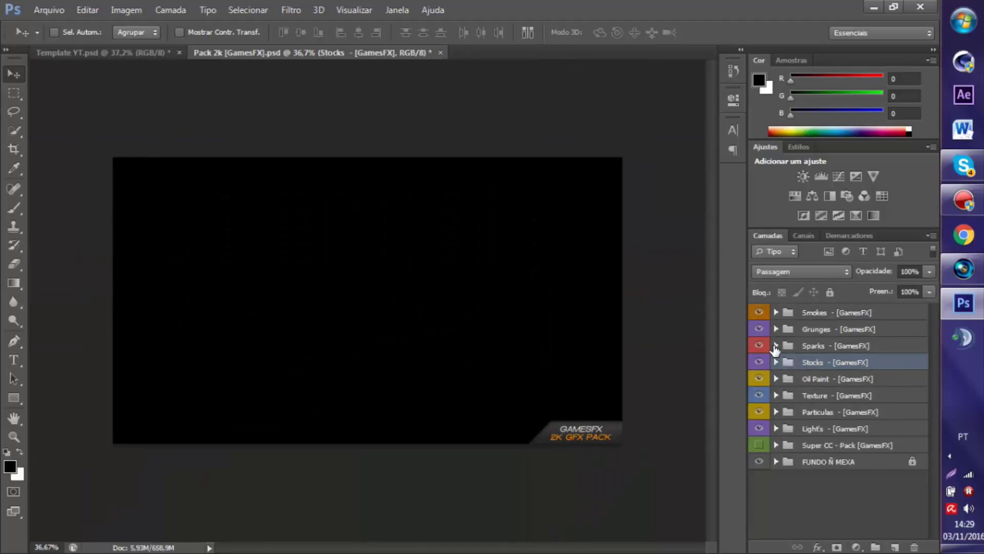
Step: Expand the Sparks group and preview its spark layers one at a time, starting from Spark - 01
{"action": "left_click", "coordinate": [776, 346]}
{"action": "left_click", "coordinate": [758, 365]}
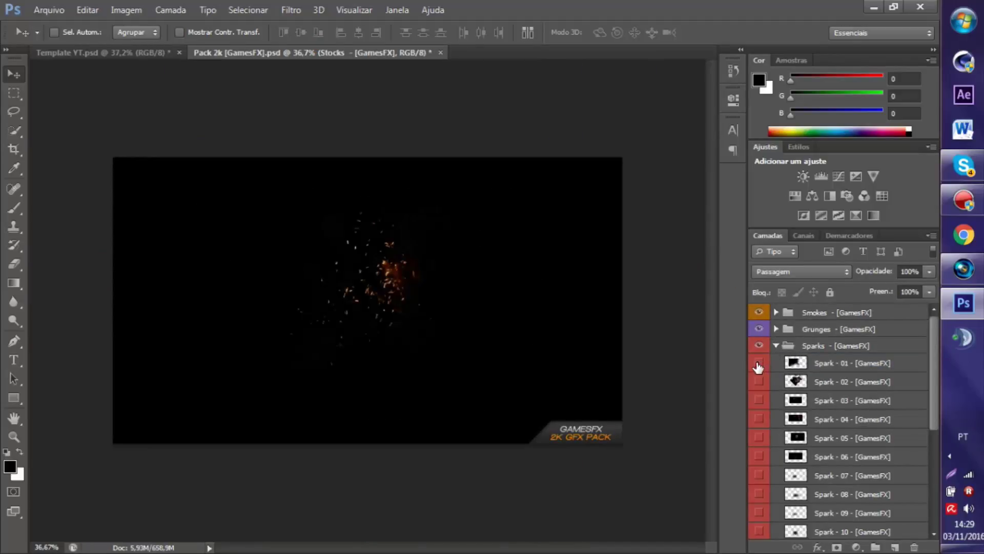
{"action": "left_click", "coordinate": [759, 364]}
{"action": "left_click", "coordinate": [759, 382]}
{"action": "left_click", "coordinate": [759, 381]}
{"action": "left_click", "coordinate": [759, 400]}
{"action": "left_click", "coordinate": [759, 400]}
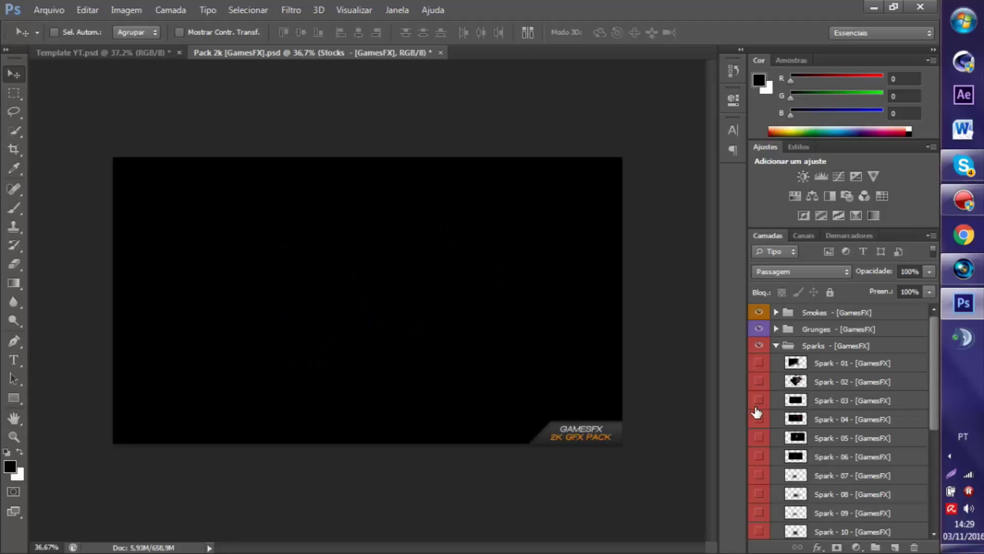
{"action": "left_click", "coordinate": [758, 418]}
{"action": "left_click", "coordinate": [759, 438]}
{"action": "left_click", "coordinate": [758, 438]}
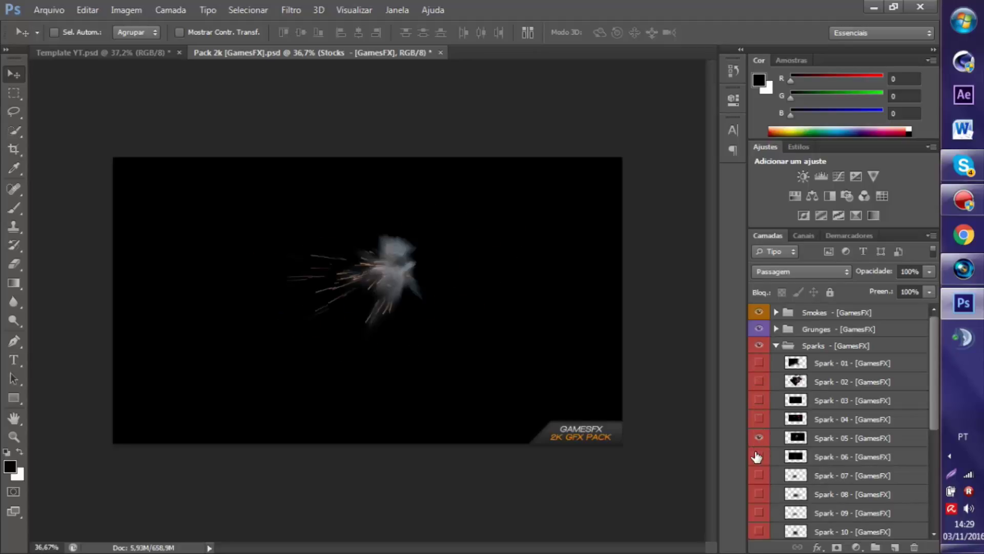
{"action": "left_click", "coordinate": [754, 436]}
{"action": "left_click", "coordinate": [758, 457]}
{"action": "left_click", "coordinate": [759, 456]}
{"action": "left_click", "coordinate": [760, 474]}
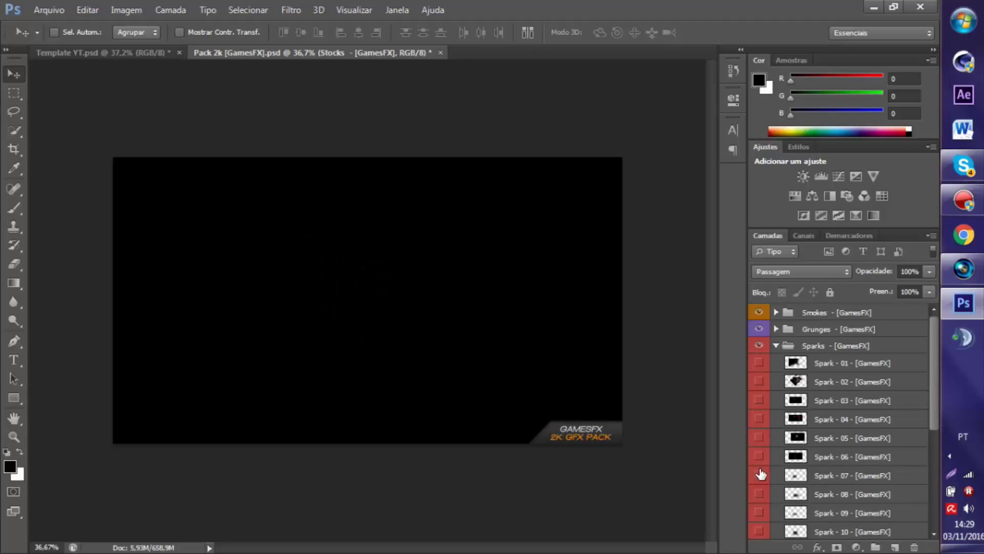
Step: Show Spark - 12 and copy it into the Template YT banner, placing it over the first letters of TUTORIAL
{"action": "scroll", "coordinate": [778, 476], "scroll_direction": "down", "scroll_amount": 5}
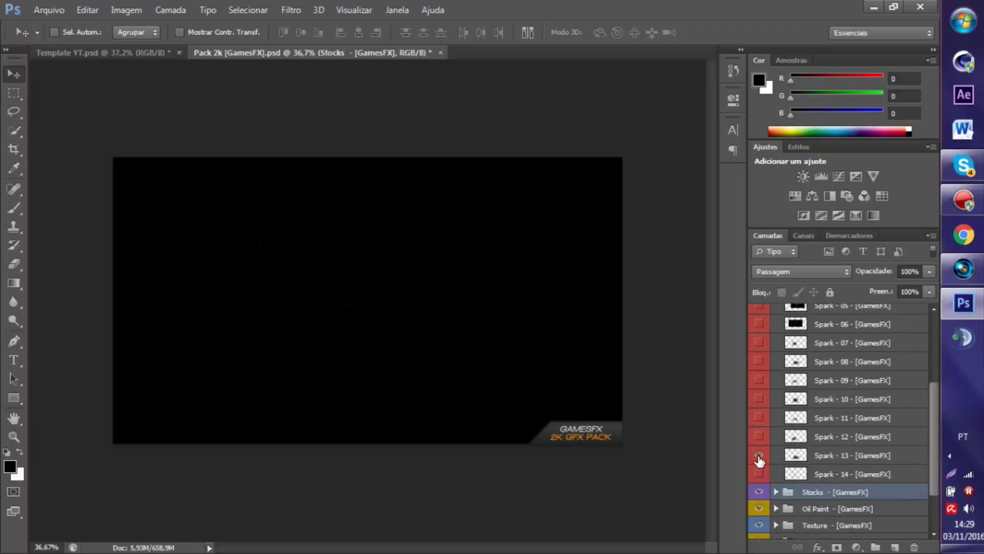
{"action": "left_click", "coordinate": [758, 436]}
{"action": "left_click", "coordinate": [759, 417]}
{"action": "left_click", "coordinate": [758, 437]}
{"action": "left_click_drag", "start_coordinate": [298, 254], "coordinate": [759, 421]}
{"action": "left_click", "coordinate": [812, 438]}
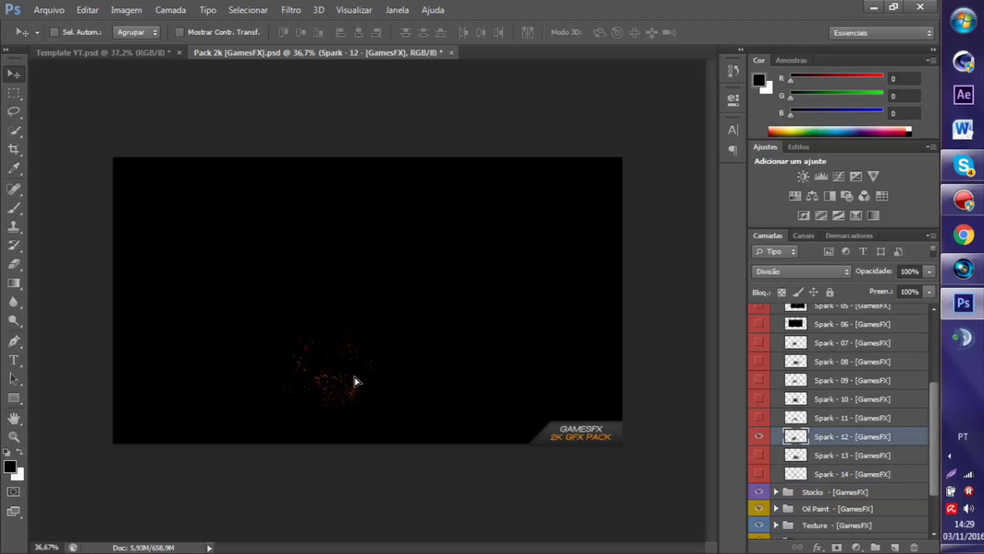
{"action": "left_click_drag", "start_coordinate": [355, 377], "coordinate": [422, 334]}
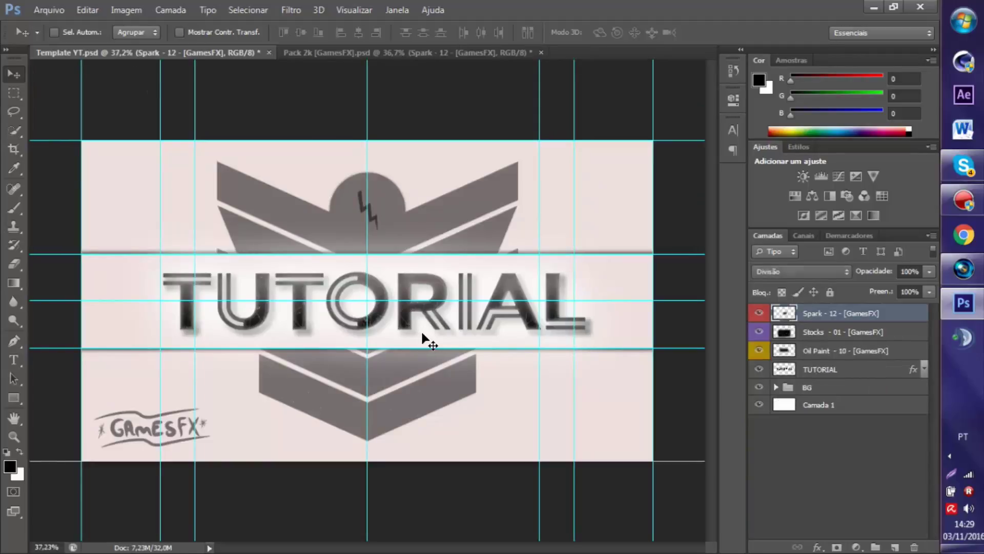
{"action": "left_click_drag", "start_coordinate": [357, 321], "coordinate": [216, 298]}
Step: Duplicate the Spark - 12 layer five times and spread the copies across the TUTORIAL letters
{"action": "key", "text": "ctrl+j"}
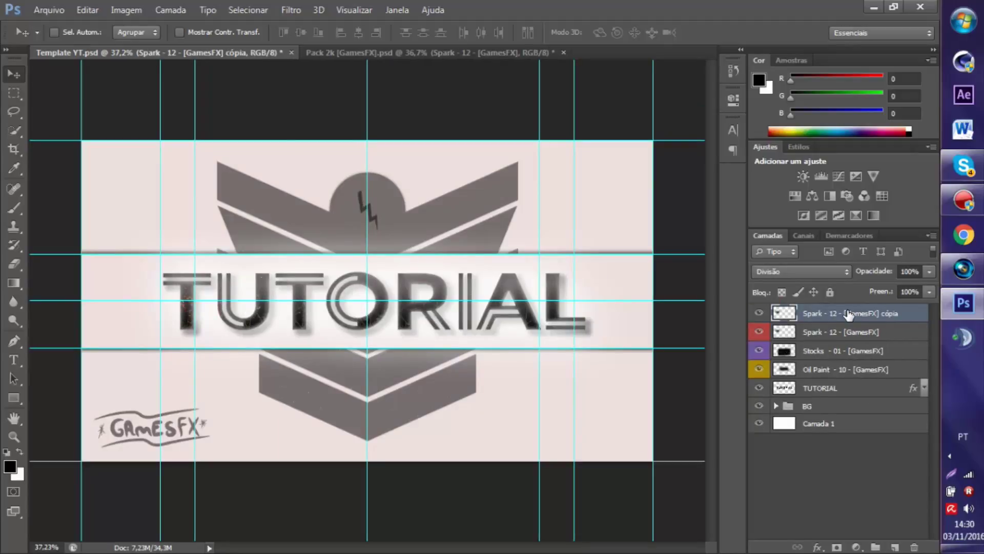
{"action": "left_click_drag", "start_coordinate": [343, 328], "coordinate": [260, 319]}
{"action": "key", "text": "ctrl+j"}
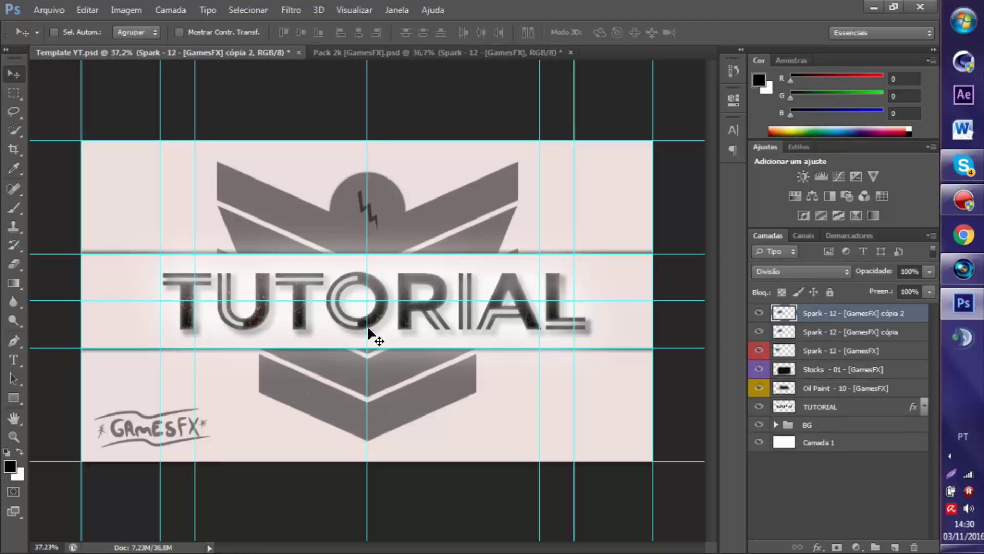
{"action": "left_click_drag", "start_coordinate": [310, 316], "coordinate": [566, 319]}
{"action": "key", "text": "ctrl+j"}
{"action": "key", "text": "ctrl+j"}
{"action": "key", "text": "ctrl+j"}
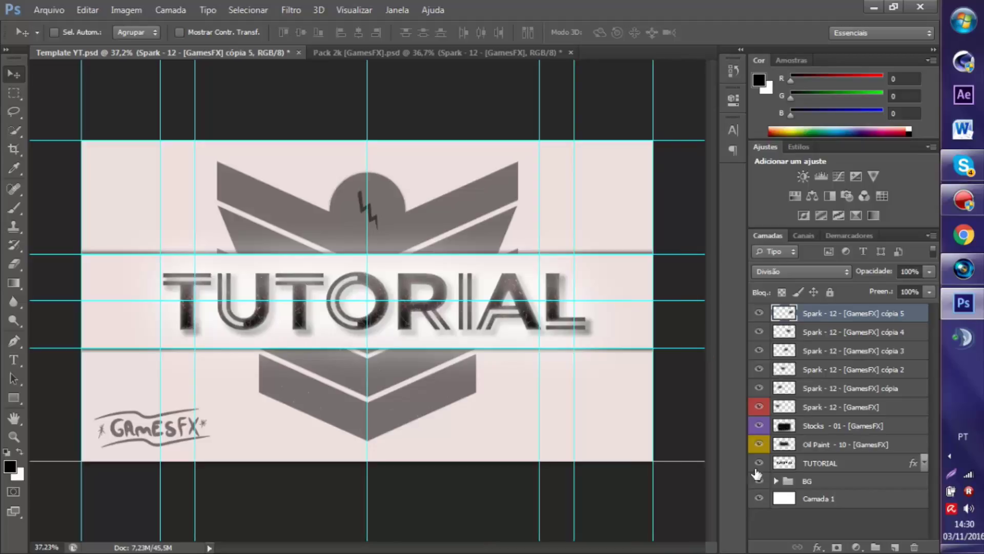
Step: Try to merge the five Spark - 12 copies into one layer, and undo the merge
{"action": "left_click", "coordinate": [859, 391]}
{"action": "left_click", "coordinate": [873, 316], "text": "shift"}
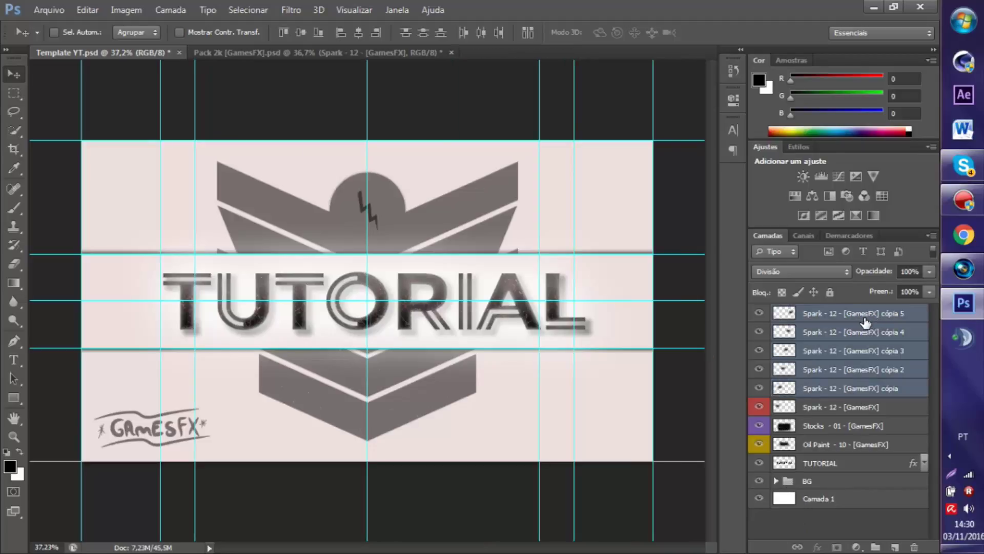
{"action": "key", "text": "ctrl+e"}
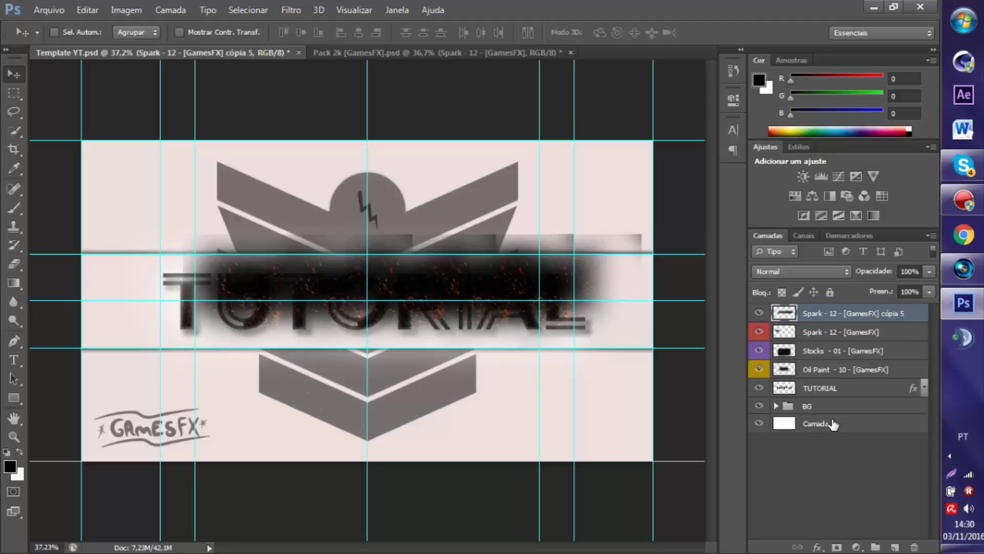
{"action": "key", "text": "ctrl+z"}
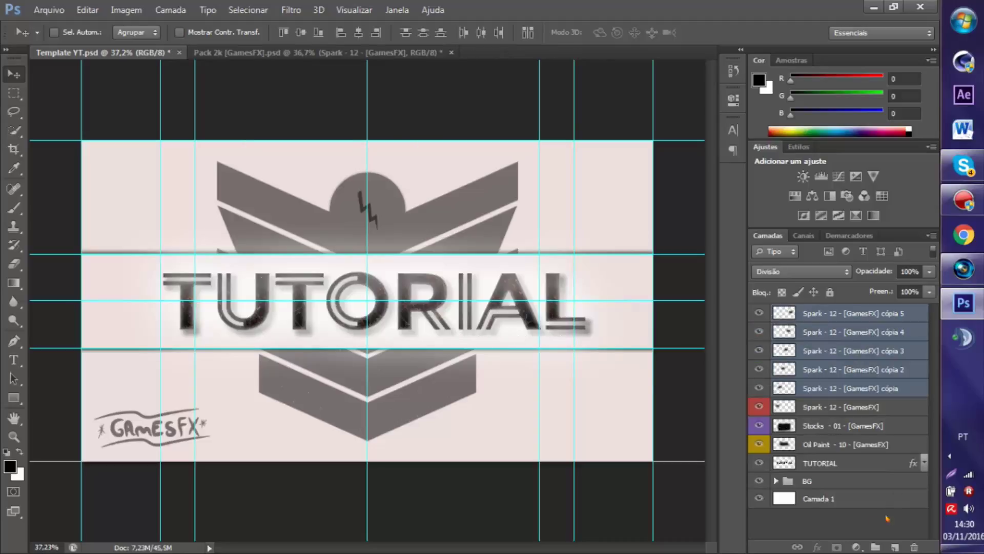
Step: Create a new layer group, move the five Spark - 12 copies into it, collapse the group and deselect the layers
{"action": "left_click", "coordinate": [817, 515]}
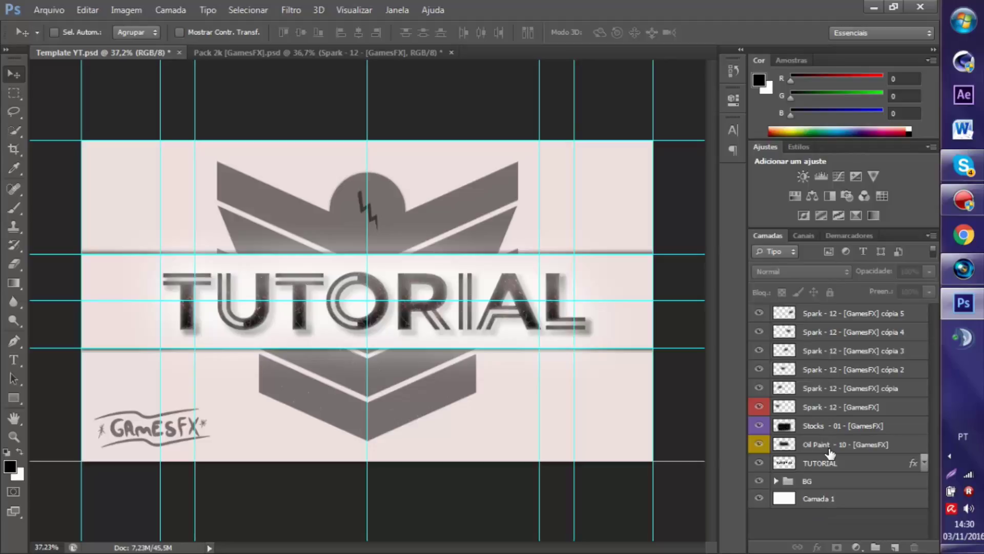
{"action": "left_click", "coordinate": [871, 547]}
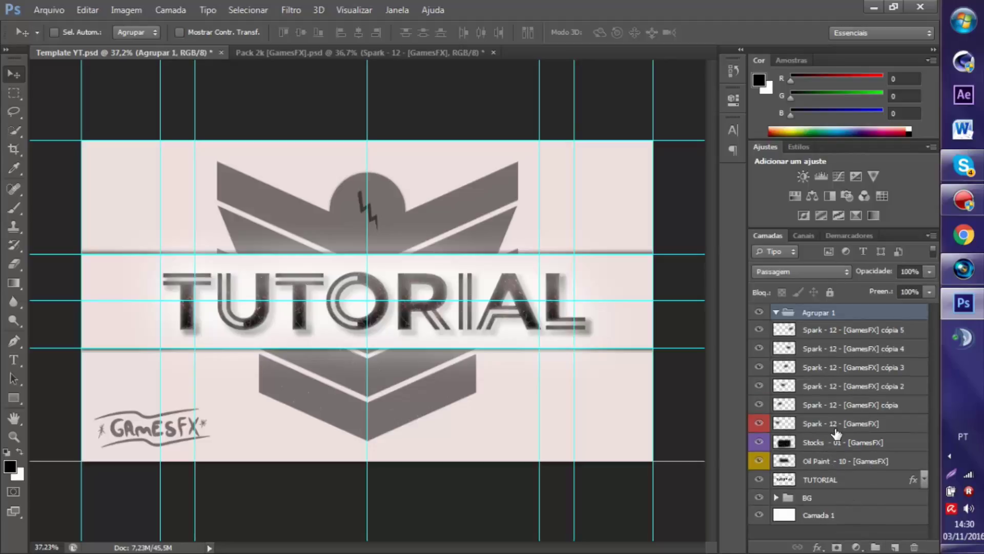
{"action": "left_click", "coordinate": [837, 408]}
{"action": "left_click", "coordinate": [848, 338], "text": "shift"}
{"action": "left_click_drag", "start_coordinate": [848, 338], "coordinate": [819, 322]}
{"action": "left_click", "coordinate": [775, 312]}
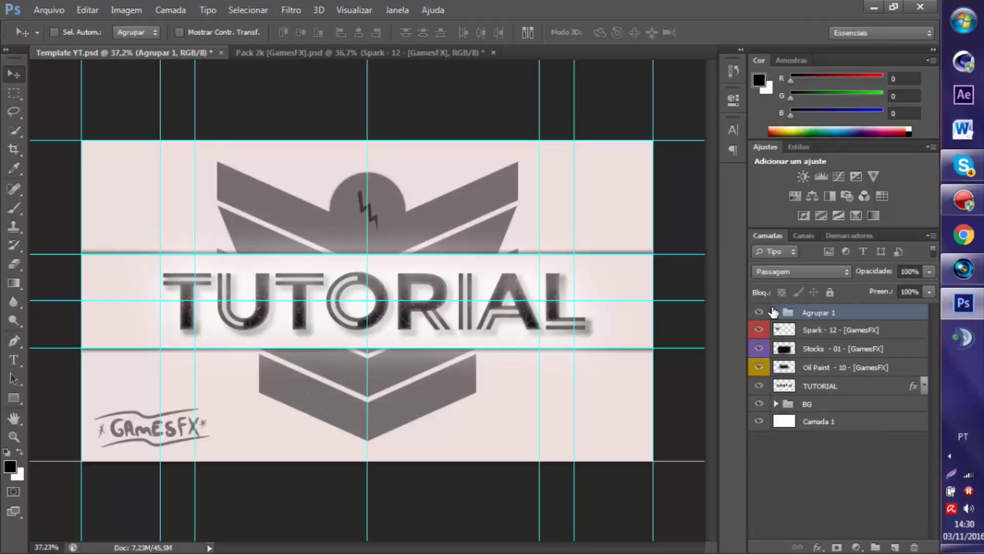
{"action": "left_click", "coordinate": [845, 463]}
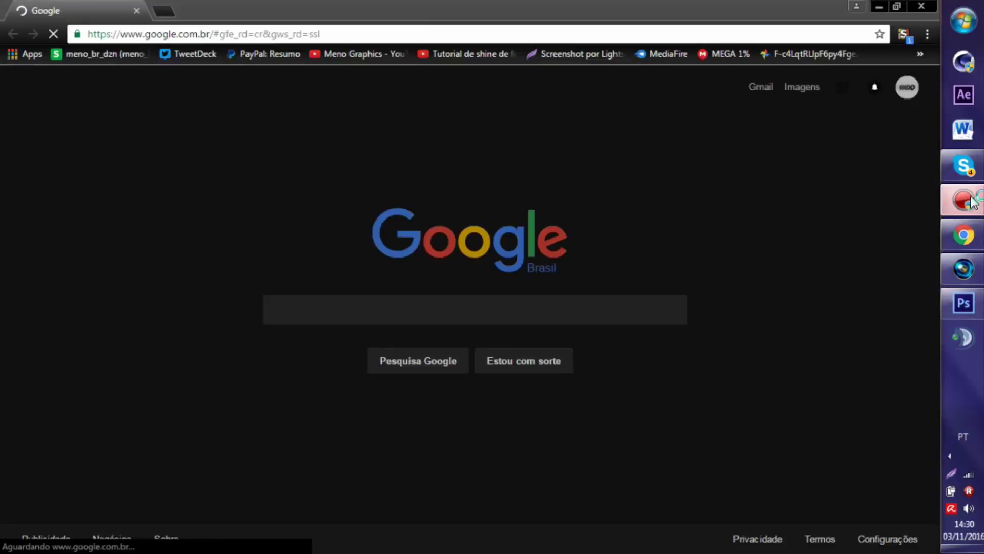
{"action": "left_click", "coordinate": [948, 205]}
{"action": "left_click", "coordinate": [947, 209]}
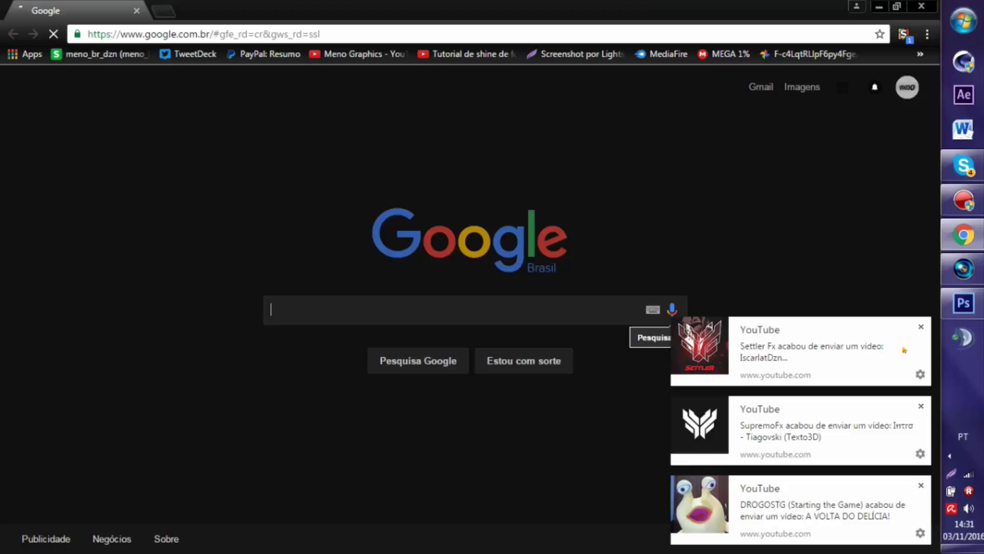
{"action": "left_click", "coordinate": [885, 354]}
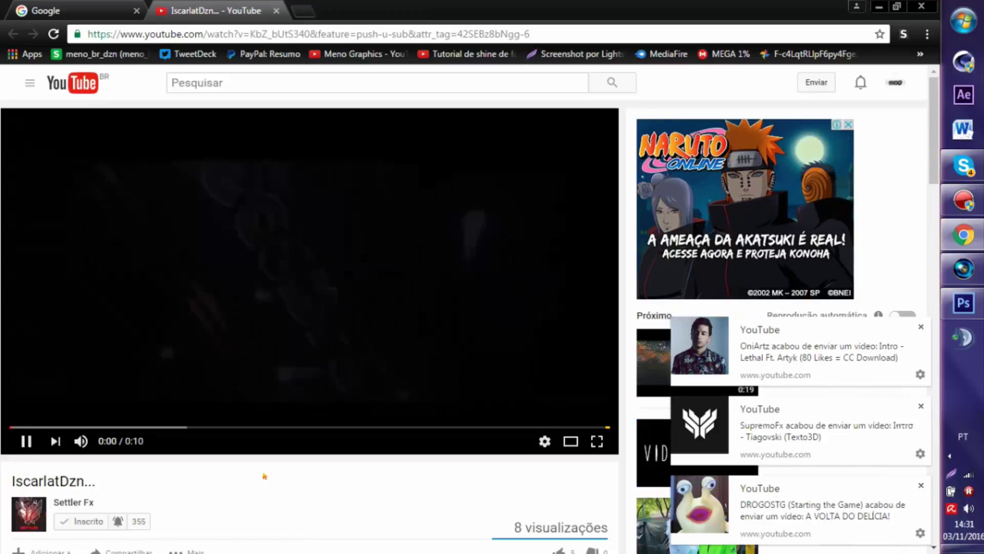
{"action": "key", "text": "ctrl+shift+Tab"}
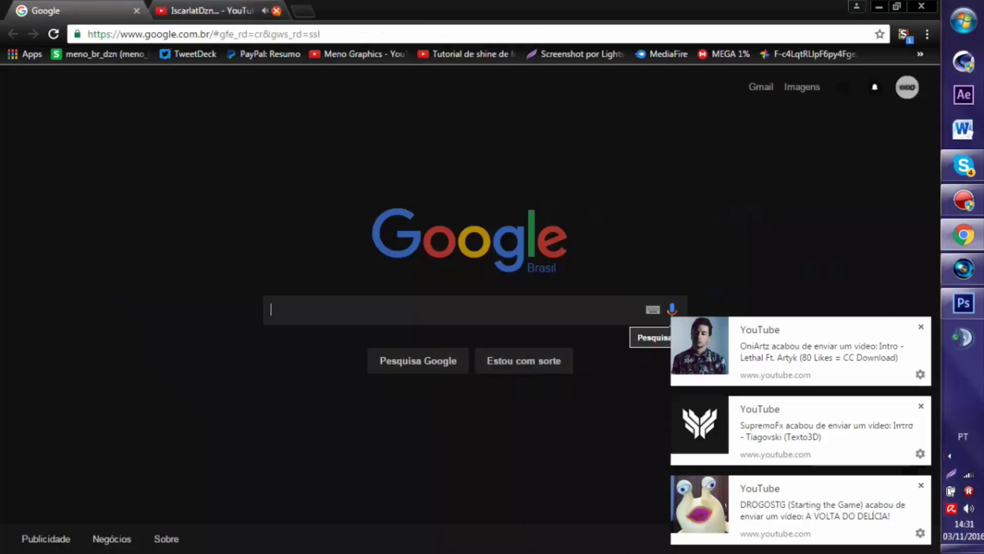
{"action": "left_click", "coordinate": [276, 11]}
Step: Dismiss the YouTube notifications covering the Google page
{"action": "left_click", "coordinate": [920, 326]}
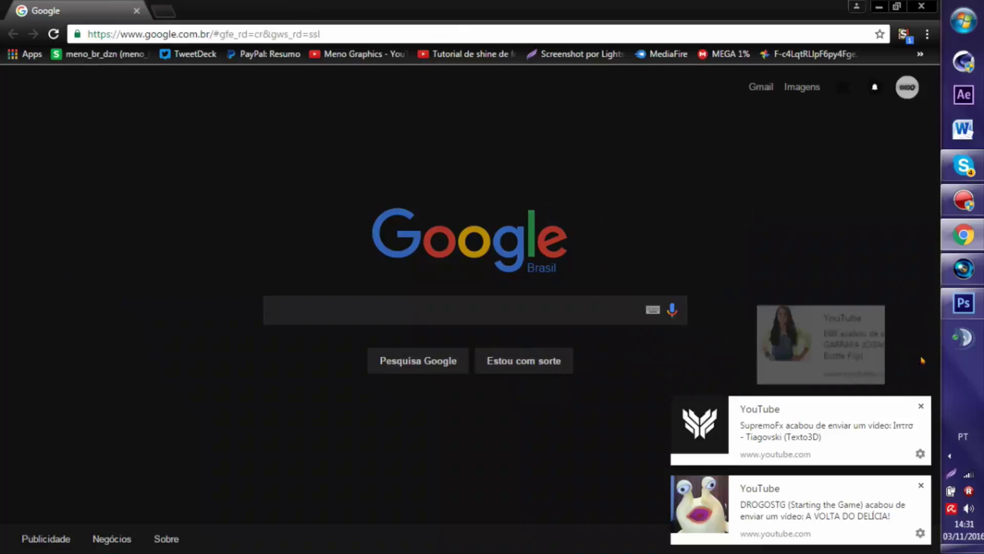
{"action": "left_click", "coordinate": [920, 408]}
{"action": "left_click", "coordinate": [919, 407]}
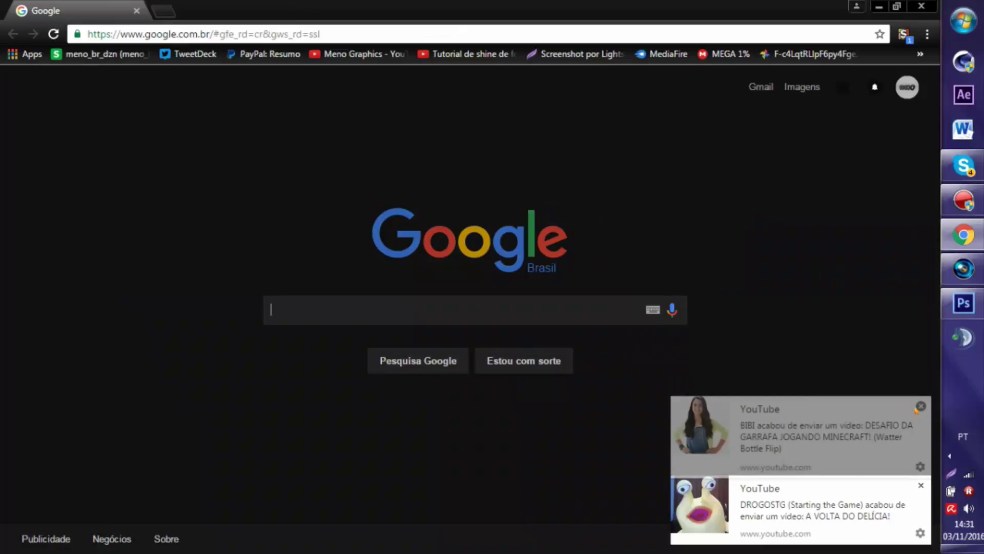
{"action": "left_click", "coordinate": [920, 487]}
{"action": "left_click", "coordinate": [921, 487]}
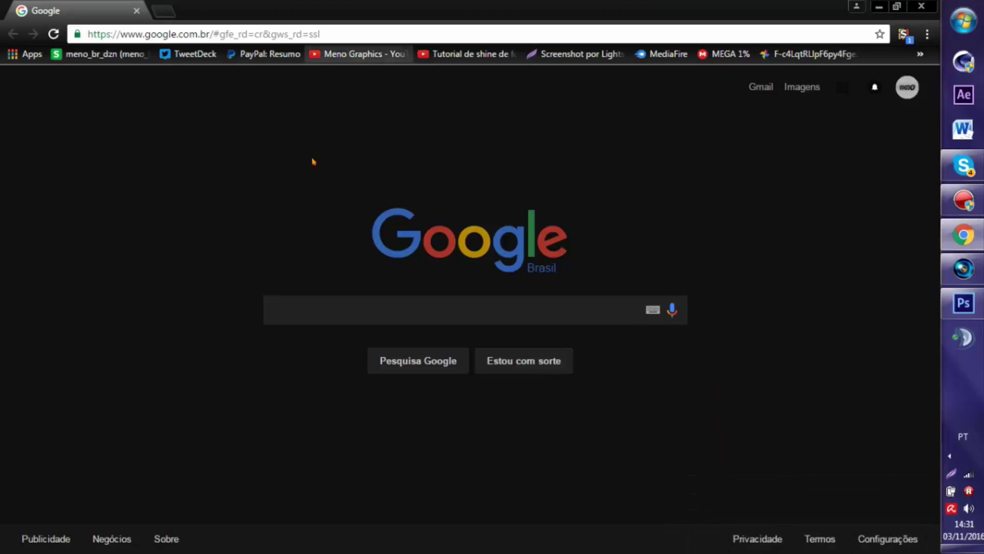
Step: Search Google for wallpaper and open the HD Wallpapers page on Pexels
{"action": "type", "text": "walpaper"}
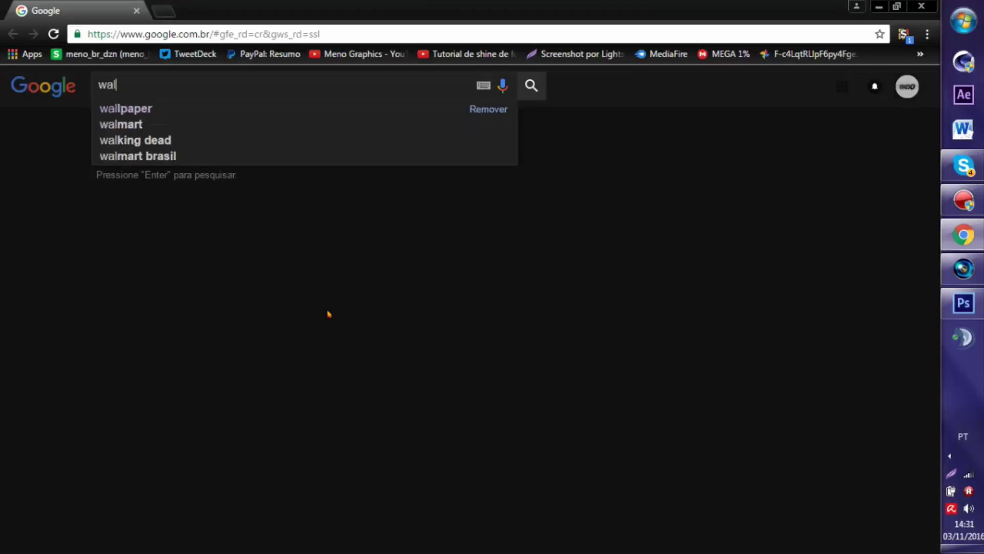
{"action": "left_click", "coordinate": [154, 108]}
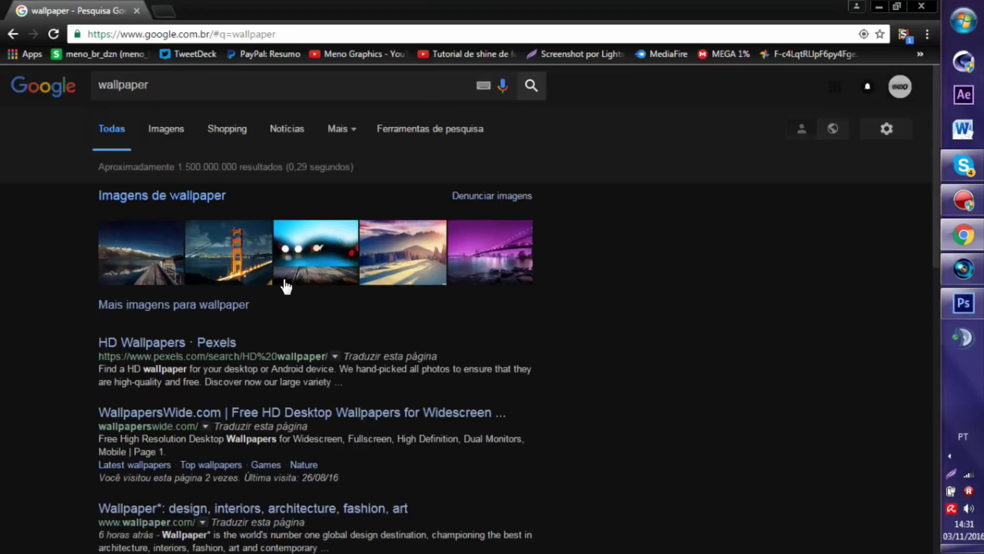
{"action": "left_click", "coordinate": [202, 344]}
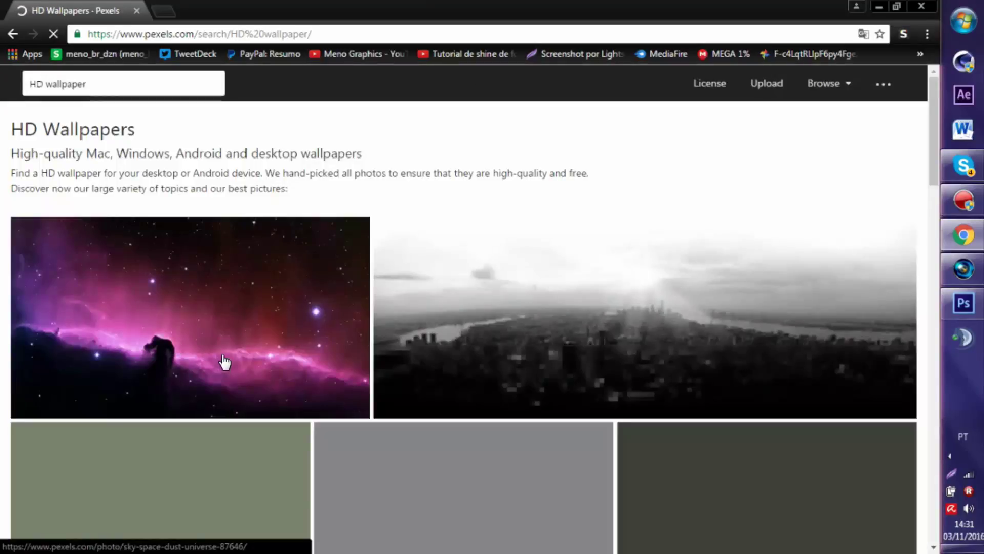
Step: Look through the HD Wallpapers photos on Pexels for a suitable banner image
{"action": "scroll", "coordinate": [560, 315], "scroll_direction": "down", "scroll_amount": 5}
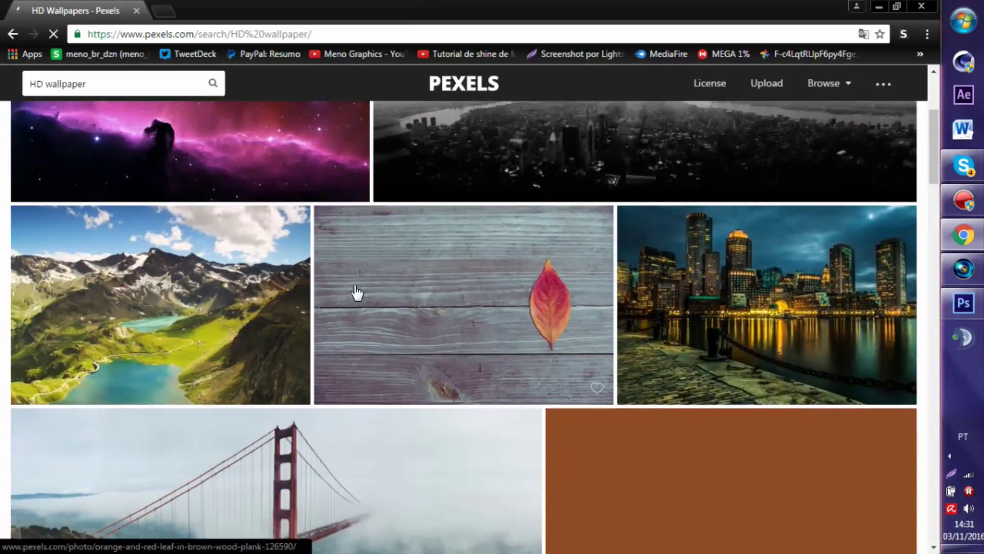
{"action": "scroll", "coordinate": [389, 310], "scroll_direction": "down", "scroll_amount": 5}
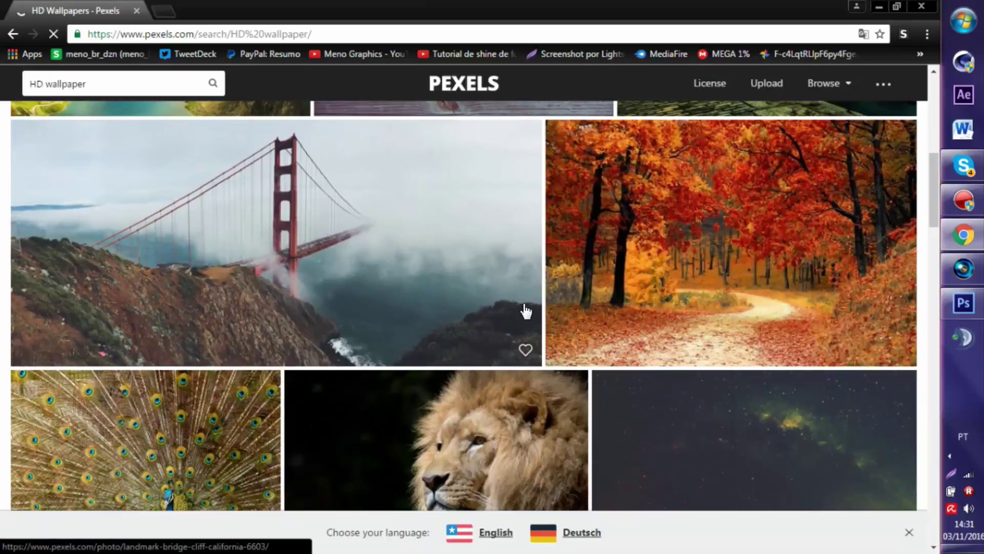
{"action": "scroll", "coordinate": [429, 309], "scroll_direction": "down", "scroll_amount": 3}
{"action": "key", "text": "alt+Tab"}
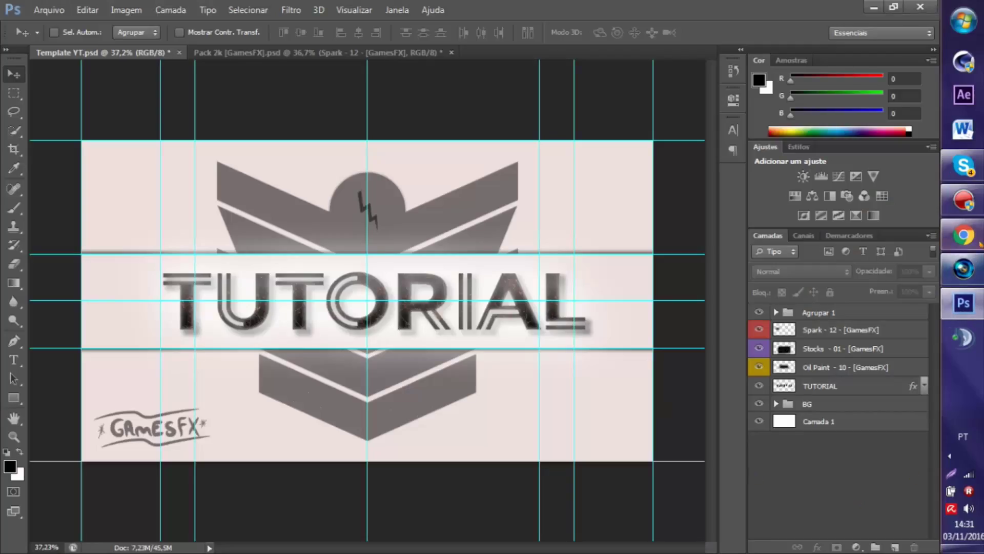
{"action": "left_click", "coordinate": [964, 236]}
{"action": "scroll", "coordinate": [294, 349], "scroll_direction": "down", "scroll_amount": 10}
{"action": "scroll", "coordinate": [421, 323], "scroll_direction": "down", "scroll_amount": 7}
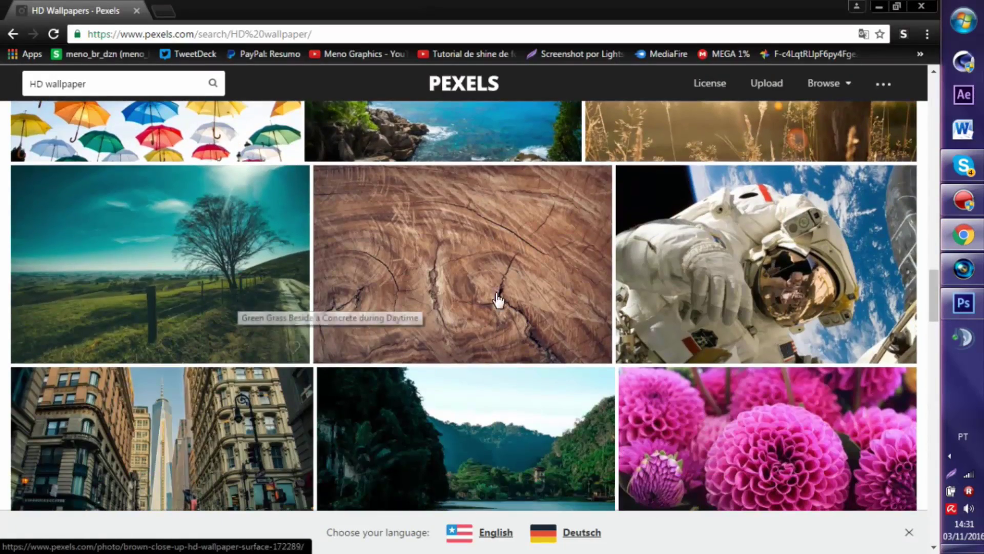
{"action": "scroll", "coordinate": [655, 339], "scroll_direction": "up", "scroll_amount": 20}
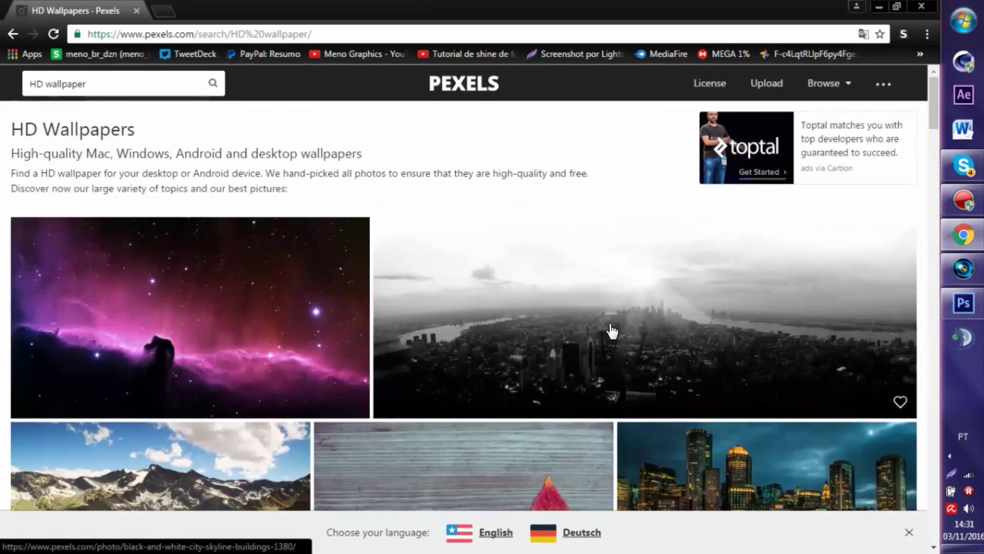
Step: Return to the Google wallpaper results and dismiss the Photoshop warning about nested layer groups, ending back in Chrome
{"action": "key", "text": "alt+Left"}
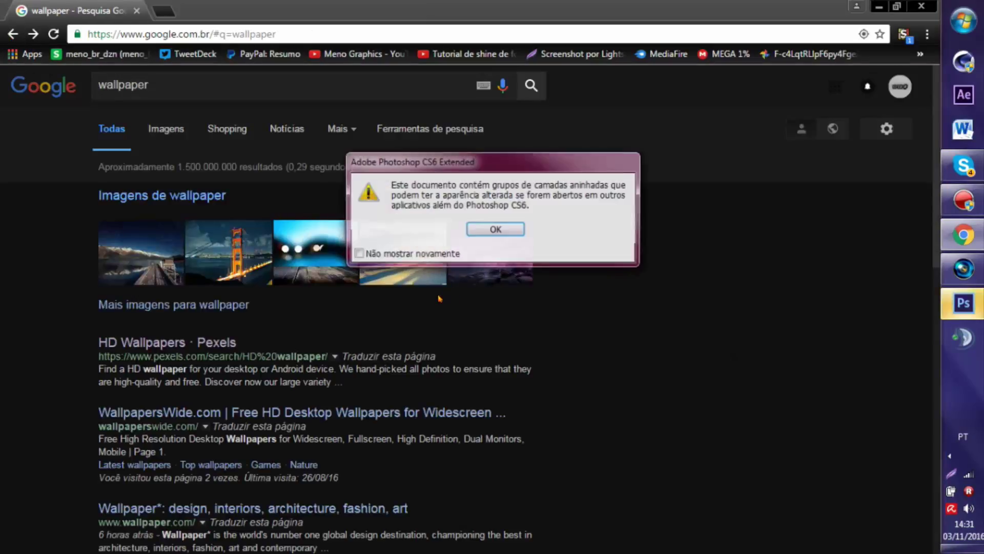
{"action": "left_click", "coordinate": [504, 231]}
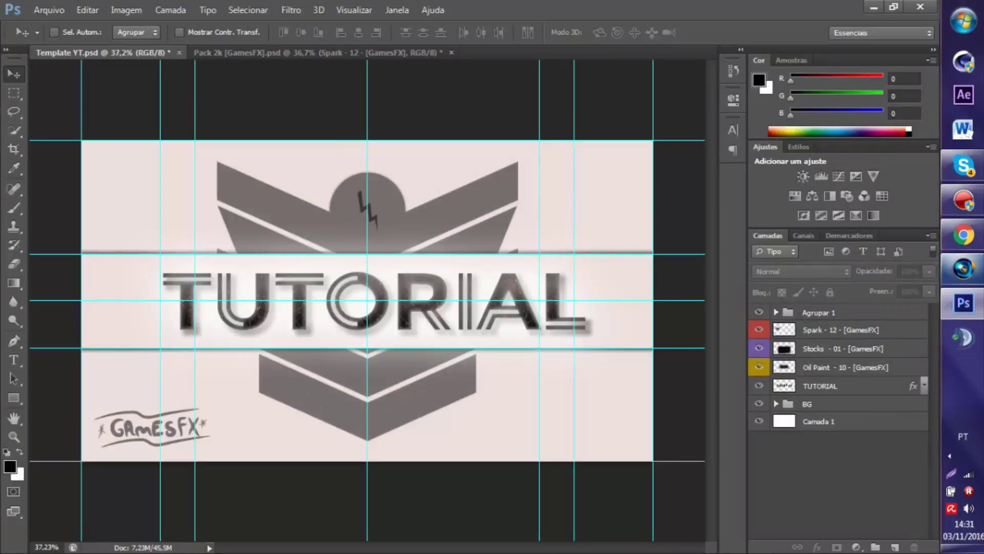
{"action": "left_click", "coordinate": [964, 268]}
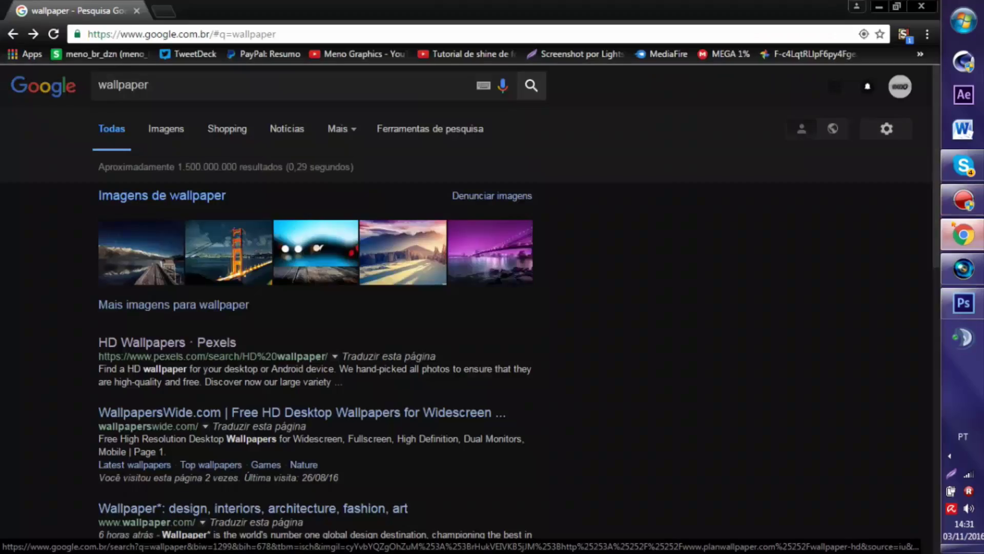
Step: Open the hdwallpapers.in site from the Google results and open its Misty Autumn Forest wallpaper page
{"action": "scroll", "coordinate": [380, 274], "scroll_direction": "down", "scroll_amount": 5}
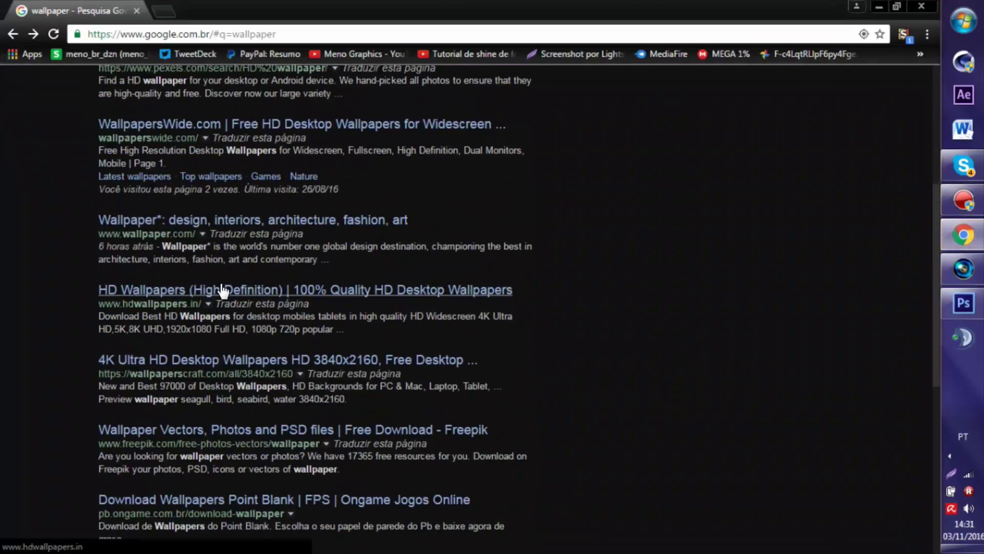
{"action": "left_click", "coordinate": [256, 289]}
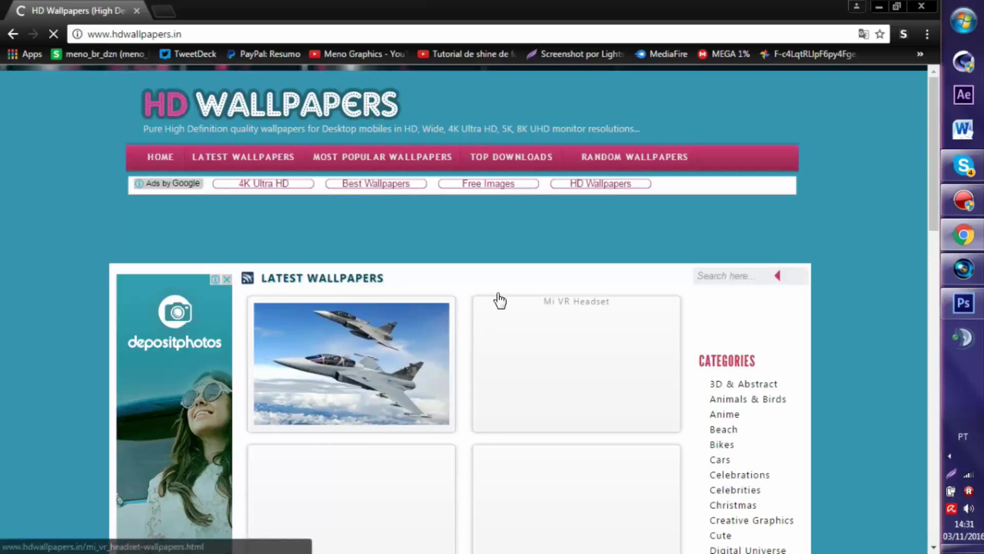
{"action": "scroll", "coordinate": [596, 263], "scroll_direction": "down", "scroll_amount": 1}
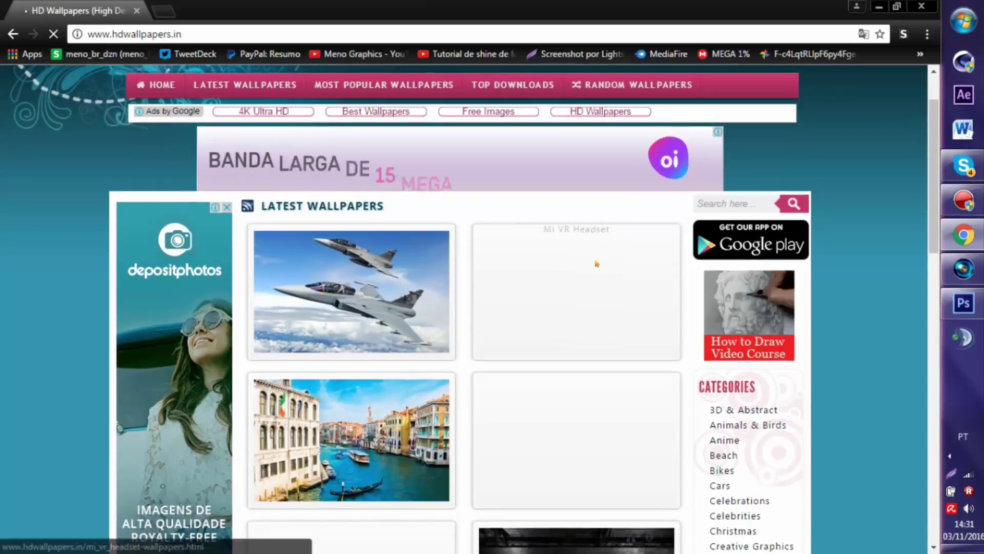
{"action": "scroll", "coordinate": [596, 263], "scroll_direction": "down", "scroll_amount": 3}
{"action": "scroll", "coordinate": [597, 270], "scroll_direction": "down", "scroll_amount": 5}
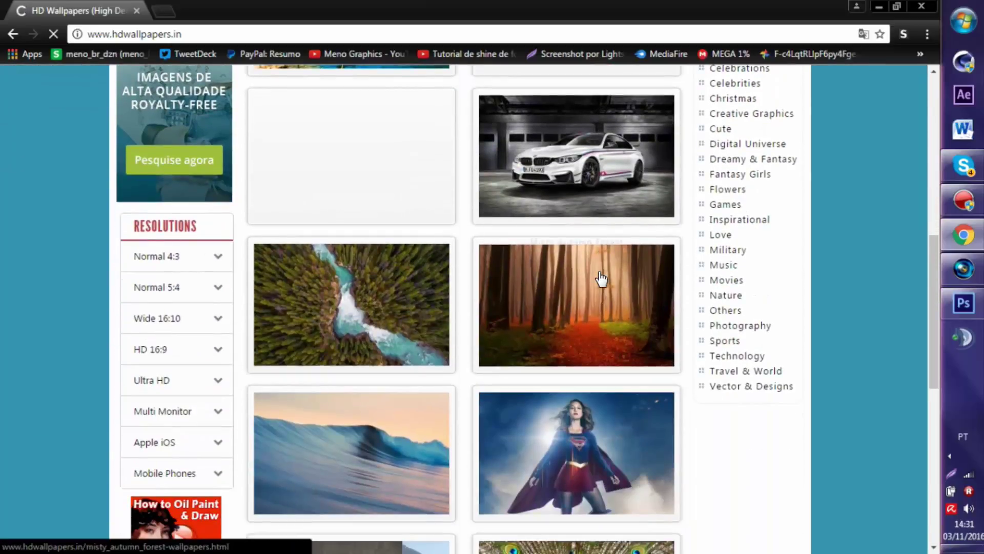
{"action": "left_click", "coordinate": [559, 282]}
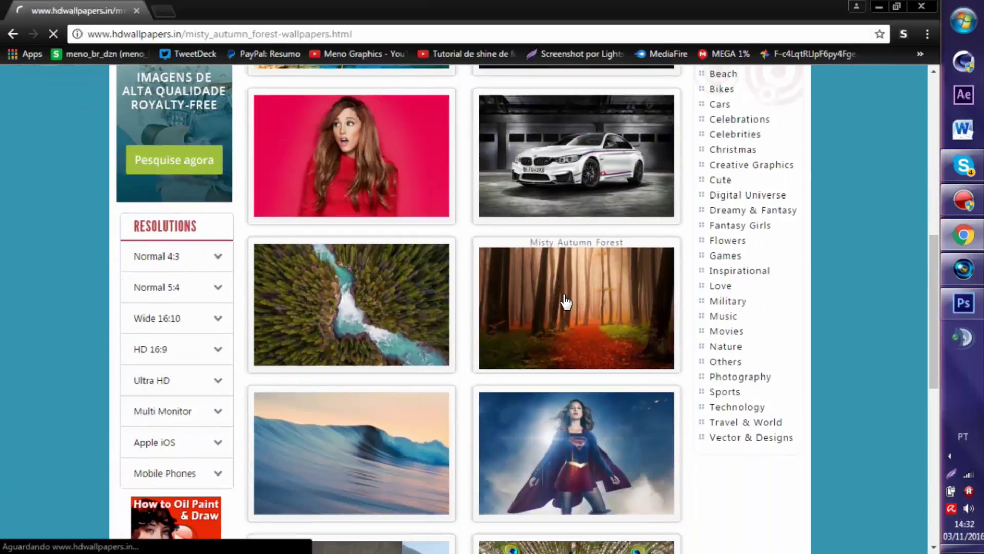
{"action": "scroll", "coordinate": [488, 251], "scroll_direction": "down", "scroll_amount": 4}
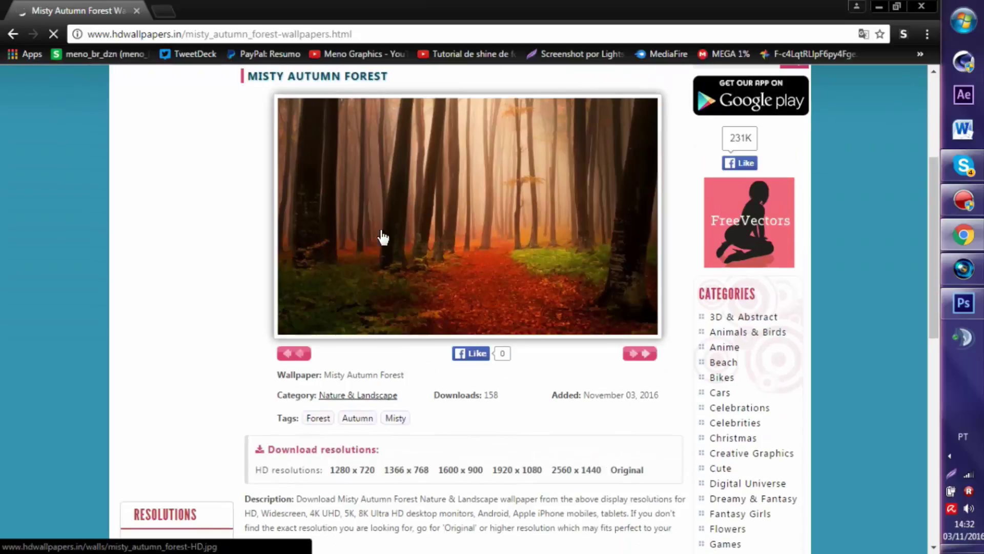
Step: Open the full-size original of the Misty Autumn Forest wallpaper in a new browser tab
{"action": "scroll", "coordinate": [379, 235], "scroll_direction": "down", "scroll_amount": 7}
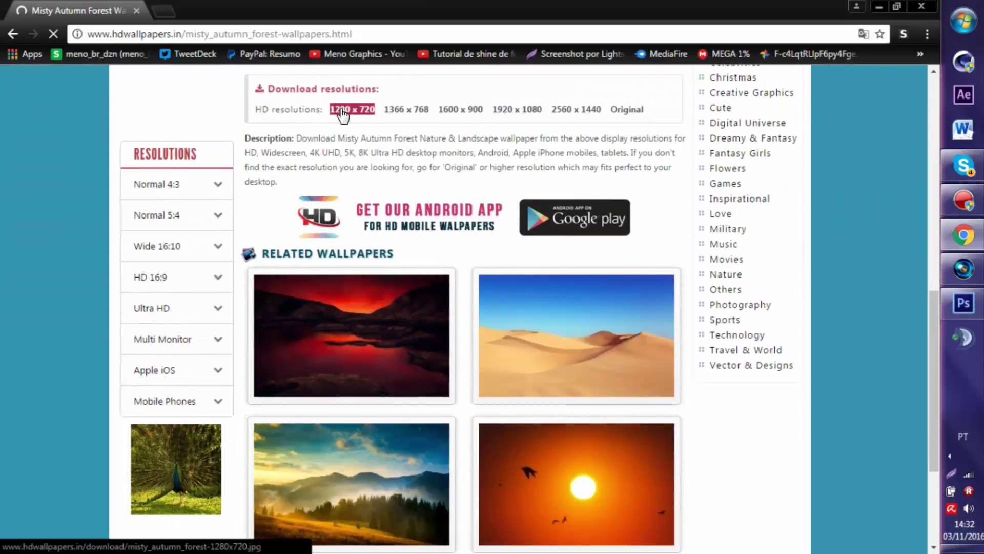
{"action": "left_click", "coordinate": [569, 114]}
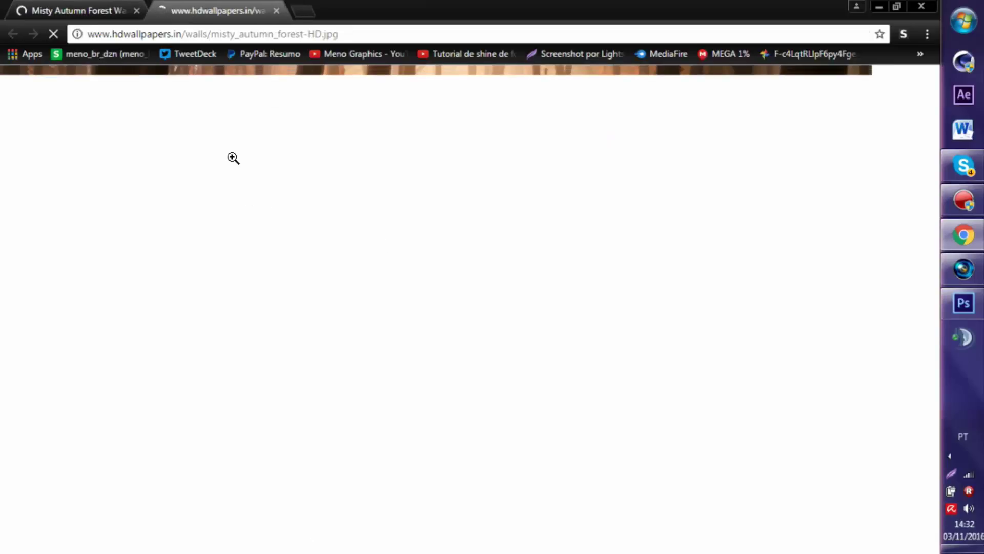
{"action": "left_click_drag", "start_coordinate": [979, 546], "coordinate": [35, 21]}
{"action": "left_click", "coordinate": [964, 235]}
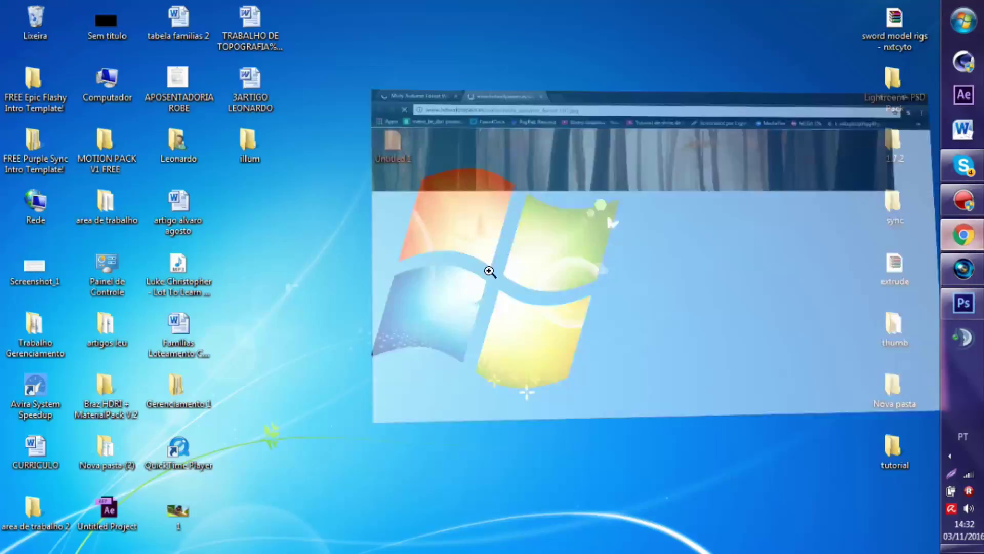
{"action": "key", "text": "ctrl+1"}
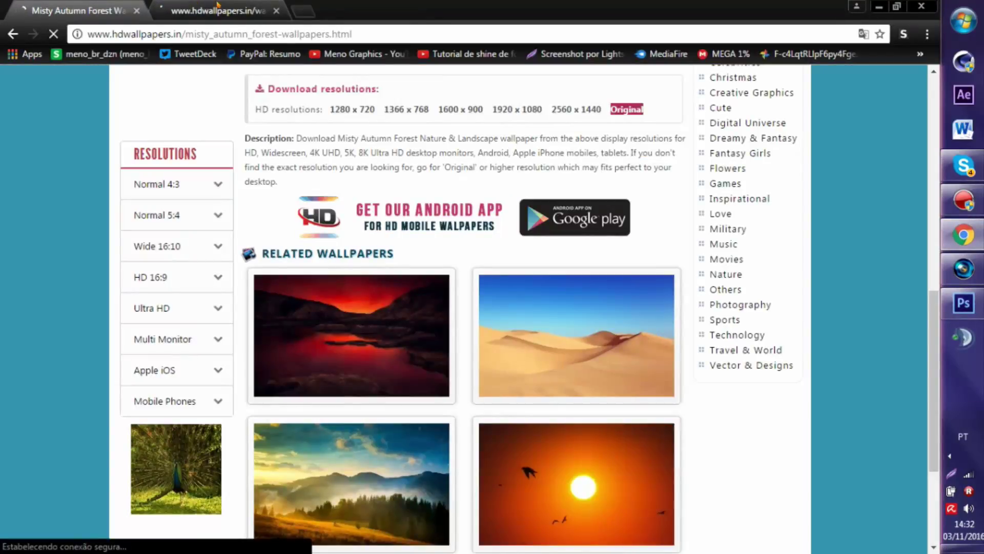
Step: Switch to Photoshop and examine the TUTORIAL lettering in Template YT.psd both close up and in full view
{"action": "left_click", "coordinate": [964, 302]}
{"action": "scroll", "coordinate": [275, 273], "scroll_direction": "down", "scroll_amount": 4}
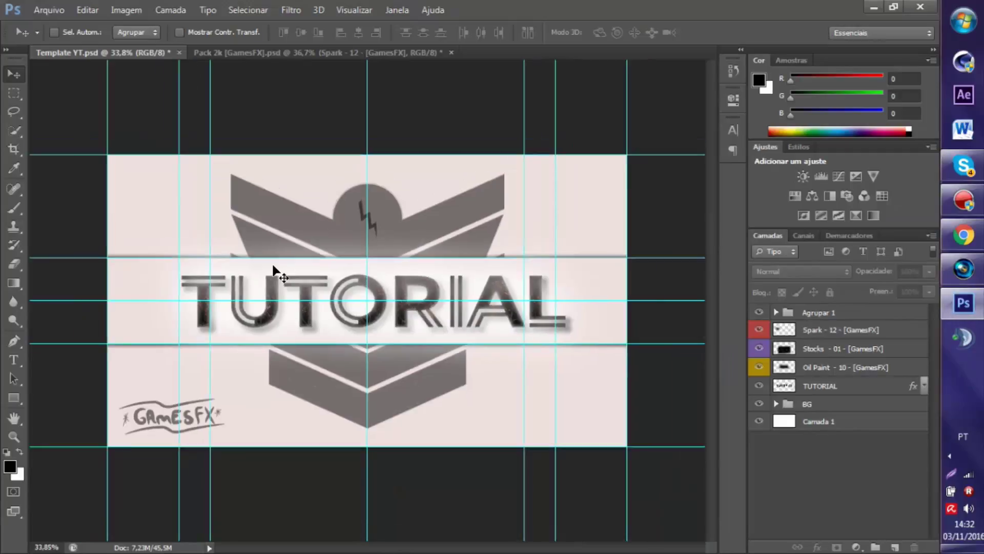
{"action": "scroll", "coordinate": [275, 279], "scroll_direction": "up", "scroll_amount": 4}
{"action": "scroll", "coordinate": [326, 288], "scroll_direction": "up", "scroll_amount": 2}
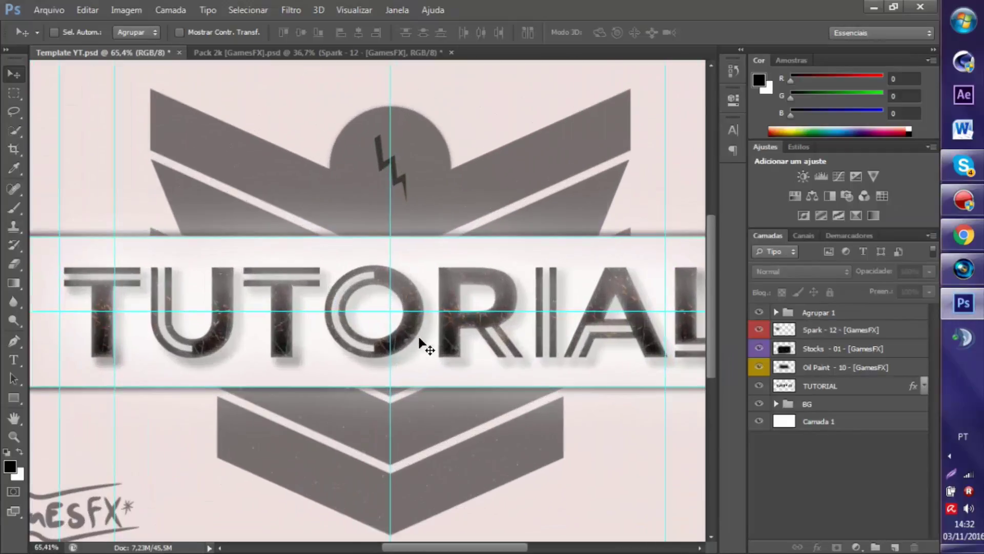
{"action": "scroll", "coordinate": [419, 339], "scroll_direction": "up", "scroll_amount": 4}
{"action": "scroll", "coordinate": [479, 306], "scroll_direction": "down", "scroll_amount": 3}
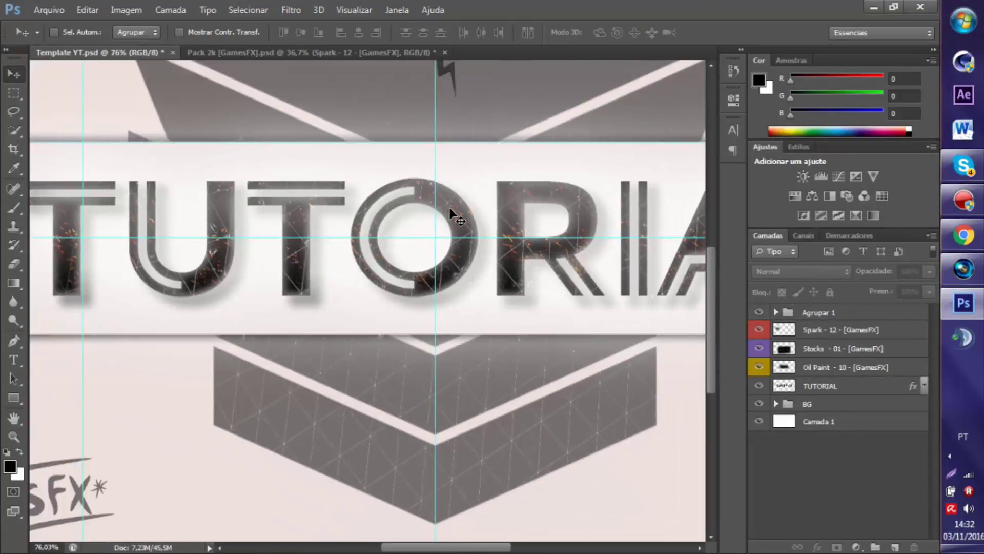
{"action": "scroll", "coordinate": [449, 207], "scroll_direction": "down", "scroll_amount": 3}
{"action": "scroll", "coordinate": [401, 238], "scroll_direction": "down", "scroll_amount": 1}
{"action": "scroll", "coordinate": [370, 295], "scroll_direction": "up", "scroll_amount": 3}
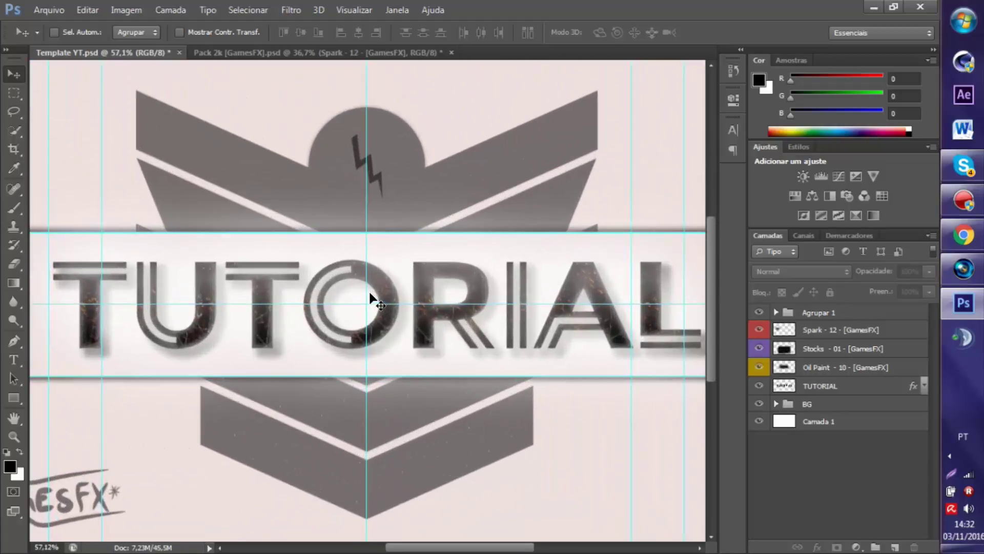
{"action": "scroll", "coordinate": [370, 297], "scroll_direction": "down", "scroll_amount": 3}
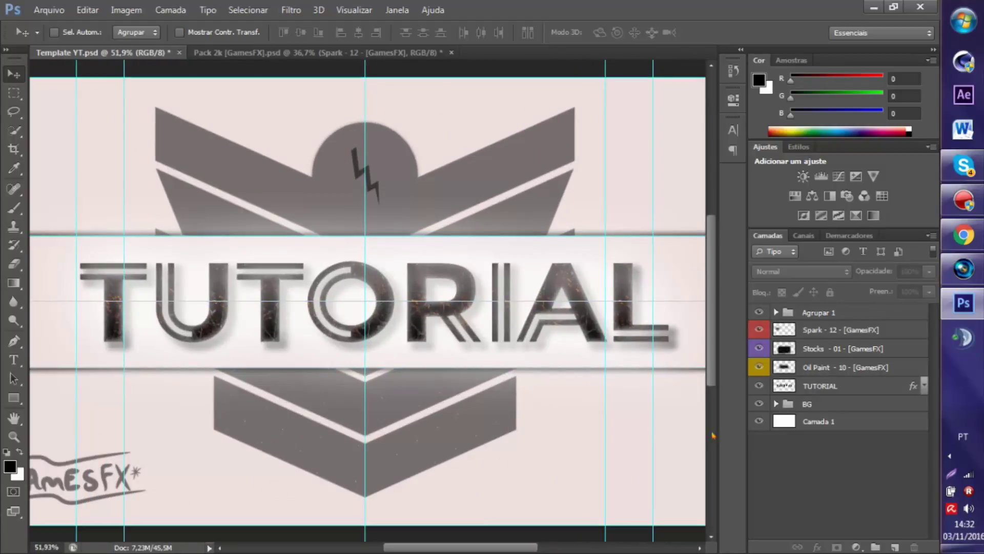
{"action": "key", "text": "ctrl+minus"}
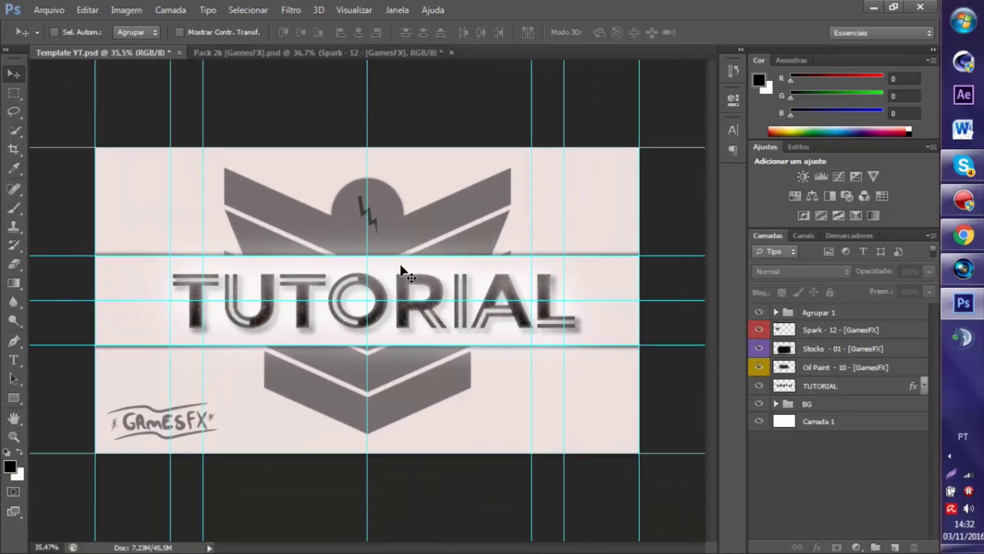
{"action": "left_click", "coordinate": [963, 236]}
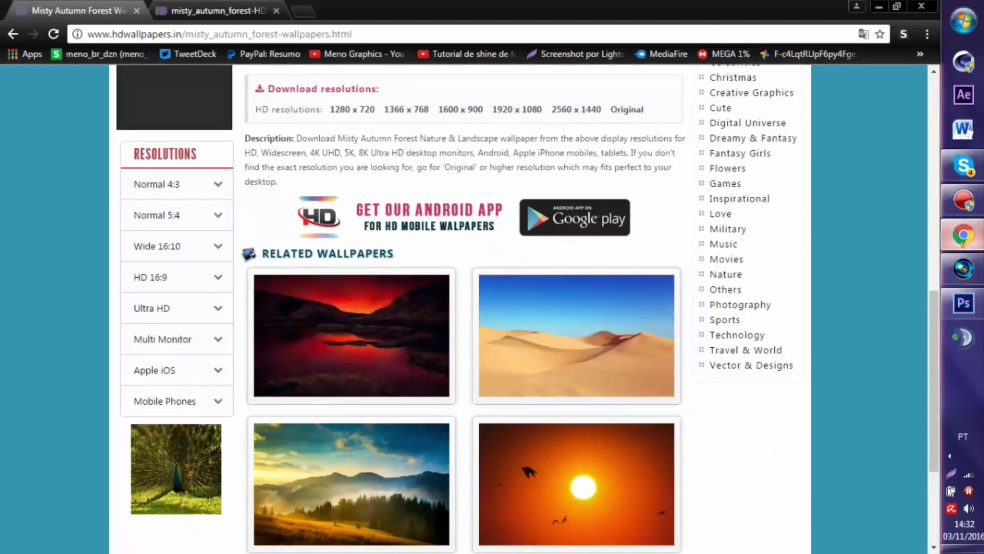
Step: Distort the TUTORIAL layer by pulling its upper-right corner up and outward, so the letters grow taller toward the right end
{"action": "left_click", "coordinate": [962, 236]}
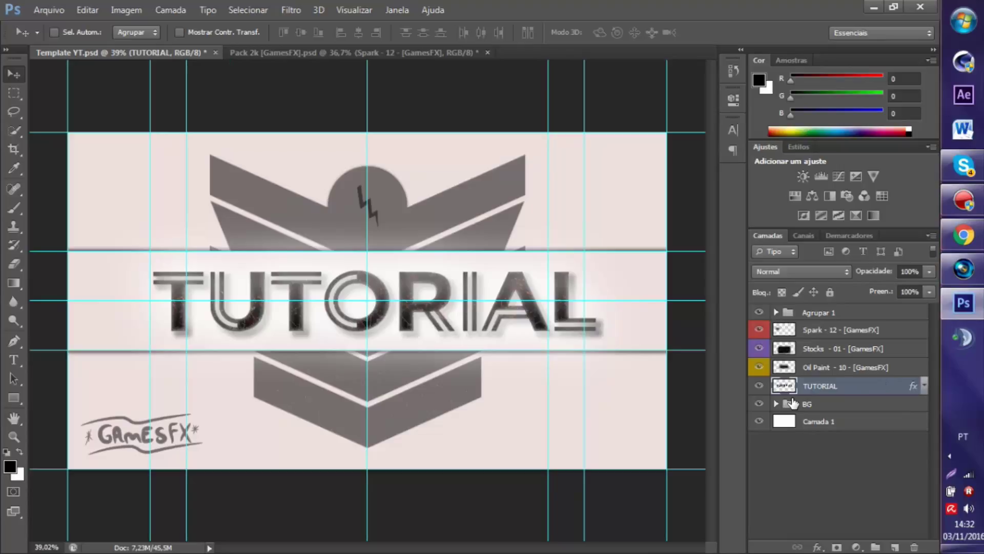
{"action": "key", "text": "ctrl+t"}
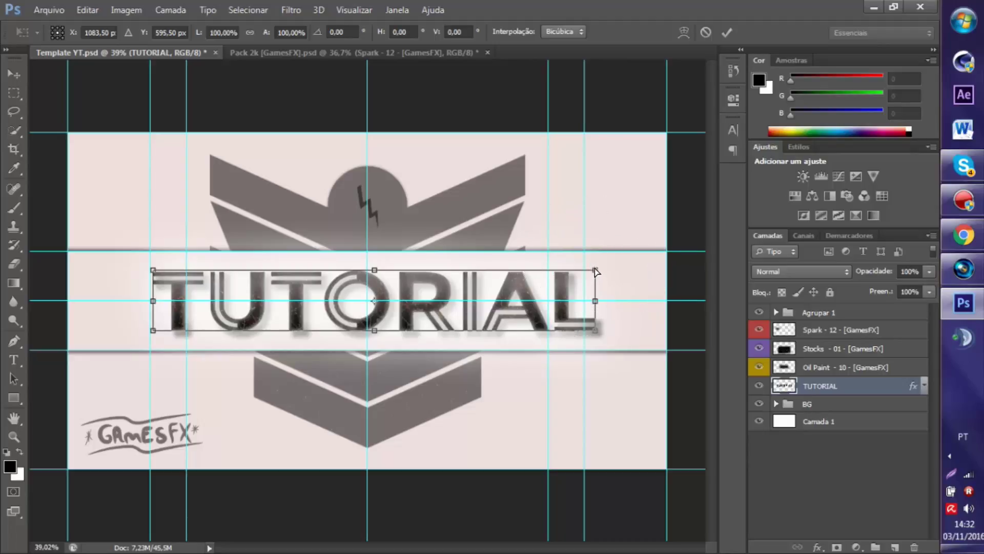
{"action": "left_click_drag", "start_coordinate": [595, 270], "coordinate": [608, 257]}
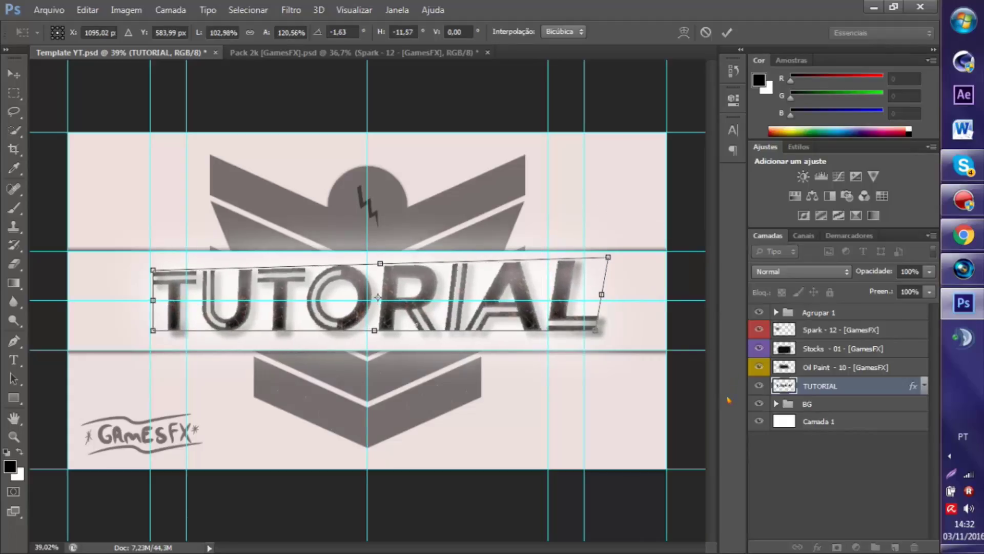
{"action": "key", "text": "Return"}
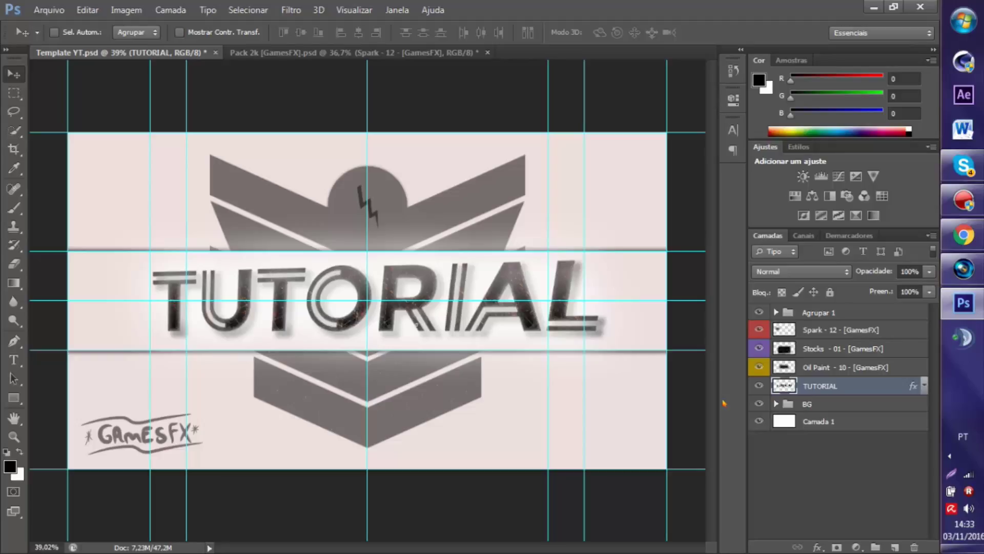
Step: Switch to the browser and save the full-size misty_autumn_forest-HD image to the desktop
{"action": "left_click", "coordinate": [963, 235]}
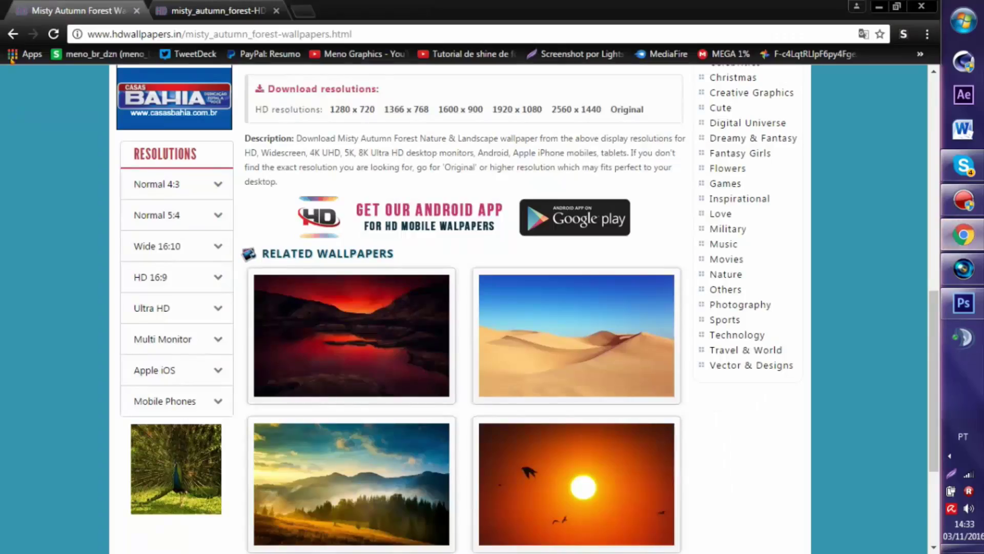
{"action": "left_click", "coordinate": [168, 4]}
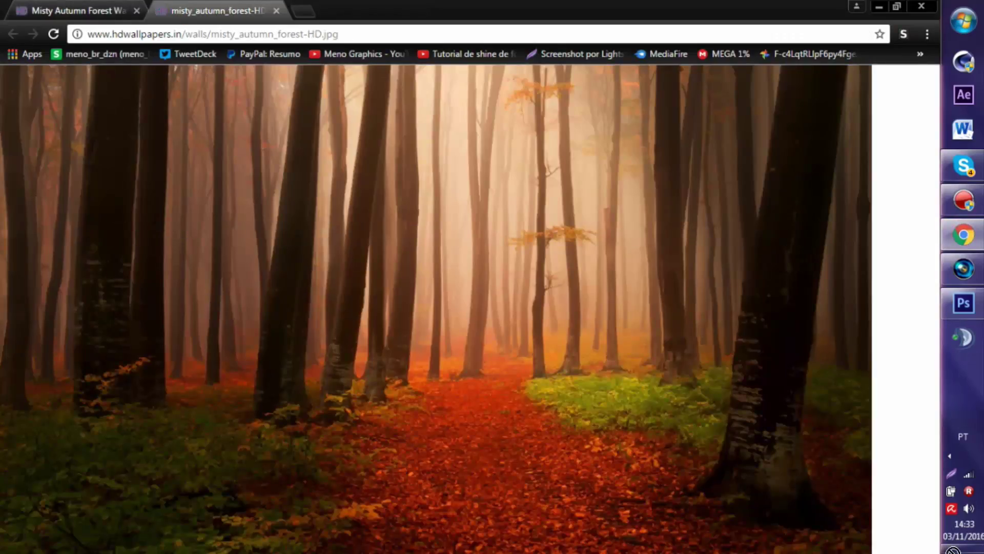
{"action": "left_click", "coordinate": [953, 547]}
{"action": "left_click_drag", "start_coordinate": [953, 547], "coordinate": [820, 451]}
Step: Return to Photoshop and open misty_autumn_forest-HD from the desktop folder
{"action": "left_click", "coordinate": [963, 303]}
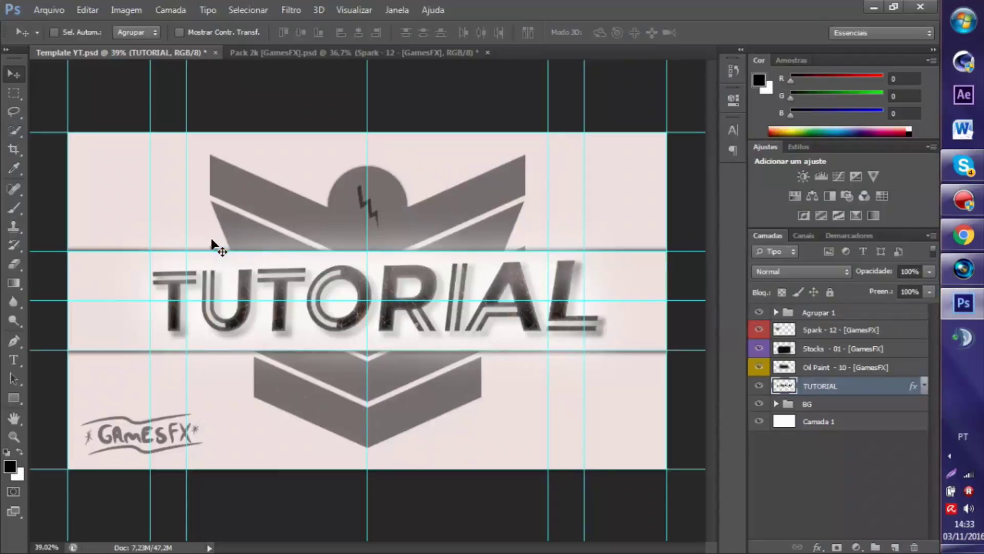
{"action": "left_click", "coordinate": [49, 9]}
{"action": "left_click", "coordinate": [82, 45]}
{"action": "left_click", "coordinate": [268, 202]}
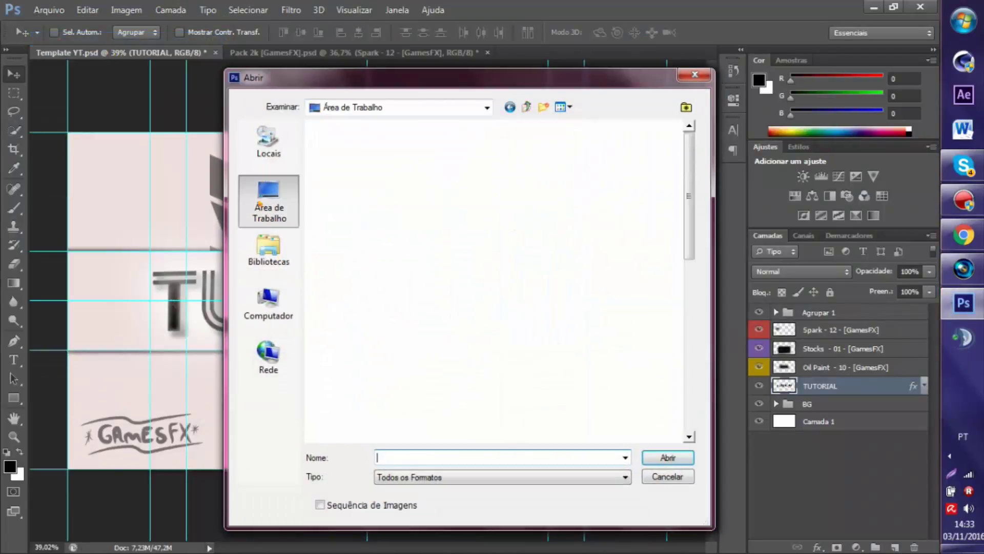
{"action": "scroll", "coordinate": [512, 282], "scroll_direction": "down", "scroll_amount": 6}
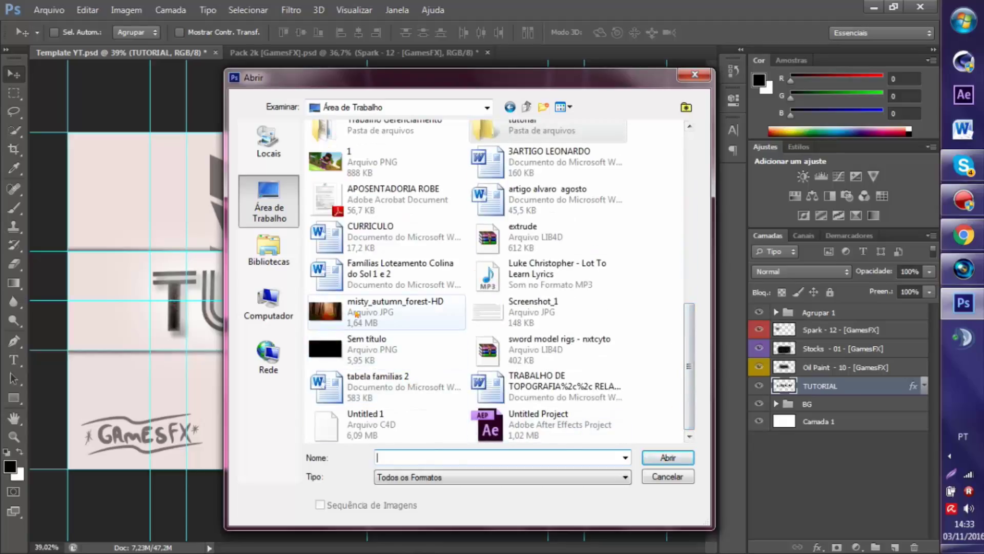
{"action": "double_click", "coordinate": [353, 310]}
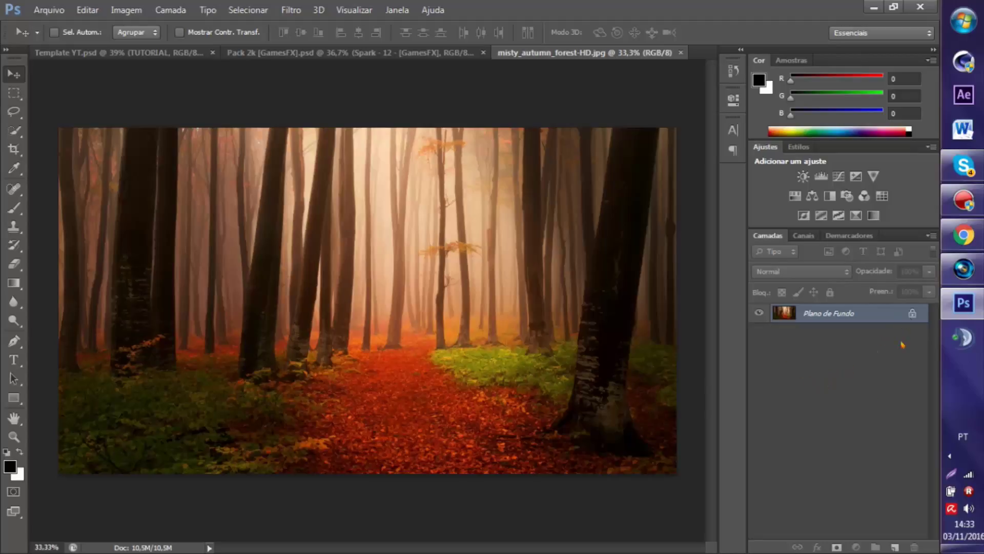
Step: Unlock the forest image's background layer as Camada 0 and copy it into Template YT.psd
{"action": "double_click", "coordinate": [910, 314]}
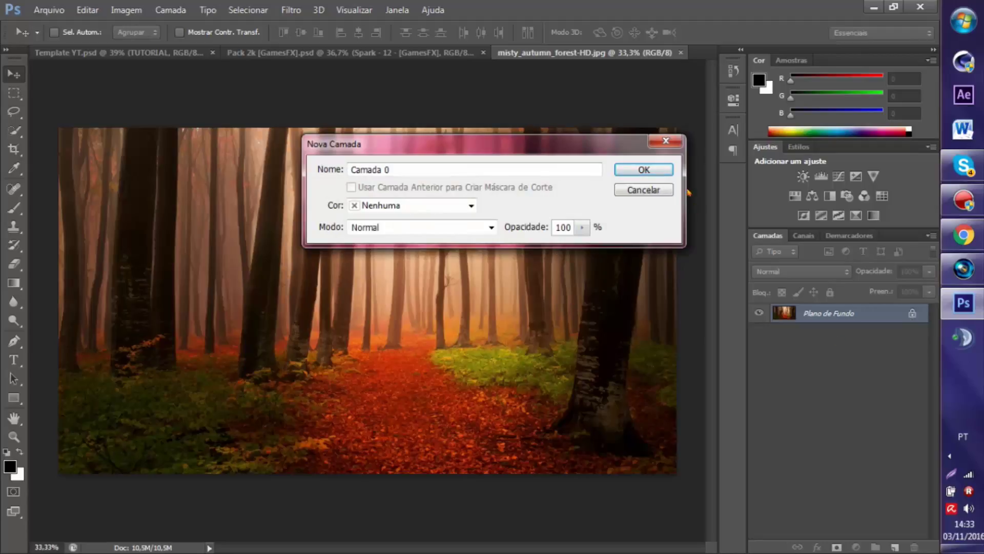
{"action": "left_click", "coordinate": [667, 172]}
{"action": "left_click_drag", "start_coordinate": [652, 310], "coordinate": [299, 296]}
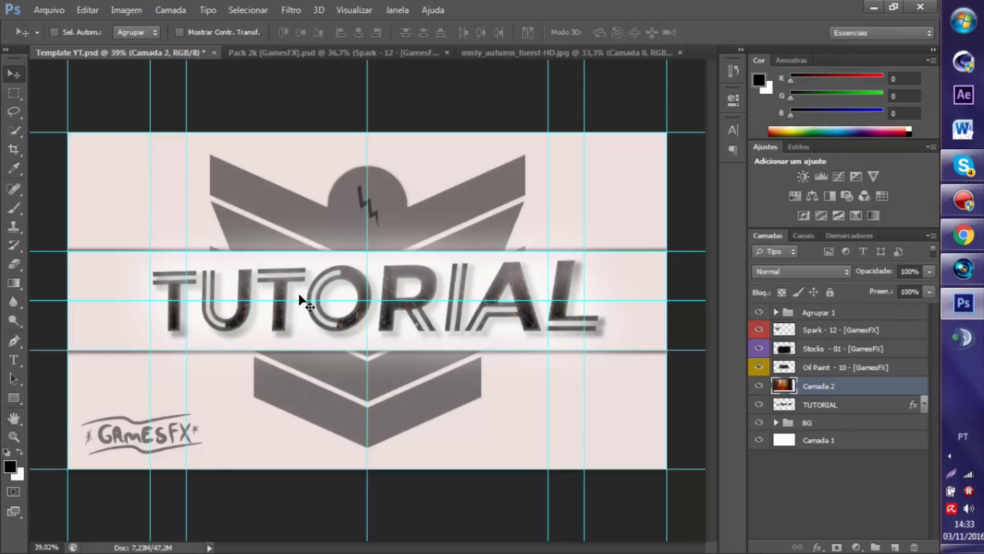
Step: Position the forest image to cover the whole canvas and place its layer directly beneath the TUTORIAL layer
{"action": "mouse_move", "coordinate": [367, 302]}
{"action": "left_mouse_down"}
{"action": "mouse_move", "coordinate": [438, 305]}
{"action": "mouse_move", "coordinate": [369, 310]}
{"action": "left_mouse_up"}
{"action": "left_click_drag", "start_coordinate": [461, 202], "coordinate": [542, 236]}
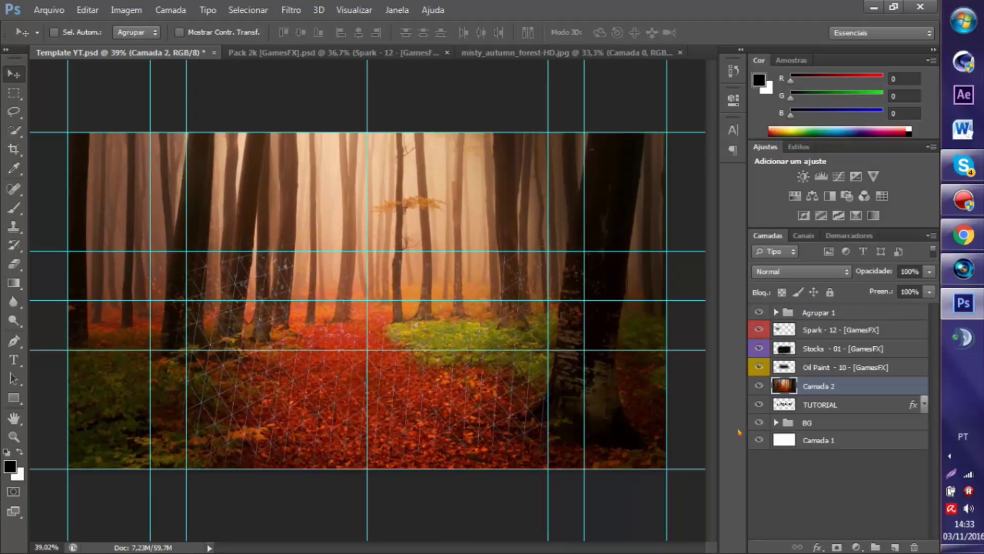
{"action": "mouse_move", "coordinate": [818, 385]}
{"action": "left_mouse_down"}
{"action": "mouse_move", "coordinate": [825, 436]}
{"action": "mouse_move", "coordinate": [818, 401]}
{"action": "left_mouse_up"}
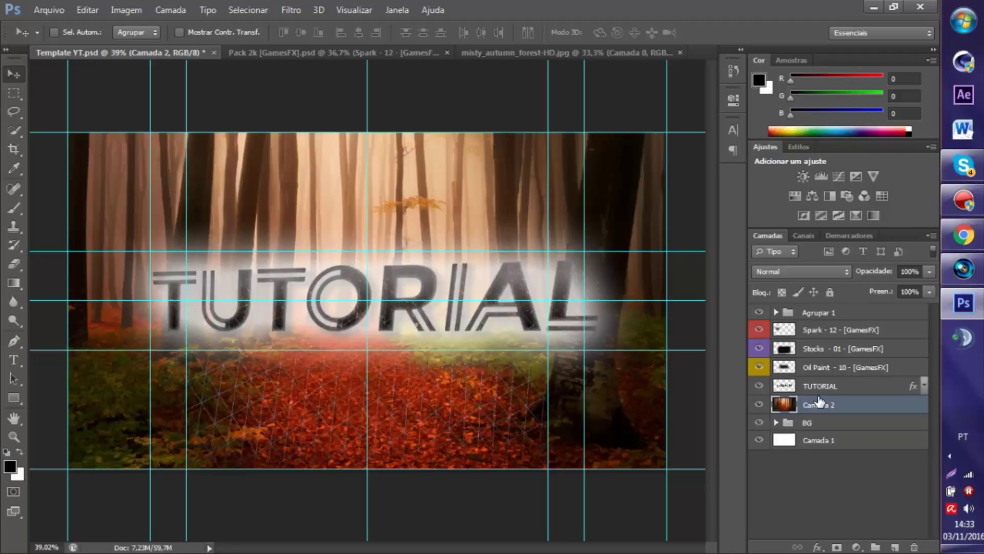
Step: Try the forest layer Camada 2 beneath the BG group, and return it to just below the TUTORIAL layer
{"action": "left_click", "coordinate": [776, 423]}
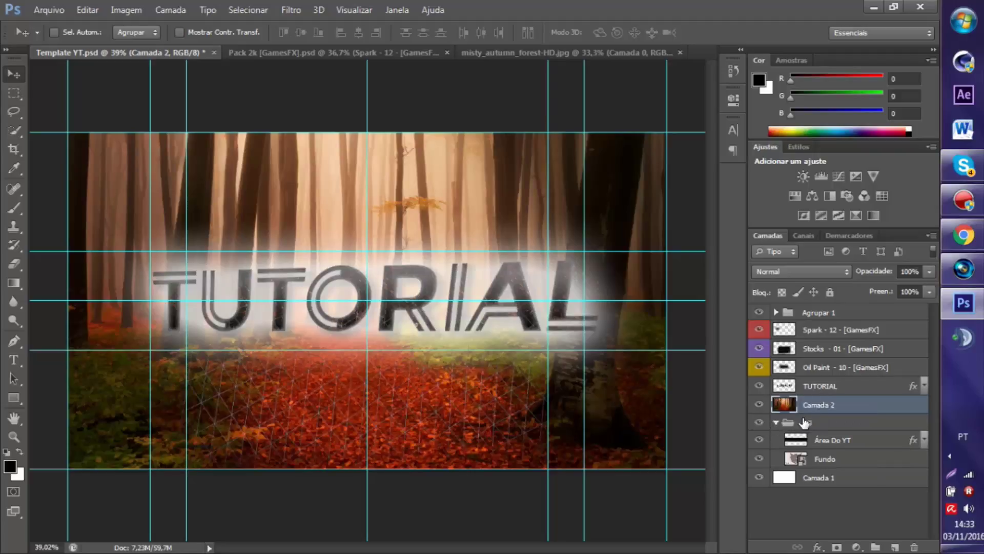
{"action": "left_click_drag", "start_coordinate": [829, 405], "coordinate": [805, 397]}
{"action": "left_click", "coordinate": [820, 504]}
{"action": "left_click", "coordinate": [776, 423]}
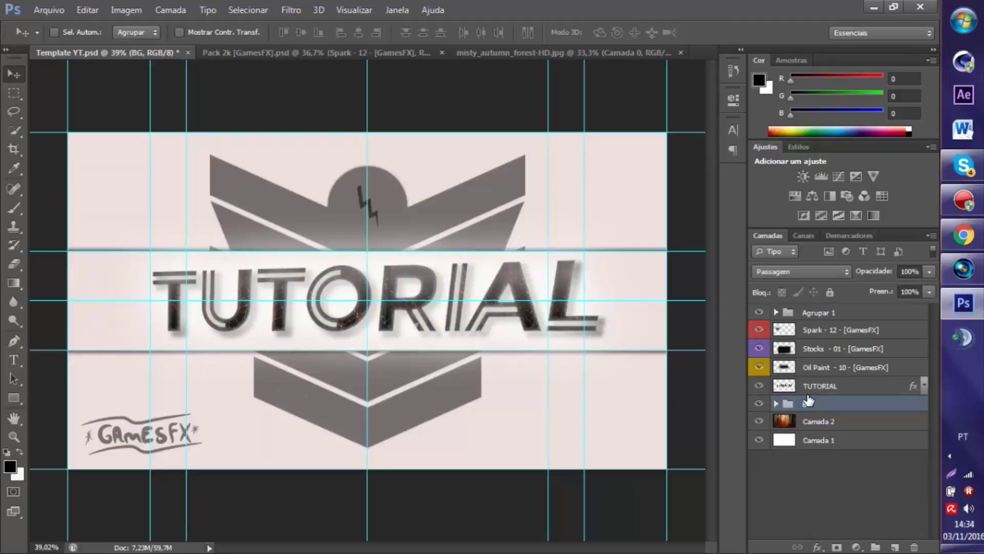
{"action": "left_click", "coordinate": [776, 404]}
{"action": "left_click", "coordinate": [814, 508]}
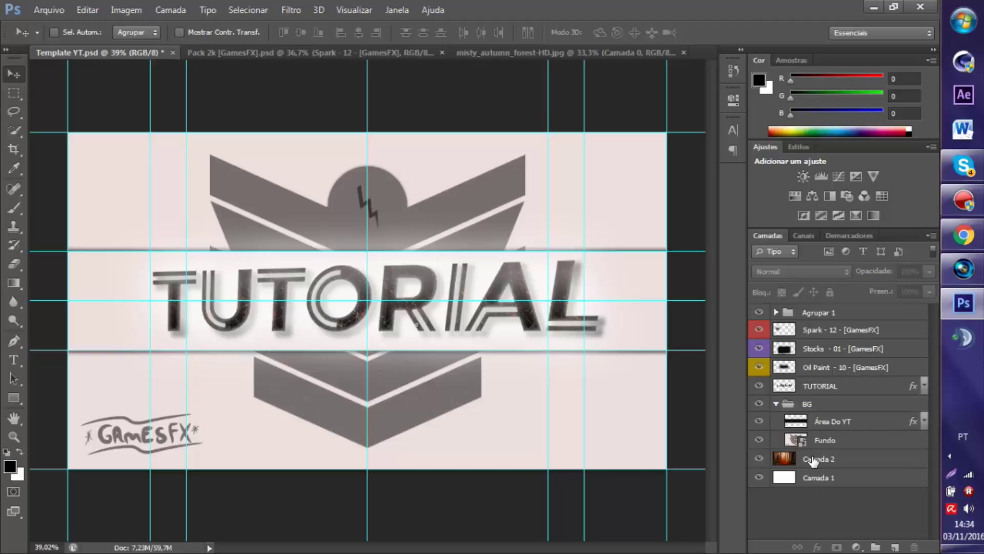
{"action": "left_click_drag", "start_coordinate": [814, 459], "coordinate": [814, 398]}
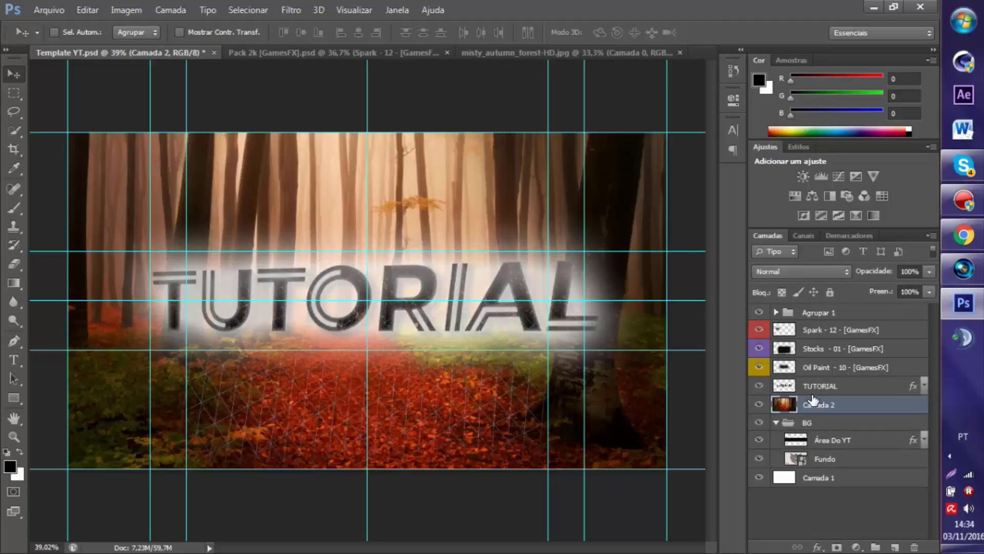
{"action": "left_click", "coordinate": [776, 422]}
Step: Delete the part of the forest image below the lower band guide using a rectangular selection, and clear the selection
{"action": "left_click", "coordinate": [14, 93]}
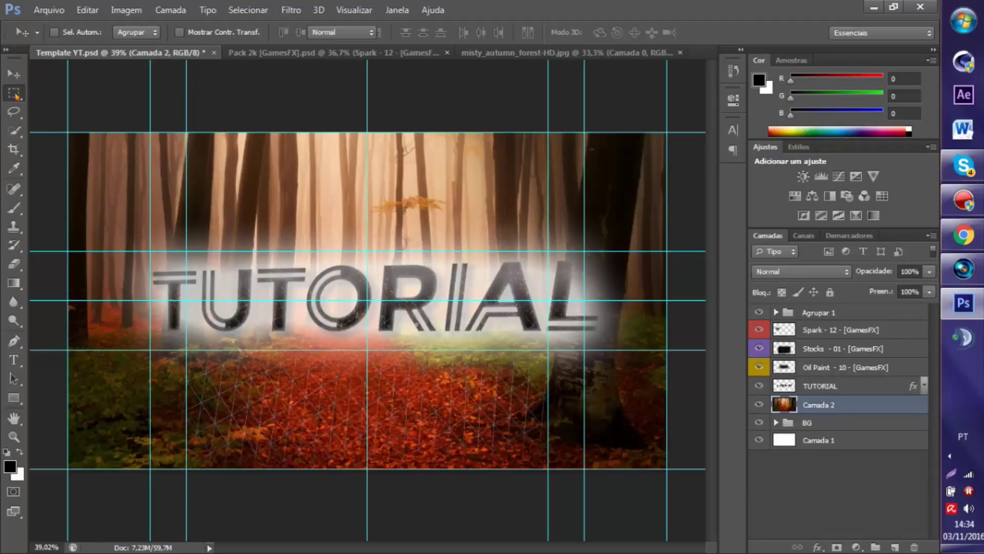
{"action": "left_click_drag", "start_coordinate": [63, 468], "coordinate": [666, 351]}
{"action": "key", "text": "Delete"}
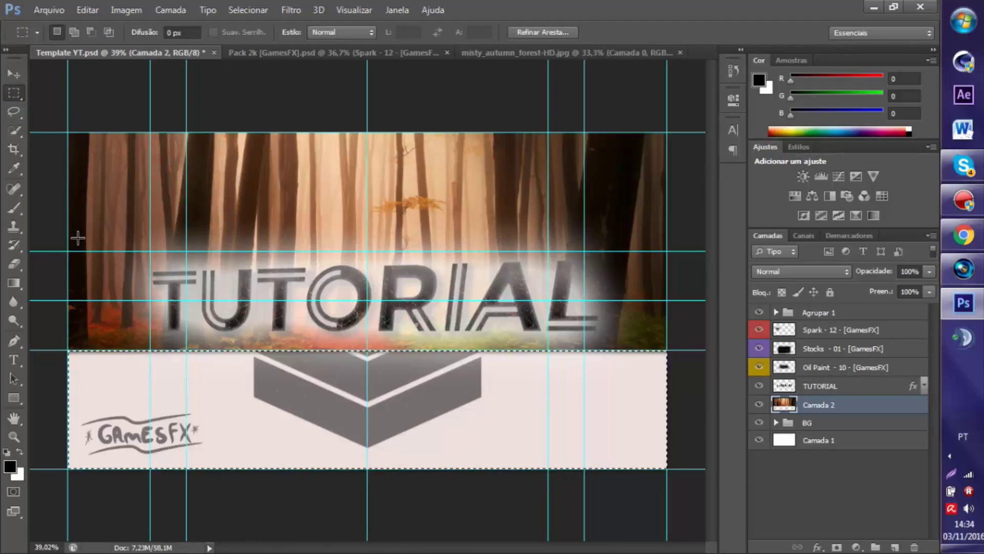
{"action": "key", "text": "ctrl+d"}
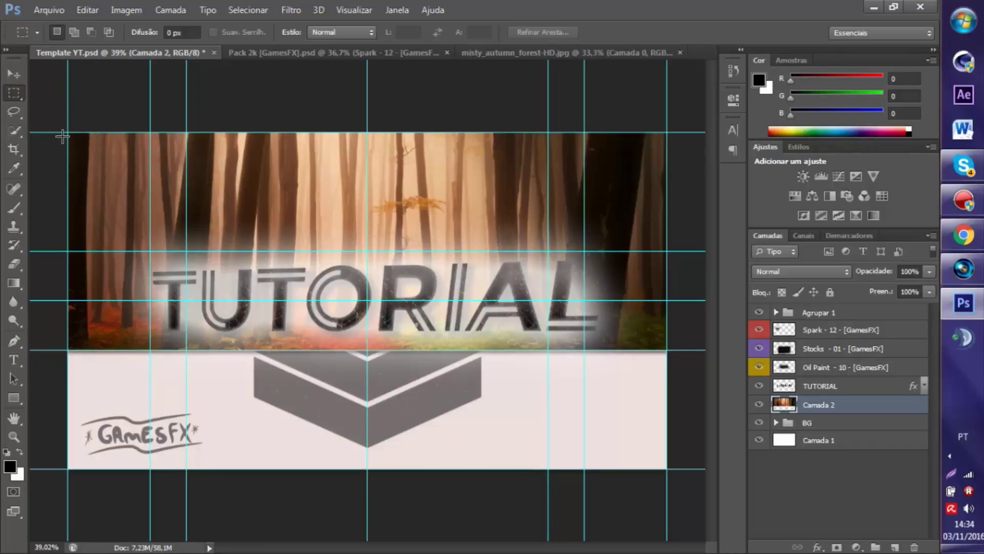
Step: Delete the part of the forest image above the upper band guide using a rectangular selection across the canvas width
{"action": "left_click_drag", "start_coordinate": [66, 131], "coordinate": [666, 251]}
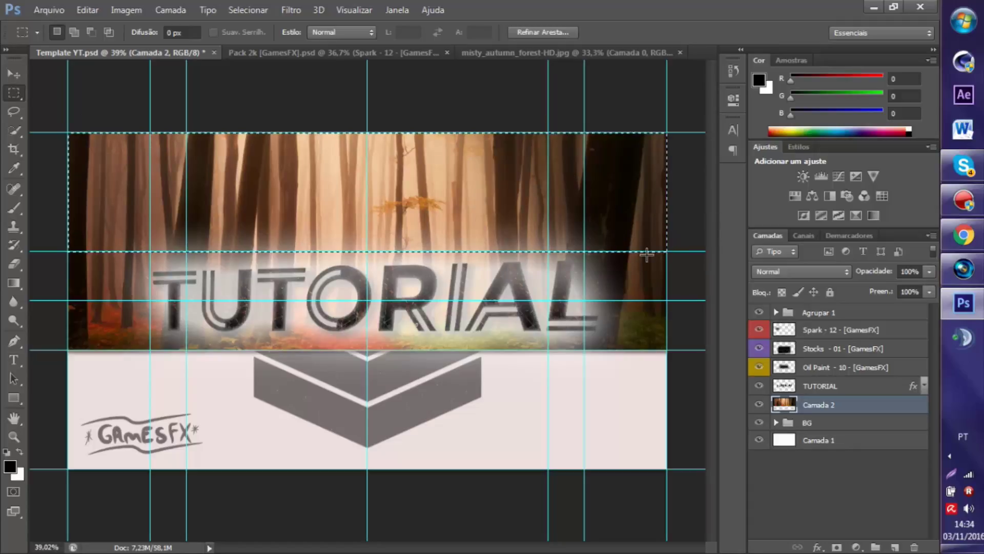
{"action": "key", "text": "Delete"}
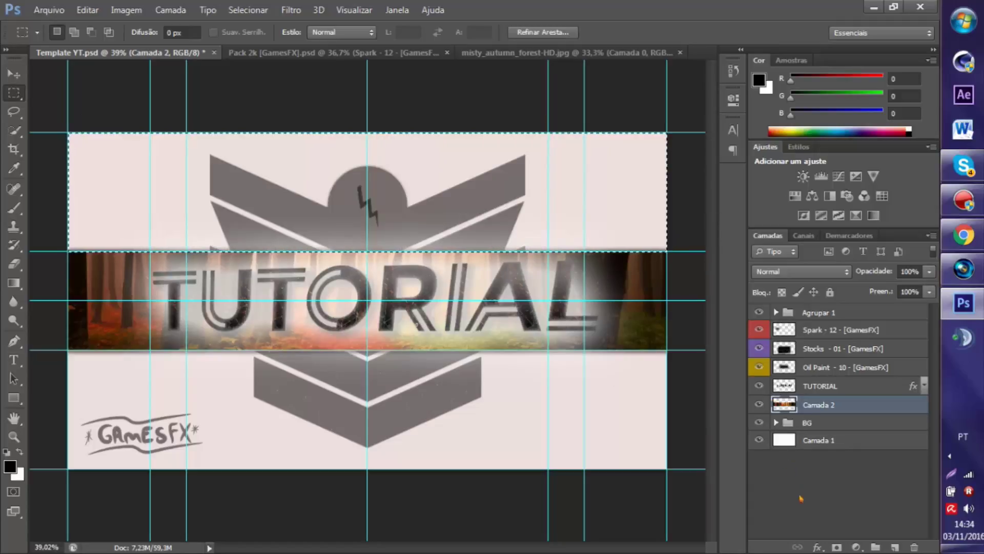
{"action": "left_click", "coordinate": [830, 487]}
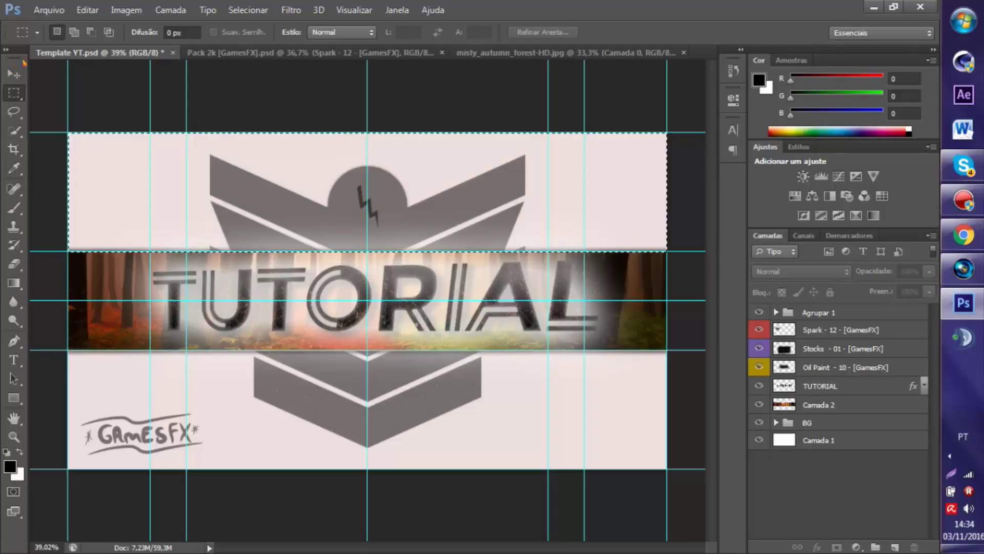
Step: Open the Outer Glow settings of the TUTORIAL layer's style and set the glow's spread to 31%
{"action": "key", "text": "v"}
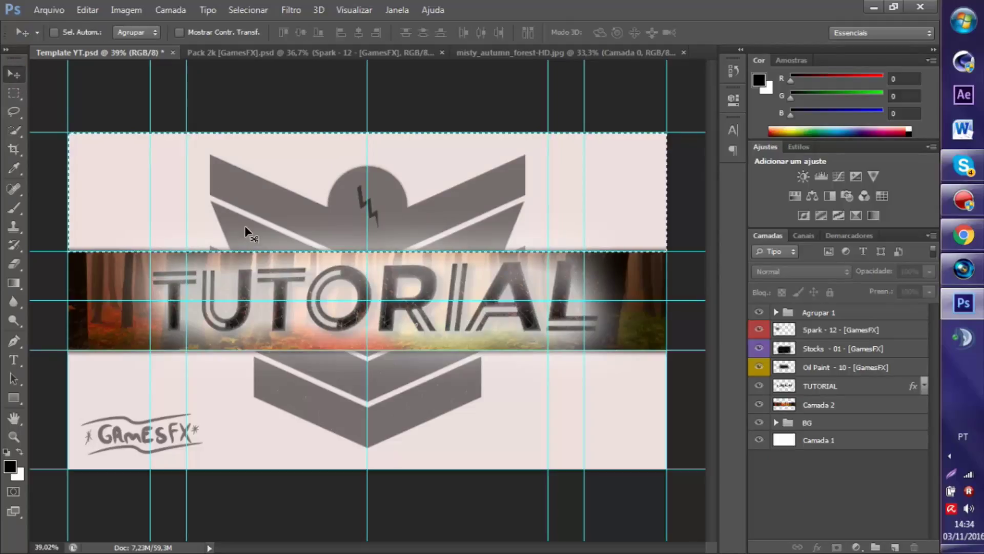
{"action": "double_click", "coordinate": [814, 387]}
{"action": "left_click", "coordinate": [870, 388]}
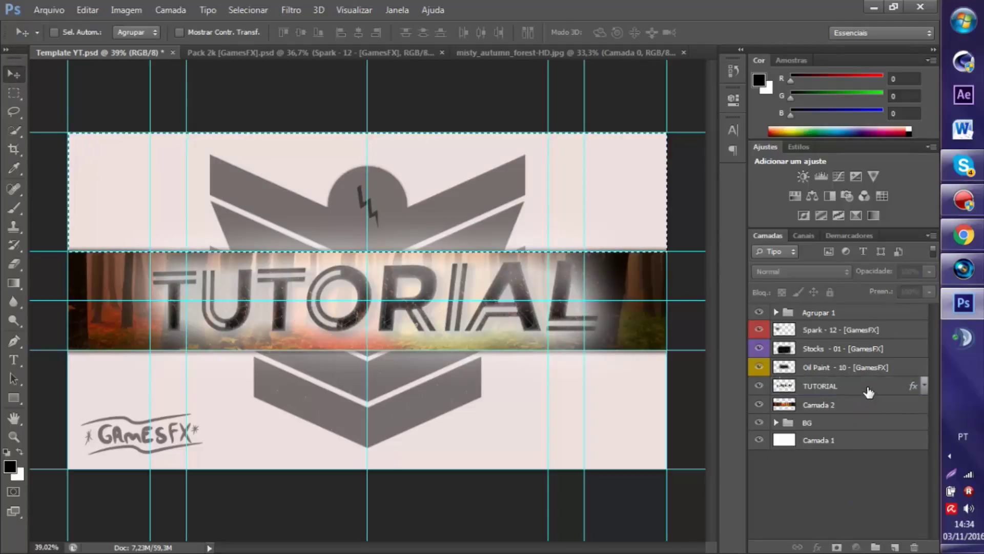
{"action": "double_click", "coordinate": [869, 387]}
{"action": "left_click_drag", "start_coordinate": [465, 186], "coordinate": [889, 168]}
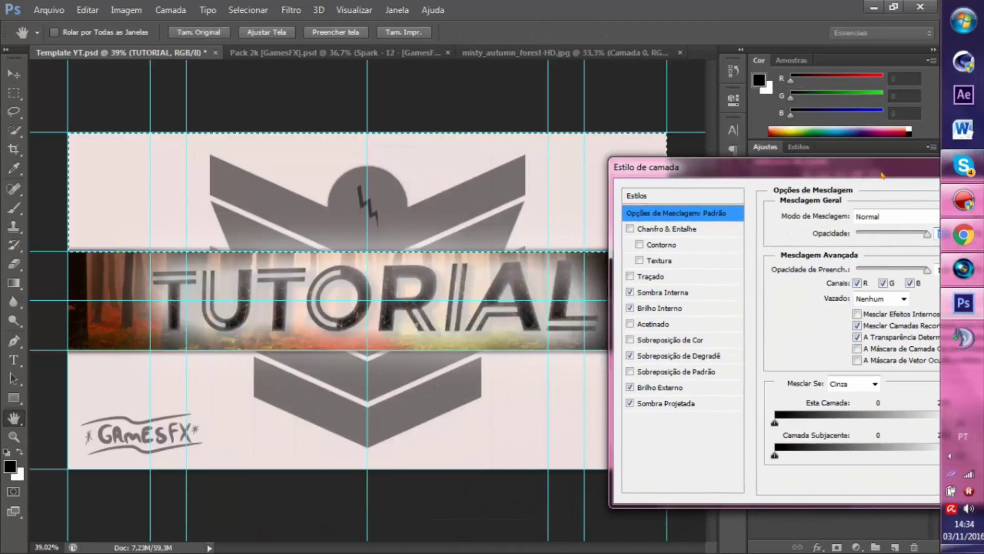
{"action": "left_click", "coordinate": [659, 403]}
{"action": "left_click", "coordinate": [659, 387]}
{"action": "left_click_drag", "start_coordinate": [743, 160], "coordinate": [667, 101]}
{"action": "left_click_drag", "start_coordinate": [834, 277], "coordinate": [798, 266]}
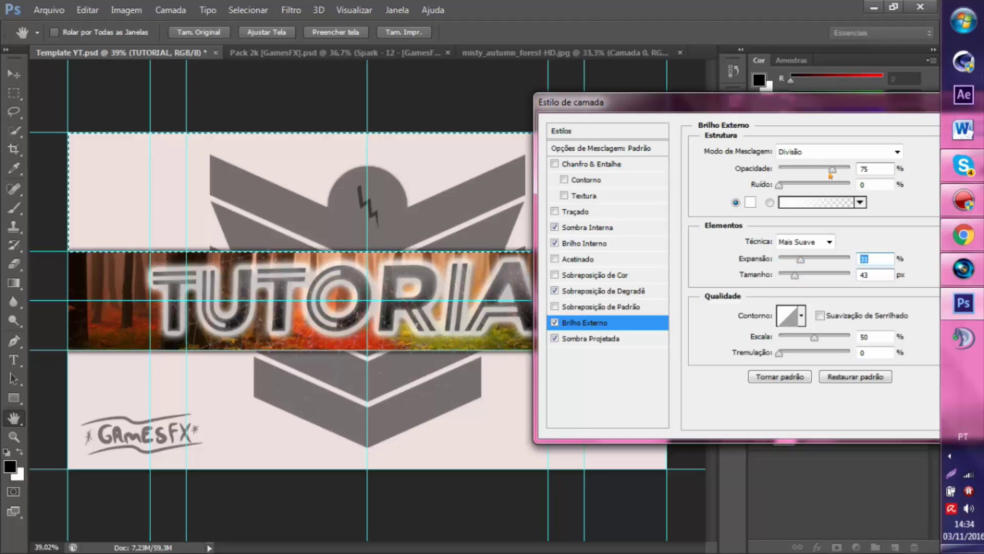
Step: Raise the TUTORIAL outer glow's opacity to 100%, shrink its size to a thin outline, and apply the layer style
{"action": "mouse_move", "coordinate": [831, 171]}
{"action": "left_mouse_down"}
{"action": "mouse_move", "coordinate": [808, 175]}
{"action": "mouse_move", "coordinate": [844, 186]}
{"action": "left_mouse_up"}
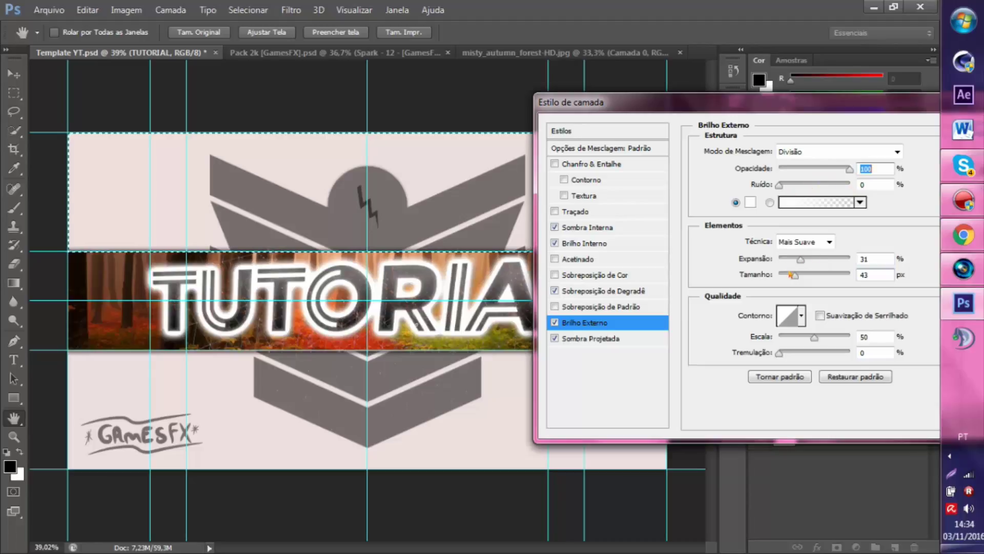
{"action": "left_click_drag", "start_coordinate": [792, 275], "coordinate": [780, 280]}
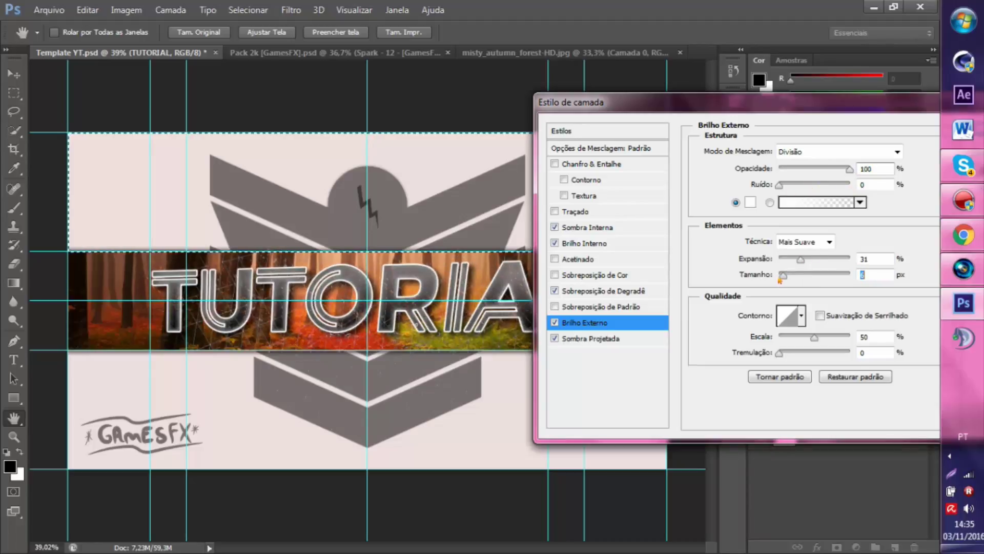
{"action": "left_click_drag", "start_coordinate": [839, 106], "coordinate": [548, 107]}
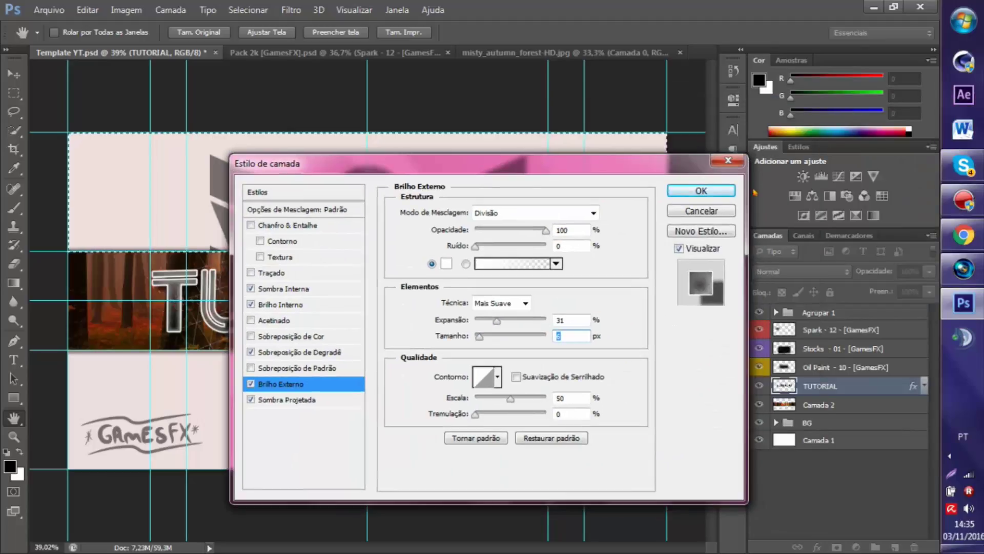
{"action": "left_click", "coordinate": [874, 128]}
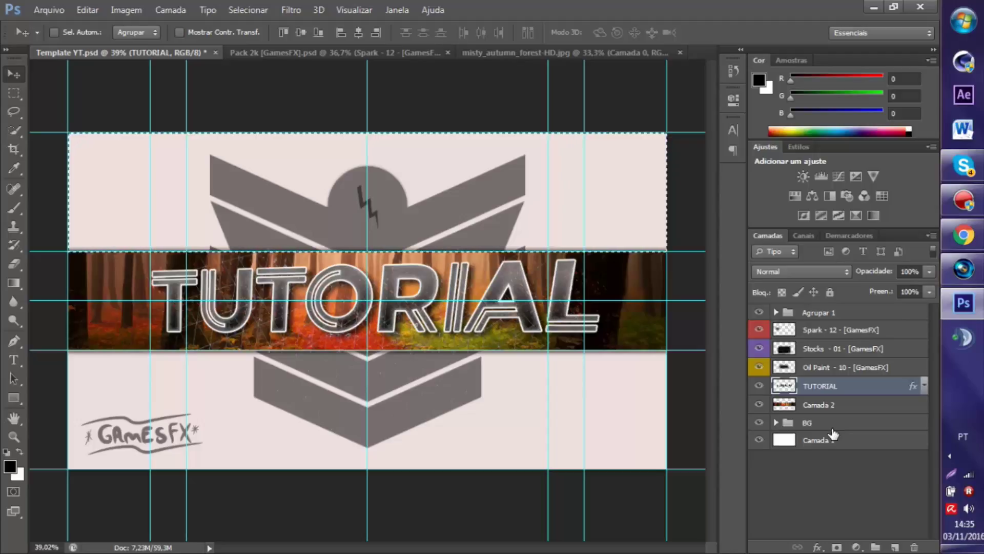
Step: Clear the rectangular selection above the forest band and return to the Move tool
{"action": "left_click", "coordinate": [14, 93]}
{"action": "left_click", "coordinate": [48, 81]}
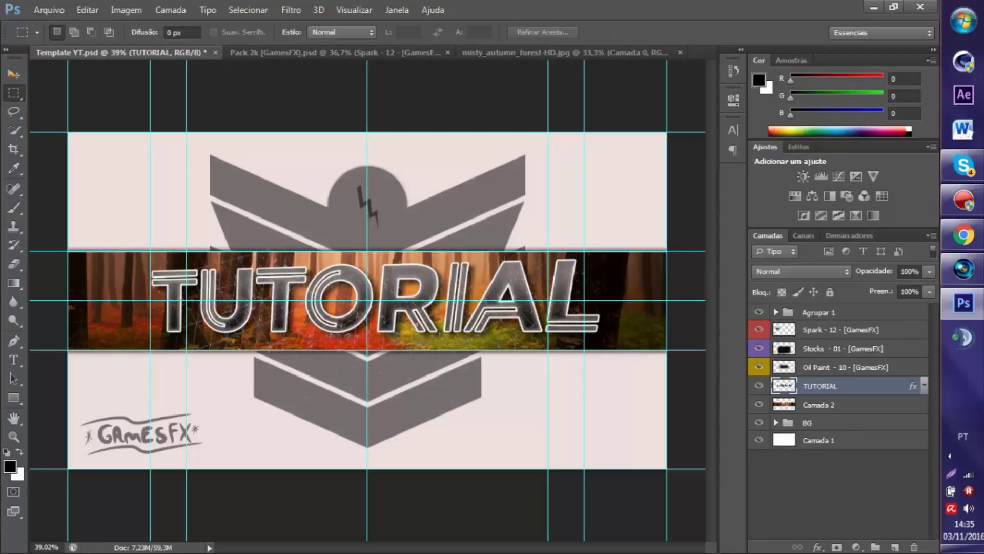
{"action": "left_click", "coordinate": [14, 74]}
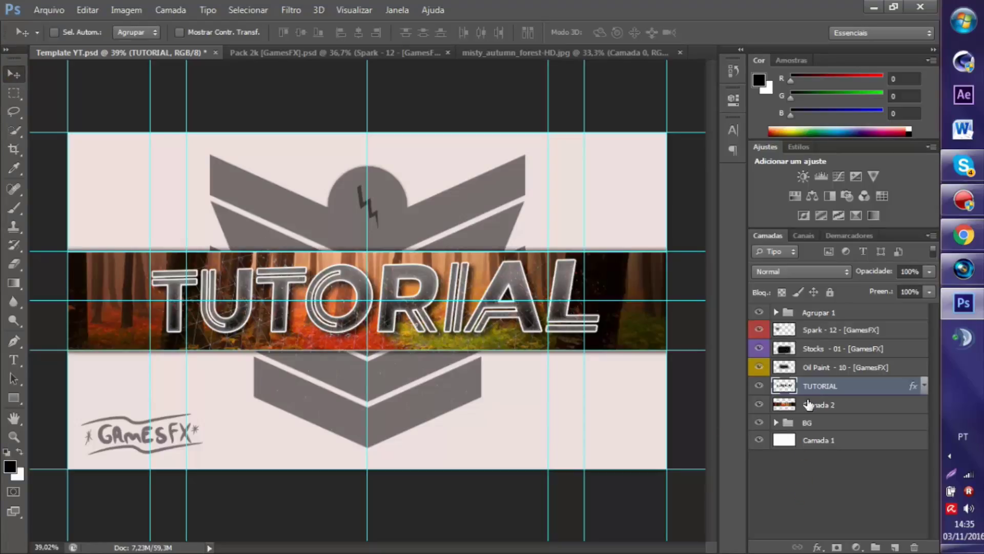
Step: Compare the banner with and without the Stocks - 01 layer, and delete that layer
{"action": "left_click", "coordinate": [813, 349]}
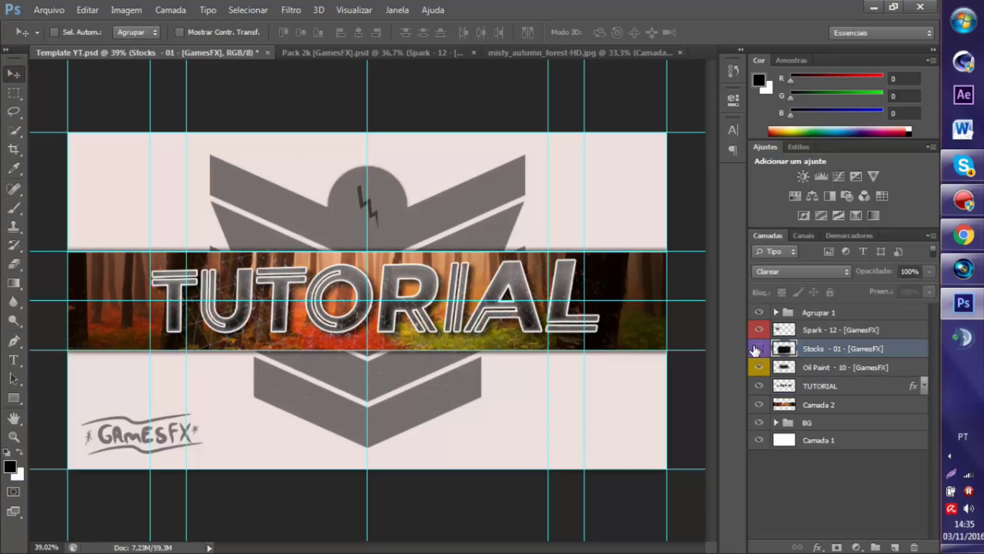
{"action": "left_click", "coordinate": [756, 348]}
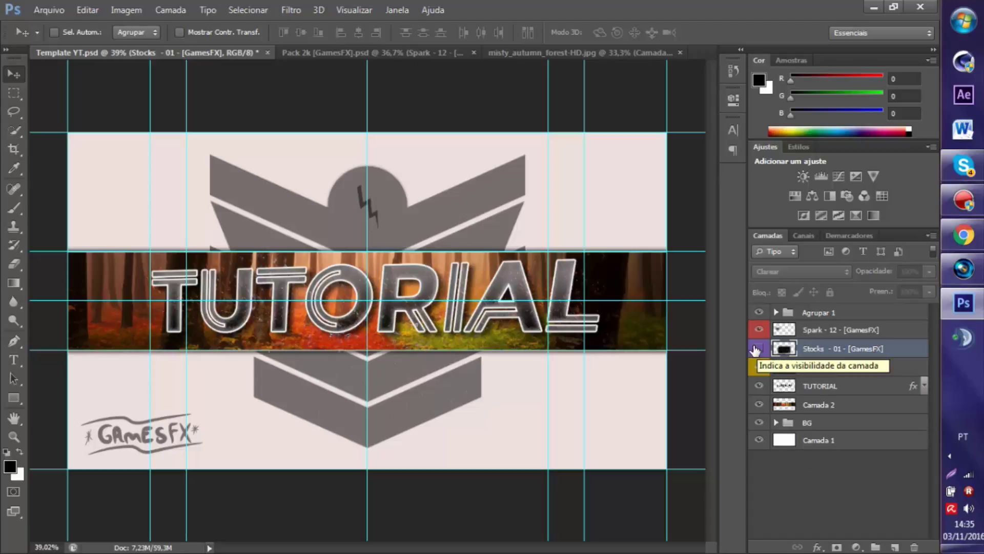
{"action": "left_click", "coordinate": [756, 349]}
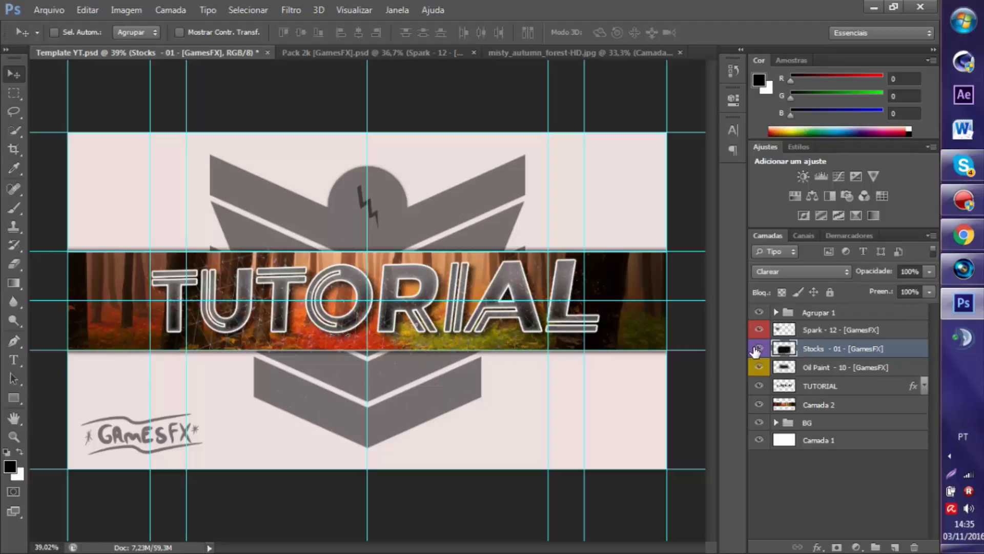
{"action": "left_click", "coordinate": [757, 349]}
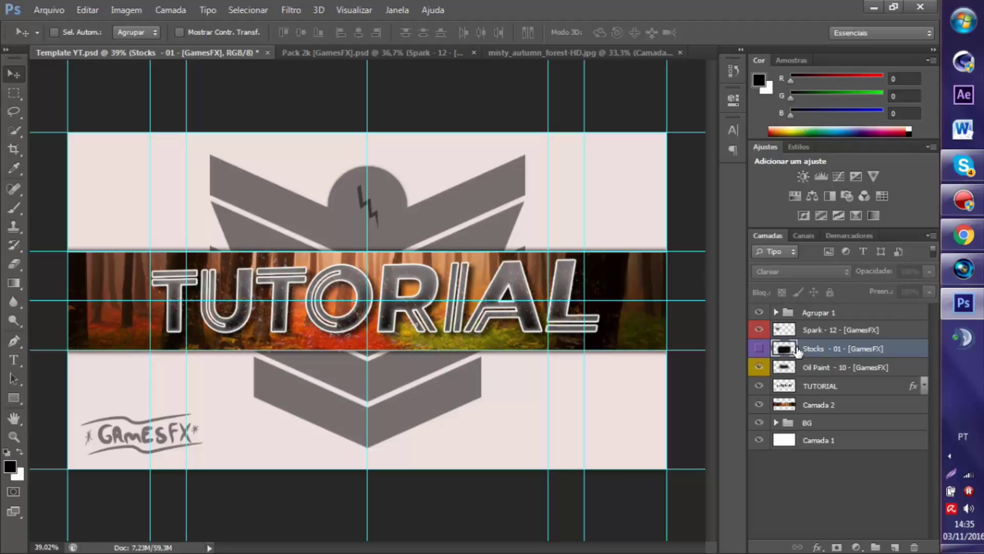
{"action": "left_click", "coordinate": [758, 349]}
{"action": "left_click", "coordinate": [759, 349]}
{"action": "left_click", "coordinate": [820, 348]}
{"action": "key", "text": "Delete"}
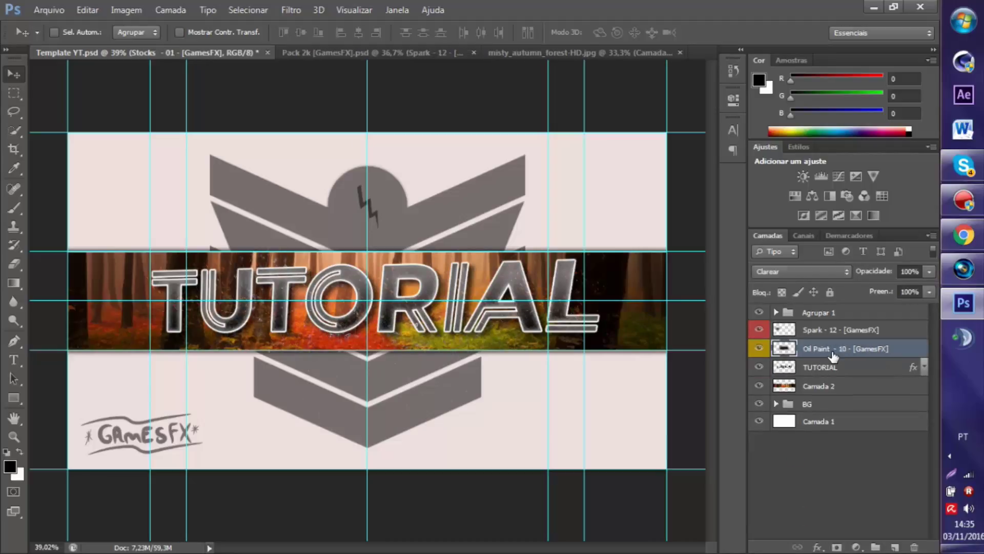
Step: Check the effect of the Spark - 12 layer by switching its visibility off and on
{"action": "left_click", "coordinate": [820, 330]}
{"action": "left_click", "coordinate": [759, 330]}
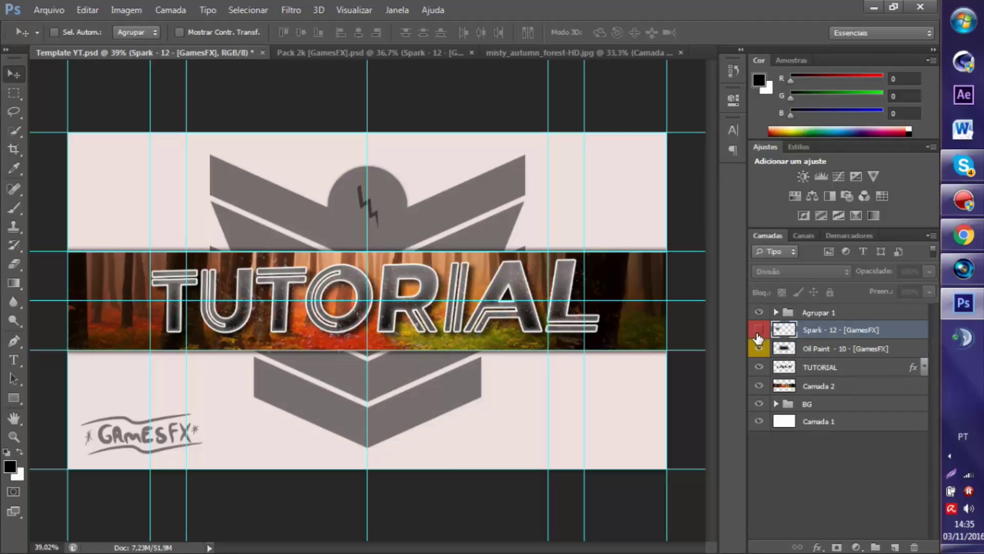
{"action": "left_click", "coordinate": [759, 330]}
{"action": "left_click", "coordinate": [758, 329]}
{"action": "left_click", "coordinate": [758, 329]}
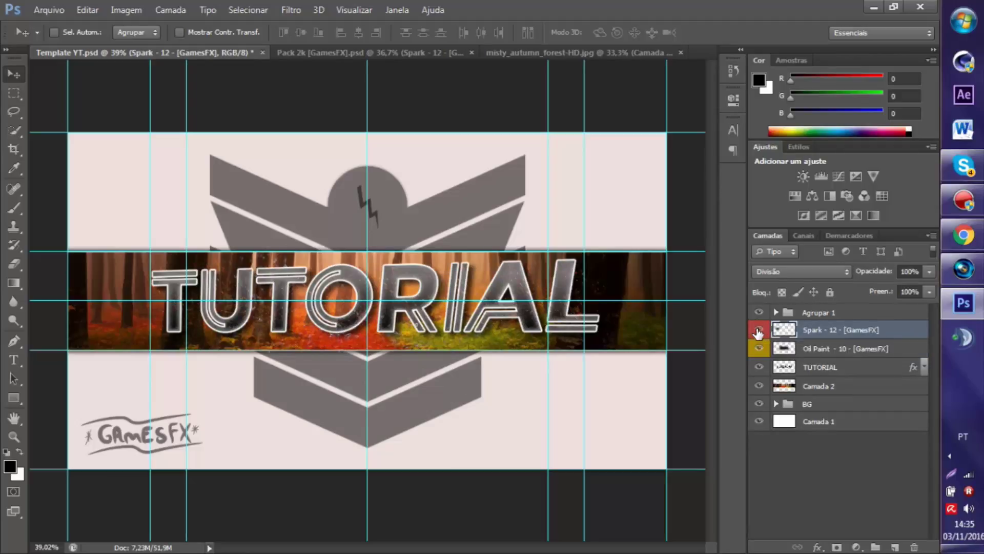
Step: Hide the Agrupar 1 group, recheck the Spark - 12 layer's visibility, and delete the Agrupar 1 group
{"action": "left_click", "coordinate": [759, 312]}
{"action": "left_click", "coordinate": [759, 329]}
{"action": "left_click", "coordinate": [758, 330]}
{"action": "left_click", "coordinate": [747, 317]}
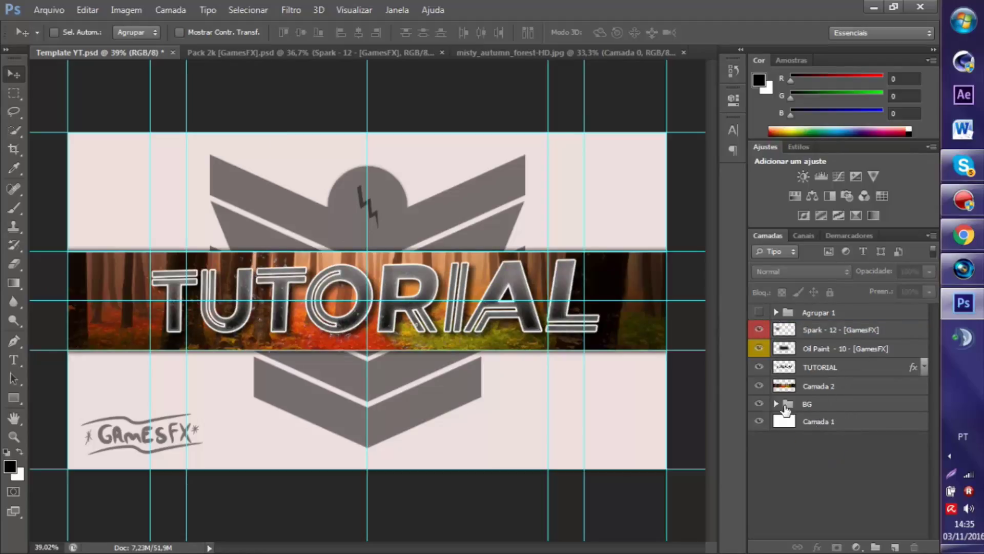
{"action": "left_click", "coordinate": [825, 313]}
{"action": "key", "text": "Delete"}
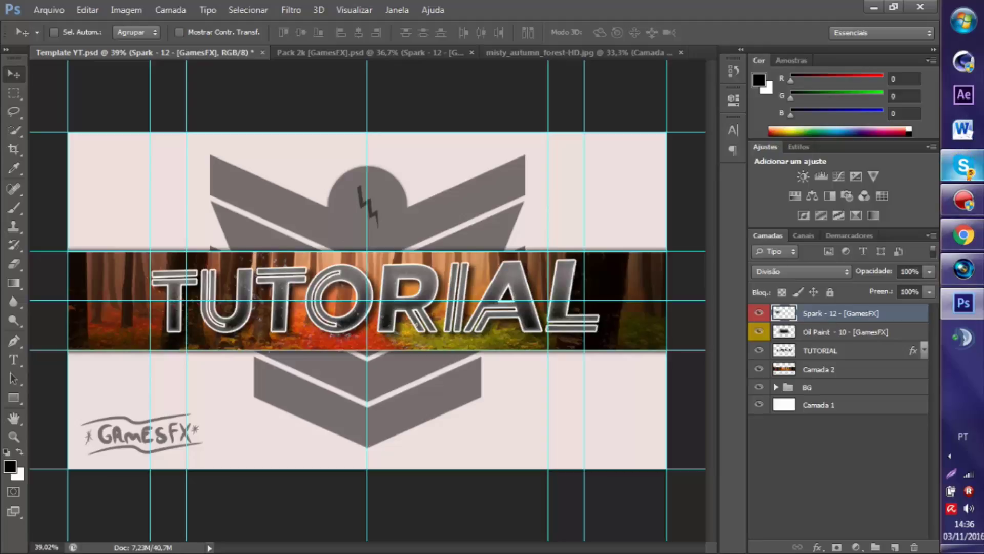
{"action": "left_click", "coordinate": [964, 165]}
{"action": "left_click", "coordinate": [964, 165]}
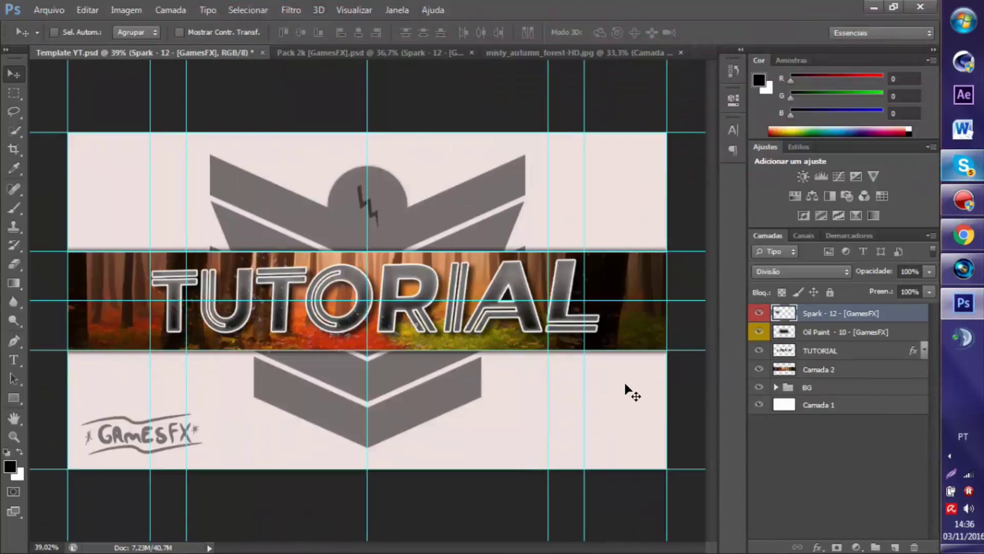
Step: Fade the forest layer Camada 2 by lowering its opacity to 72% and its fill to 64%
{"action": "left_click", "coordinate": [809, 377]}
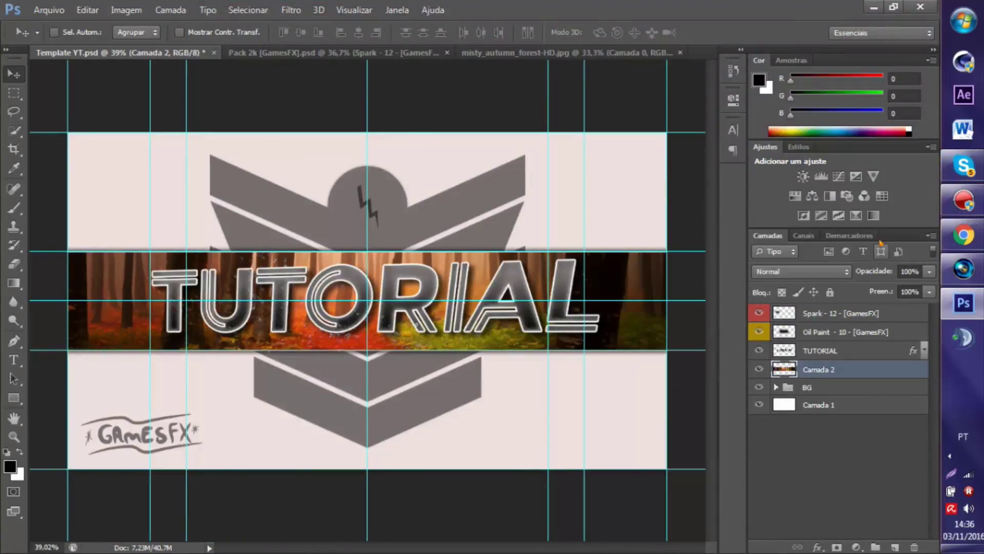
{"action": "left_click", "coordinate": [929, 271]}
{"action": "left_click_drag", "start_coordinate": [911, 288], "coordinate": [908, 288]}
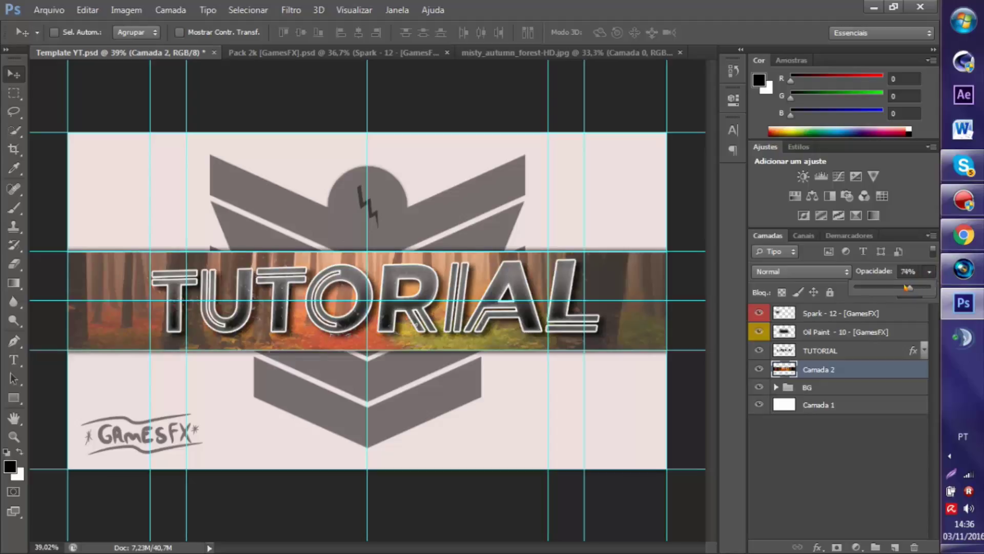
{"action": "left_click", "coordinate": [849, 449]}
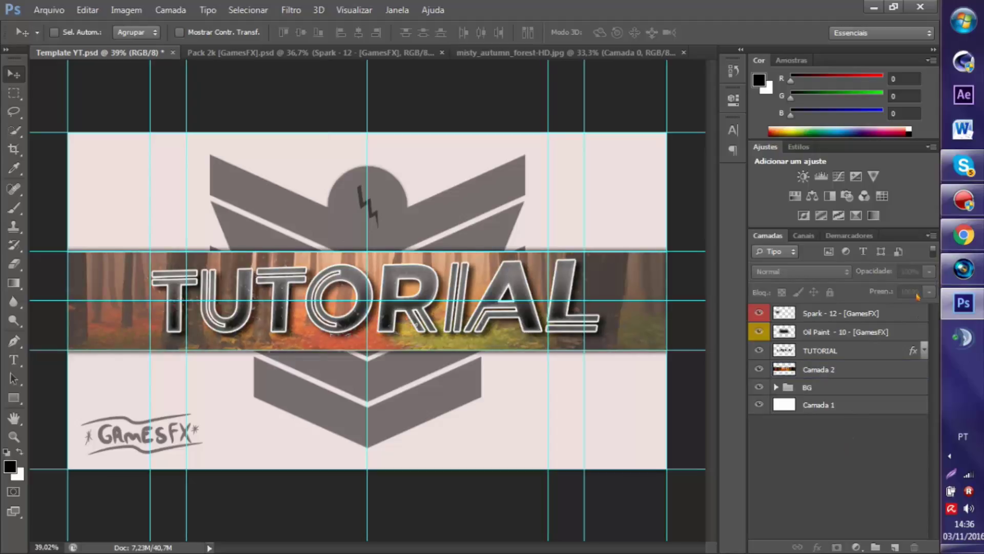
{"action": "left_click", "coordinate": [837, 371]}
{"action": "left_click", "coordinate": [930, 292]}
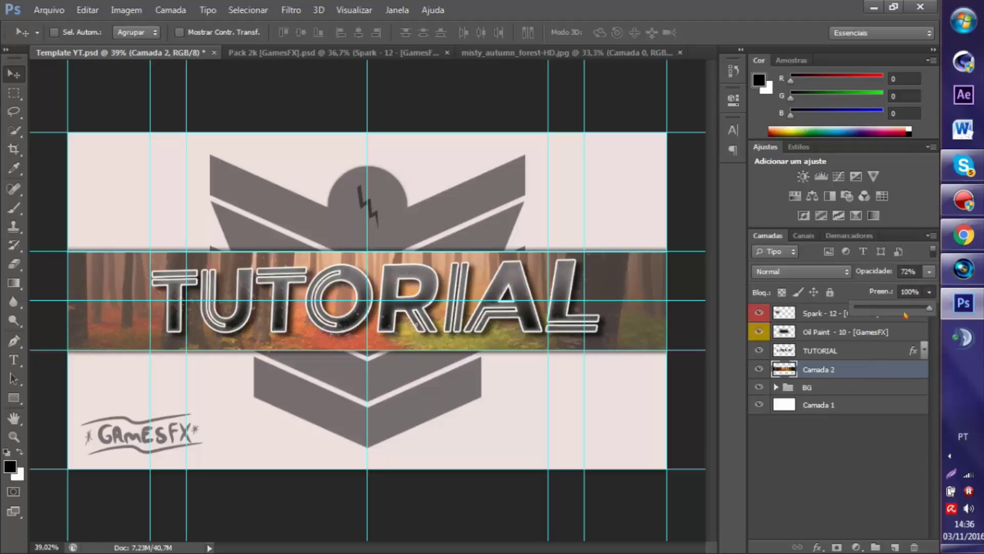
{"action": "left_click_drag", "start_coordinate": [906, 308], "coordinate": [901, 309]}
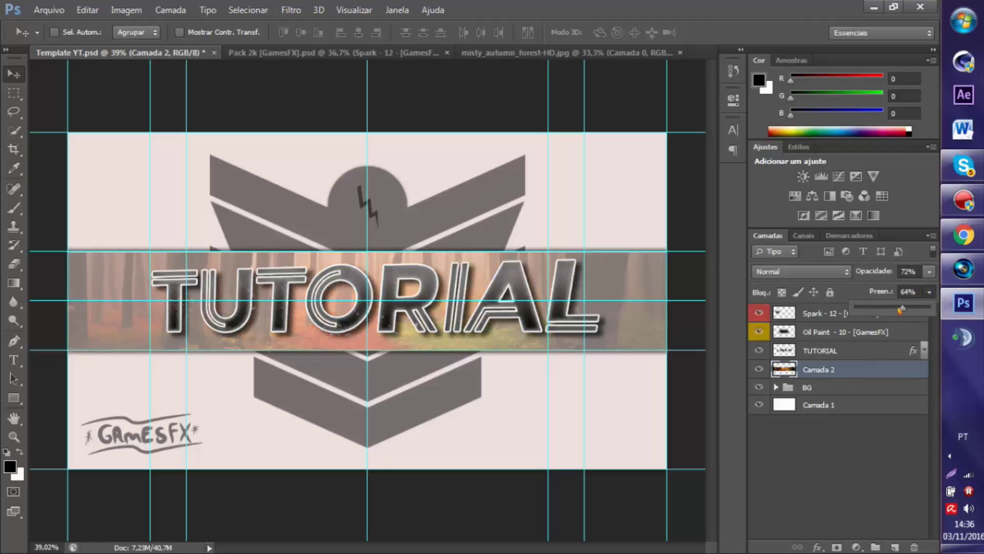
{"action": "left_click", "coordinate": [856, 422]}
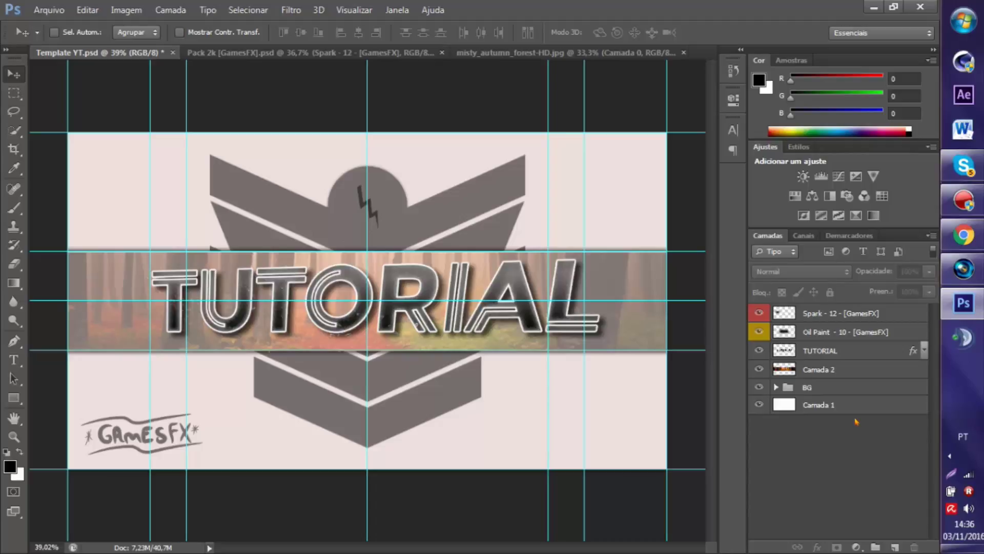
Step: Scale down the TUTORIAL text with Free Transform and place it near the centre of the forest band
{"action": "left_click", "coordinate": [831, 352]}
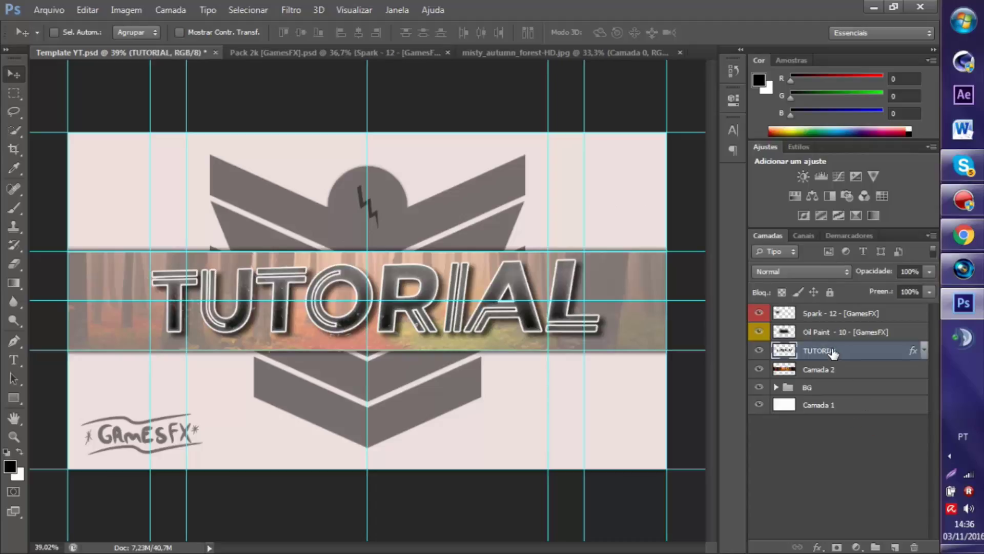
{"action": "key", "text": "ctrl+t"}
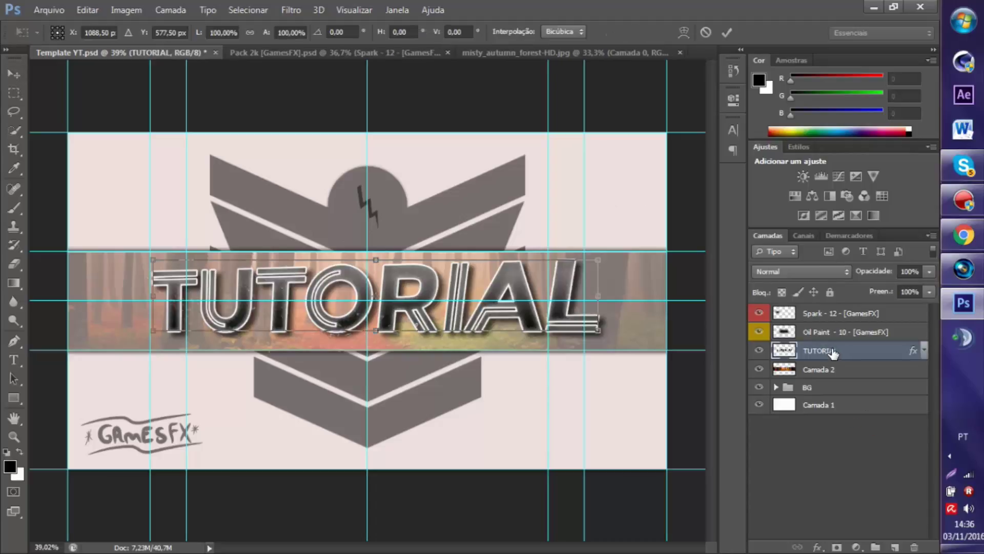
{"action": "left_click", "coordinate": [600, 263]}
{"action": "left_click_drag", "start_coordinate": [594, 265], "coordinate": [490, 278]}
{"action": "left_click_drag", "start_coordinate": [399, 299], "coordinate": [457, 322]}
{"action": "key", "text": "Return"}
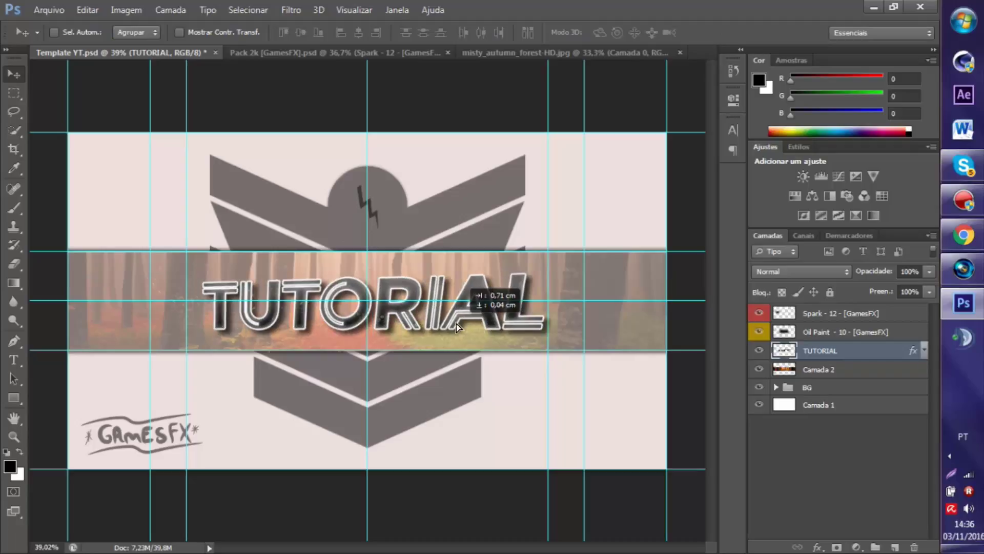
{"action": "left_click", "coordinate": [814, 494]}
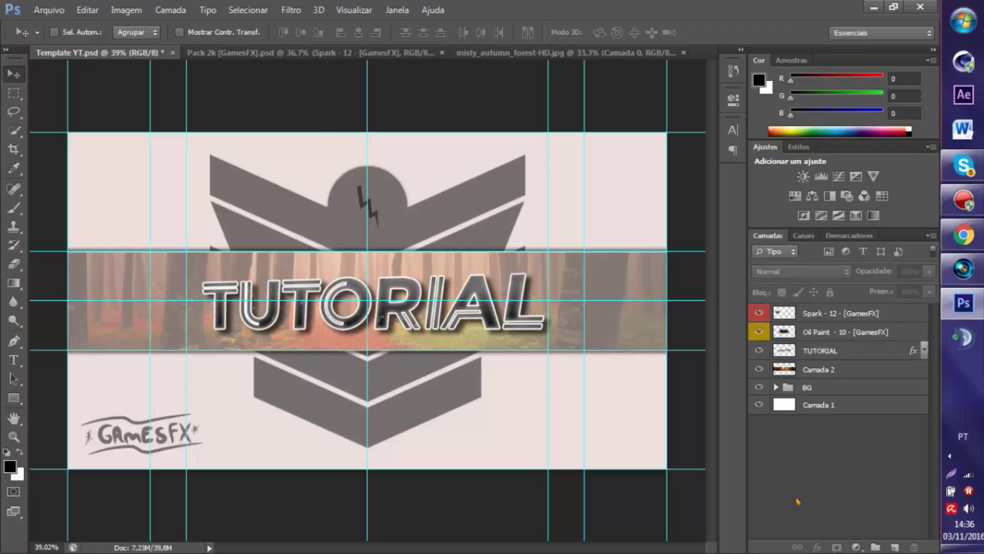
Step: Move the TUTORIAL text slightly up and to the right within the forest band
{"action": "left_click", "coordinate": [486, 319]}
{"action": "key", "text": "Return"}
{"action": "left_click", "coordinate": [833, 350]}
{"action": "left_click_drag", "start_coordinate": [444, 309], "coordinate": [444, 308]}
{"action": "left_click", "coordinate": [808, 465]}
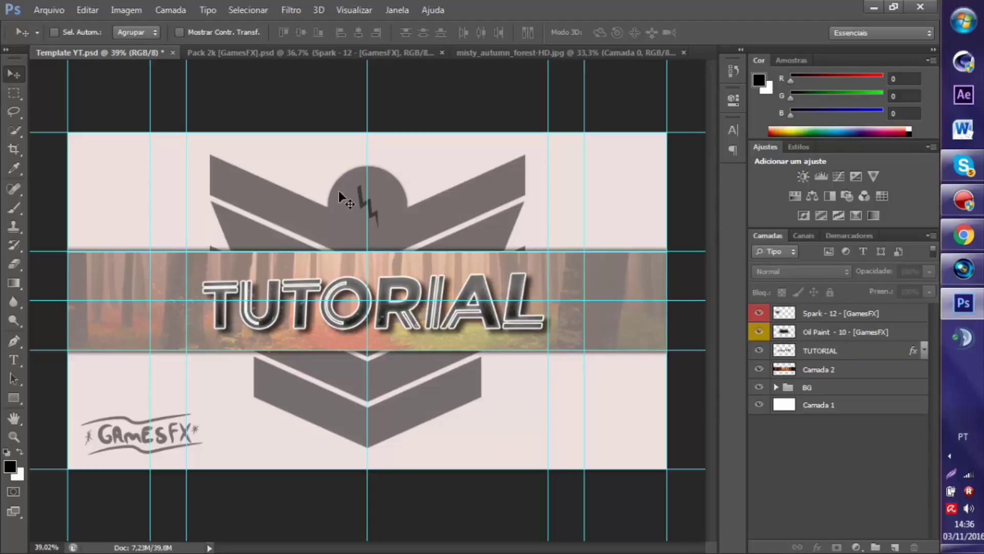
{"action": "left_click", "coordinate": [395, 314]}
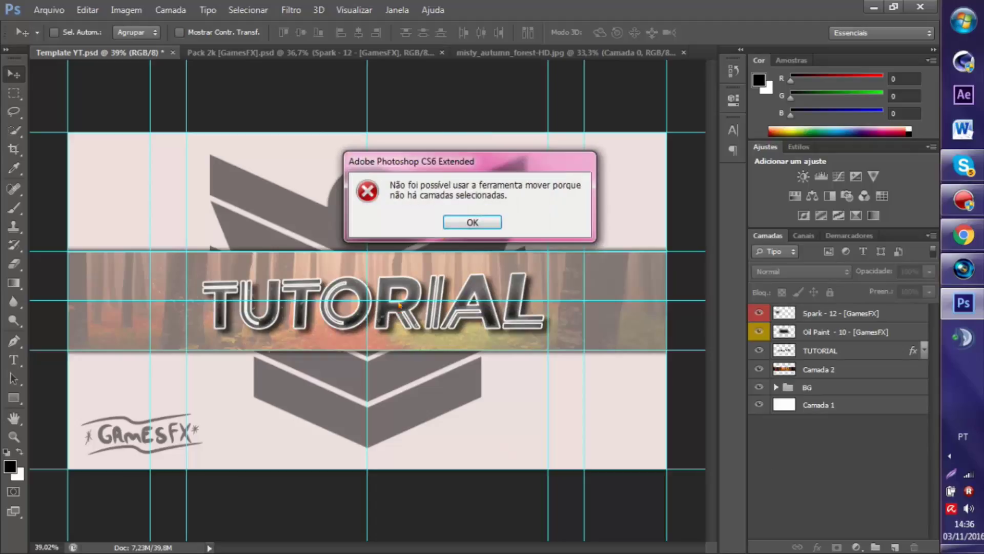
{"action": "left_click", "coordinate": [461, 219]}
{"action": "left_click", "coordinate": [820, 350]}
{"action": "left_click_drag", "start_coordinate": [461, 306], "coordinate": [468, 299]}
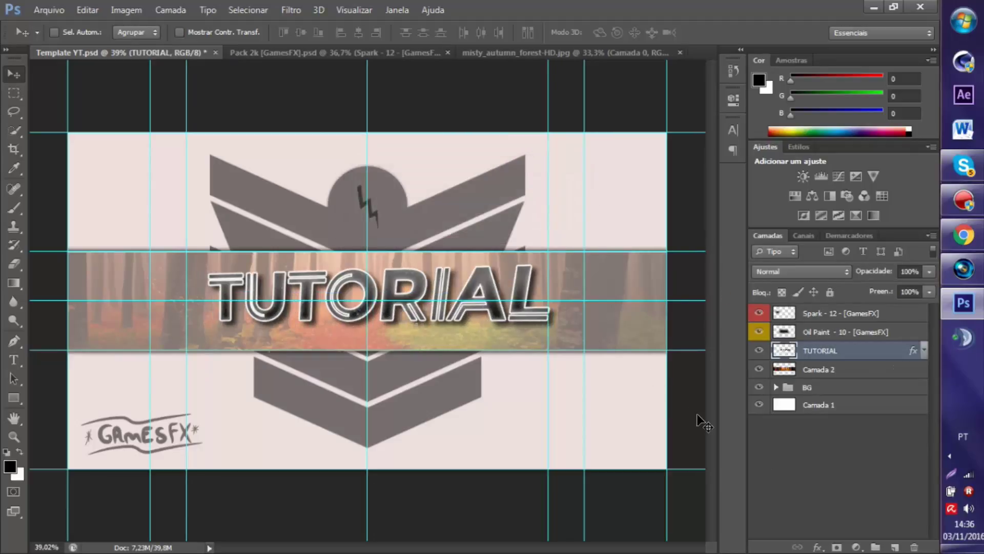
Step: Close the misty_autumn_forest-HD.jpg document without saving its changes
{"action": "left_click", "coordinate": [484, 52]}
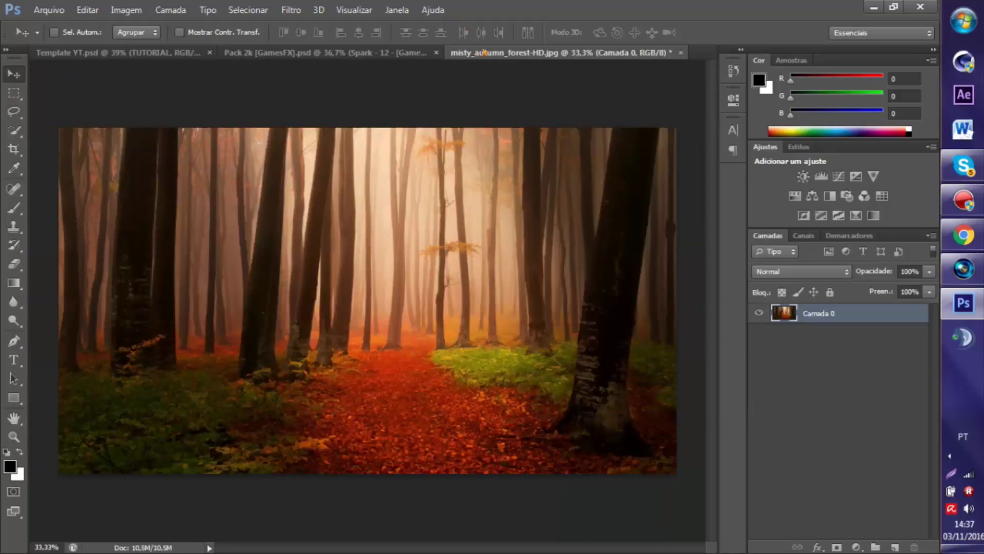
{"action": "left_click", "coordinate": [681, 52]}
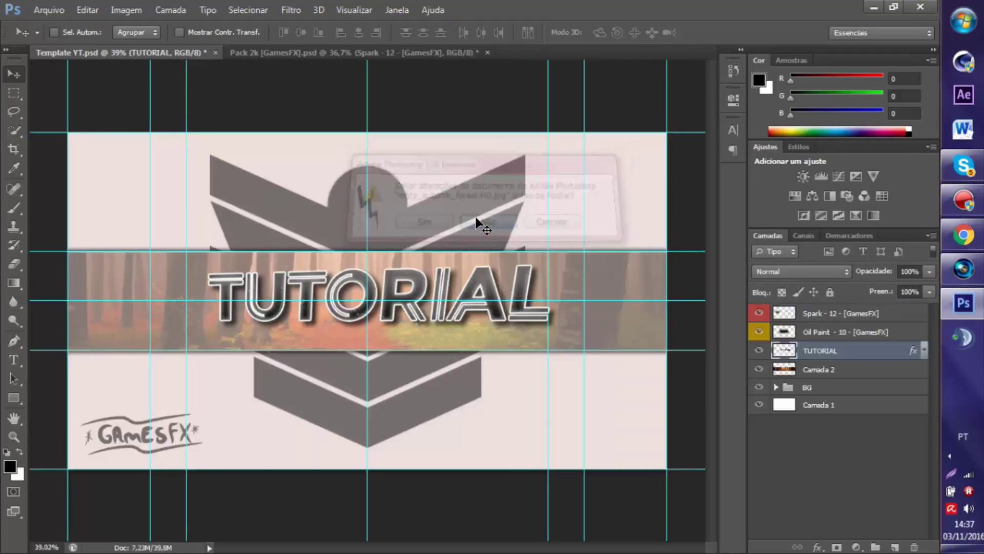
Step: Hide the visible spark layer in Pack 2k [GamesFX].psd and collapse the Sparks - [GamesFX] group
{"action": "left_click", "coordinate": [480, 228]}
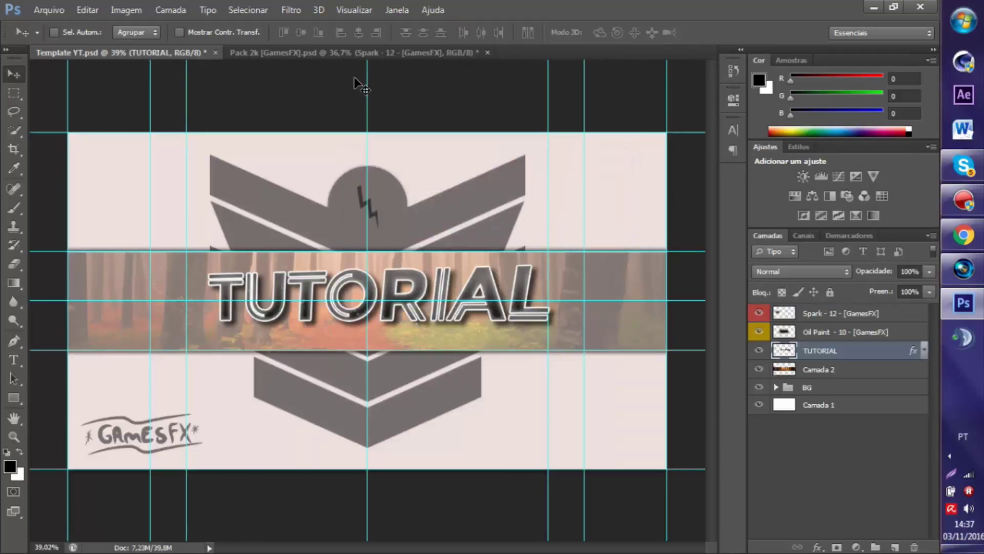
{"action": "left_click", "coordinate": [359, 52]}
{"action": "scroll", "coordinate": [761, 369], "scroll_direction": "up", "scroll_amount": 5}
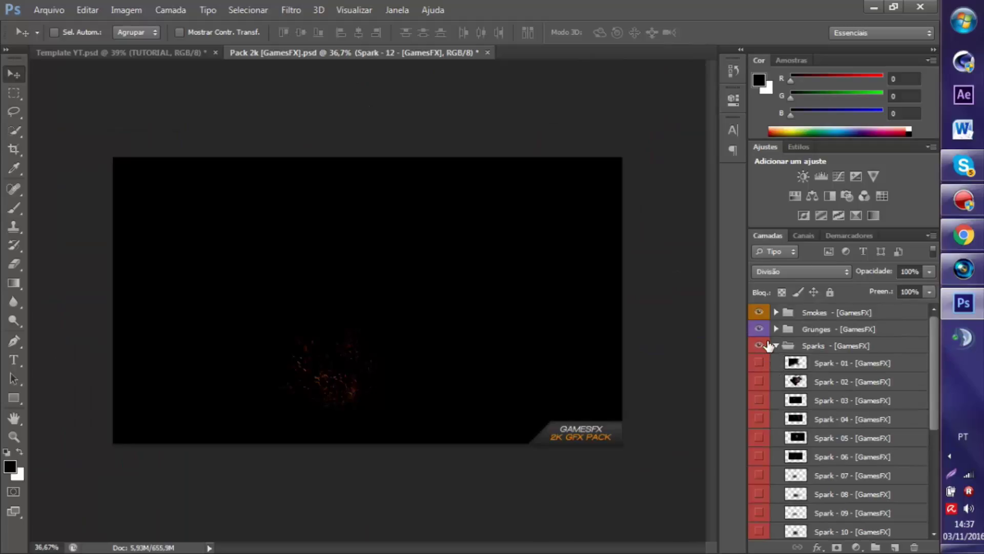
{"action": "left_click", "coordinate": [775, 346]}
{"action": "left_click", "coordinate": [775, 345]}
{"action": "scroll", "coordinate": [761, 502], "scroll_direction": "down", "scroll_amount": 1}
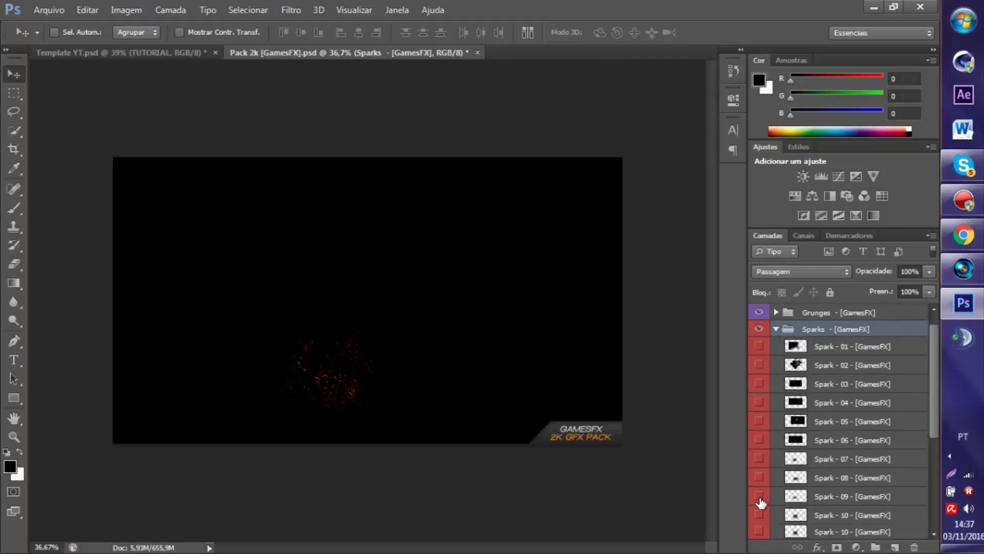
{"action": "scroll", "coordinate": [761, 502], "scroll_direction": "down", "scroll_amount": 2}
{"action": "left_click", "coordinate": [758, 471]}
{"action": "scroll", "coordinate": [758, 471], "scroll_direction": "up", "scroll_amount": 3}
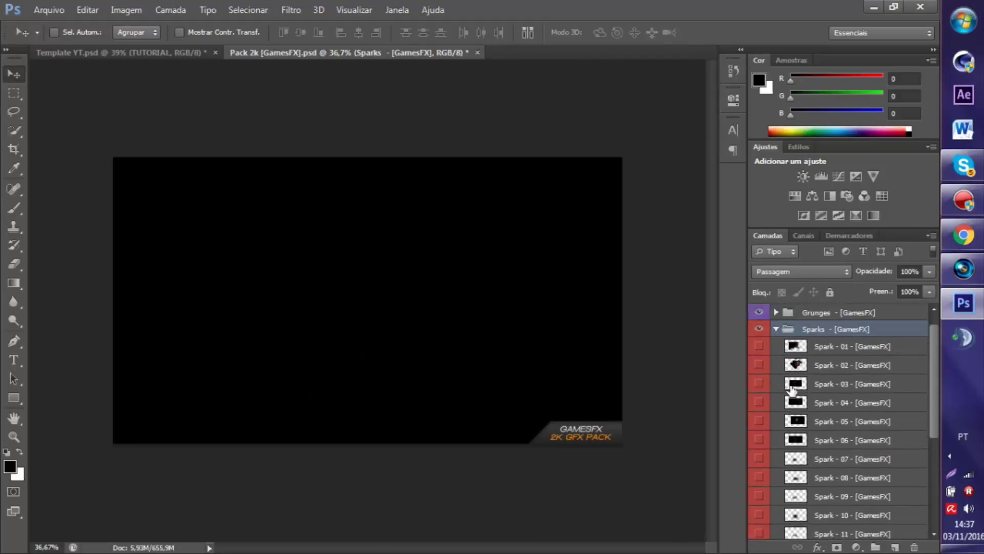
{"action": "left_click", "coordinate": [775, 329]}
{"action": "left_click", "coordinate": [831, 497]}
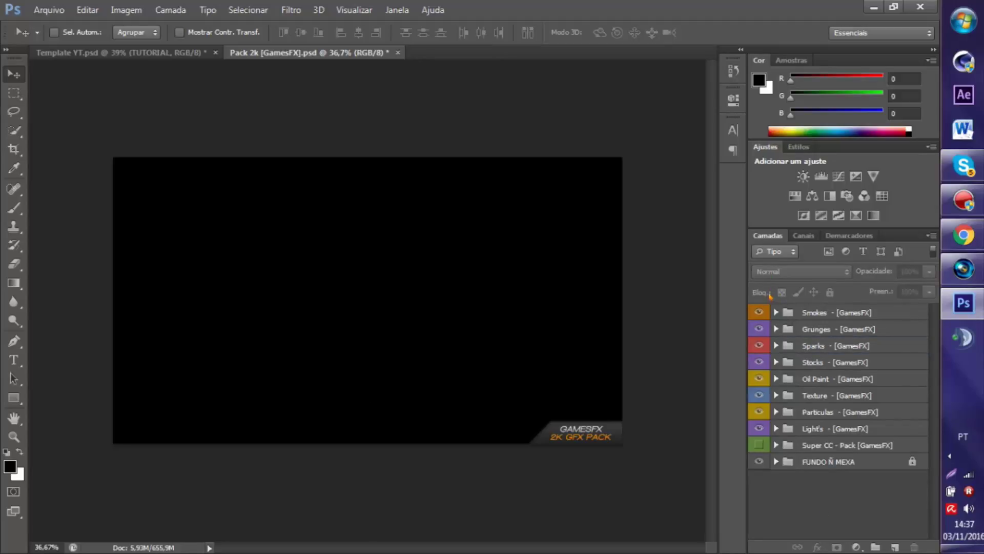
Step: Close the Pack 2k [GamesFX].psd document without saving its changes
{"action": "left_click", "coordinate": [776, 312]}
{"action": "left_click", "coordinate": [776, 313]}
{"action": "left_click", "coordinate": [397, 53]}
{"action": "left_click", "coordinate": [487, 221]}
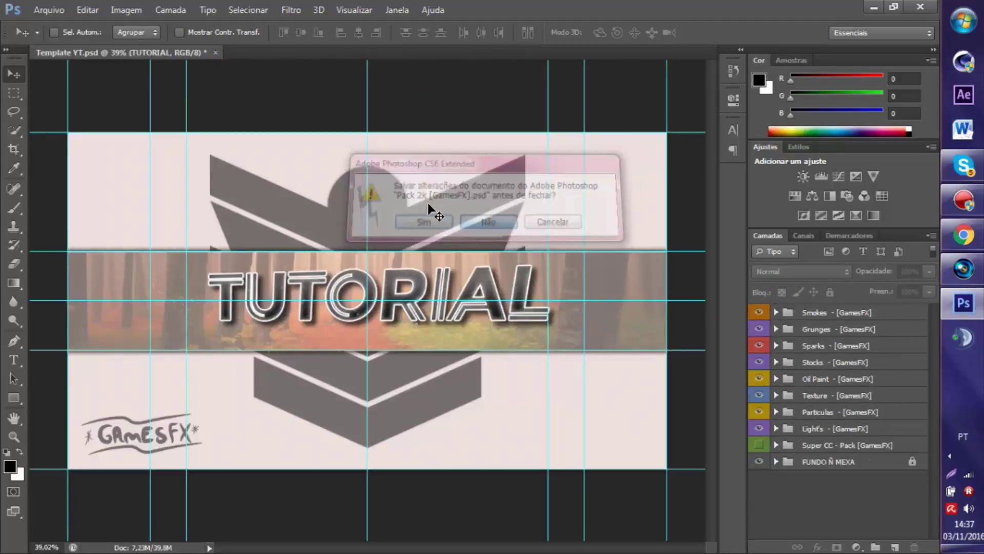
Step: Open Daftvid pack v3.psd from the tutorial folder on the desktop, discarding its embedded colour profile
{"action": "left_click", "coordinate": [49, 10]}
{"action": "left_click", "coordinate": [72, 43]}
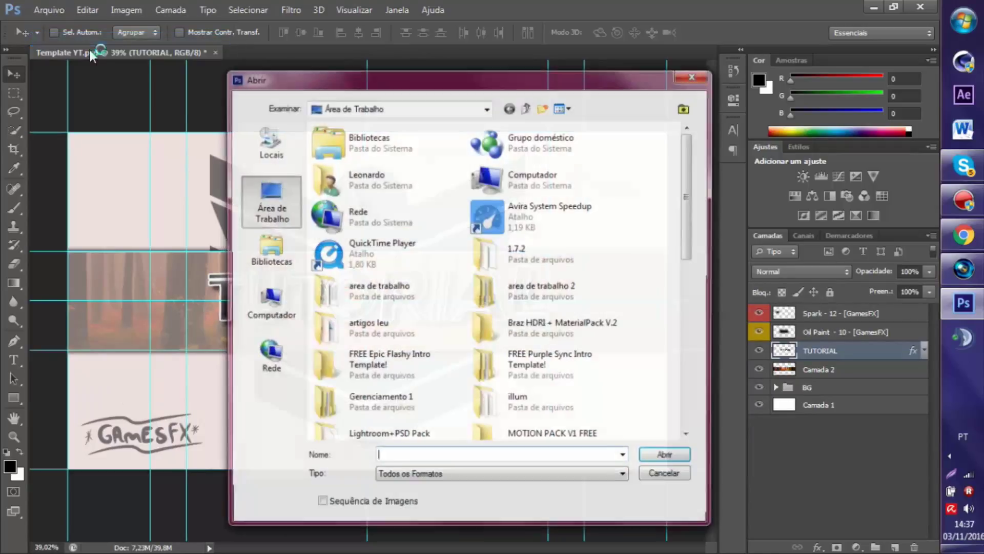
{"action": "scroll", "coordinate": [685, 209], "scroll_direction": "down", "scroll_amount": 5}
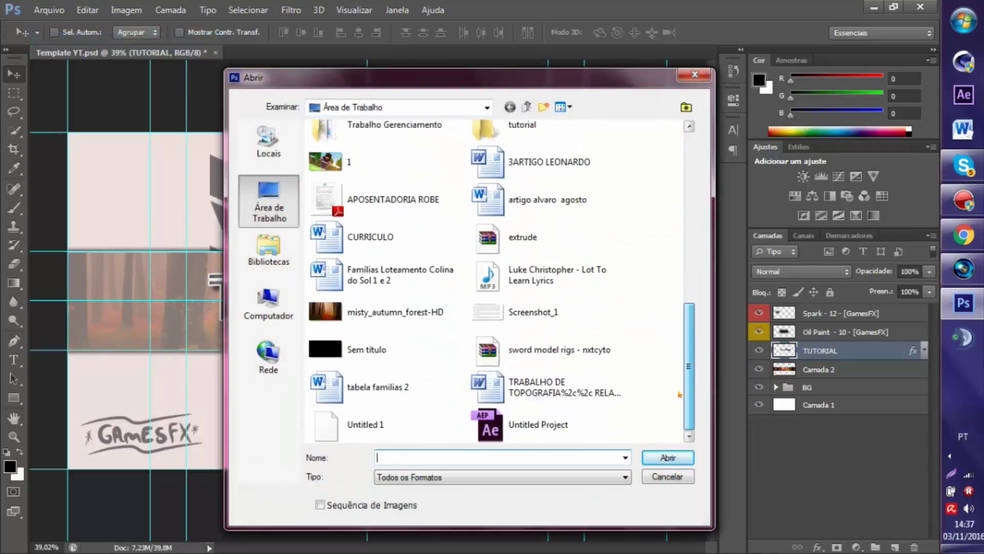
{"action": "scroll", "coordinate": [543, 305], "scroll_direction": "up", "scroll_amount": 4}
{"action": "double_click", "coordinate": [502, 252]}
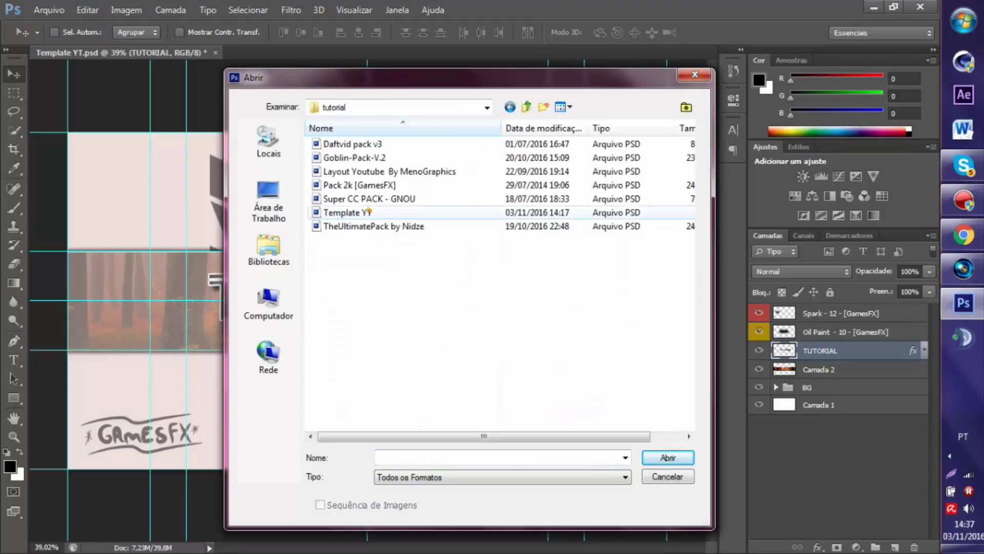
{"action": "left_click", "coordinate": [359, 185]}
{"action": "left_click", "coordinate": [352, 157]}
{"action": "double_click", "coordinate": [347, 145]}
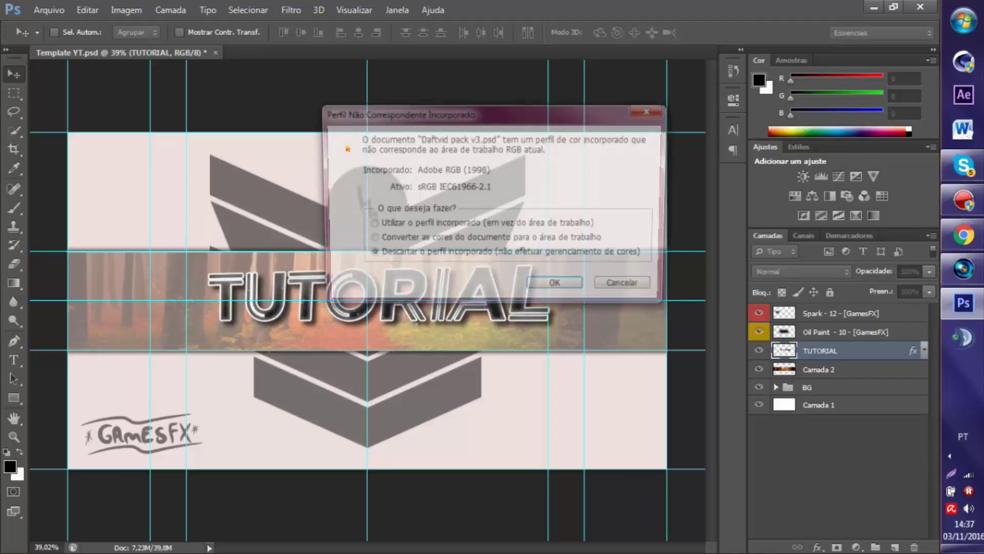
{"action": "left_click", "coordinate": [551, 287]}
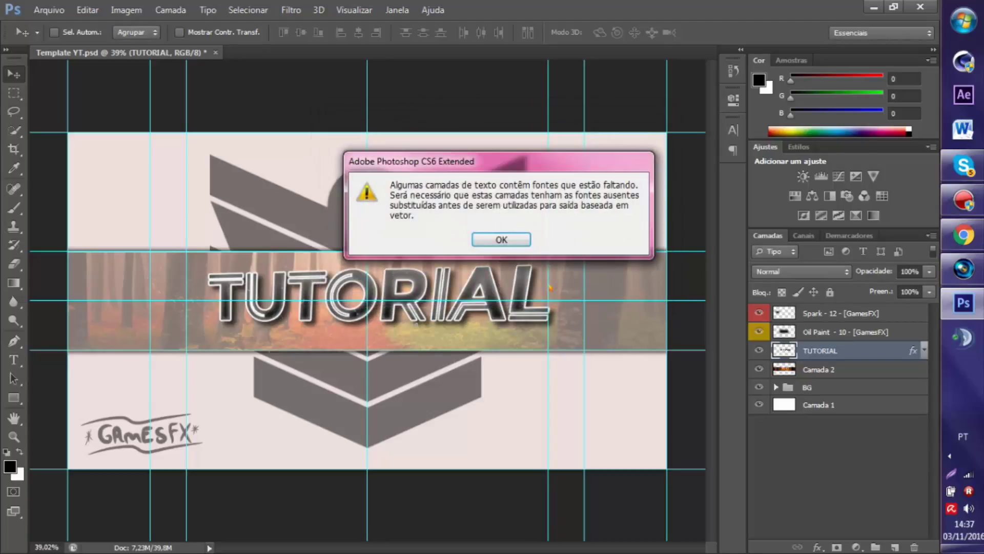
{"action": "left_click", "coordinate": [518, 246]}
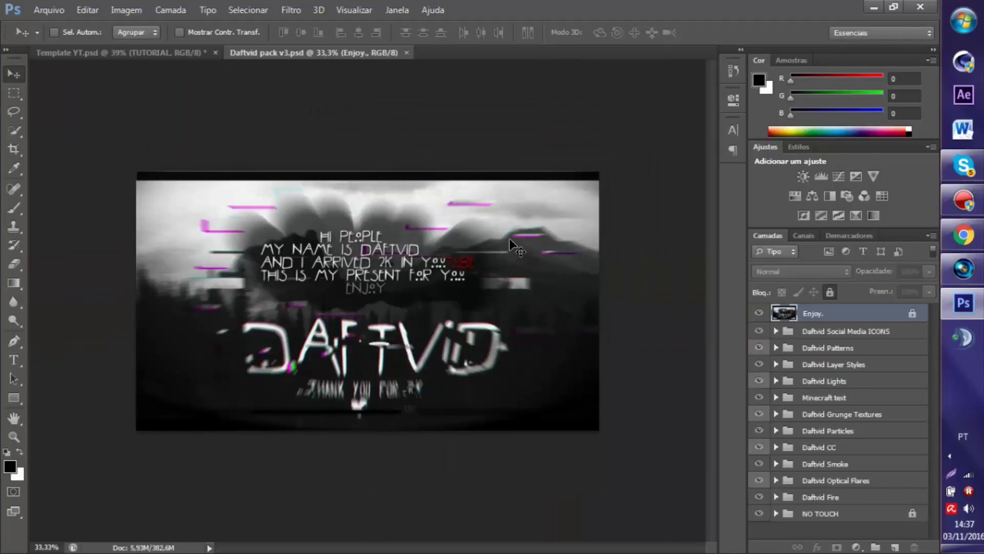
Step: Hide the Enjoy. cover layer at the top of the Daftvid pack's layer stack
{"action": "left_click", "coordinate": [834, 399]}
{"action": "left_click", "coordinate": [830, 382]}
{"action": "left_click", "coordinate": [832, 366]}
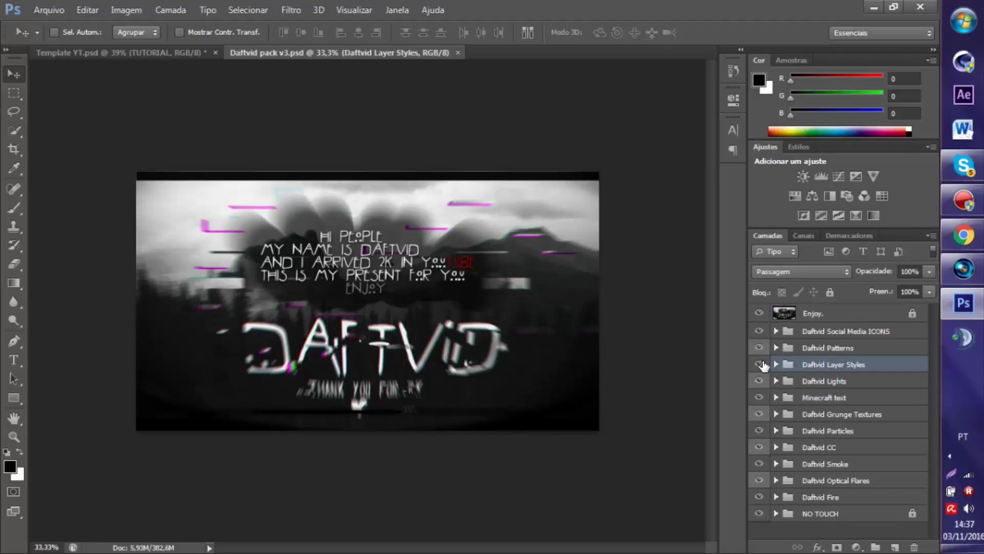
{"action": "left_click", "coordinate": [776, 364]}
{"action": "left_click", "coordinate": [776, 364]}
{"action": "key", "text": "ctrl+minus"}
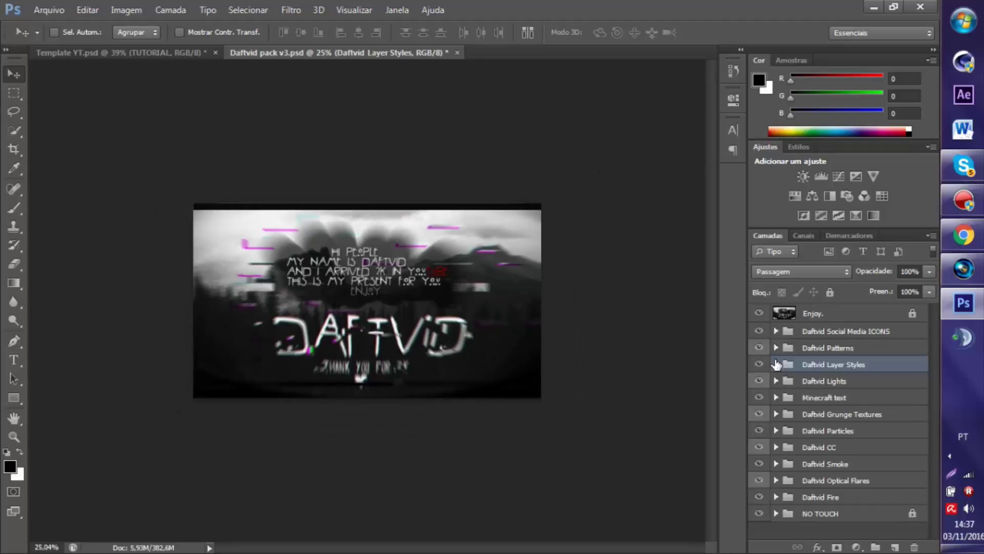
{"action": "left_click", "coordinate": [776, 364]}
{"action": "left_click", "coordinate": [776, 364]}
{"action": "left_click", "coordinate": [758, 312]}
{"action": "key", "text": "ctrl+minus"}
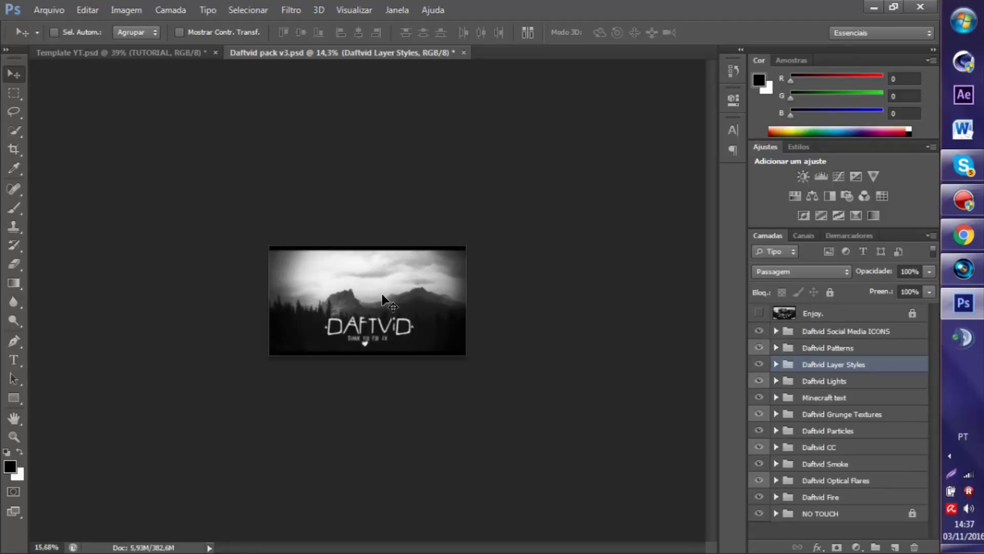
{"action": "key", "text": "ctrl+0"}
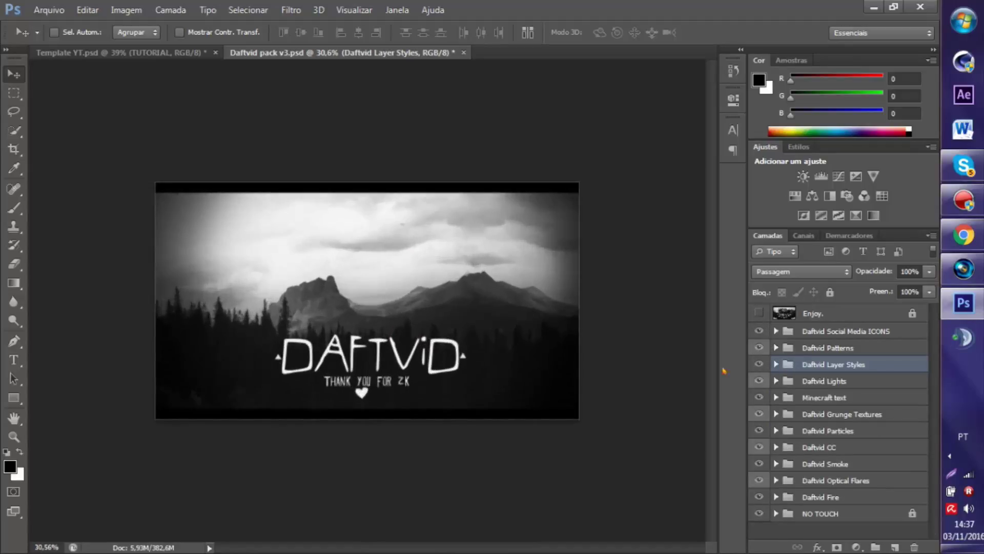
Step: Preview layer 10 of the Daftvid Particles group by toggling its visibility, and collapse the group
{"action": "left_click", "coordinate": [777, 430]}
{"action": "left_click", "coordinate": [777, 430]}
{"action": "scroll", "coordinate": [830, 413], "scroll_direction": "down", "scroll_amount": 1}
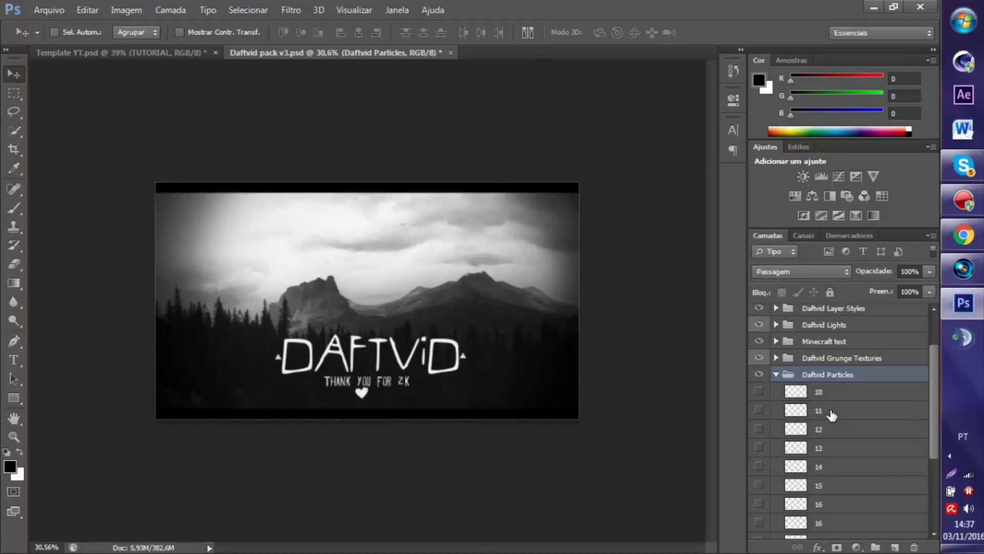
{"action": "left_click", "coordinate": [758, 392]}
{"action": "left_click", "coordinate": [758, 392]}
{"action": "left_click", "coordinate": [776, 374]}
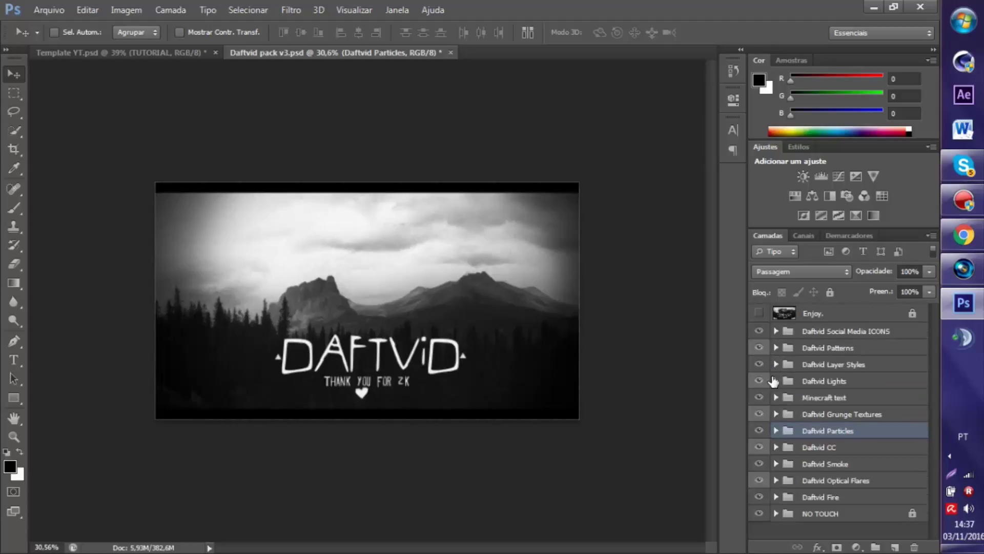
Step: Examine the texture layers in the Daftvid Grunge Textures group, toggling layer 8
{"action": "left_click", "coordinate": [775, 414]}
{"action": "scroll", "coordinate": [800, 405], "scroll_direction": "down", "scroll_amount": 3}
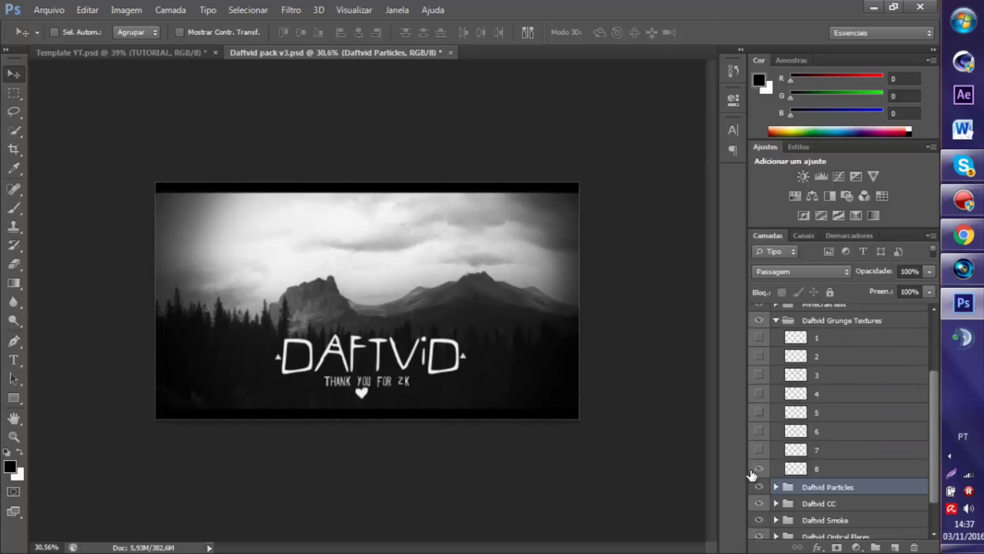
{"action": "left_click", "coordinate": [758, 469]}
{"action": "scroll", "coordinate": [764, 451], "scroll_direction": "up", "scroll_amount": 3}
{"action": "left_click", "coordinate": [776, 375]}
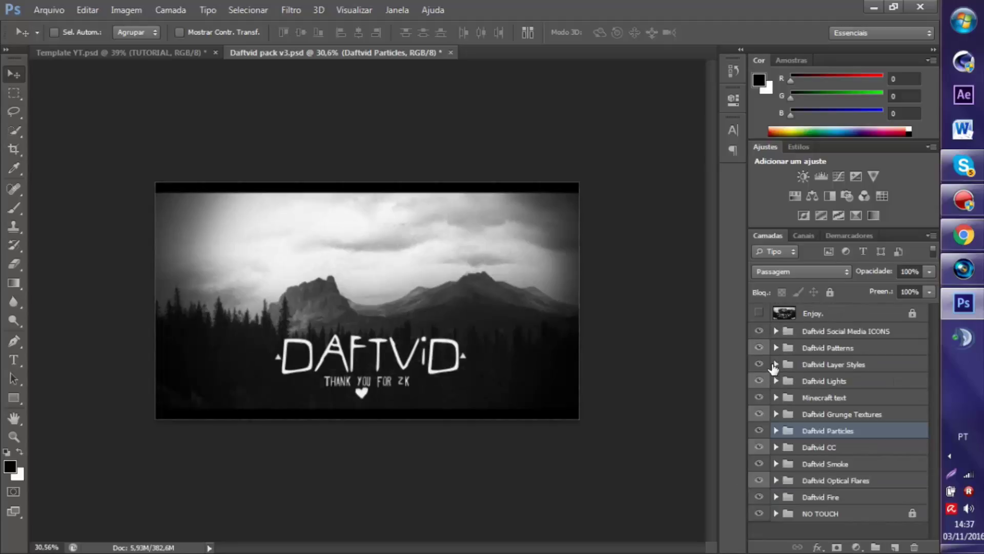
Step: Preview subgroups 1 to 4 of the Minecraft text group one at a time, and collapse the group
{"action": "left_click", "coordinate": [775, 397]}
{"action": "scroll", "coordinate": [776, 398], "scroll_direction": "down", "scroll_amount": 1}
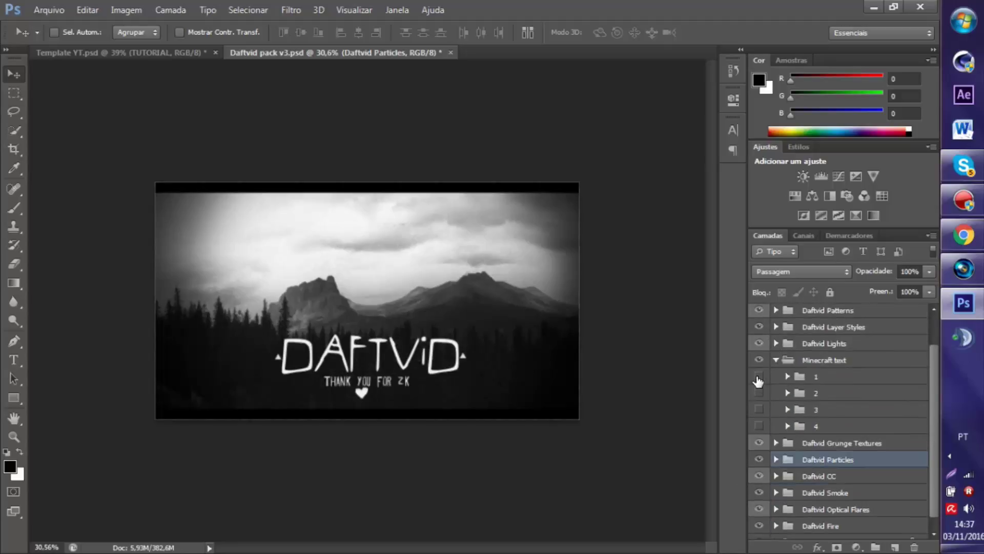
{"action": "left_click", "coordinate": [759, 377]}
{"action": "left_click", "coordinate": [758, 377]}
{"action": "left_click", "coordinate": [787, 376]}
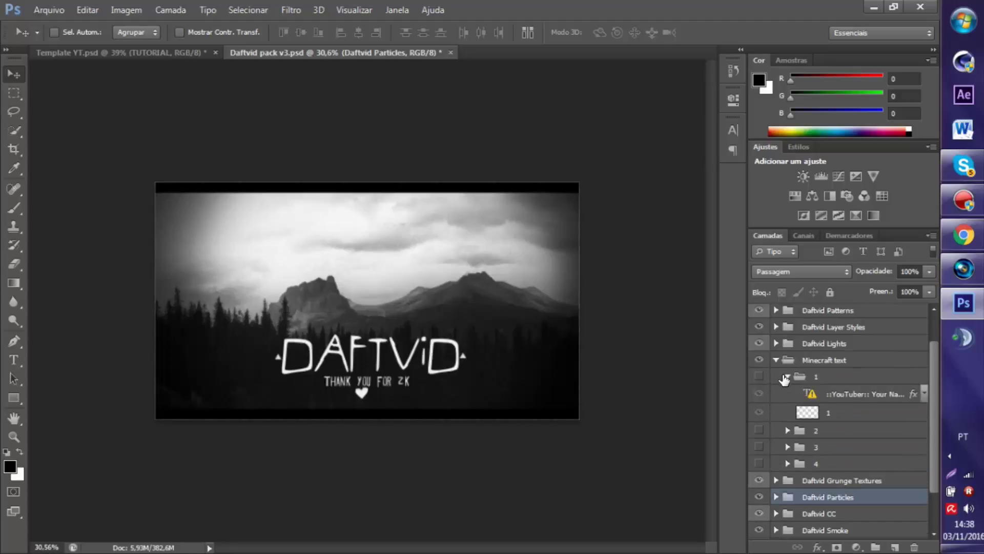
{"action": "left_click", "coordinate": [787, 376]}
{"action": "left_click", "coordinate": [759, 393]}
{"action": "left_click", "coordinate": [759, 393]}
{"action": "left_click", "coordinate": [759, 409]}
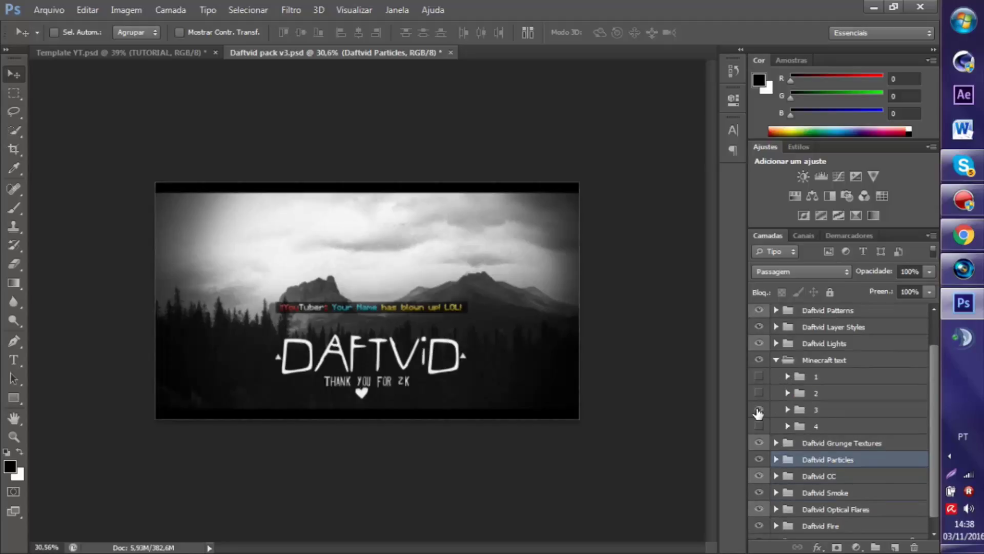
{"action": "left_click", "coordinate": [758, 409]}
{"action": "left_click", "coordinate": [759, 426]}
{"action": "left_click", "coordinate": [758, 426]}
{"action": "left_click", "coordinate": [776, 360]}
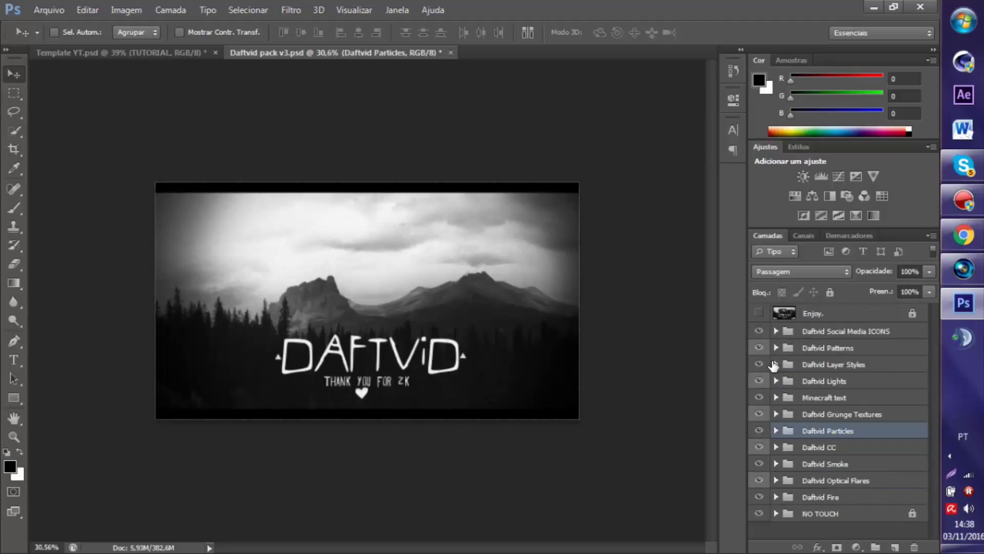
Step: Preview layers 1, 3 and 4 of the Daftvid Layer Styles group and browse the remaining styles
{"action": "left_click", "coordinate": [776, 364]}
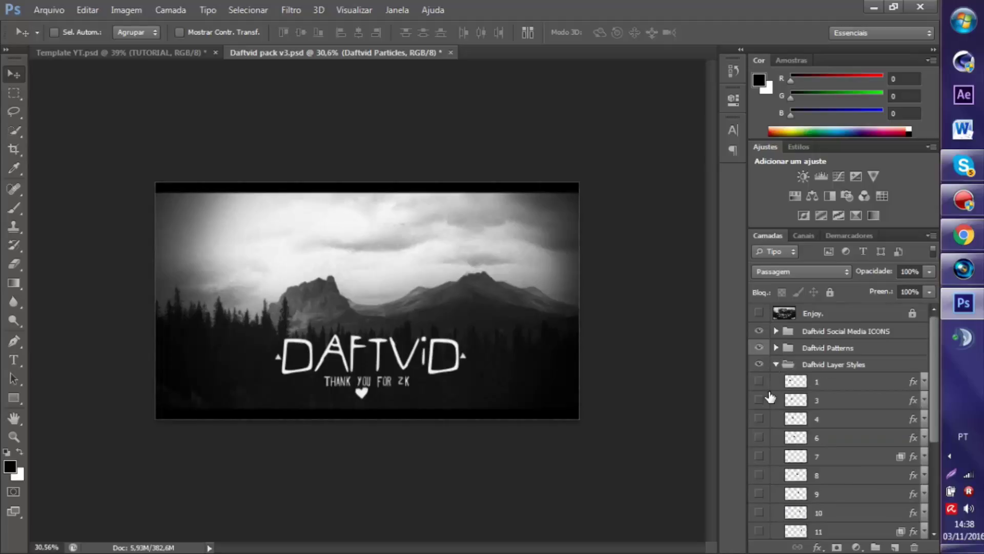
{"action": "left_click", "coordinate": [758, 381]}
{"action": "left_click", "coordinate": [759, 382]}
{"action": "left_click", "coordinate": [759, 400]}
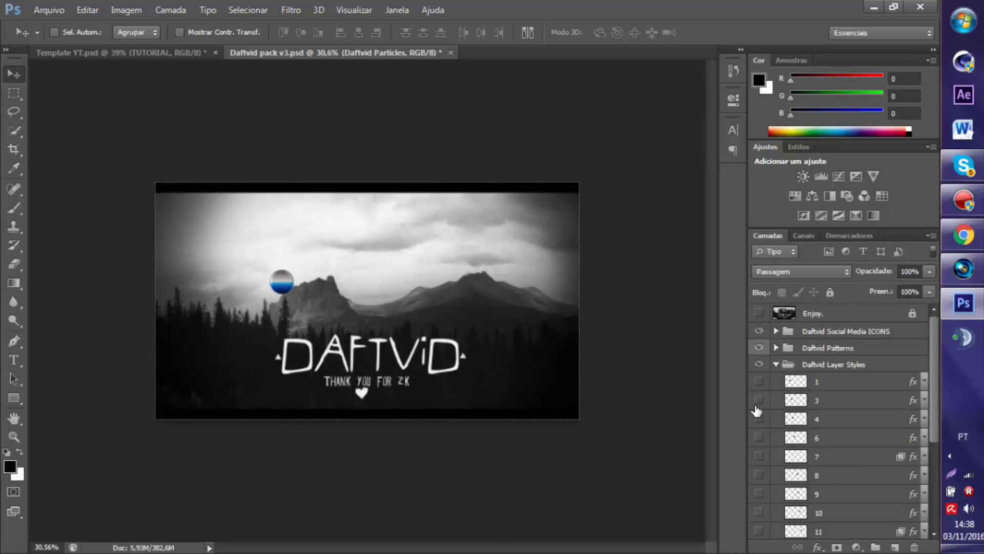
{"action": "left_click", "coordinate": [759, 400]}
{"action": "left_click", "coordinate": [759, 419]}
{"action": "left_click", "coordinate": [758, 418]}
{"action": "scroll", "coordinate": [832, 412], "scroll_direction": "down", "scroll_amount": 3}
{"action": "scroll", "coordinate": [831, 413], "scroll_direction": "down", "scroll_amount": 3}
{"action": "scroll", "coordinate": [772, 400], "scroll_direction": "up", "scroll_amount": 6}
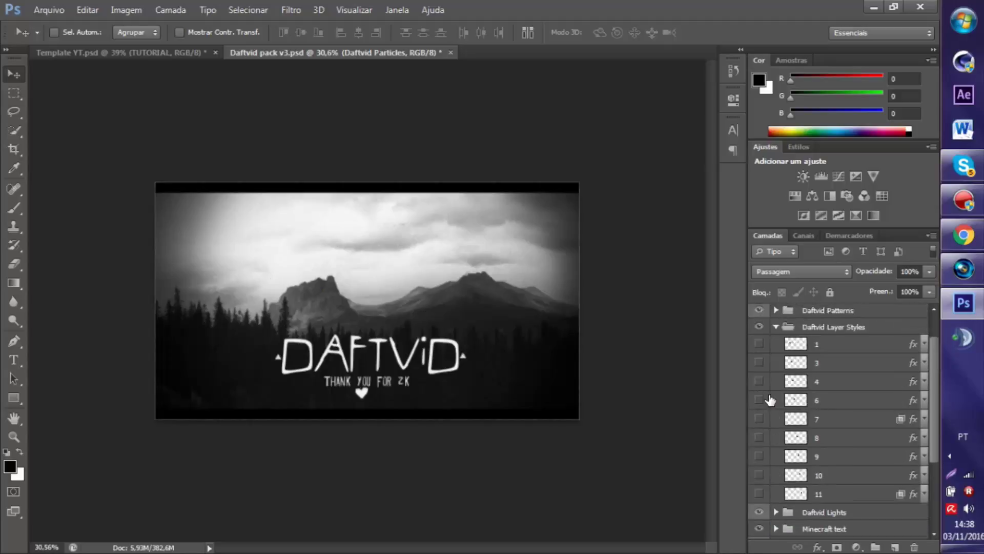
{"action": "left_click", "coordinate": [775, 346]}
Step: Preview each pattern fill in the Daftvid Patterns group by toggling its visibility, from Pattern Fill 2 copy to Pattern Fill 1
{"action": "left_click", "coordinate": [779, 334]}
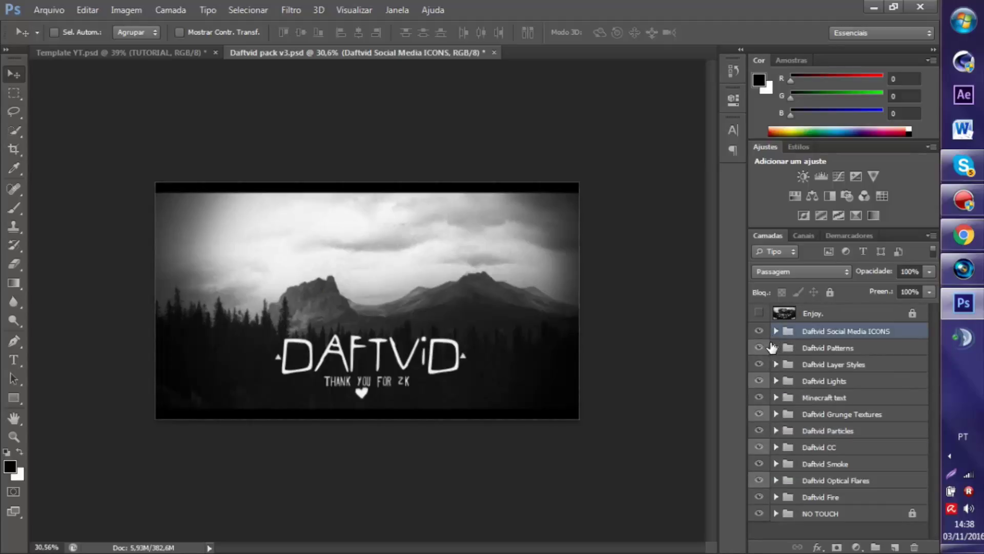
{"action": "left_click", "coordinate": [775, 348]}
{"action": "left_click", "coordinate": [759, 365]}
{"action": "left_click", "coordinate": [758, 365]}
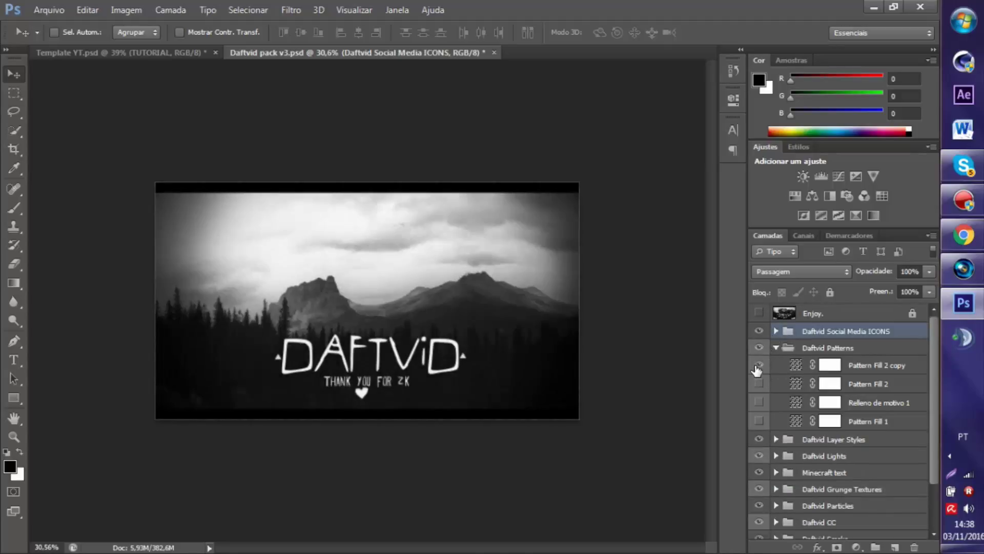
{"action": "left_click", "coordinate": [759, 383]}
{"action": "left_click", "coordinate": [759, 383]}
{"action": "left_click", "coordinate": [758, 383]}
{"action": "left_click", "coordinate": [758, 384]}
{"action": "left_click", "coordinate": [759, 402]}
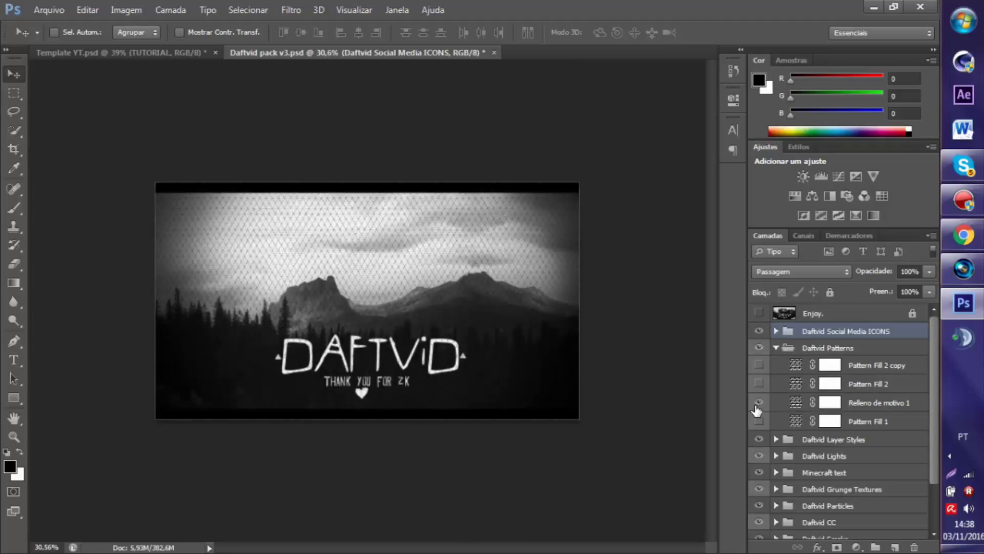
{"action": "left_click", "coordinate": [759, 402]}
{"action": "left_click", "coordinate": [758, 421]}
{"action": "left_click", "coordinate": [758, 419]}
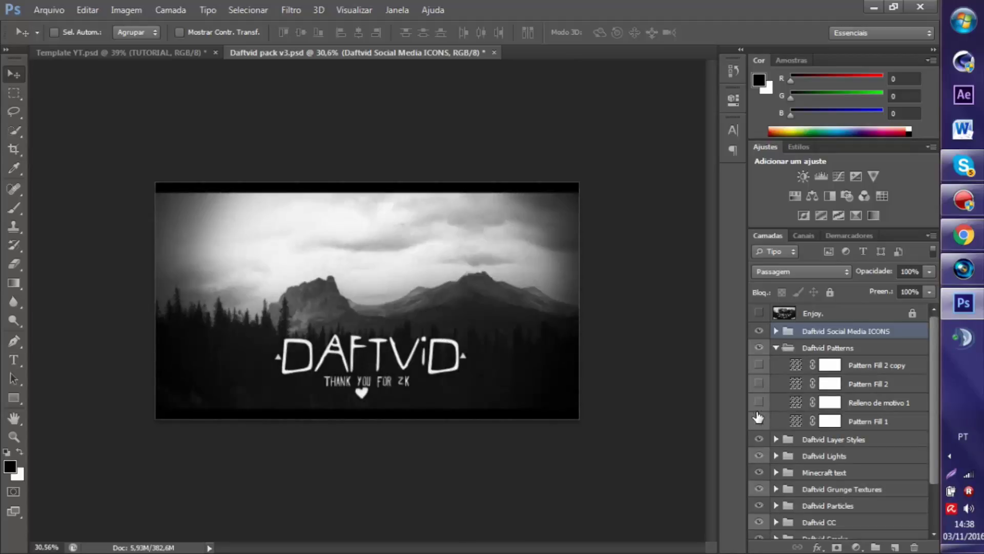
Step: Show the Pattern Fill 1 layer and copy it into Template YT.psd above the TUTORIAL layer
{"action": "left_click", "coordinate": [758, 420]}
{"action": "left_click", "coordinate": [866, 430]}
{"action": "left_click_drag", "start_coordinate": [390, 318], "coordinate": [403, 249]}
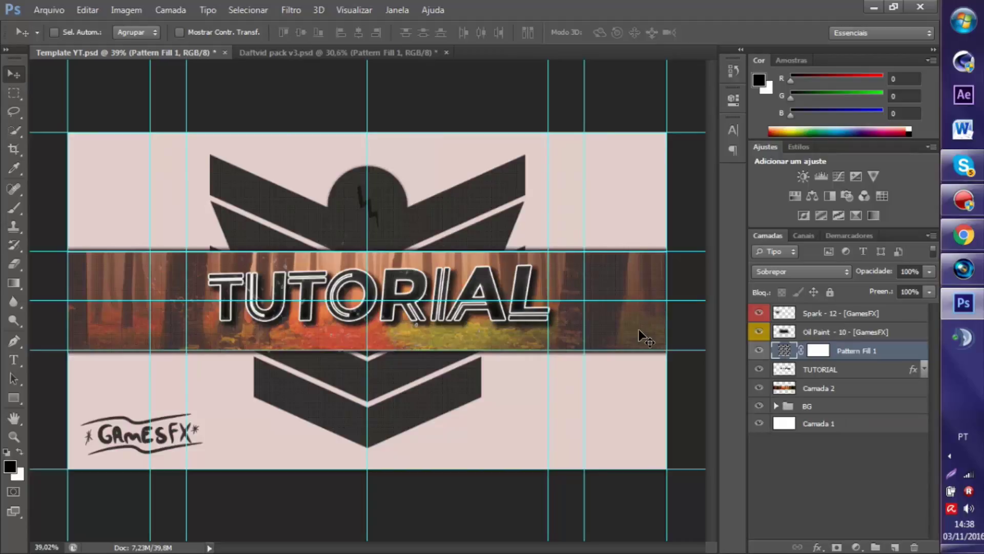
Step: Delete the Oil Paint - 10 - [GamesFX] layer from Template YT.psd
{"action": "mouse_move", "coordinate": [849, 353]}
{"action": "left_mouse_down"}
{"action": "mouse_move", "coordinate": [846, 308]}
{"action": "mouse_move", "coordinate": [853, 358]}
{"action": "left_mouse_up"}
{"action": "left_click", "coordinate": [829, 333]}
{"action": "key", "text": "Delete"}
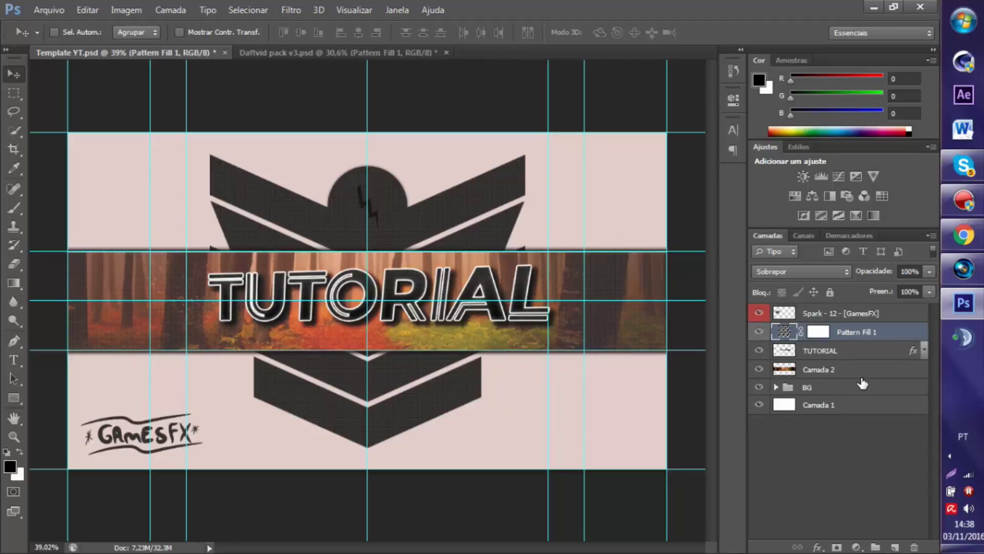
Step: Switch to Daftvid pack v3.psd, collapse the Daftvid Patterns group and expand Pack #2 within Daftvid Social Media ICONS
{"action": "left_click", "coordinate": [265, 52]}
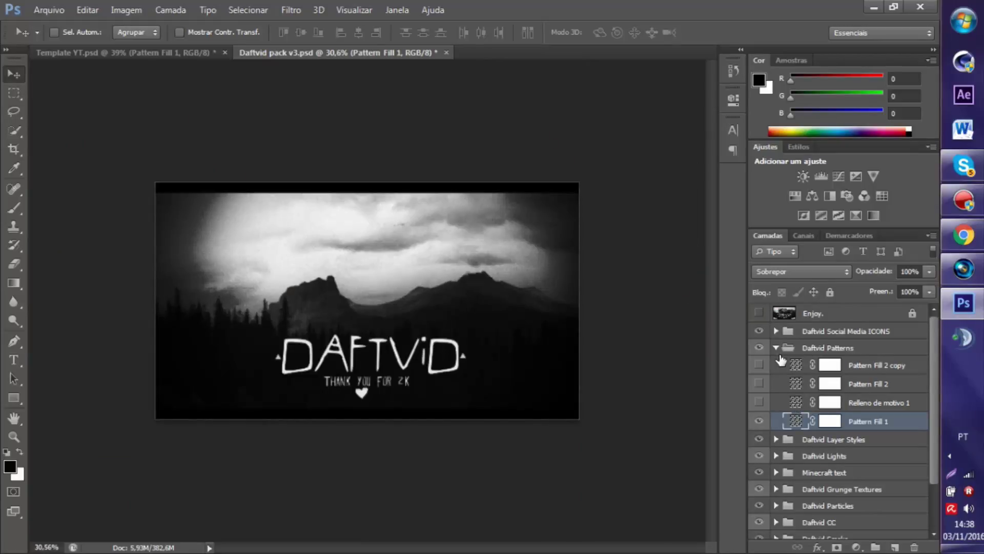
{"action": "left_click", "coordinate": [776, 348]}
{"action": "left_click", "coordinate": [776, 331]}
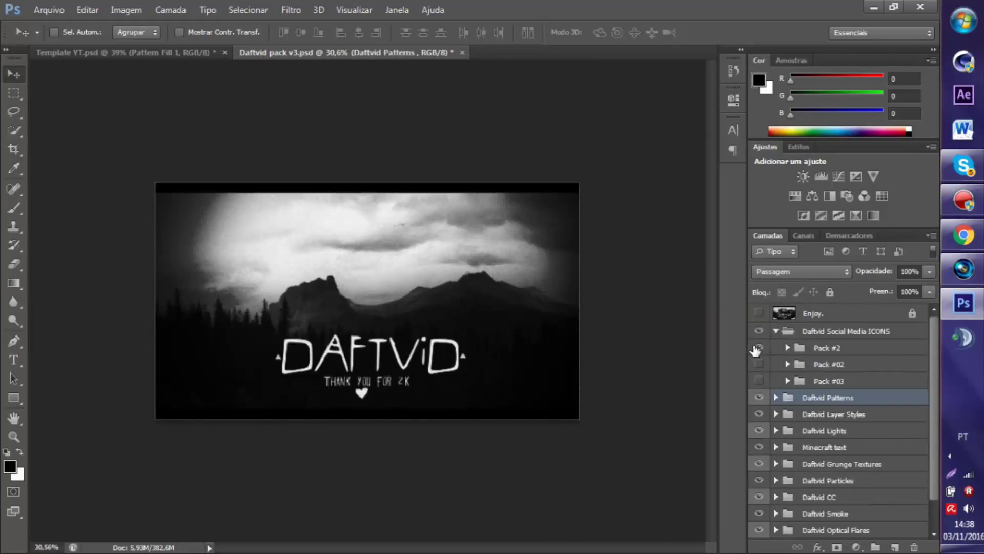
{"action": "left_click", "coordinate": [759, 348]}
{"action": "left_click", "coordinate": [759, 348]}
{"action": "left_click", "coordinate": [788, 347]}
Step: Preview the Pack #2 icons, toggling the Twitter layer's visibility to identify its icon, and collapse the group
{"action": "scroll", "coordinate": [766, 379], "scroll_direction": "down", "scroll_amount": 1}
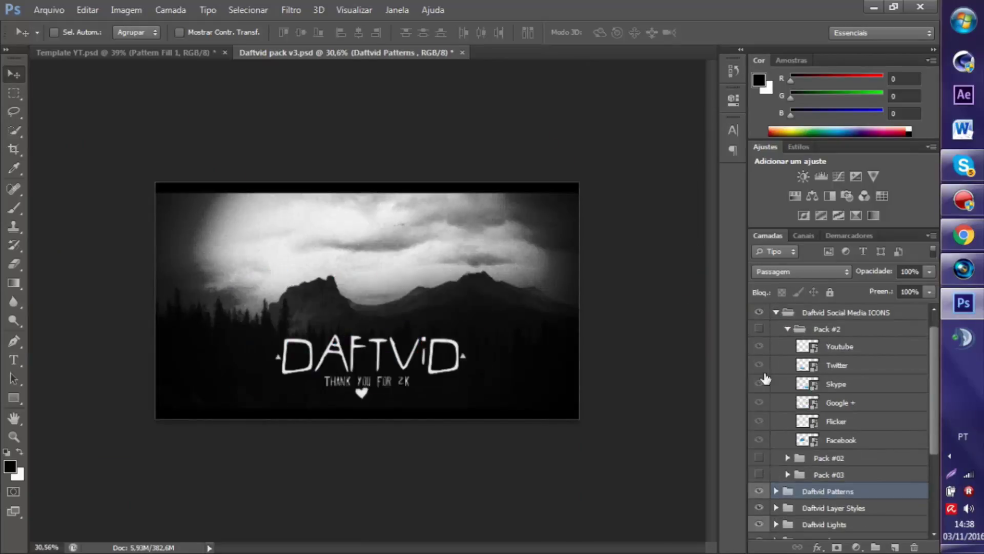
{"action": "left_click", "coordinate": [756, 365]}
{"action": "left_click", "coordinate": [757, 367]}
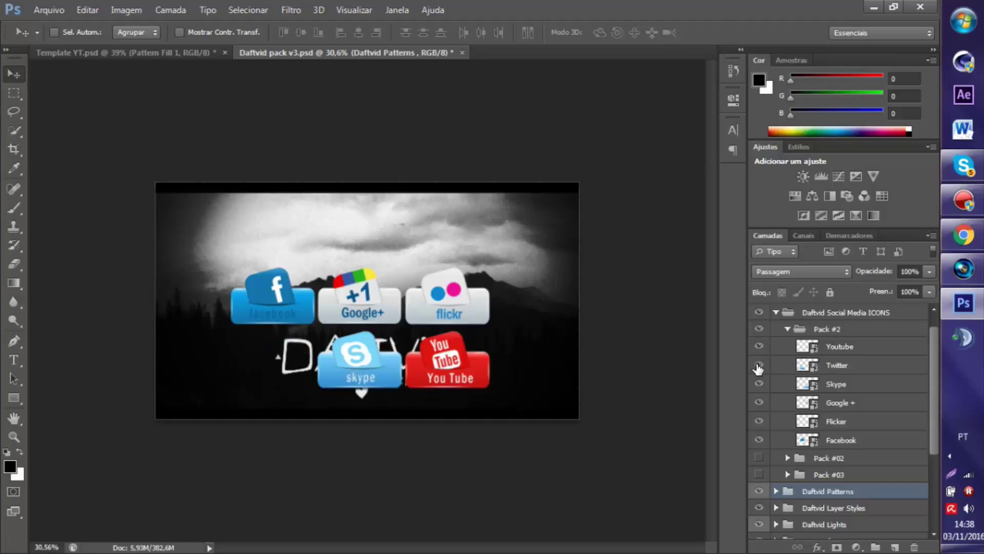
{"action": "left_click", "coordinate": [758, 366]}
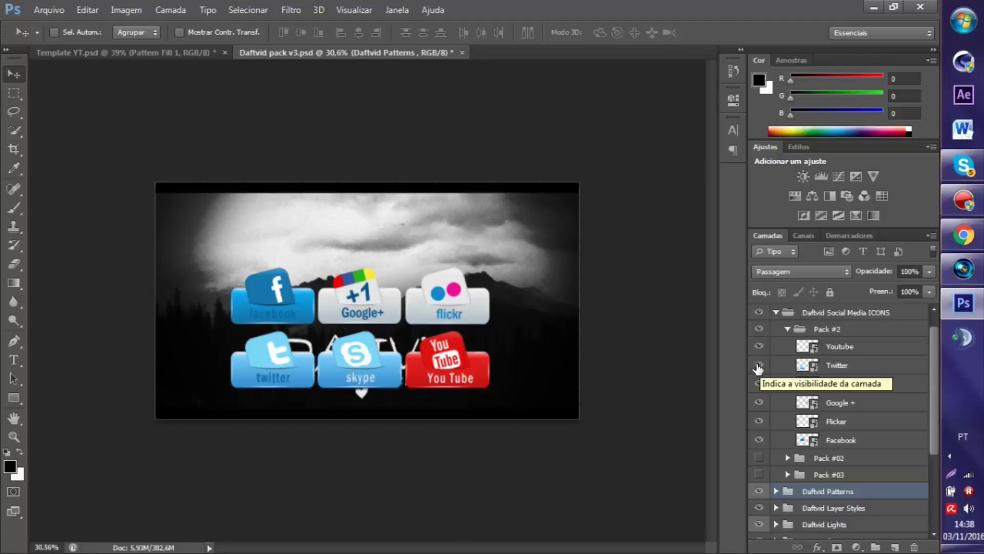
{"action": "left_click", "coordinate": [758, 367]}
{"action": "left_click", "coordinate": [758, 367]}
{"action": "left_click", "coordinate": [787, 328]}
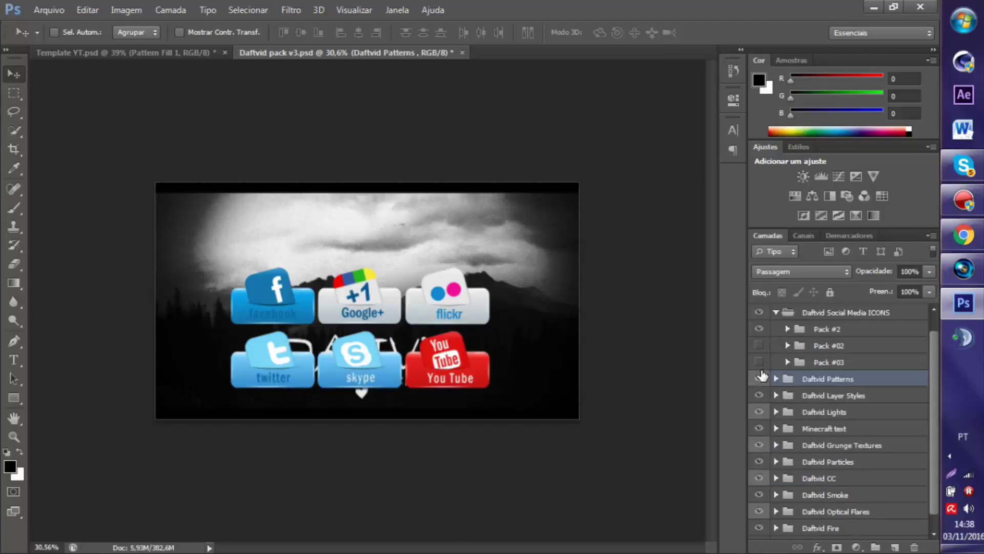
Step: Preview the Pack #02 icons and leave only Pack #03 shown among the social media icon packs
{"action": "left_click", "coordinate": [759, 346]}
{"action": "left_click", "coordinate": [759, 328]}
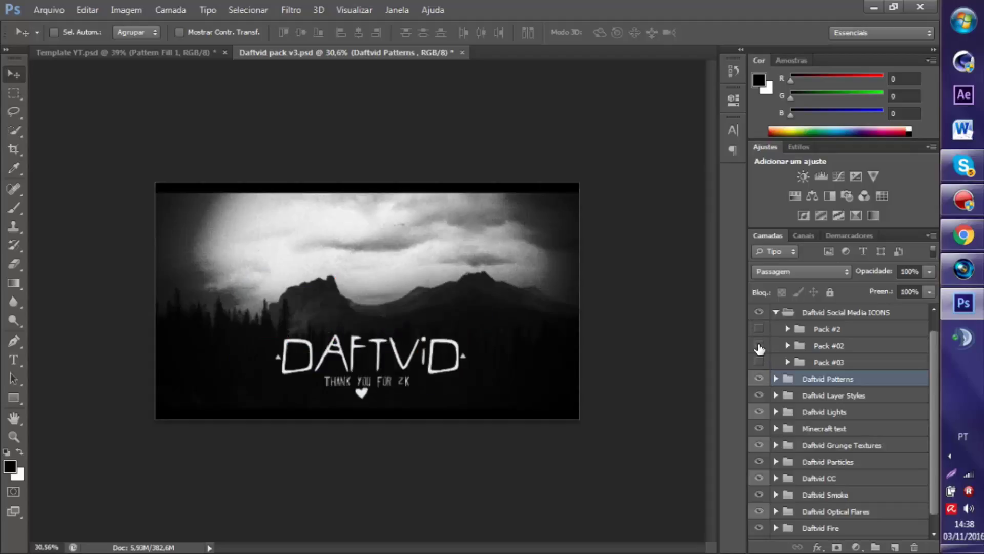
{"action": "left_click", "coordinate": [758, 346]}
{"action": "left_click", "coordinate": [759, 362]}
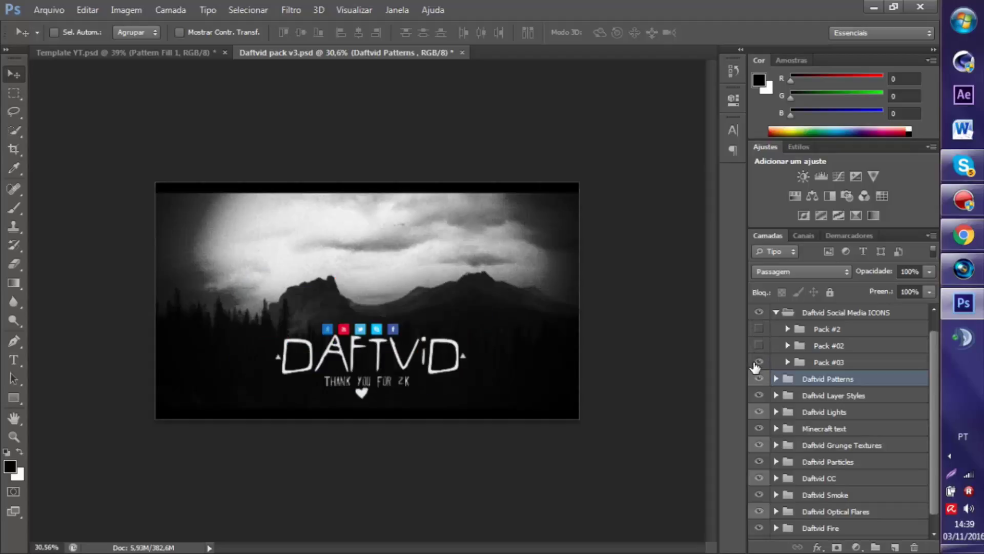
Step: Expand Pack #03 and hide all six of its icon layers, from Facebook to Google +
{"action": "left_click", "coordinate": [783, 363]}
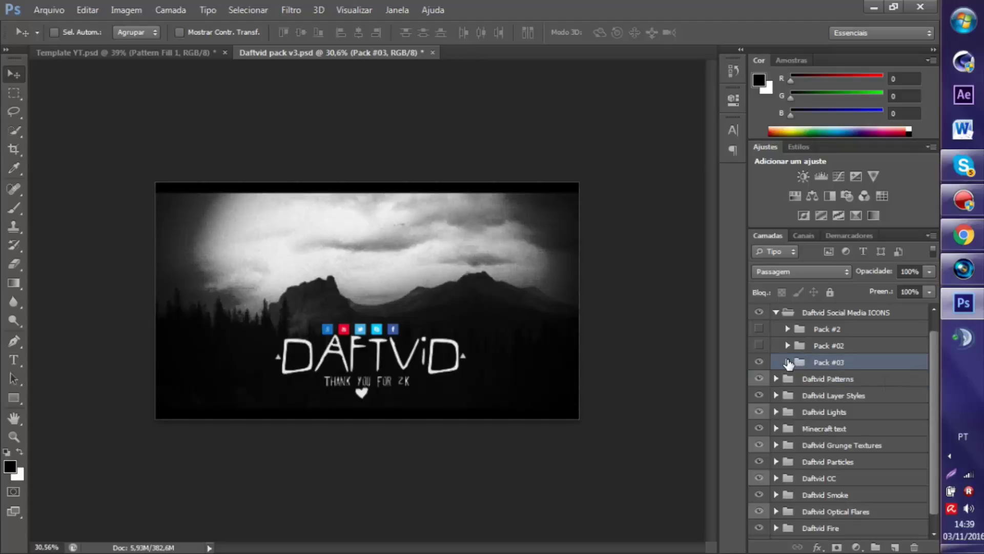
{"action": "left_click", "coordinate": [787, 362]}
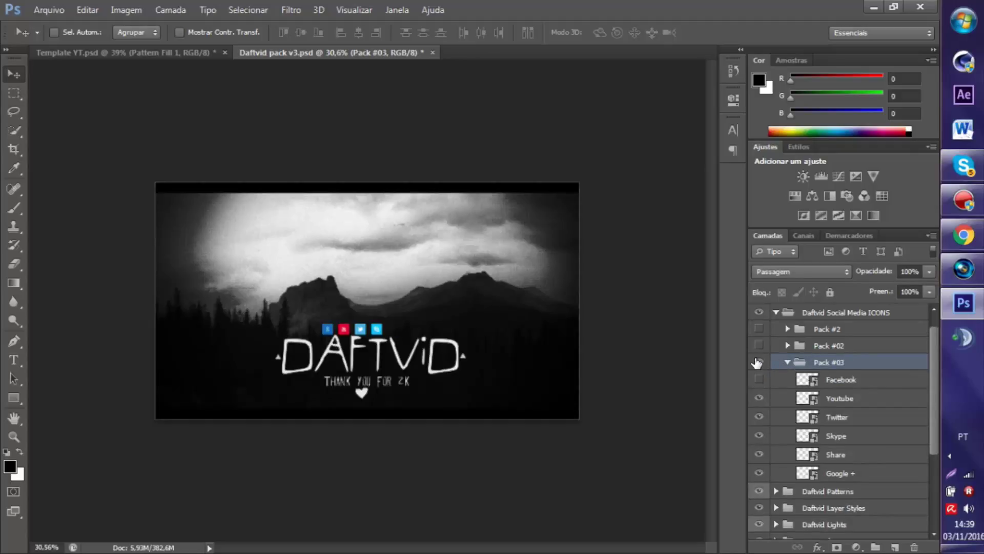
{"action": "left_click_drag", "start_coordinate": [756, 388], "coordinate": [753, 476]}
{"action": "scroll", "coordinate": [375, 306], "scroll_direction": "up", "scroll_amount": 5}
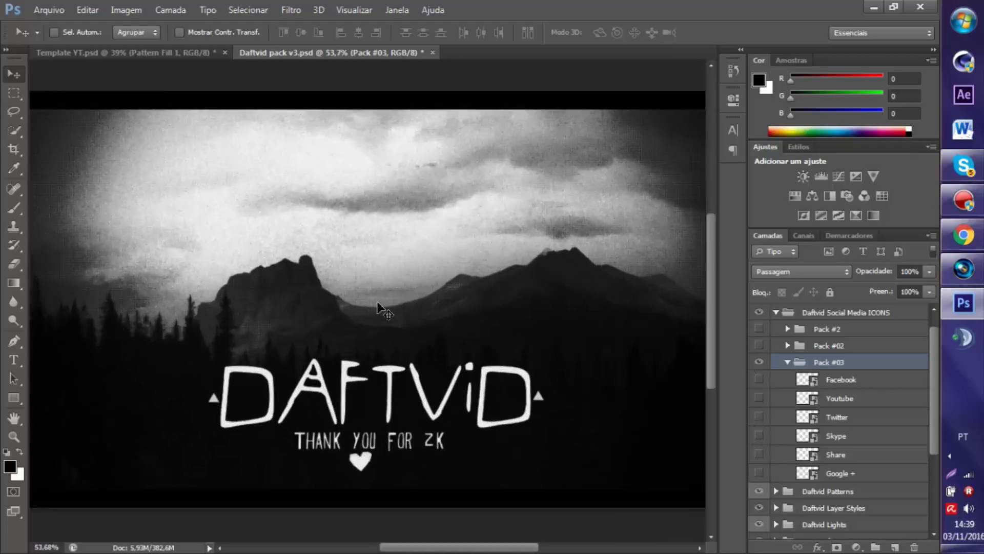
{"action": "scroll", "coordinate": [374, 306], "scroll_direction": "down", "scroll_amount": 3}
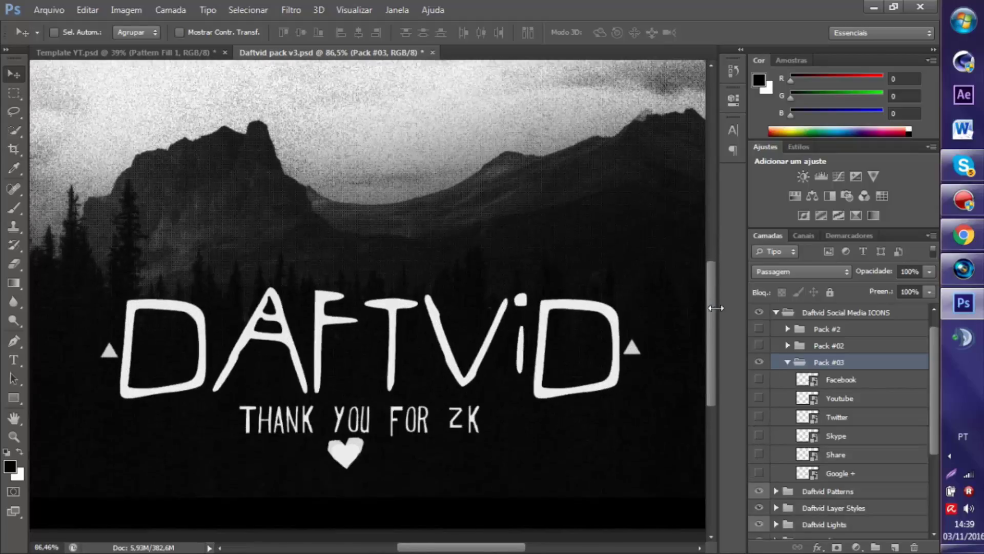
Step: Show the Pack #03 Facebook icon, copy it into Template YT.psd beside the TUTORIAL title and scale it up to about 111%
{"action": "left_click", "coordinate": [758, 379]}
{"action": "left_click", "coordinate": [852, 382]}
{"action": "left_click_drag", "start_coordinate": [425, 266], "coordinate": [565, 276]}
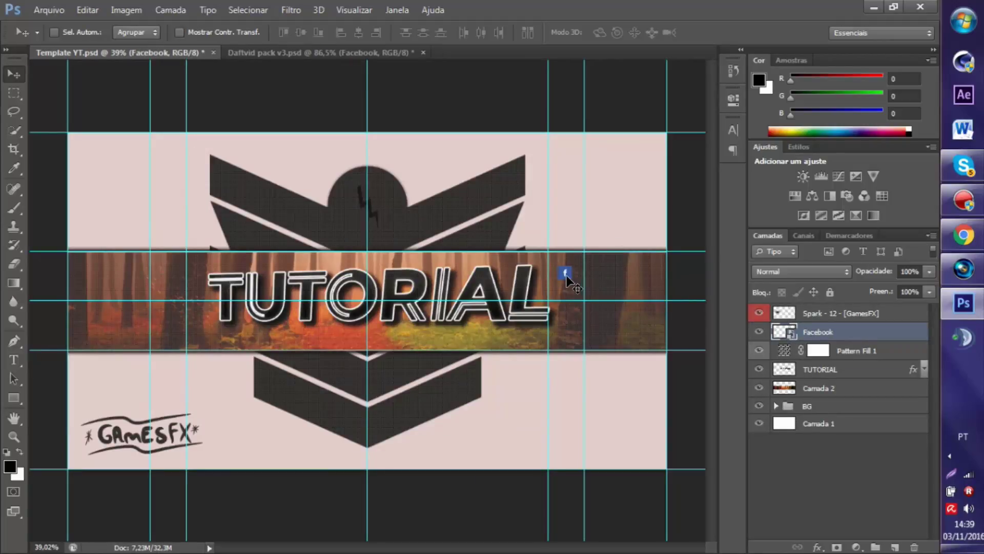
{"action": "key", "text": "ctrl+t"}
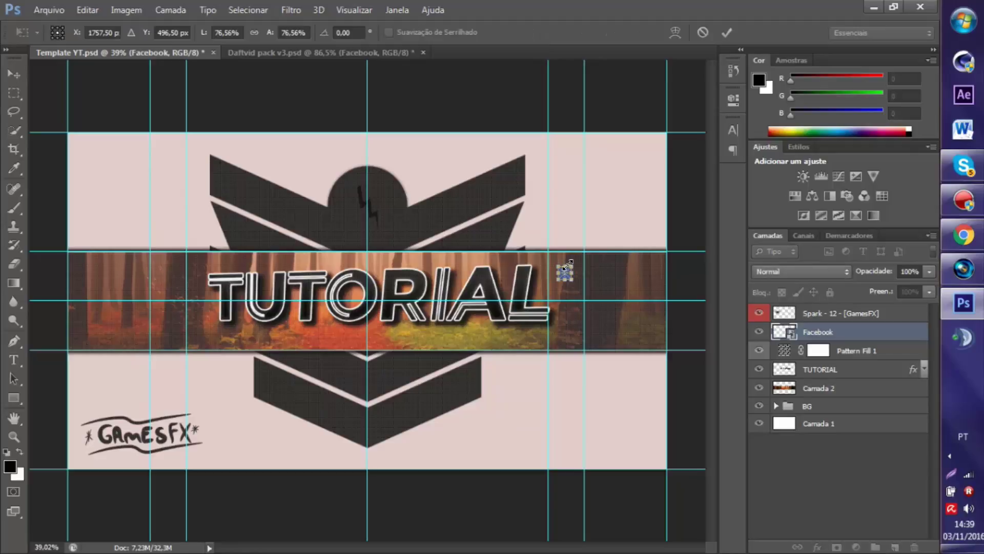
{"action": "left_click_drag", "start_coordinate": [572, 262], "coordinate": [575, 260]}
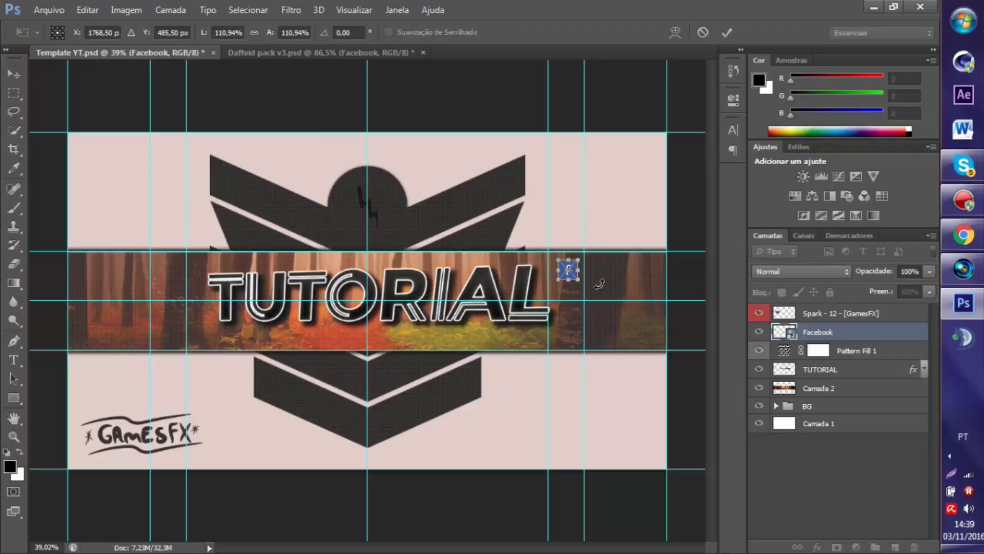
{"action": "key", "text": "Return"}
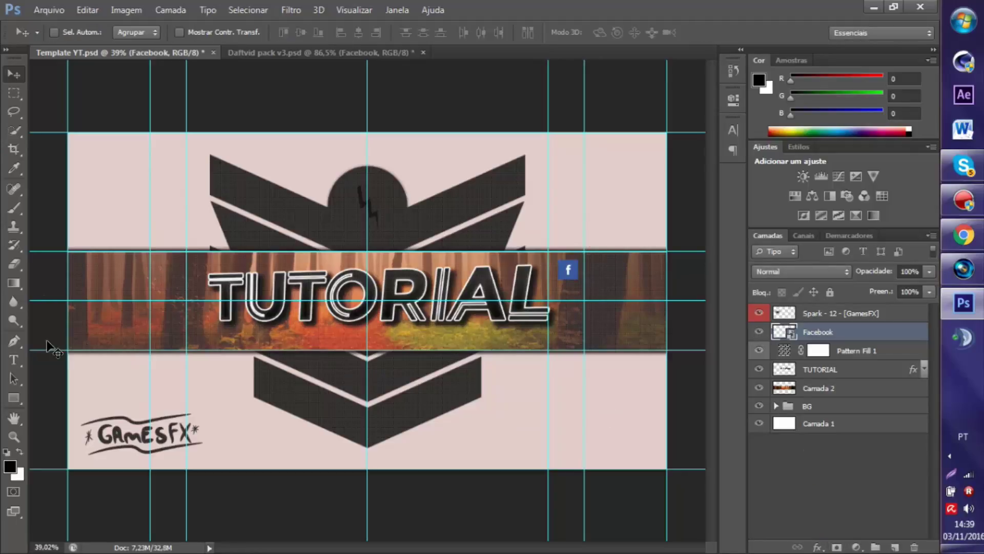
Step: Start a text line beside the Facebook icon on the forest band with the size set to 72 pt
{"action": "left_click", "coordinate": [14, 359]}
{"action": "left_click", "coordinate": [591, 270]}
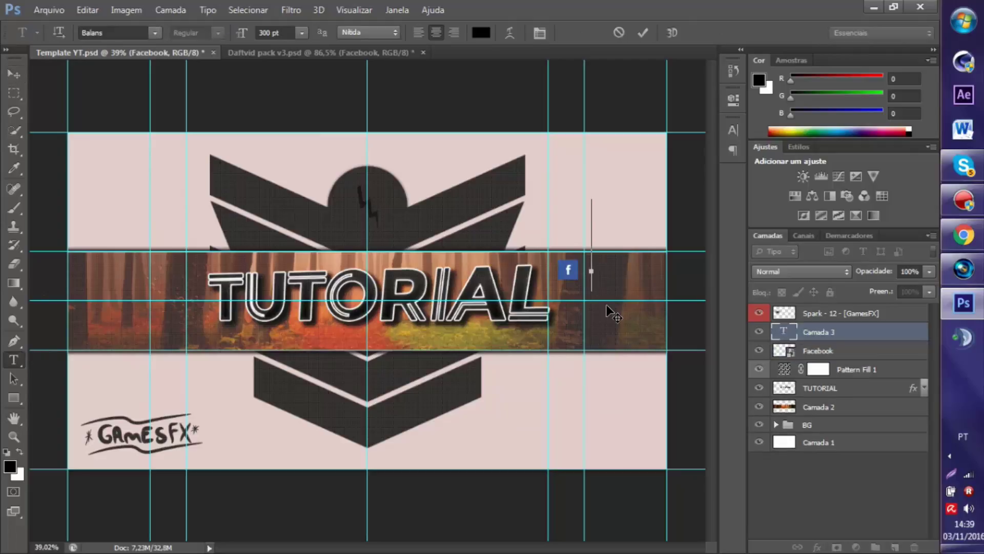
{"action": "left_click", "coordinate": [302, 32]}
{"action": "left_click", "coordinate": [271, 117]}
{"action": "left_click", "coordinate": [302, 32]}
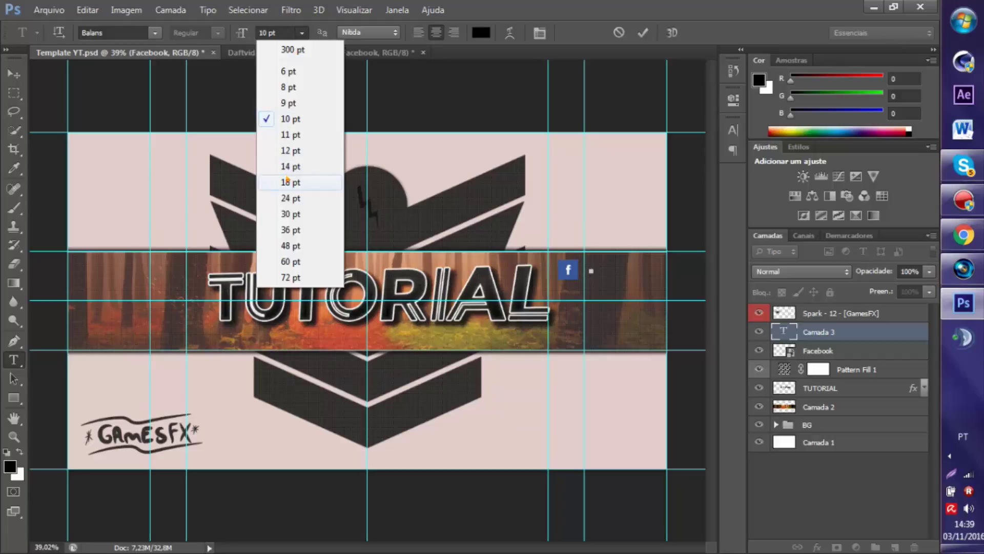
{"action": "left_click", "coordinate": [287, 181]}
{"action": "left_click", "coordinate": [301, 33]}
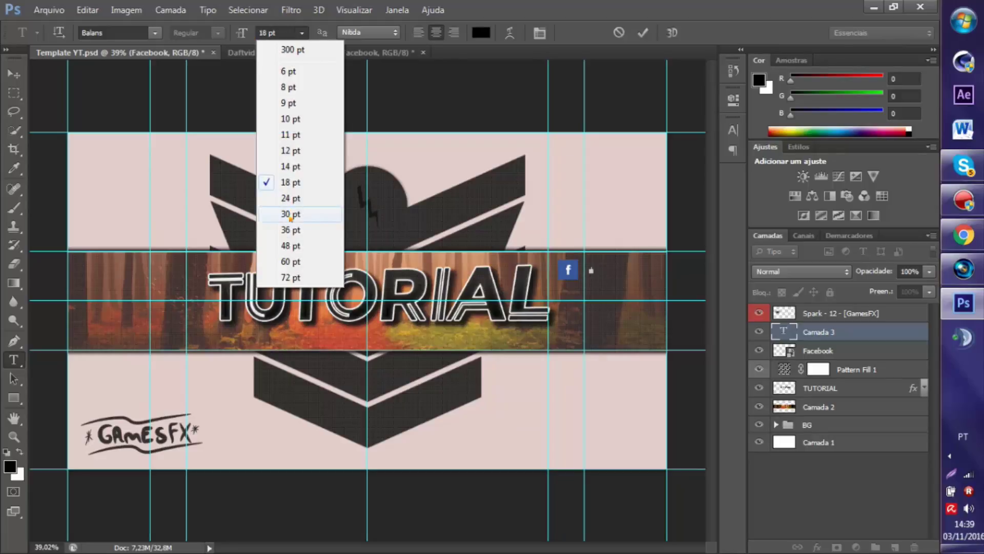
{"action": "left_click", "coordinate": [287, 278]}
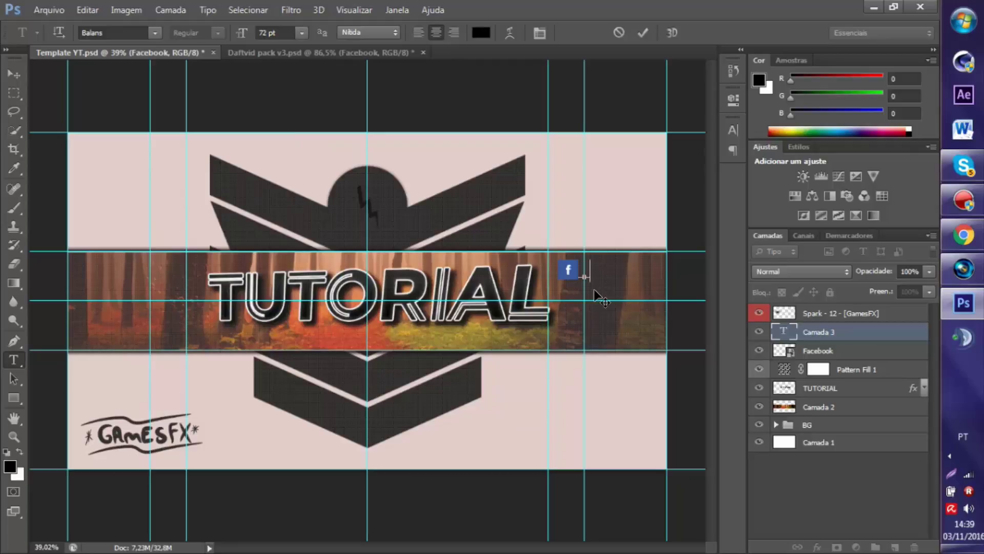
{"action": "type", "text": "naf"}
Step: Set the text's font to GoGoPosterPunch and enter the profile's first name
{"action": "left_click", "coordinate": [155, 33]}
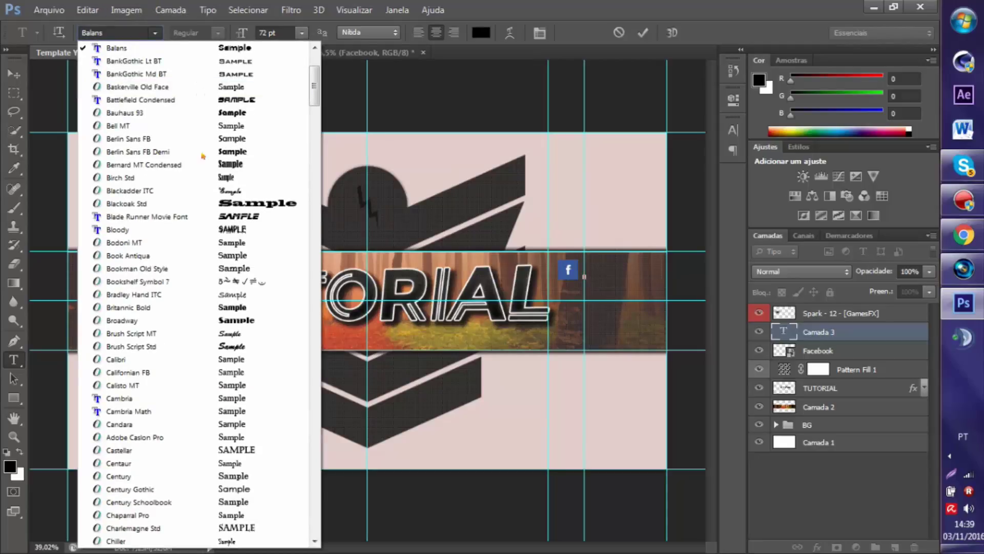
{"action": "scroll", "coordinate": [243, 291], "scroll_direction": "down", "scroll_amount": 4}
{"action": "scroll", "coordinate": [243, 291], "scroll_direction": "down", "scroll_amount": 10}
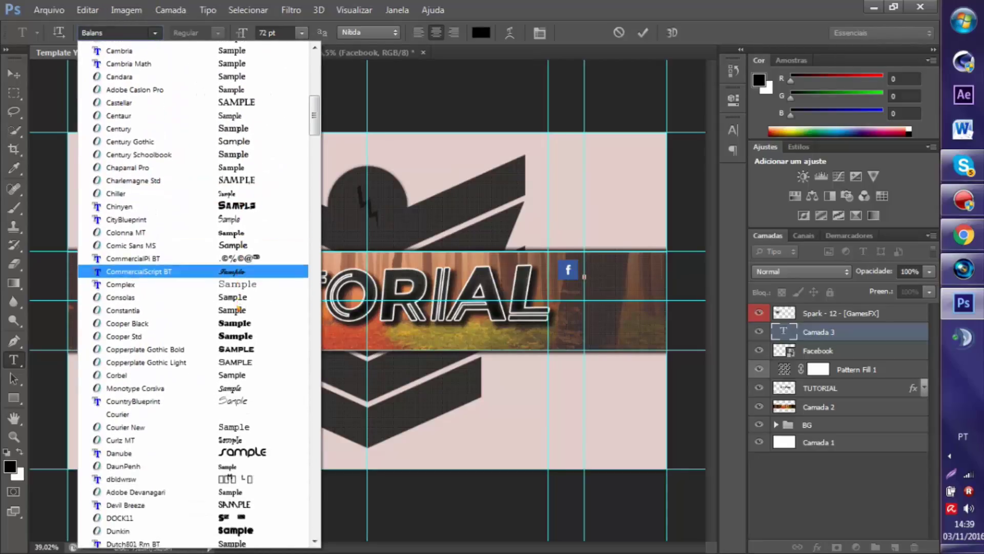
{"action": "scroll", "coordinate": [243, 279], "scroll_direction": "down", "scroll_amount": 12}
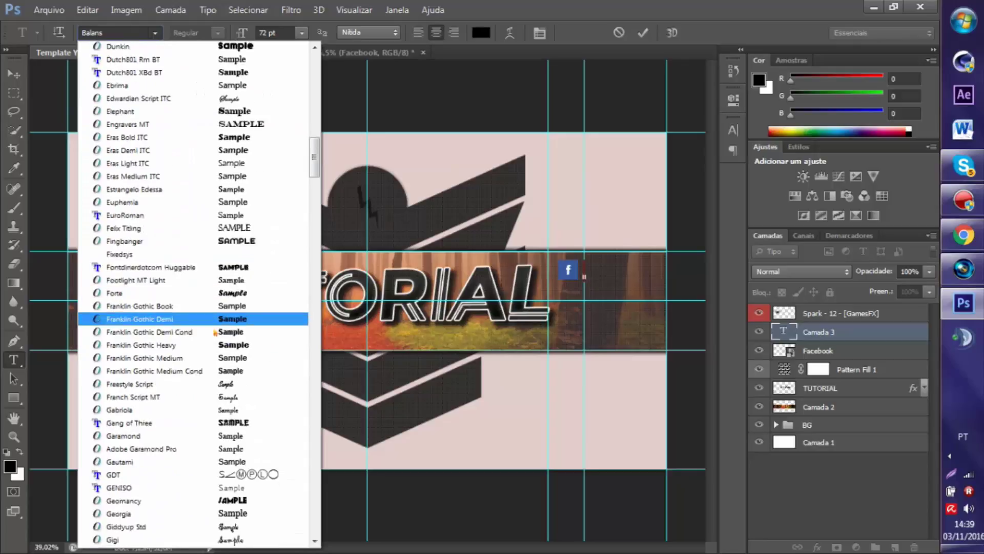
{"action": "scroll", "coordinate": [243, 268], "scroll_direction": "down", "scroll_amount": 2}
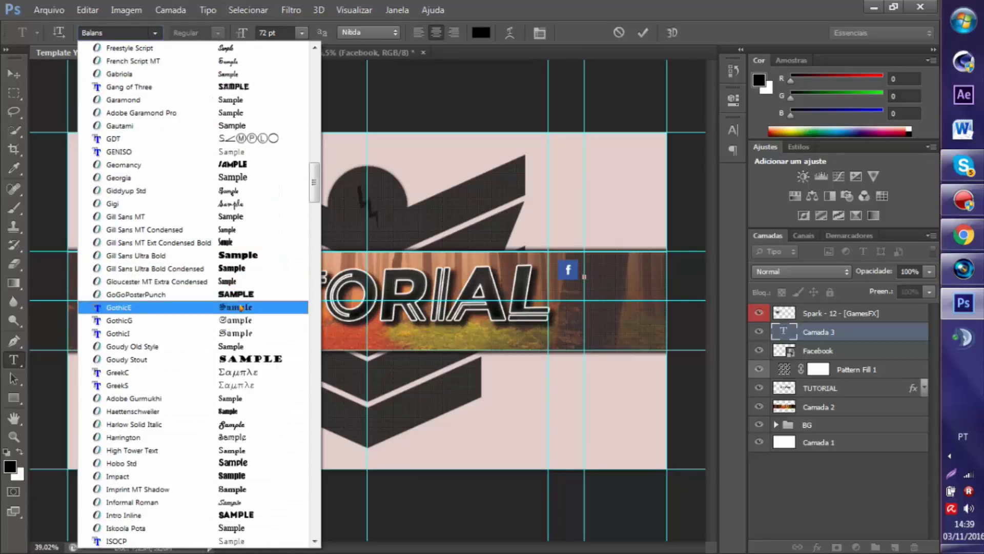
{"action": "left_click", "coordinate": [243, 352]}
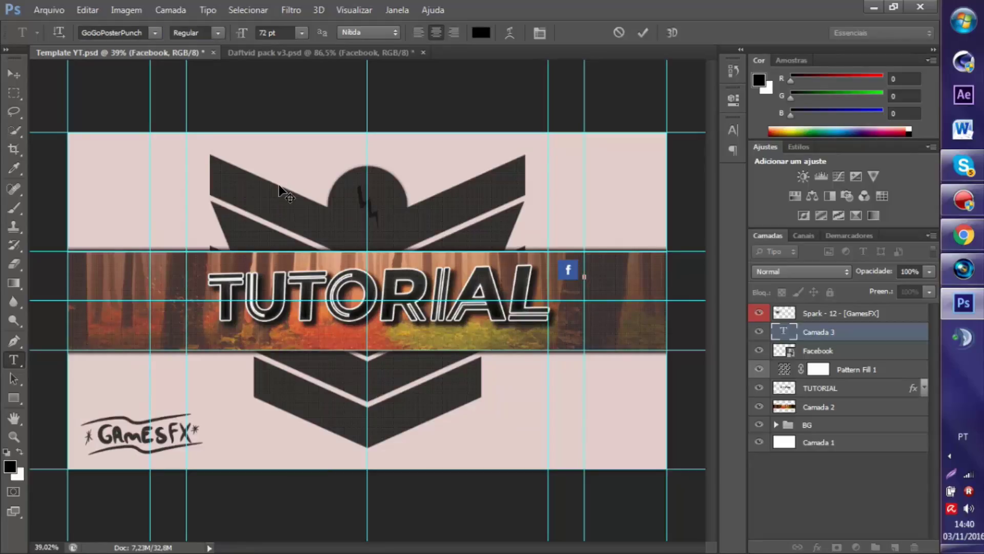
{"action": "type", "text": "ARNALDO"}
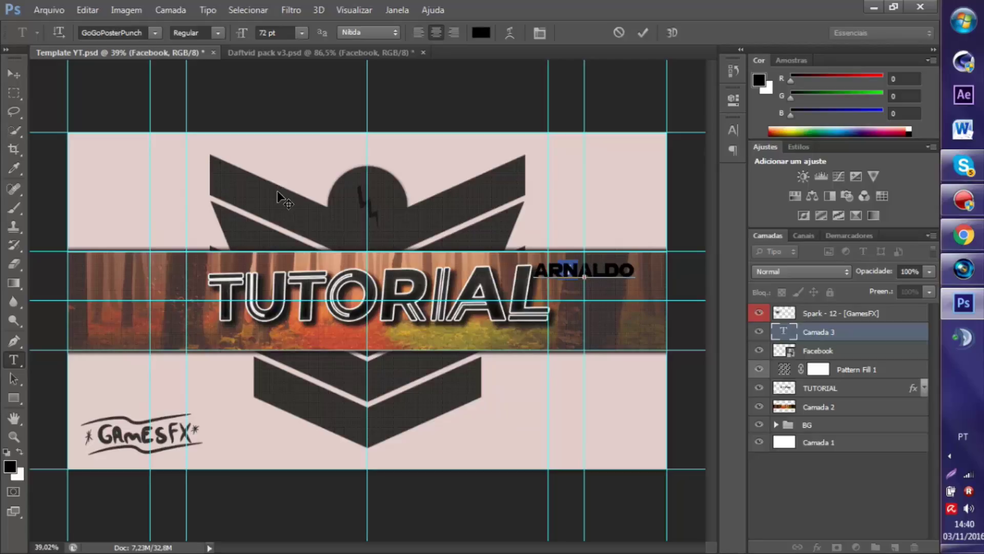
Step: Move the name text to the outer side of the Facebook icon and reduce its size to 48 pt
{"action": "left_click_drag", "start_coordinate": [622, 313], "coordinate": [663, 311]}
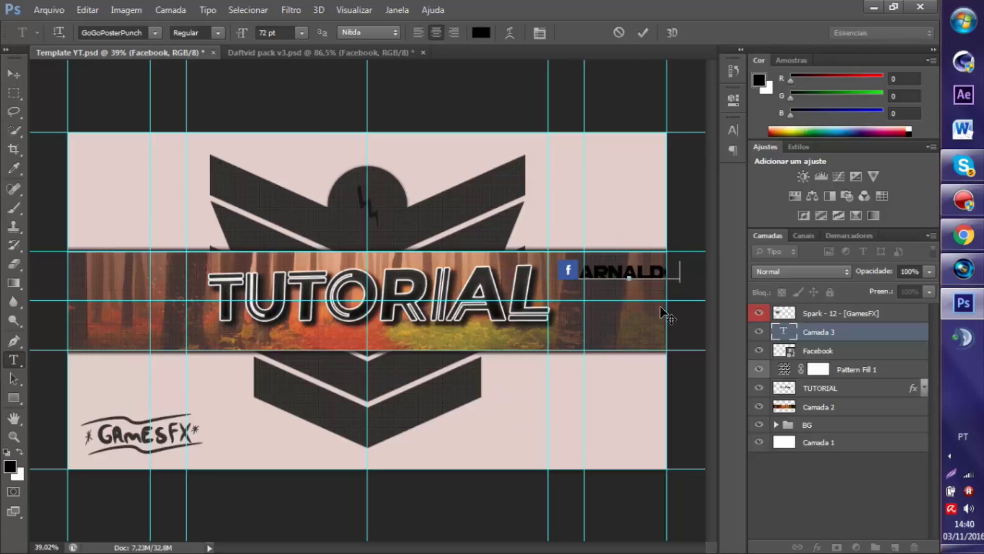
{"action": "left_click_drag", "start_coordinate": [672, 268], "coordinate": [582, 270]}
{"action": "left_click", "coordinate": [299, 36]}
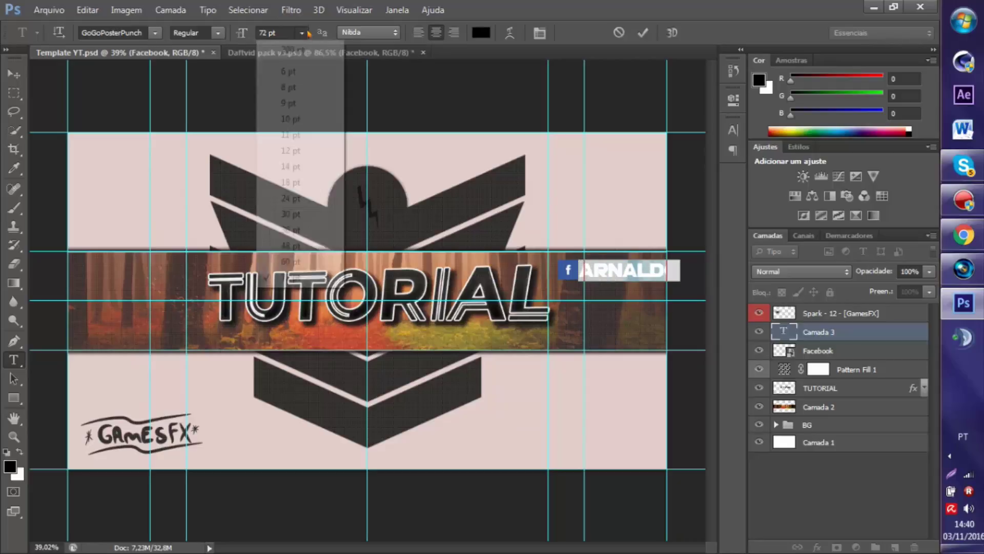
{"action": "left_click", "coordinate": [297, 246]}
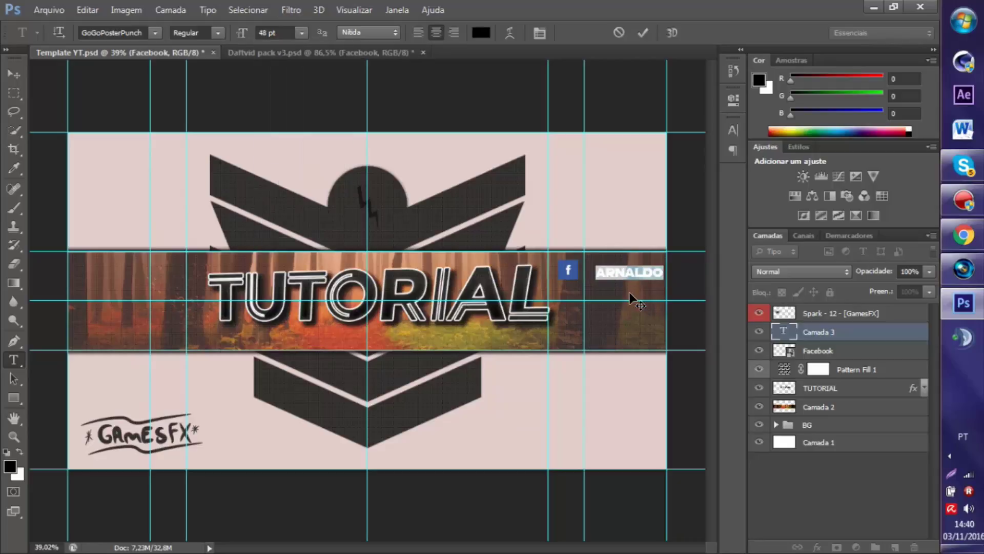
Step: Colour the name text white, place it directly beside the Facebook icon and commit it
{"action": "left_click", "coordinate": [907, 128]}
{"action": "left_click", "coordinate": [619, 267]}
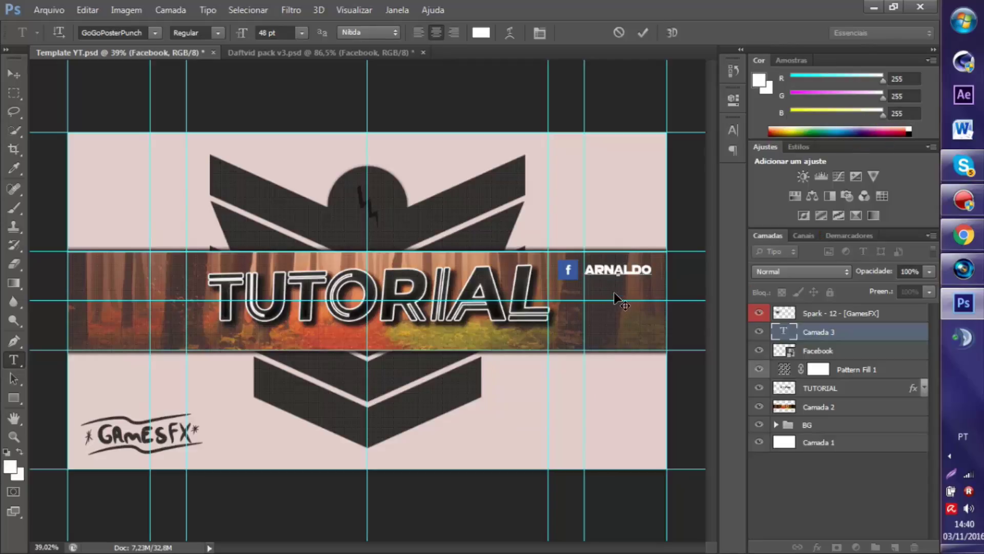
{"action": "left_click_drag", "start_coordinate": [610, 290], "coordinate": [605, 288]}
{"action": "left_click", "coordinate": [841, 461]}
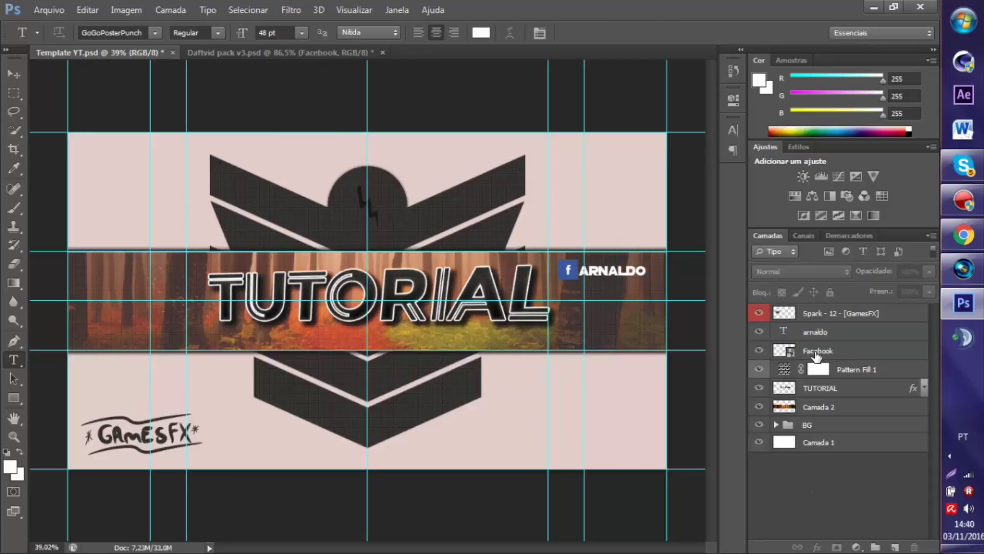
Step: Move the Facebook layer above the name text layer and nudge the text into line with the icon
{"action": "left_click_drag", "start_coordinate": [816, 355], "coordinate": [816, 329]}
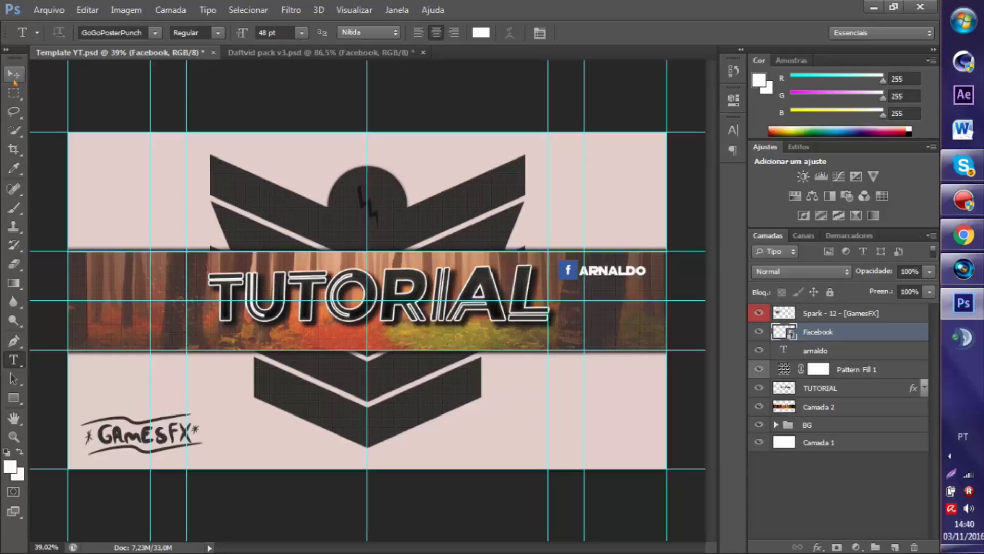
{"action": "left_click", "coordinate": [13, 75]}
{"action": "left_click", "coordinate": [798, 352]}
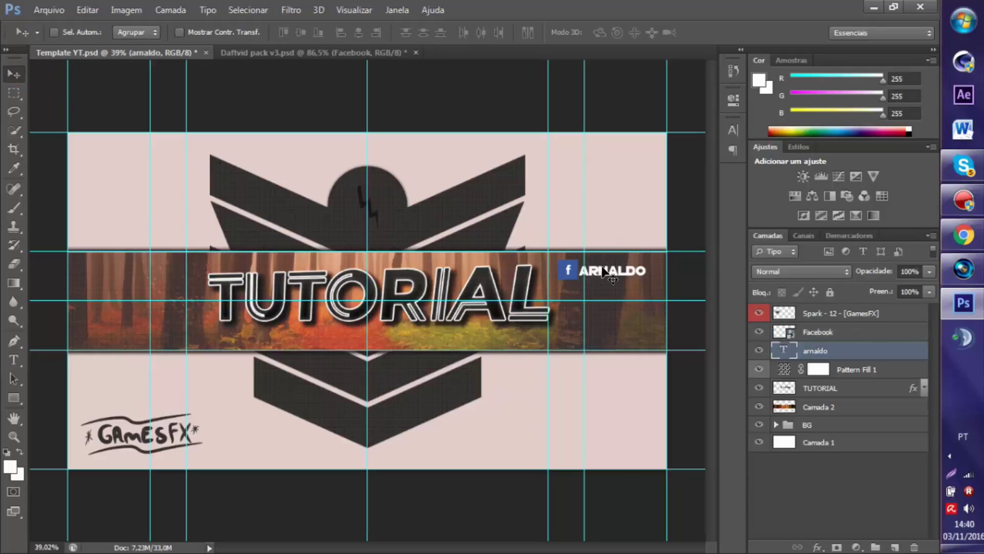
{"action": "mouse_move", "coordinate": [609, 270]}
{"action": "left_mouse_down"}
{"action": "mouse_move", "coordinate": [586, 273]}
{"action": "mouse_move", "coordinate": [602, 269]}
{"action": "left_mouse_up"}
Step: Preview the Youtube, Twitter, Skype, Share and Google + icons of Pack #03 in Daftvid pack v3.psd one at a time, and close the group
{"action": "left_click", "coordinate": [307, 52]}
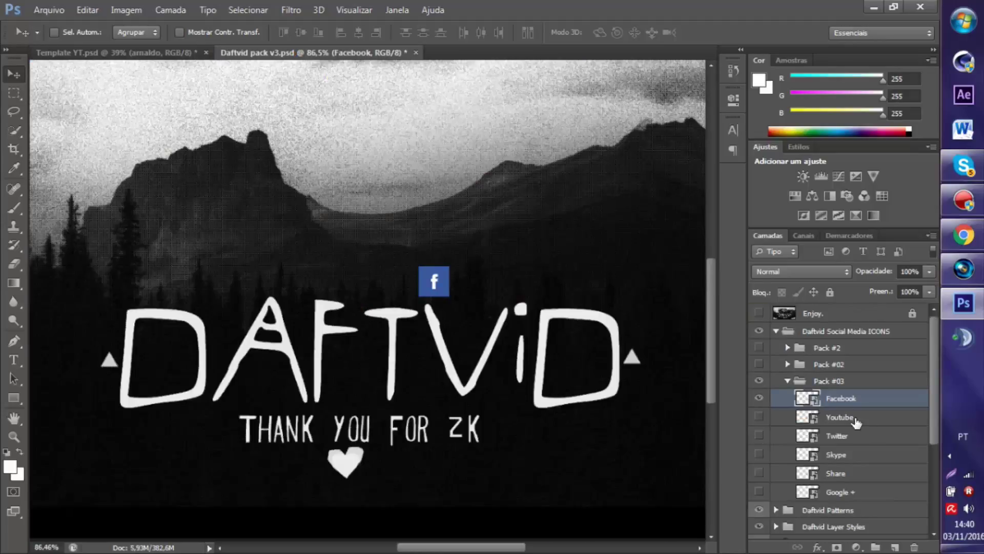
{"action": "left_click", "coordinate": [759, 398]}
{"action": "left_click", "coordinate": [759, 417]}
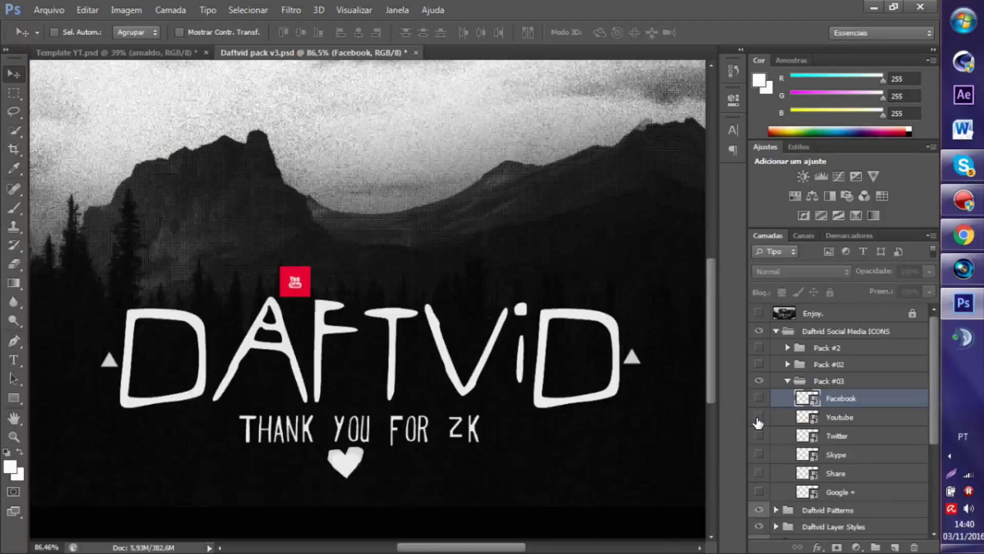
{"action": "left_click", "coordinate": [759, 417]}
{"action": "left_click", "coordinate": [759, 435]}
{"action": "left_click", "coordinate": [759, 435]}
{"action": "left_click", "coordinate": [759, 455]}
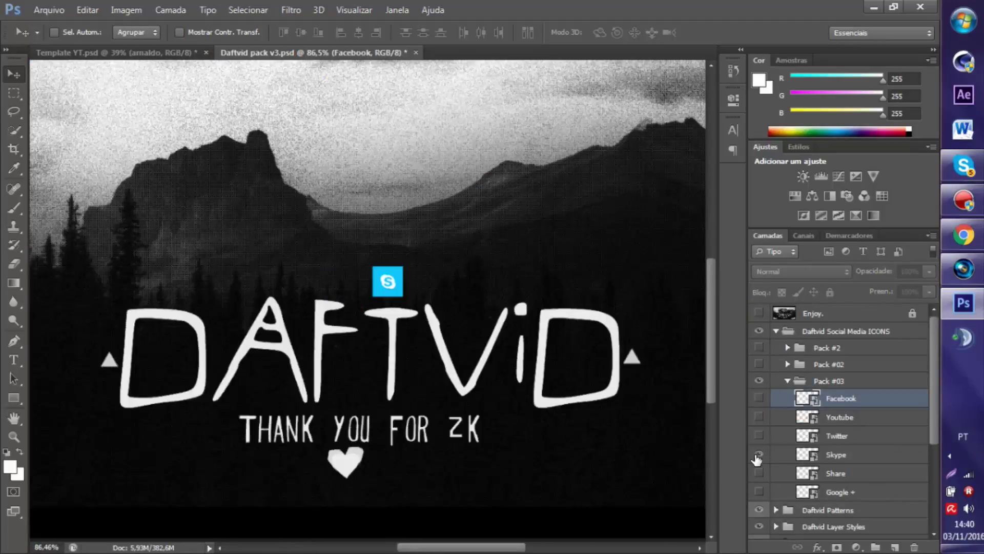
{"action": "left_click", "coordinate": [759, 454]}
{"action": "left_click", "coordinate": [758, 473]}
{"action": "left_click", "coordinate": [759, 472]}
{"action": "left_click", "coordinate": [759, 491]}
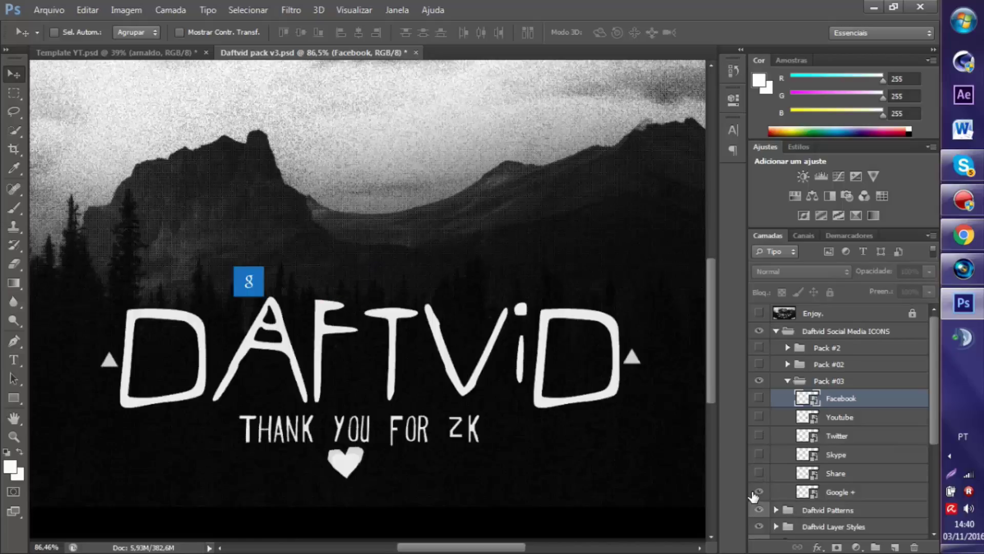
{"action": "left_click", "coordinate": [759, 492]}
{"action": "left_click", "coordinate": [787, 380]}
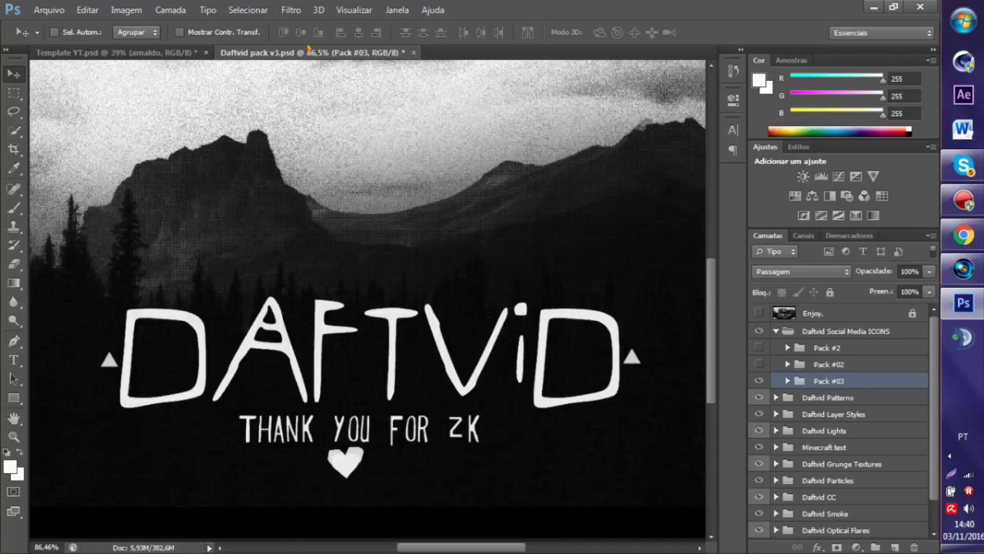
Step: Delete the Facebook icon and the name text layers together from Template YT.psd, and dismiss the desktop notifications
{"action": "left_click", "coordinate": [148, 52]}
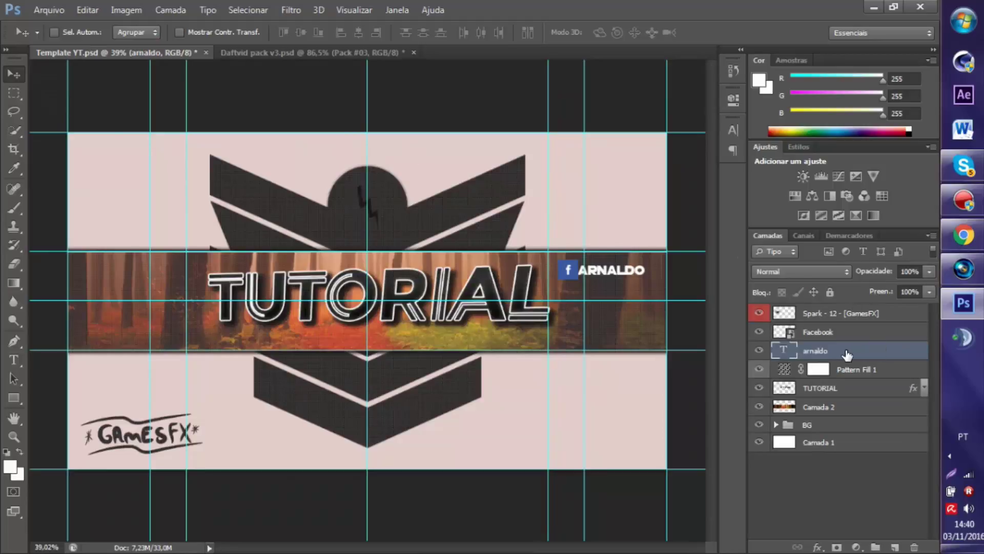
{"action": "left_click", "coordinate": [831, 336]}
{"action": "left_click", "coordinate": [822, 350], "text": "shift"}
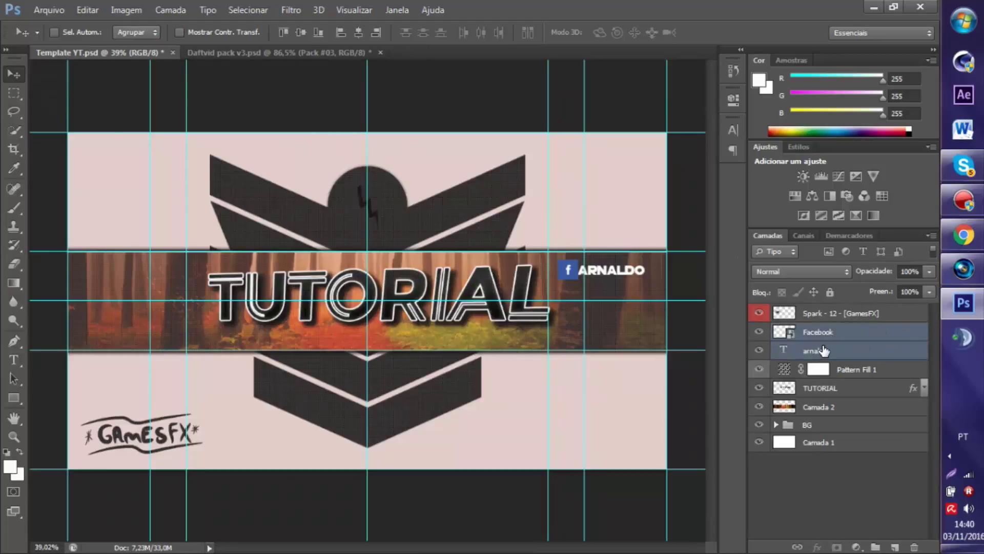
{"action": "key", "text": "Delete"}
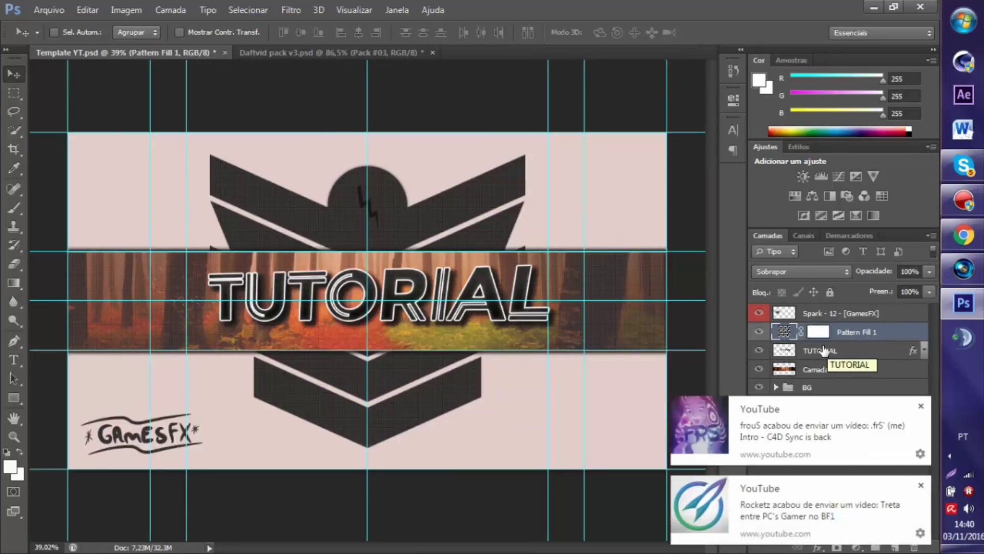
{"action": "left_click", "coordinate": [920, 406]}
{"action": "left_click", "coordinate": [918, 485]}
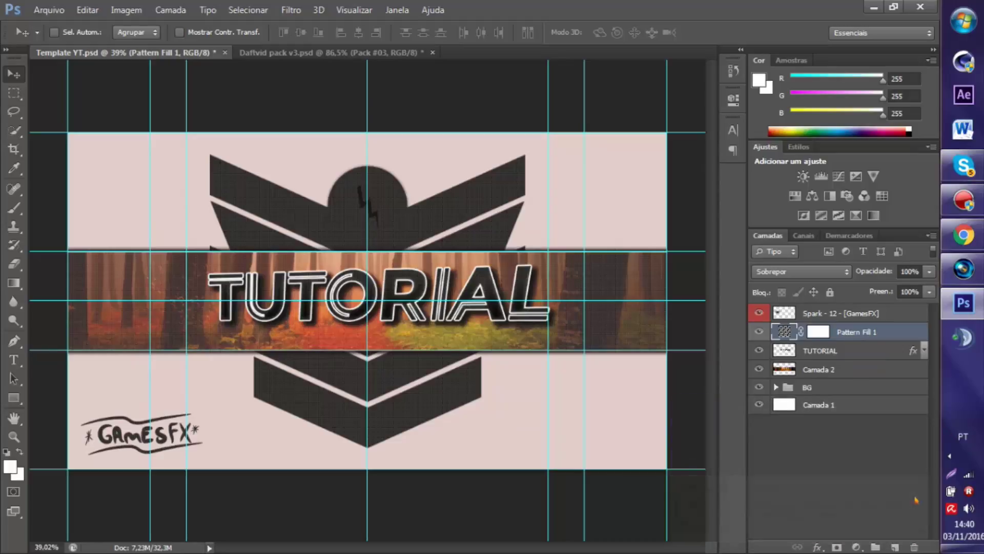
{"action": "left_click", "coordinate": [963, 200]}
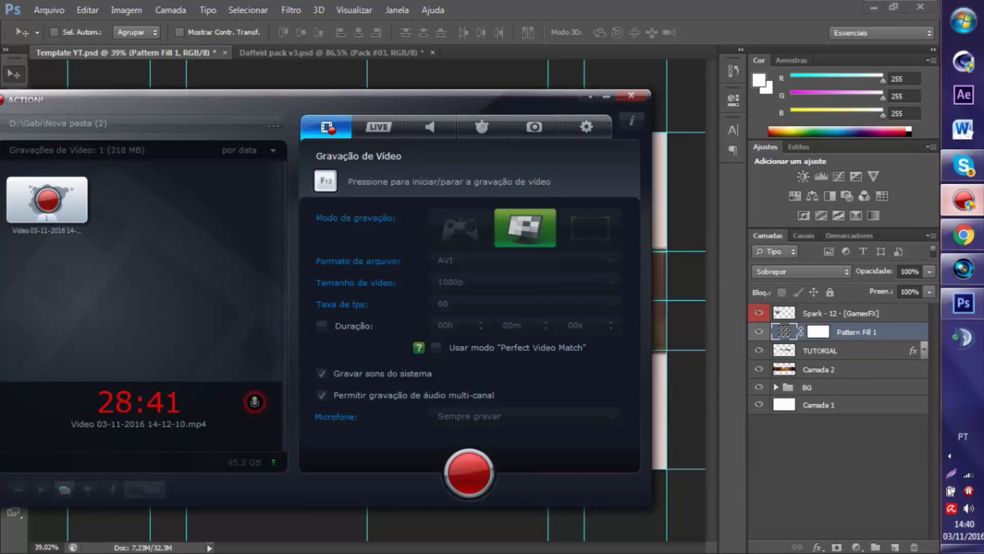
{"action": "left_click", "coordinate": [866, 293]}
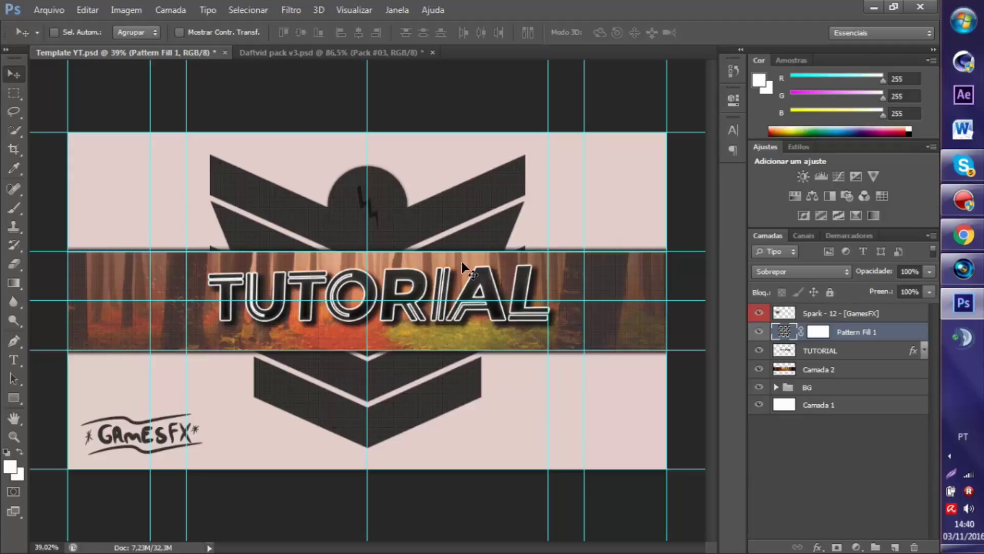
{"action": "scroll", "coordinate": [463, 268], "scroll_direction": "down", "scroll_amount": 3}
{"action": "scroll", "coordinate": [395, 314], "scroll_direction": "up", "scroll_amount": 5}
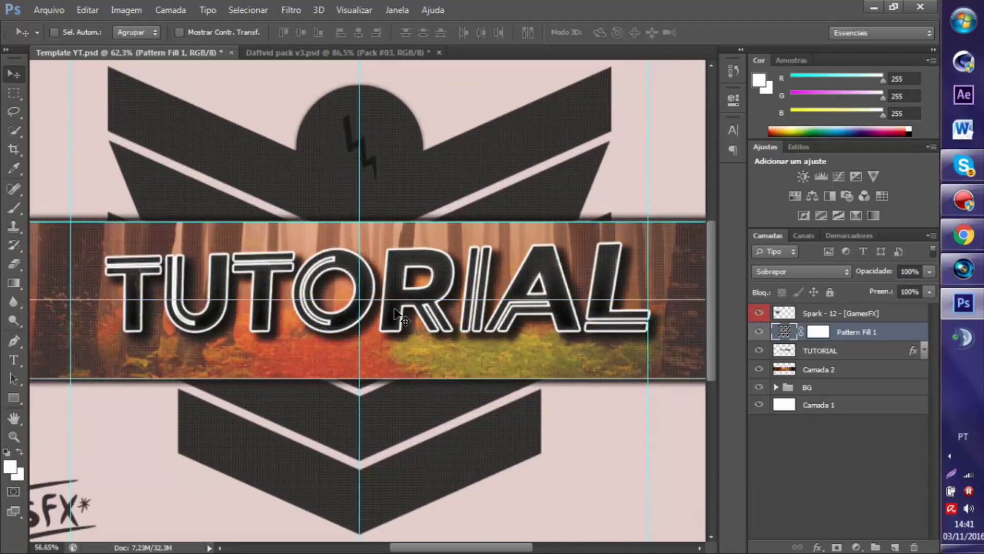
{"action": "scroll", "coordinate": [398, 315], "scroll_direction": "down", "scroll_amount": 2}
{"action": "scroll", "coordinate": [398, 315], "scroll_direction": "up", "scroll_amount": 1}
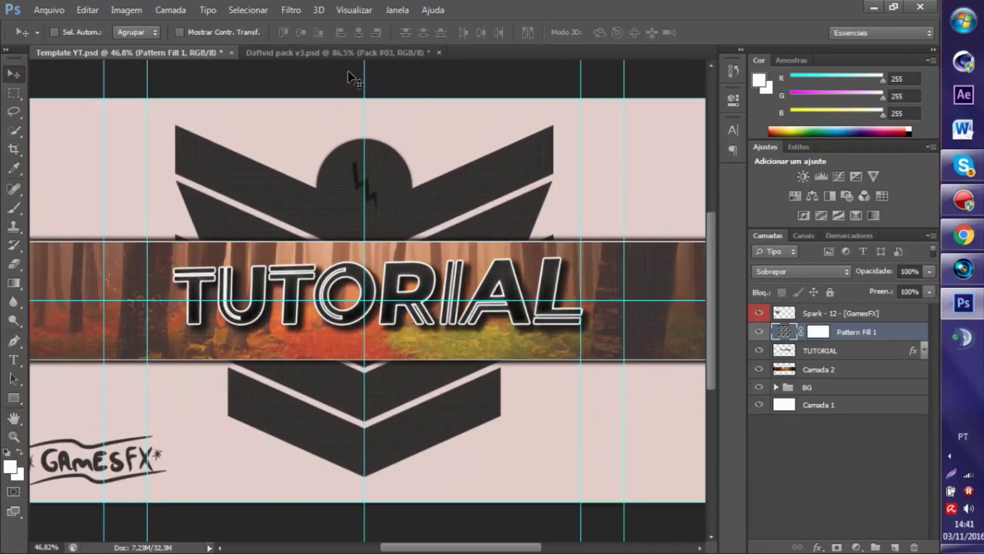
Step: Close Daftvid pack v3.psd without saving its changes
{"action": "left_click", "coordinate": [404, 54]}
{"action": "left_click", "coordinate": [438, 51]}
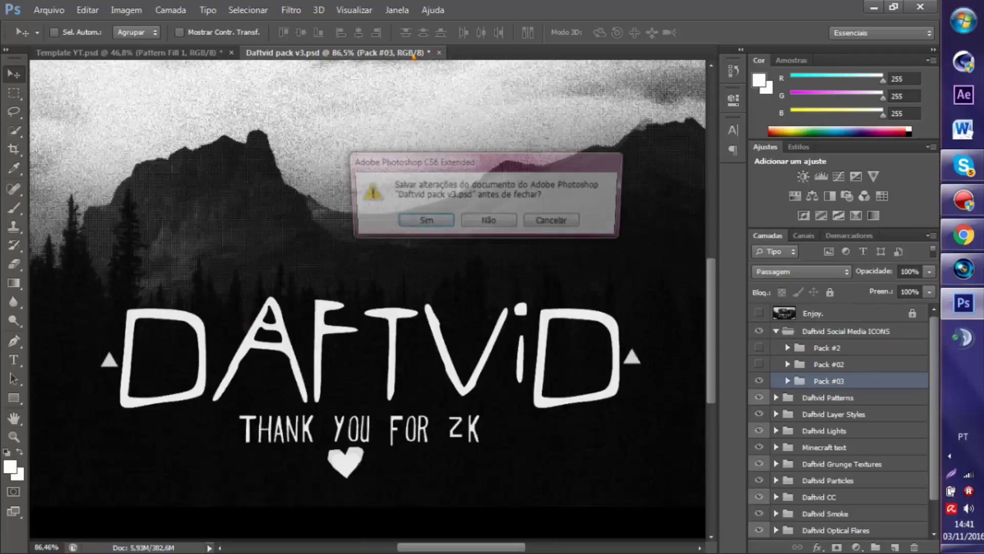
{"action": "left_click", "coordinate": [478, 223]}
Step: Open TheUltimatePack by Nidze.psd from the tutorial folder
{"action": "left_click", "coordinate": [48, 10]}
{"action": "left_click", "coordinate": [57, 37]}
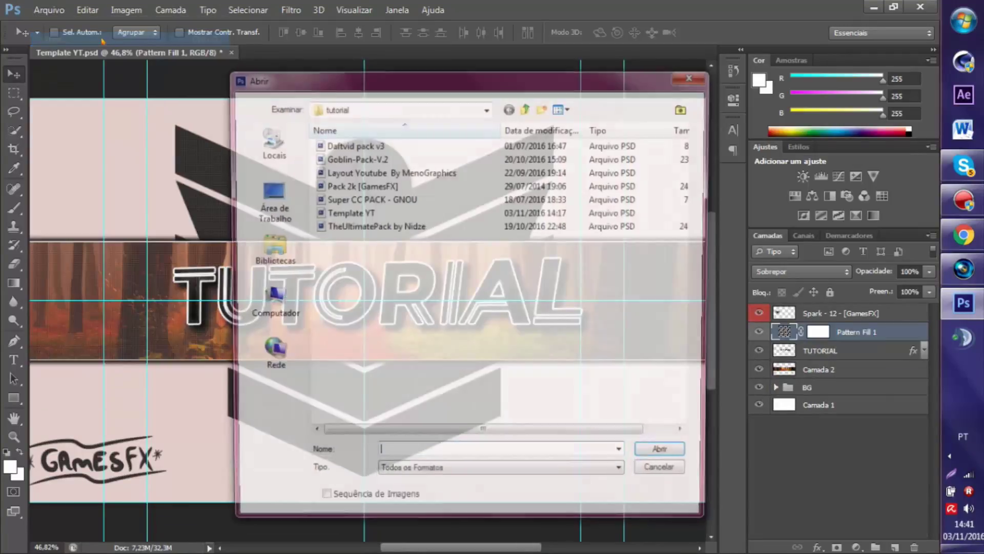
{"action": "left_click_drag", "start_coordinate": [375, 301], "coordinate": [347, 132]}
{"action": "left_click", "coordinate": [396, 281]}
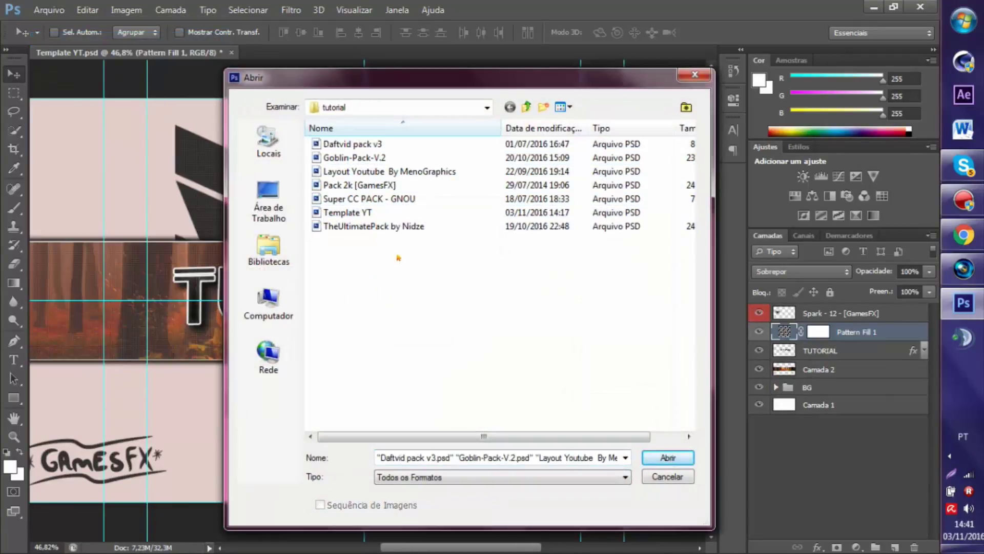
{"action": "double_click", "coordinate": [408, 225]}
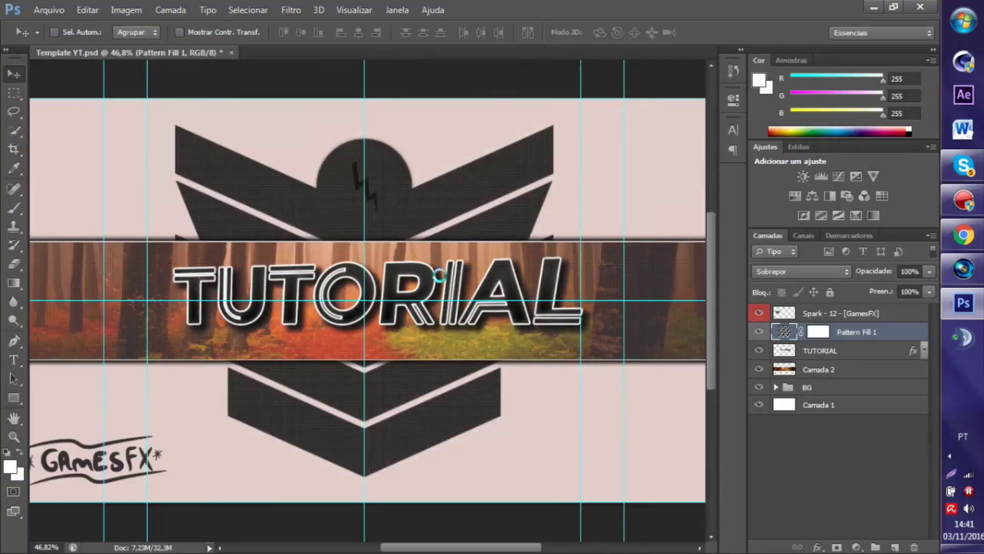
{"action": "left_click", "coordinate": [963, 269]}
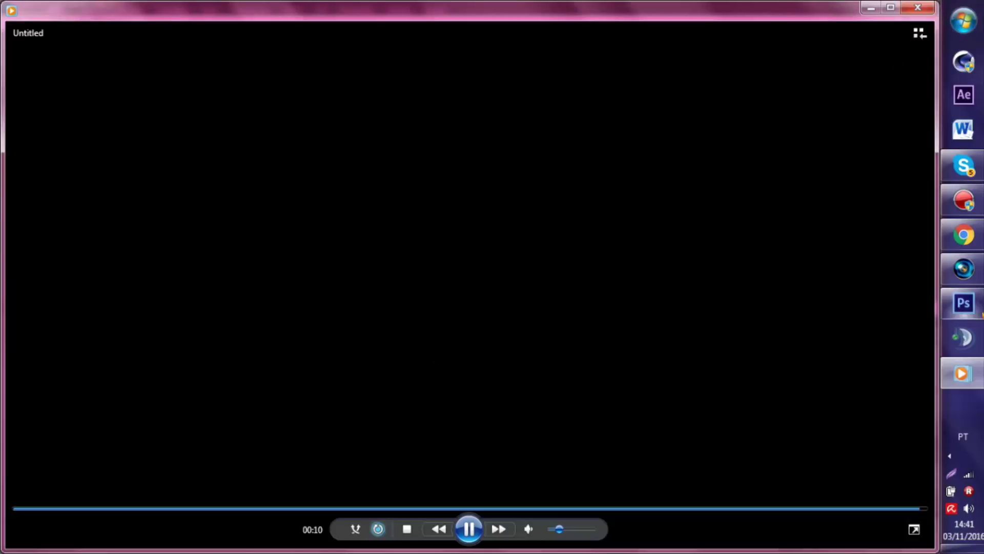
{"action": "left_click", "coordinate": [963, 303]}
Step: Hide lightning 1 in the pack, collapse the Lightning group and look inside the Paint group
{"action": "scroll", "coordinate": [820, 441], "scroll_direction": "down", "scroll_amount": 2}
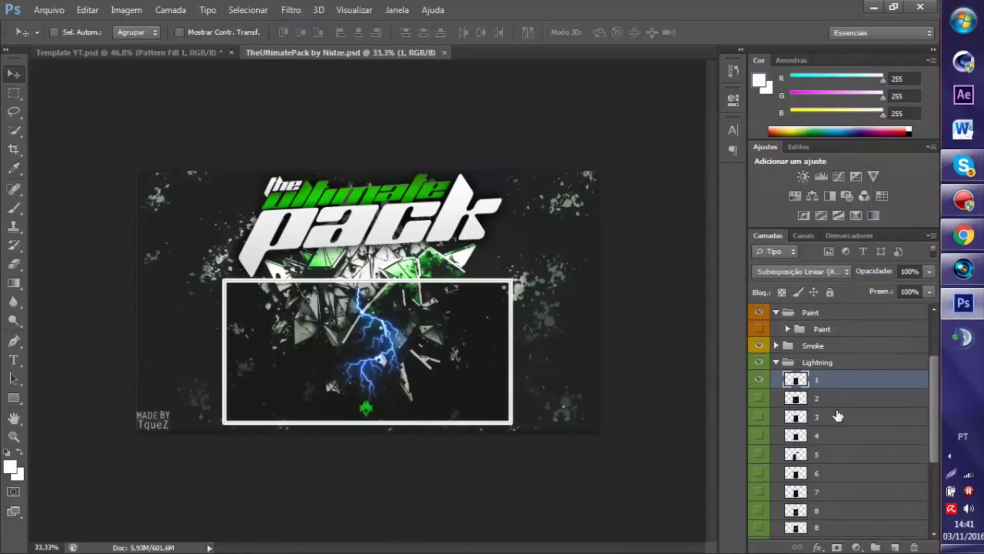
{"action": "left_click", "coordinate": [759, 379]}
{"action": "left_click", "coordinate": [776, 362]}
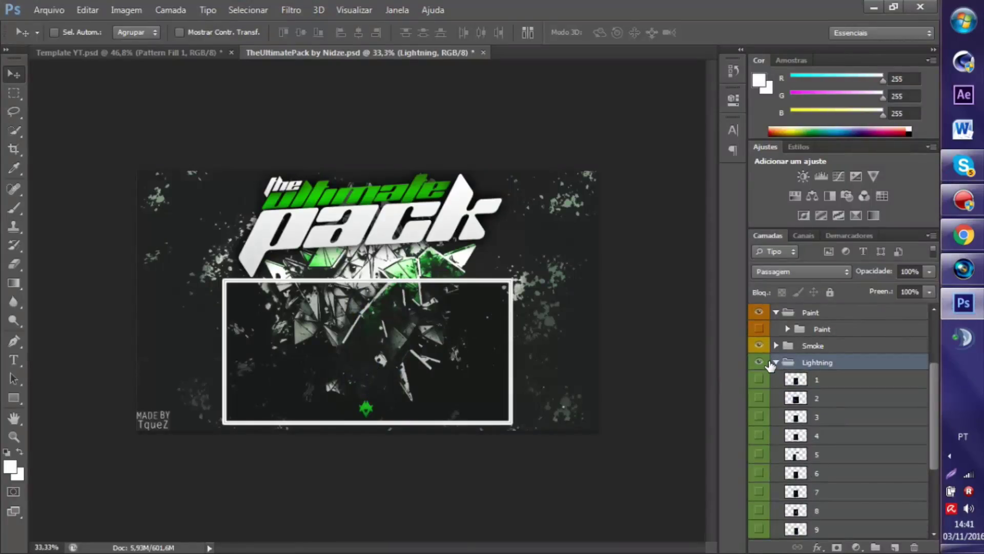
{"action": "scroll", "coordinate": [775, 382], "scroll_direction": "up", "scroll_amount": 2}
{"action": "scroll", "coordinate": [774, 382], "scroll_direction": "up", "scroll_amount": 1}
{"action": "left_click", "coordinate": [776, 412]}
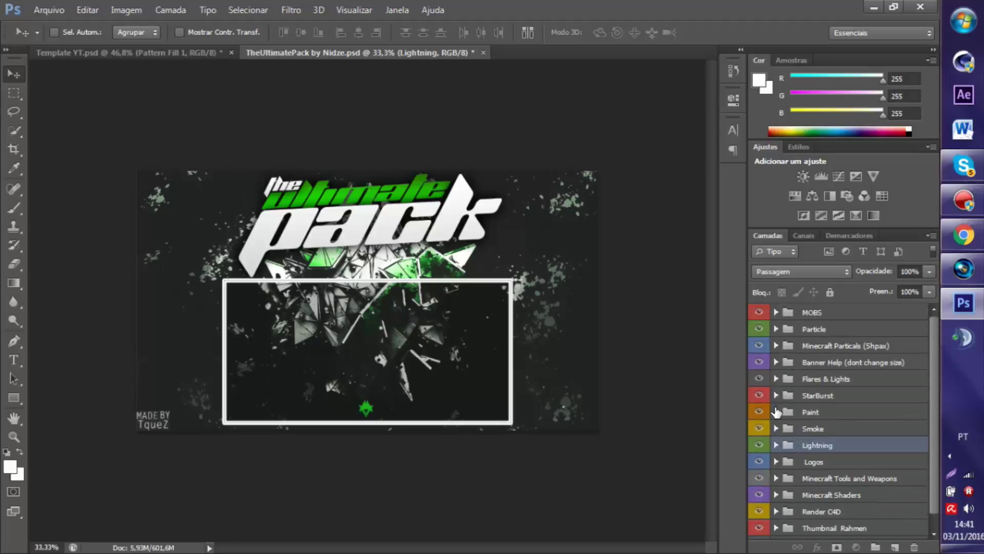
{"action": "left_click", "coordinate": [776, 412]}
{"action": "left_click", "coordinate": [760, 429]}
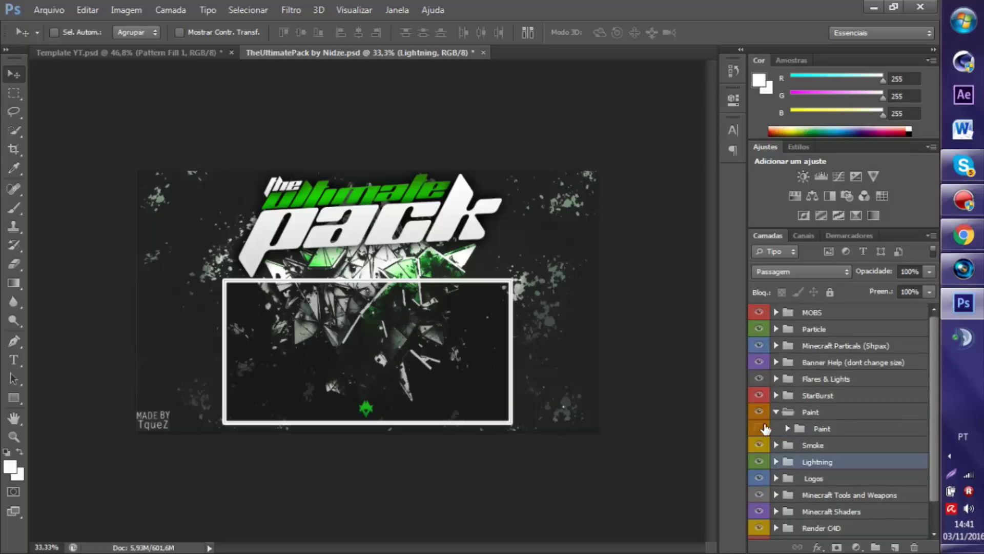
{"action": "left_click", "coordinate": [776, 412]}
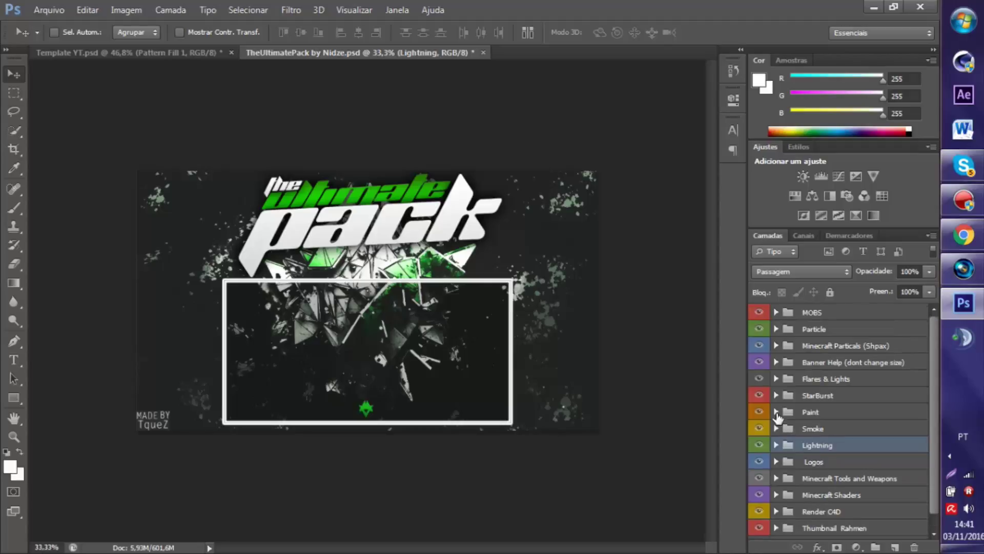
Step: Show Dark Edges from the Banner Help group and bring it into Template YT.psd, aligned over the forest band
{"action": "left_click", "coordinate": [775, 362]}
{"action": "left_click", "coordinate": [755, 379]}
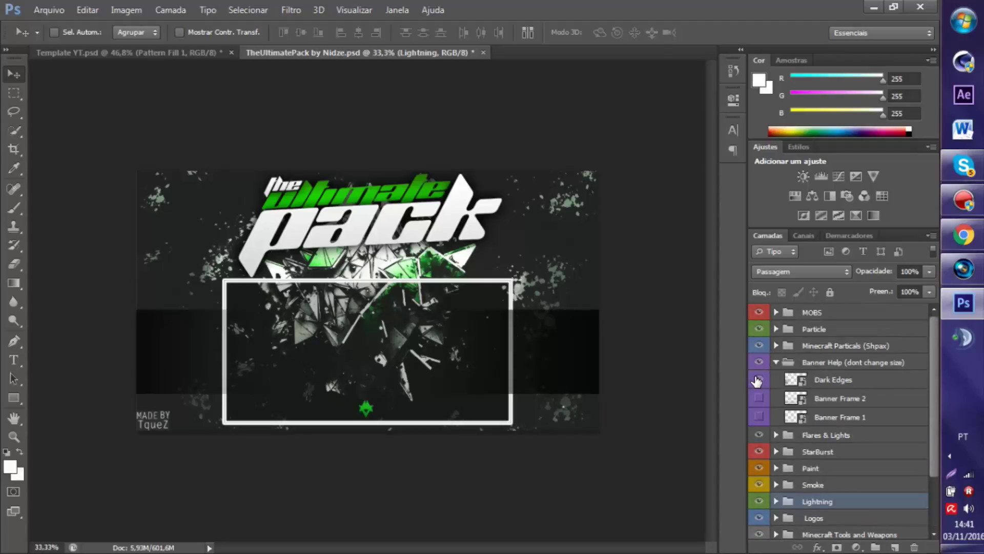
{"action": "left_click", "coordinate": [824, 382]}
{"action": "left_click_drag", "start_coordinate": [542, 370], "coordinate": [570, 307]}
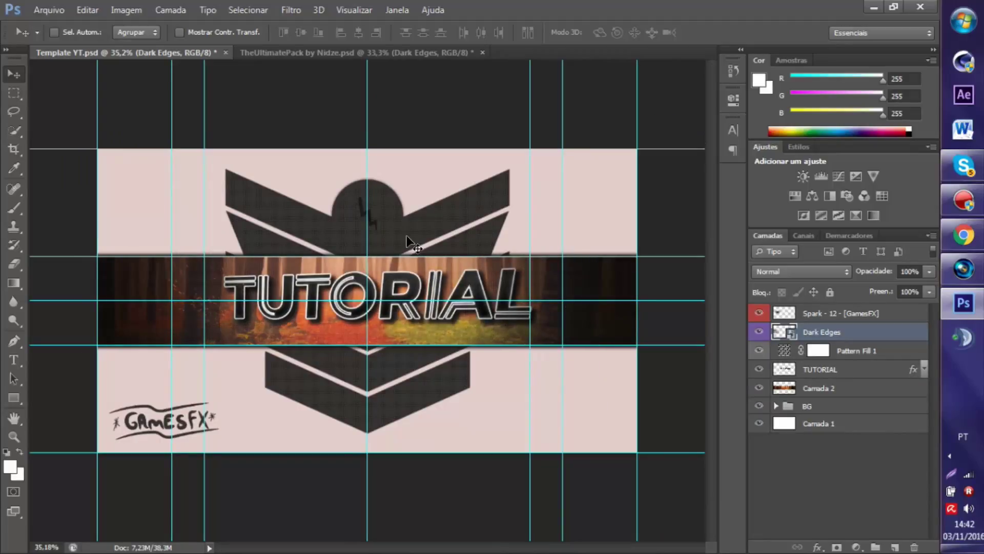
Step: Delete the Spark - 12 - [GamesFX] layer from the banner
{"action": "scroll", "coordinate": [369, 297], "scroll_direction": "up", "scroll_amount": 3}
{"action": "scroll", "coordinate": [369, 297], "scroll_direction": "down", "scroll_amount": 4}
{"action": "scroll", "coordinate": [372, 296], "scroll_direction": "up", "scroll_amount": 3}
{"action": "scroll", "coordinate": [373, 295], "scroll_direction": "up", "scroll_amount": 2}
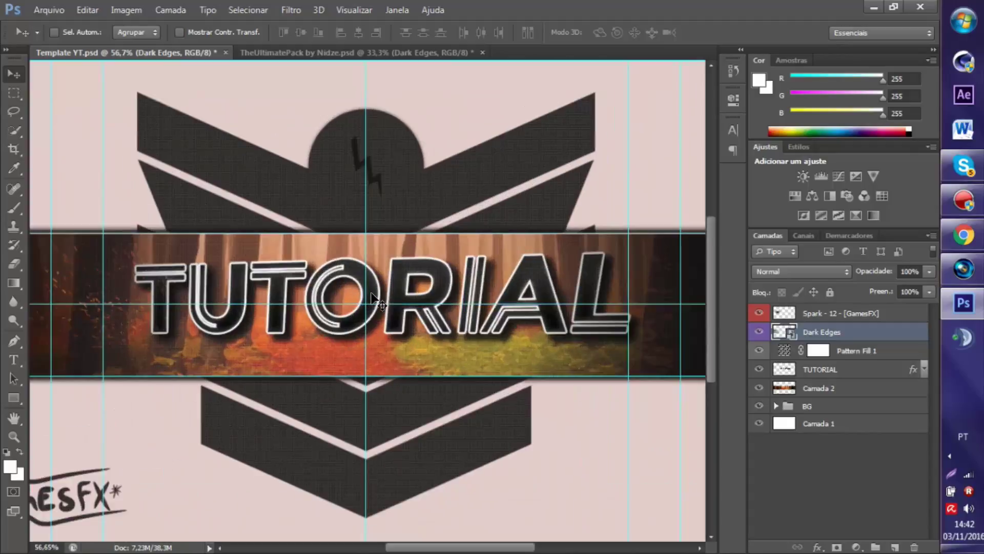
{"action": "scroll", "coordinate": [403, 295], "scroll_direction": "down", "scroll_amount": 4}
{"action": "scroll", "coordinate": [403, 296], "scroll_direction": "up", "scroll_amount": 3}
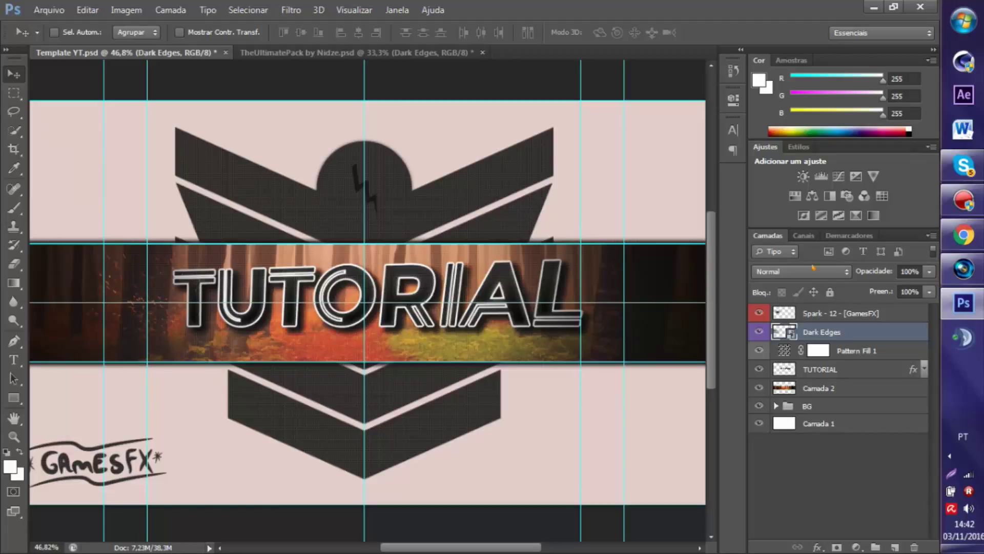
{"action": "left_click", "coordinate": [839, 314]}
{"action": "key", "text": "Delete"}
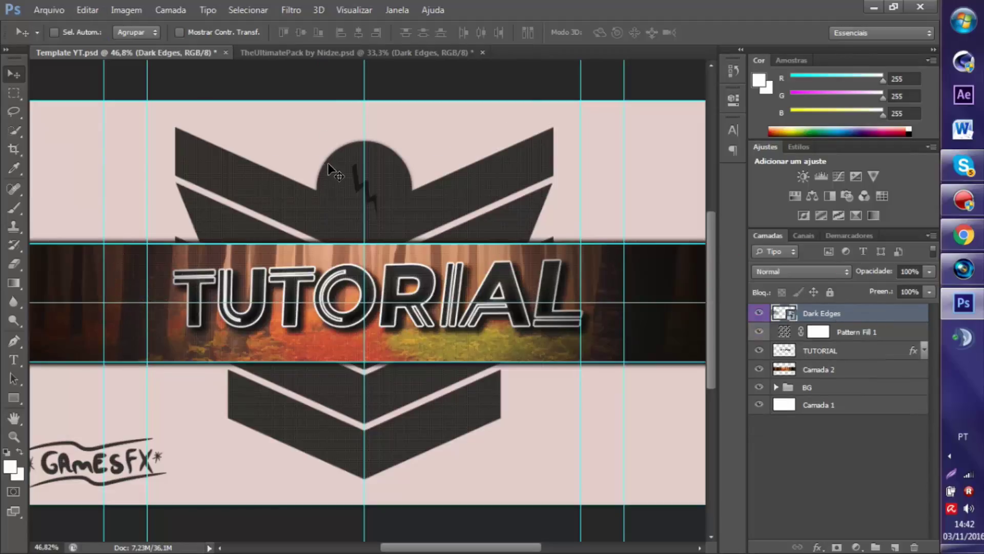
Step: Reduce the size of the TUTORIAL layer's Outer Glow (Brilho Externo) to 2 px
{"action": "scroll", "coordinate": [359, 205], "scroll_direction": "down", "scroll_amount": 5}
{"action": "scroll", "coordinate": [387, 226], "scroll_direction": "up", "scroll_amount": 1}
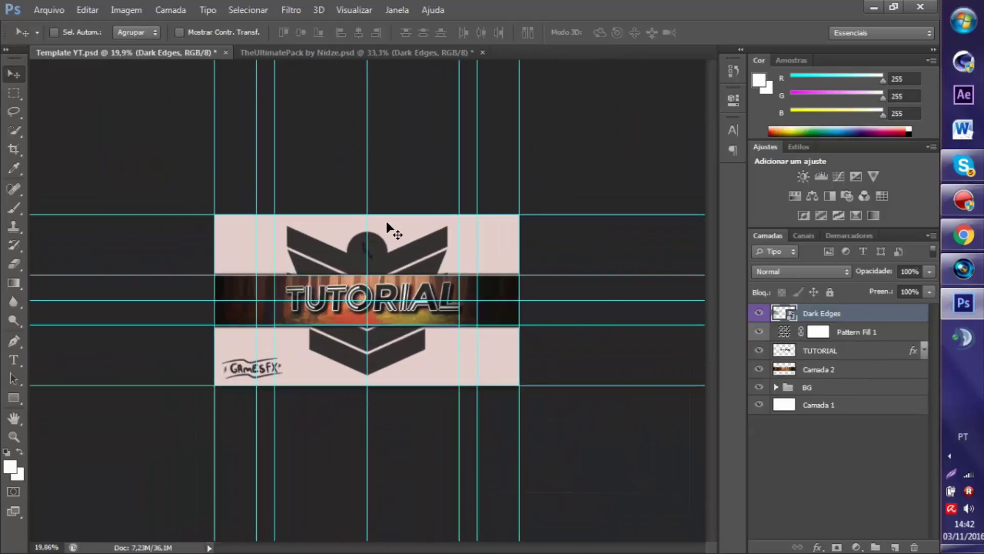
{"action": "scroll", "coordinate": [387, 226], "scroll_direction": "up", "scroll_amount": 4}
{"action": "left_click", "coordinate": [867, 333]}
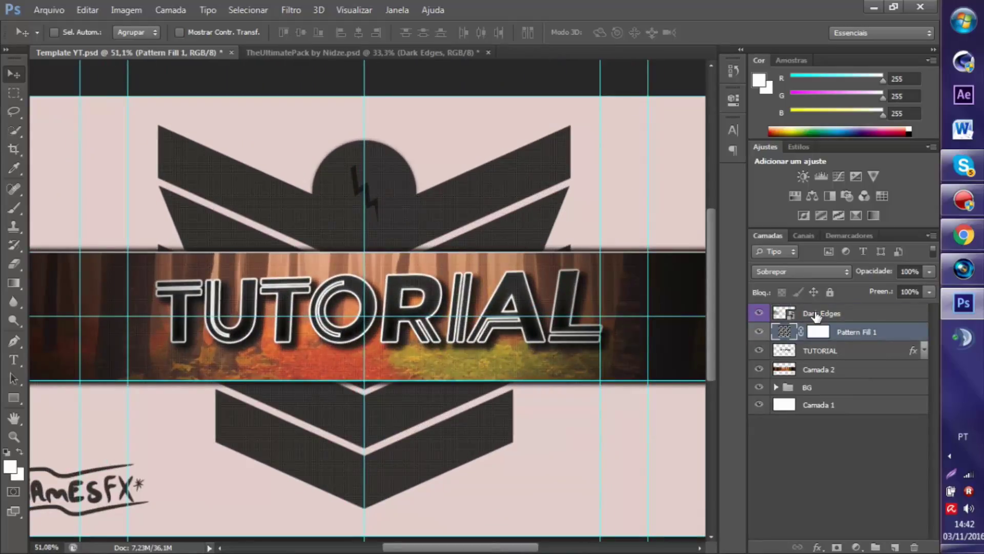
{"action": "left_click", "coordinate": [817, 315]}
{"action": "left_click", "coordinate": [820, 353]}
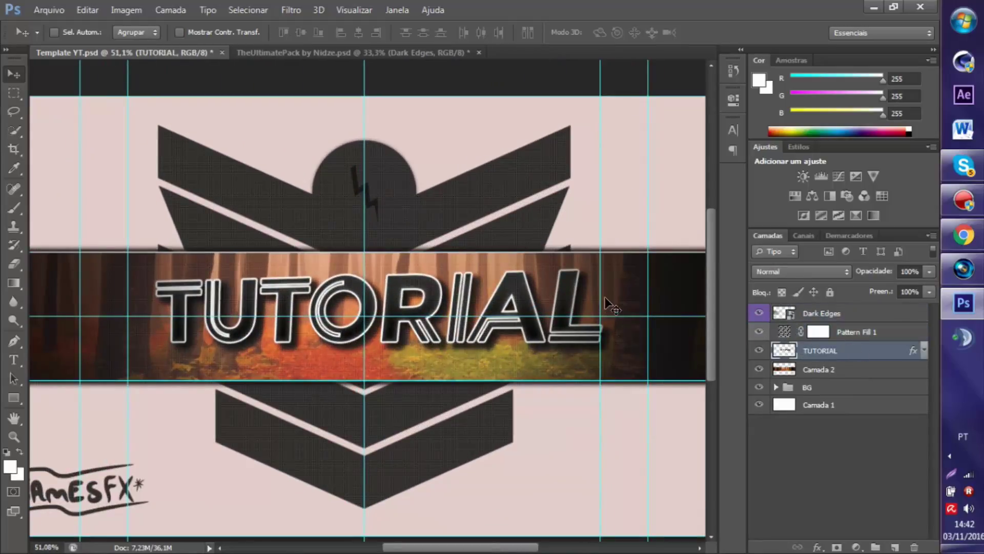
{"action": "double_click", "coordinate": [894, 354]}
{"action": "left_click_drag", "start_coordinate": [373, 164], "coordinate": [772, 158]}
{"action": "left_click", "coordinate": [693, 380]}
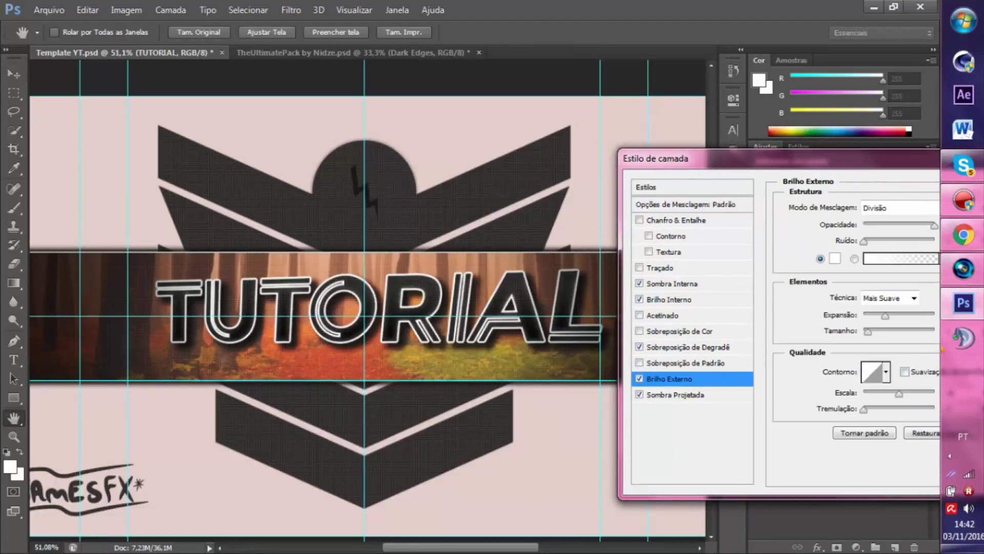
{"action": "left_click_drag", "start_coordinate": [866, 334], "coordinate": [864, 333]}
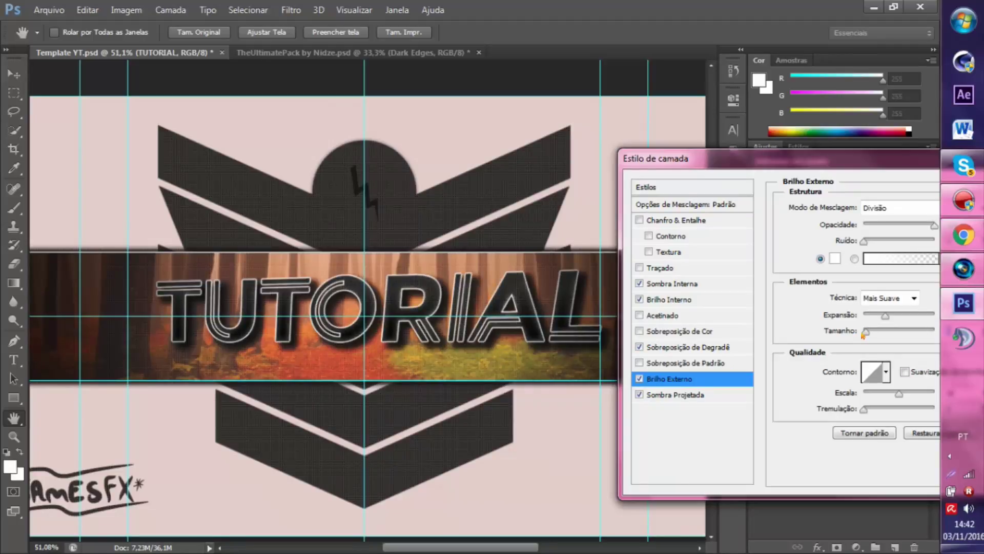
{"action": "left_click_drag", "start_coordinate": [856, 165], "coordinate": [767, 122]}
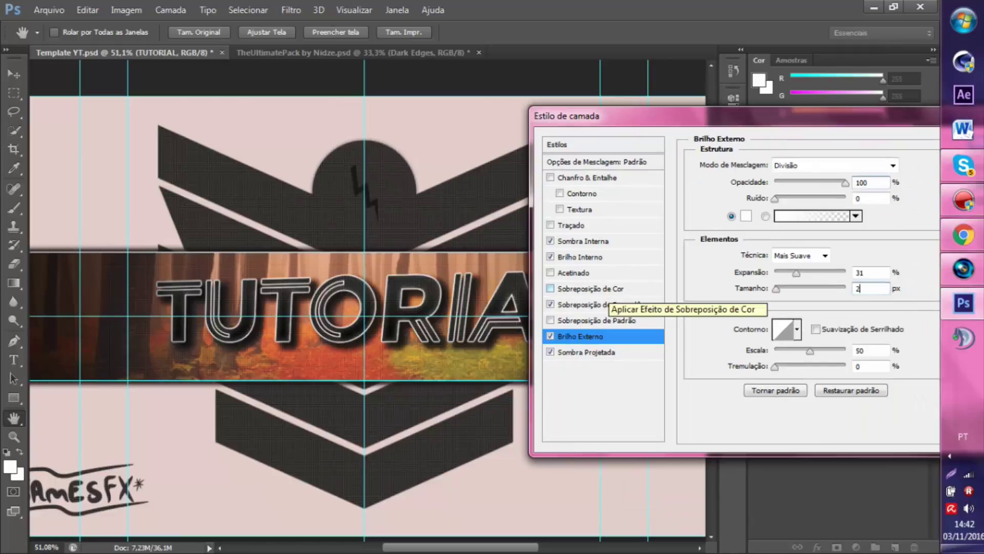
{"action": "left_click_drag", "start_coordinate": [670, 116], "coordinate": [441, 105]}
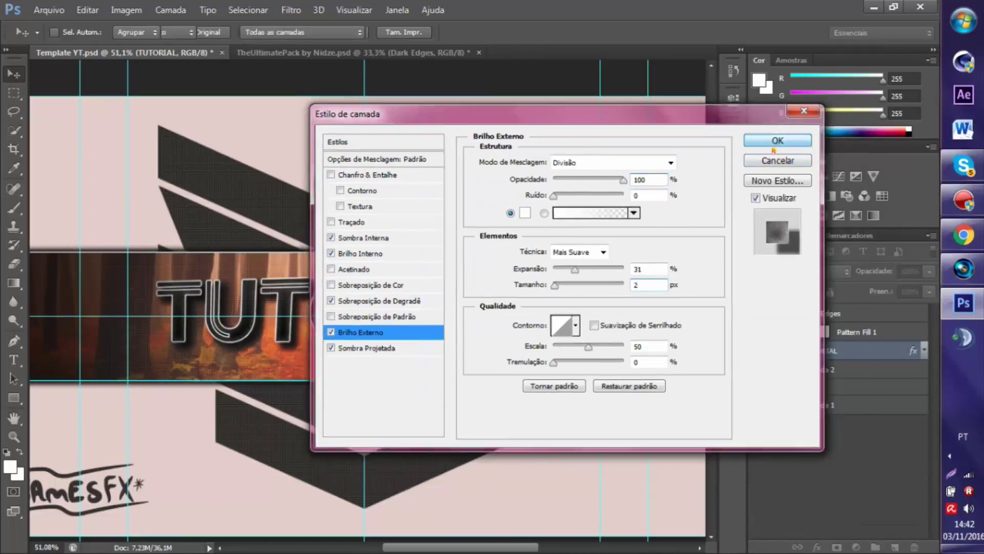
Step: Apply the edited Outer Glow to the TUTORIAL layer and review the banner
{"action": "left_click", "coordinate": [764, 140]}
{"action": "scroll", "coordinate": [300, 318], "scroll_direction": "down", "scroll_amount": 2}
{"action": "scroll", "coordinate": [461, 305], "scroll_direction": "up", "scroll_amount": 5}
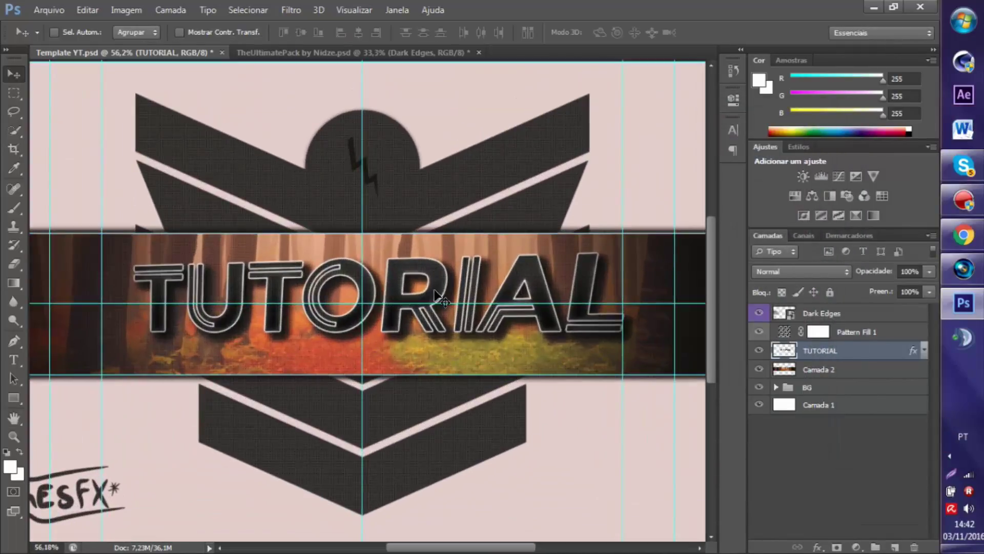
{"action": "scroll", "coordinate": [464, 302], "scroll_direction": "down", "scroll_amount": 3}
{"action": "scroll", "coordinate": [310, 259], "scroll_direction": "up", "scroll_amount": 1}
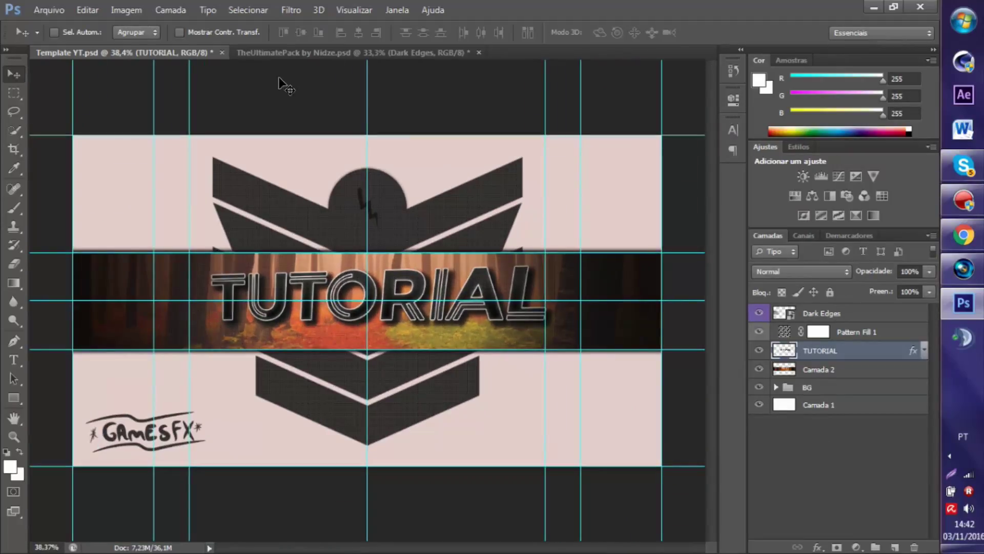
Step: Switch to the Ultimate Pack document, hide Dark Edges in Banner Help and preview Banner Frame 2
{"action": "left_click", "coordinate": [304, 54]}
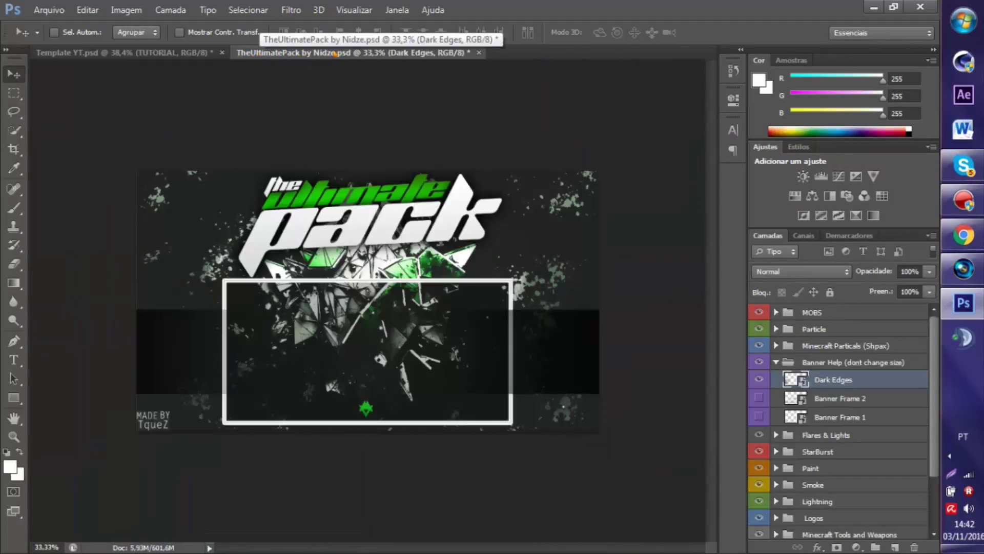
{"action": "left_click", "coordinate": [759, 380]}
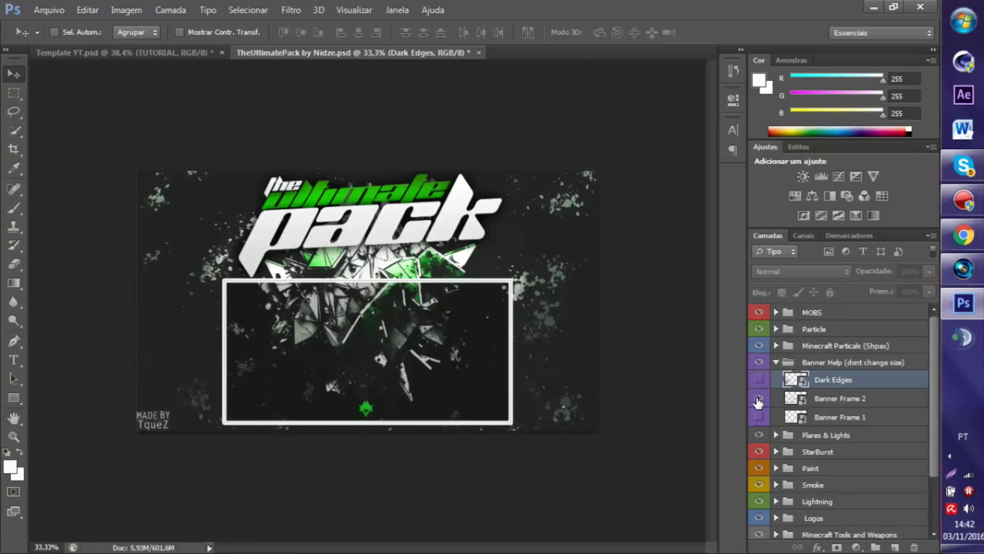
{"action": "left_click", "coordinate": [758, 398]}
{"action": "left_click", "coordinate": [759, 398]}
Step: Show Banner Frame 1, bring it into Template YT.psd aligned over the forest band, and place it above Dark Edges
{"action": "left_click", "coordinate": [759, 416]}
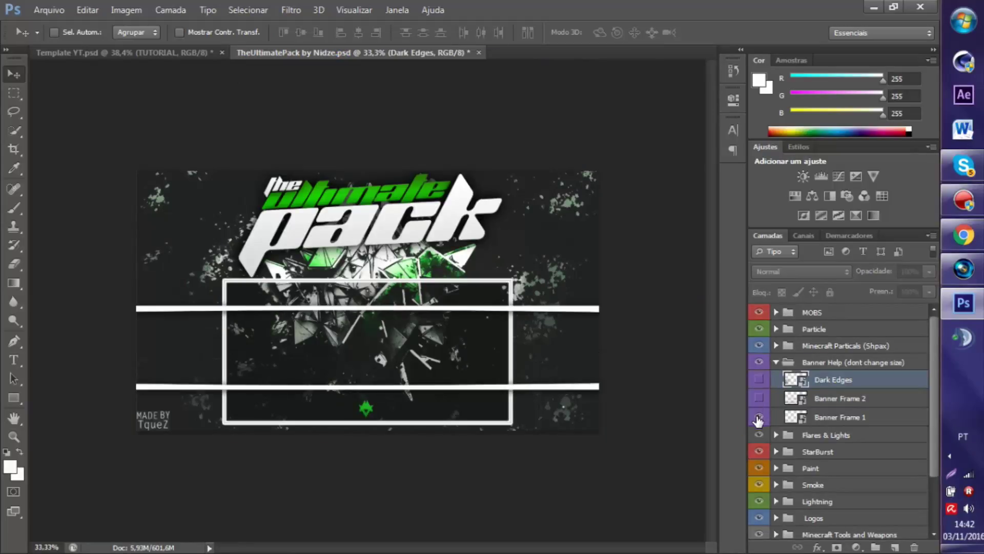
{"action": "left_click", "coordinate": [836, 420]}
{"action": "left_click_drag", "start_coordinate": [407, 336], "coordinate": [453, 290]}
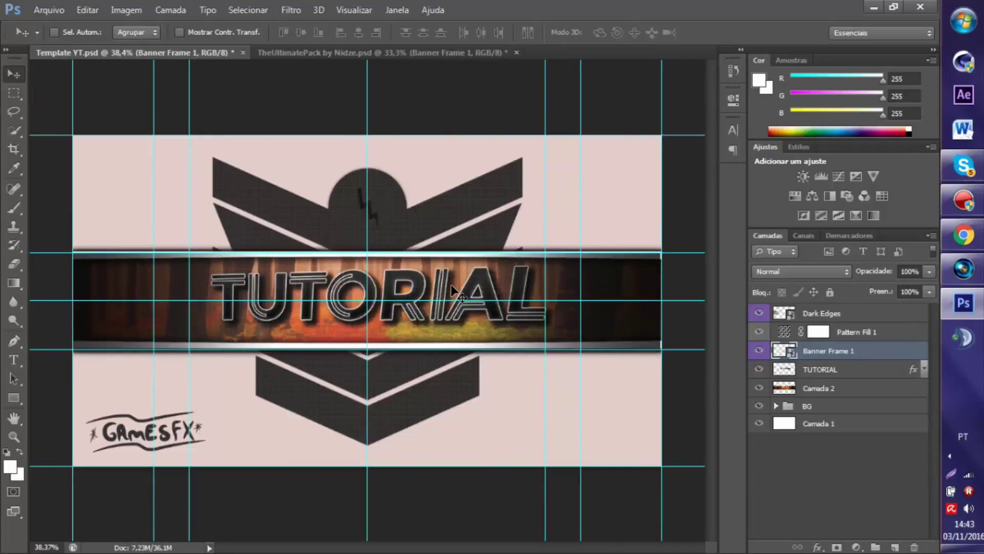
{"action": "left_click_drag", "start_coordinate": [846, 352], "coordinate": [826, 311]}
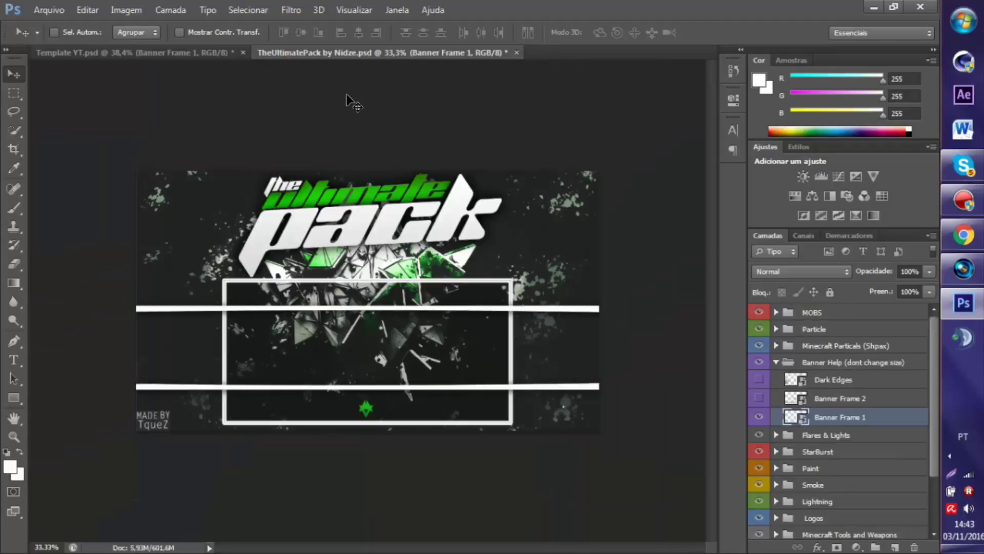
Step: Hide Banner Frame 1 in the pack and collapse the Banner Help group
{"action": "left_click", "coordinate": [287, 53]}
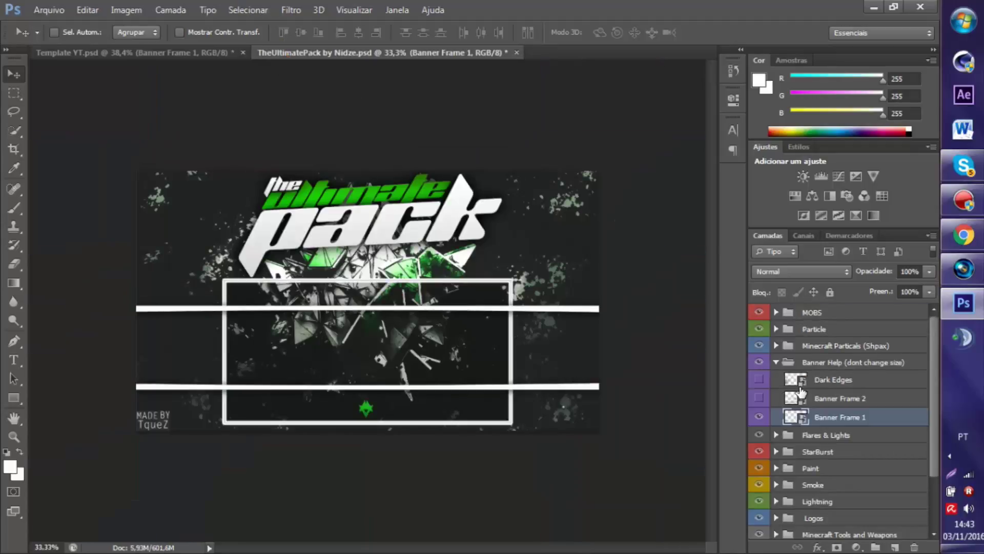
{"action": "left_click", "coordinate": [758, 416]}
{"action": "left_click", "coordinate": [776, 362]}
Step: Expand the pack's StarBurst group and preview Starburst 1 through Starburst 4 one at a time
{"action": "scroll", "coordinate": [777, 407], "scroll_direction": "down", "scroll_amount": 1}
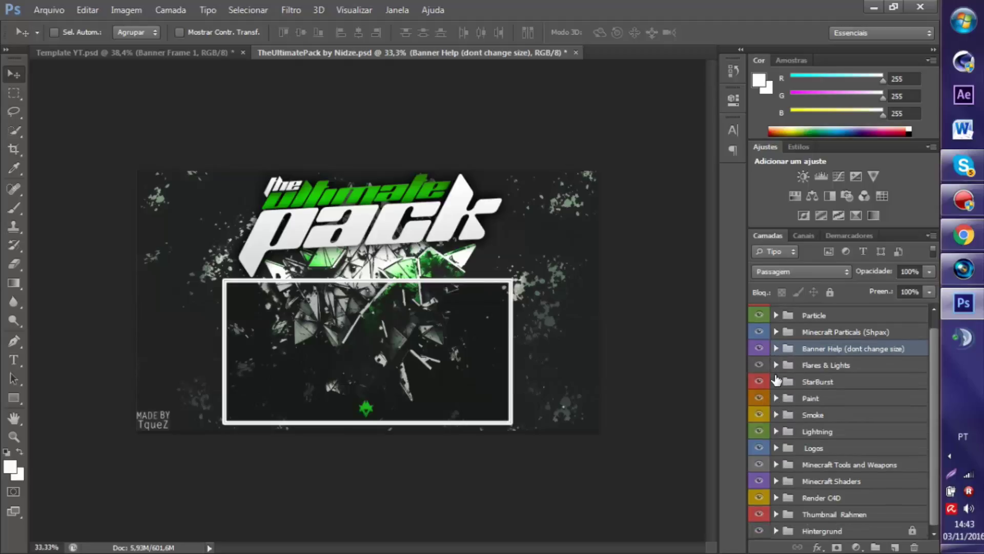
{"action": "left_click", "coordinate": [776, 381]}
{"action": "scroll", "coordinate": [763, 380], "scroll_direction": "down", "scroll_amount": 3}
{"action": "left_click", "coordinate": [759, 349]}
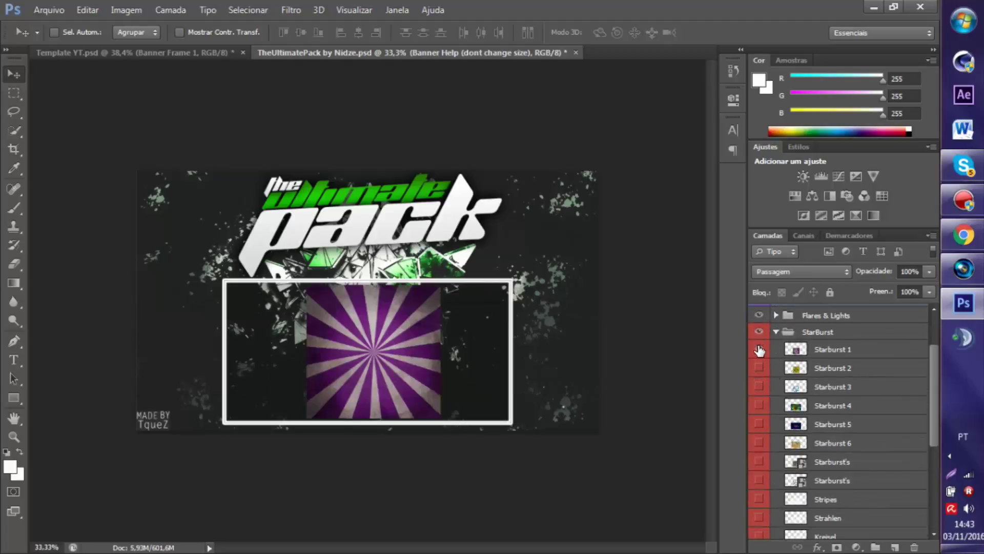
{"action": "left_click", "coordinate": [759, 349]}
{"action": "left_click", "coordinate": [759, 367]}
{"action": "left_click", "coordinate": [759, 367]}
{"action": "left_click", "coordinate": [759, 387]}
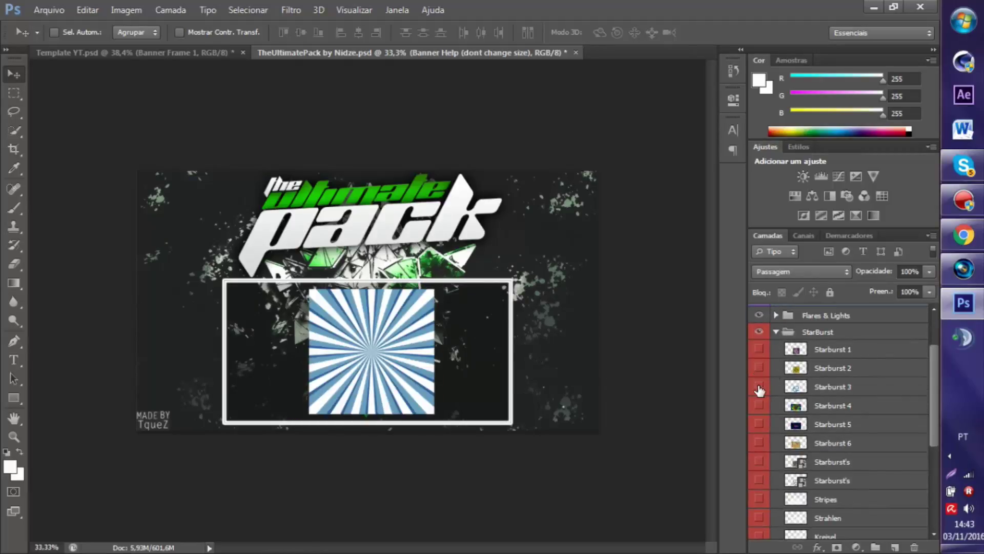
{"action": "left_click", "coordinate": [759, 387]}
{"action": "left_click", "coordinate": [759, 405]}
{"action": "left_click", "coordinate": [759, 405]}
Step: Preview the Striche layer of the StarBurst group and collapse the group
{"action": "scroll", "coordinate": [788, 416], "scroll_direction": "down", "scroll_amount": 1}
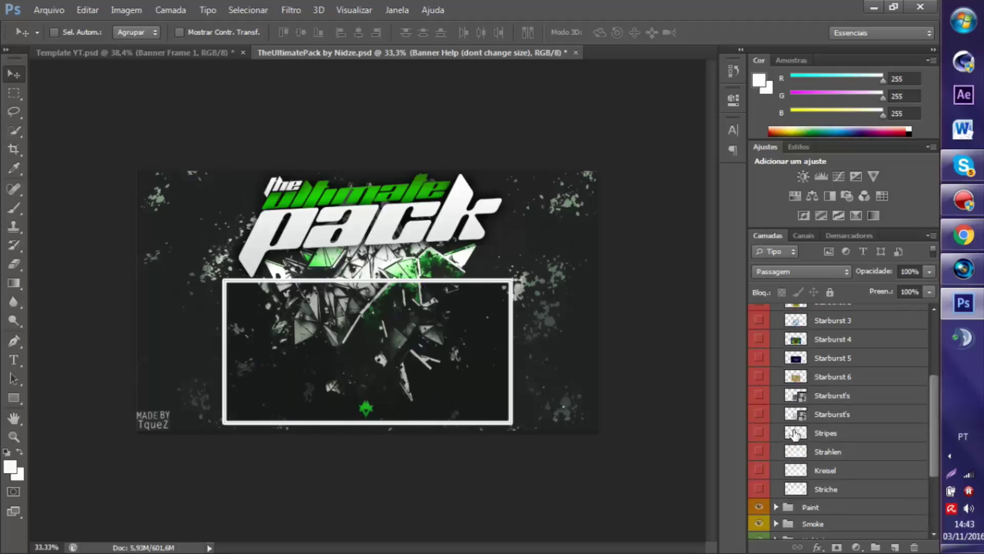
{"action": "left_click", "coordinate": [759, 489]}
{"action": "left_click", "coordinate": [759, 489]}
{"action": "scroll", "coordinate": [782, 450], "scroll_direction": "up", "scroll_amount": 3}
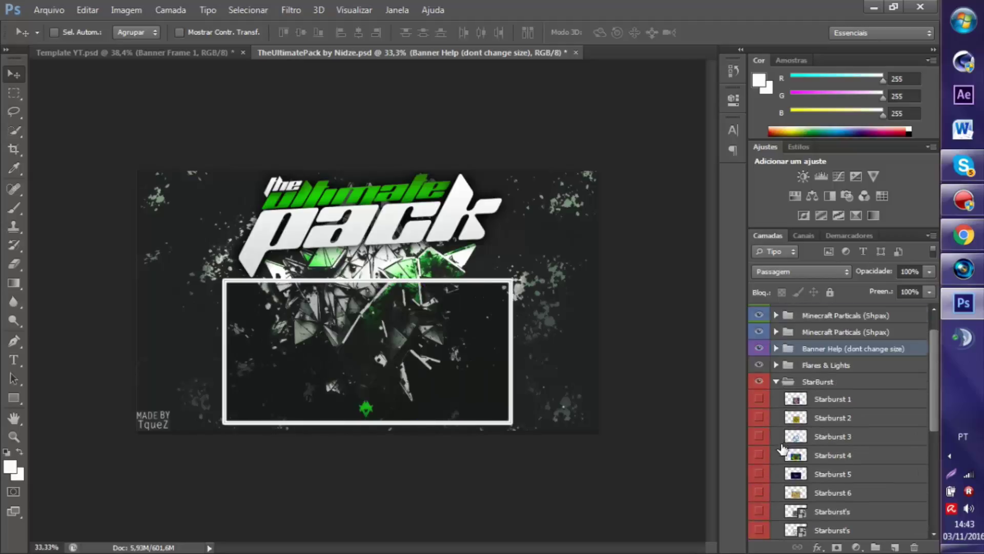
{"action": "left_click", "coordinate": [776, 381]}
Step: Look inside the pack's Smoke group and collapse it
{"action": "left_click", "coordinate": [776, 414]}
{"action": "scroll", "coordinate": [778, 420], "scroll_direction": "down", "scroll_amount": 1}
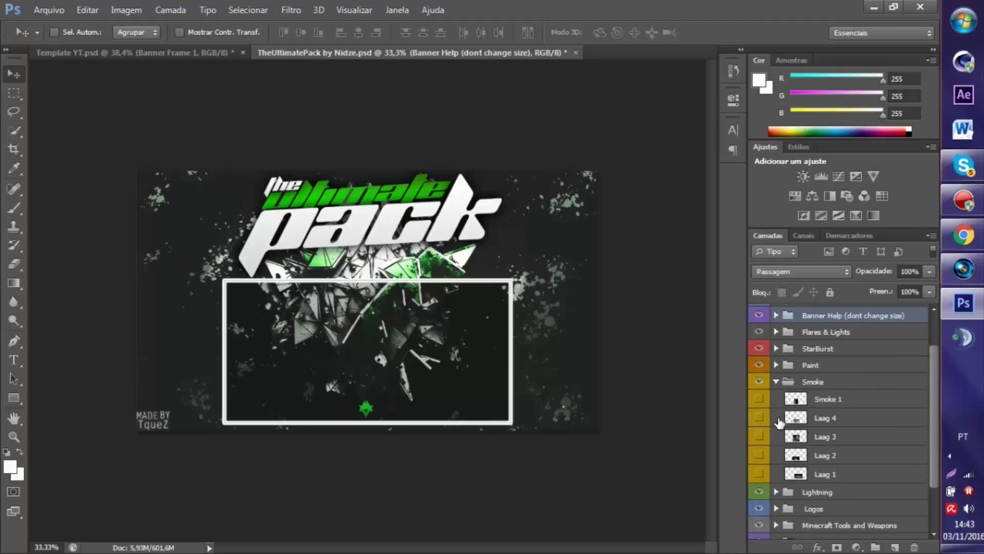
{"action": "left_click", "coordinate": [777, 382]}
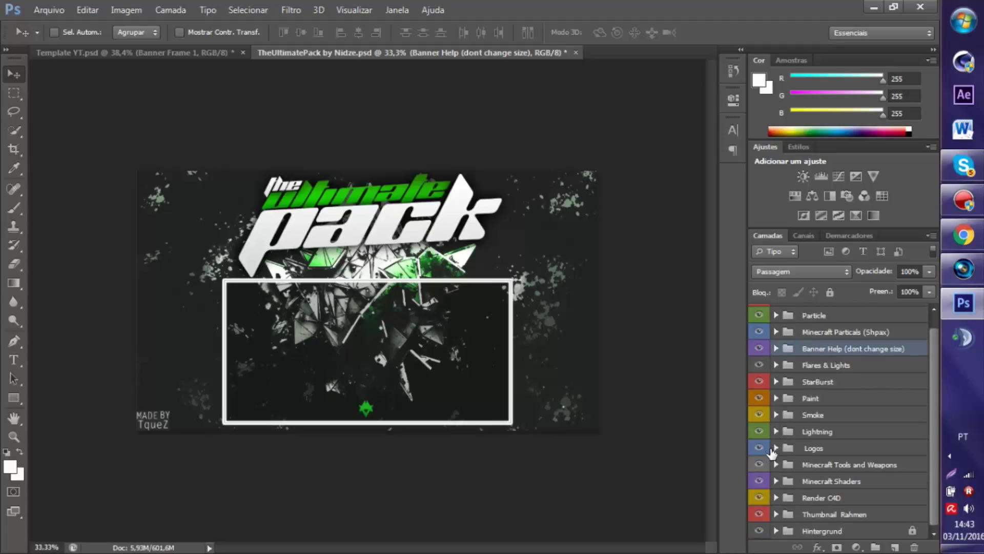
Step: Expand the Social Media subgroup of Logos and preview the YouTube 1 logo
{"action": "left_click", "coordinate": [776, 448]}
{"action": "scroll", "coordinate": [775, 449], "scroll_direction": "down", "scroll_amount": 1}
{"action": "left_click", "coordinate": [787, 431]}
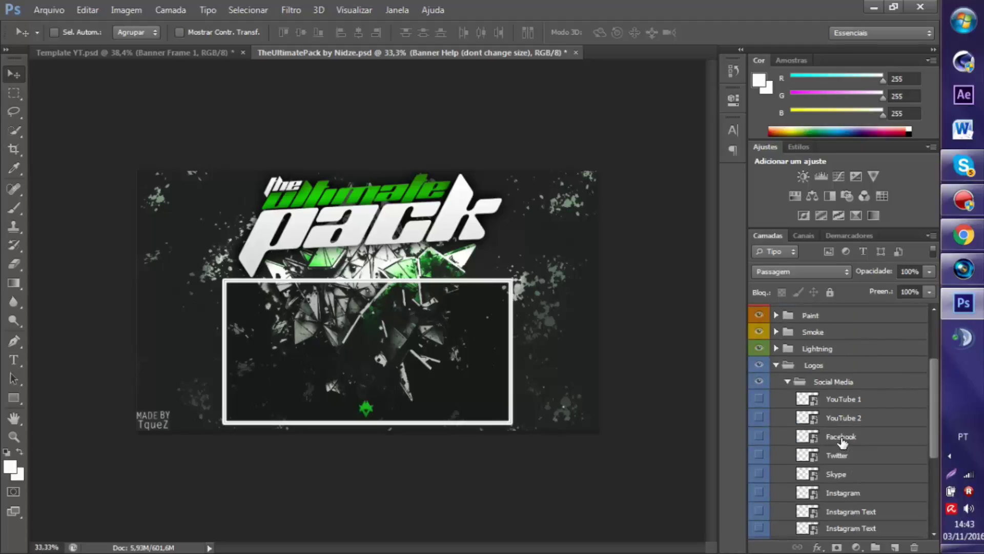
{"action": "left_click", "coordinate": [759, 399]}
{"action": "left_click", "coordinate": [759, 398]}
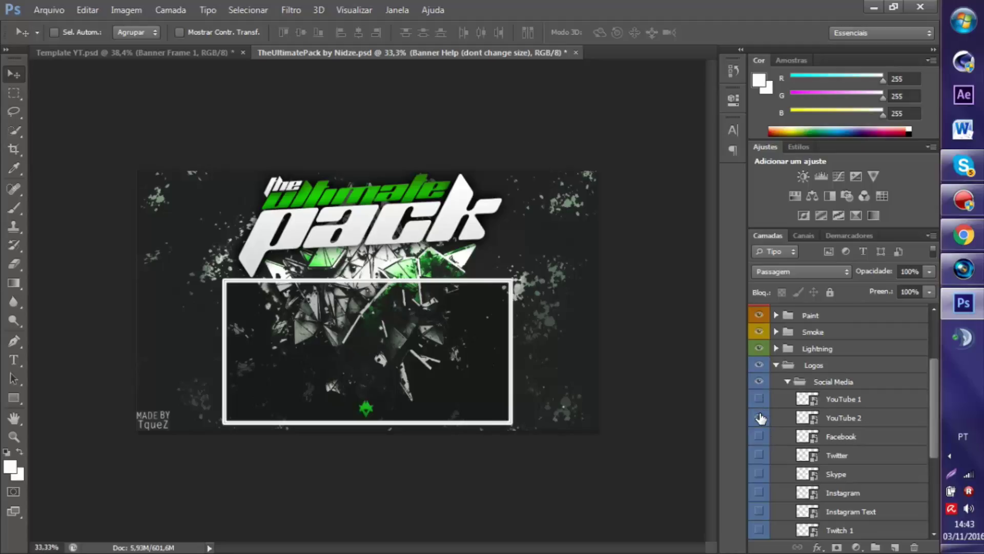
Step: Try the YouTube 2 logo beside the end of the TUTORIAL title in Template YT.psd and delete it from the banner
{"action": "left_click", "coordinate": [759, 417]}
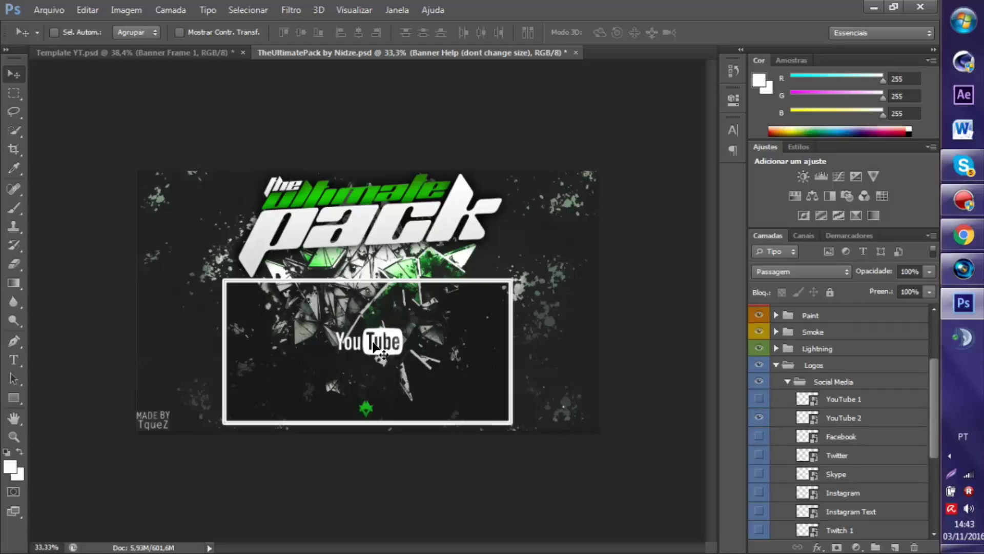
{"action": "left_click", "coordinate": [830, 417]}
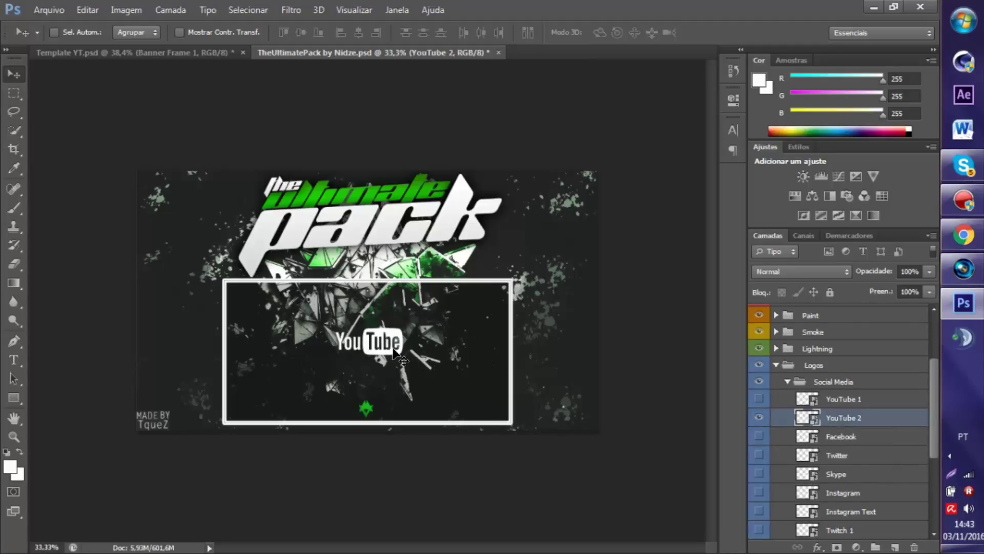
{"action": "left_click_drag", "start_coordinate": [365, 334], "coordinate": [599, 305]}
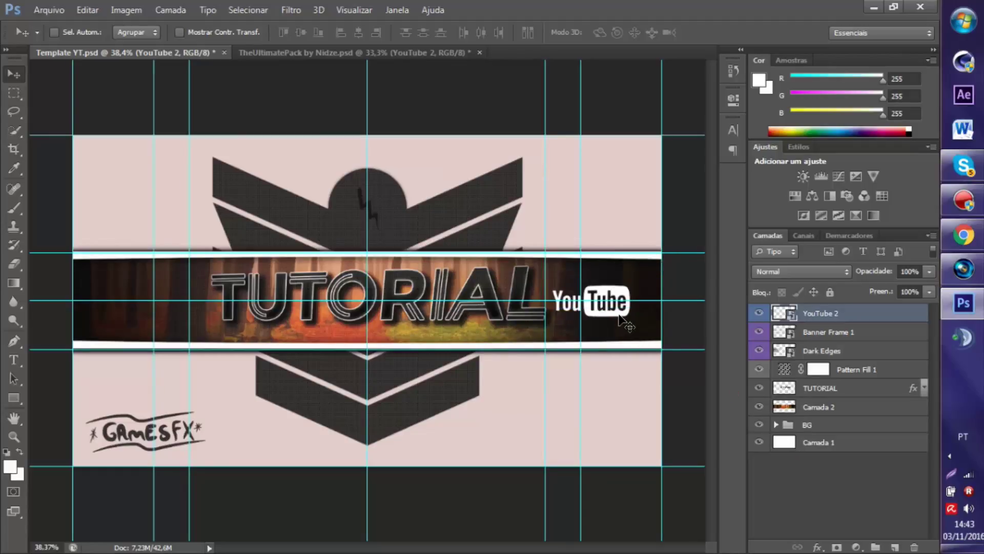
{"action": "key", "text": "Delete"}
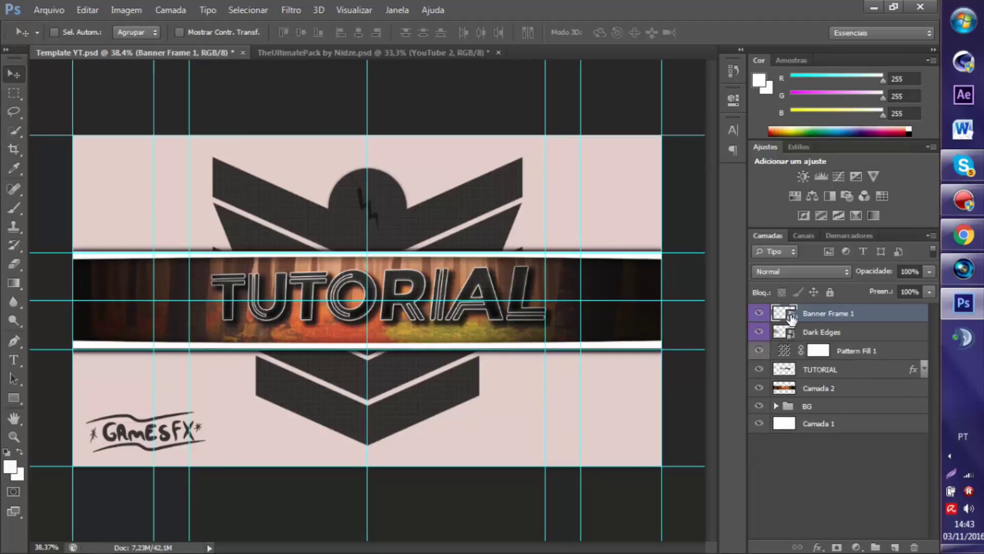
Step: Return to the pack, collapse Social Media and preview the dustmc logo in the Minecraft subgroup of Logos
{"action": "left_click", "coordinate": [297, 53]}
{"action": "scroll", "coordinate": [822, 450], "scroll_direction": "down", "scroll_amount": 1}
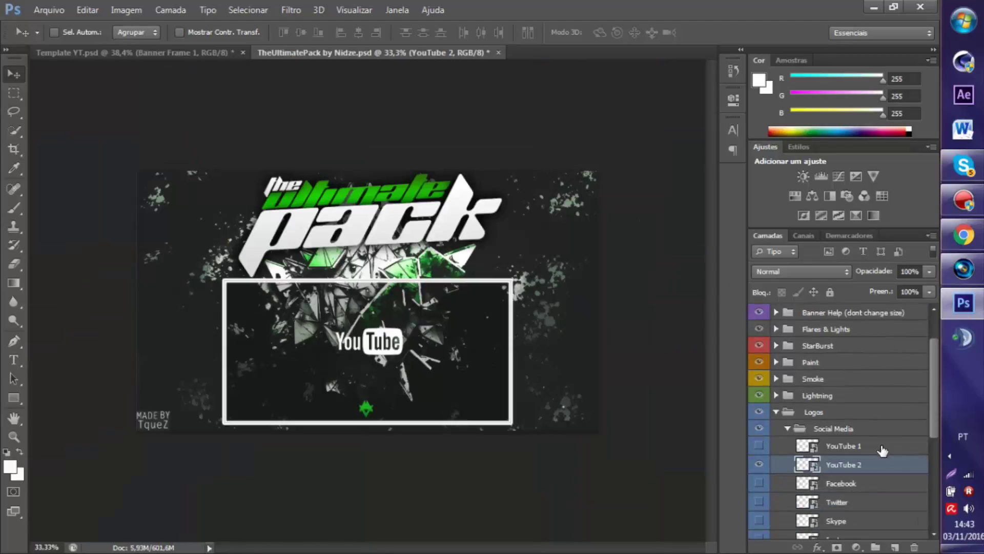
{"action": "left_click", "coordinate": [787, 429]}
{"action": "scroll", "coordinate": [785, 434], "scroll_direction": "down", "scroll_amount": 1}
{"action": "left_click", "coordinate": [787, 432]}
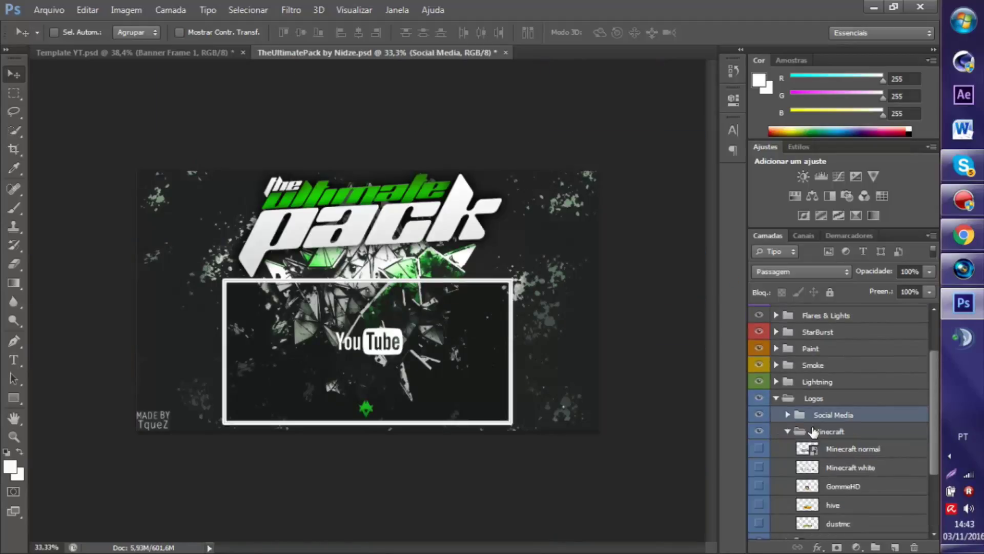
{"action": "scroll", "coordinate": [776, 434], "scroll_direction": "down", "scroll_amount": 3}
{"action": "left_click", "coordinate": [758, 458]}
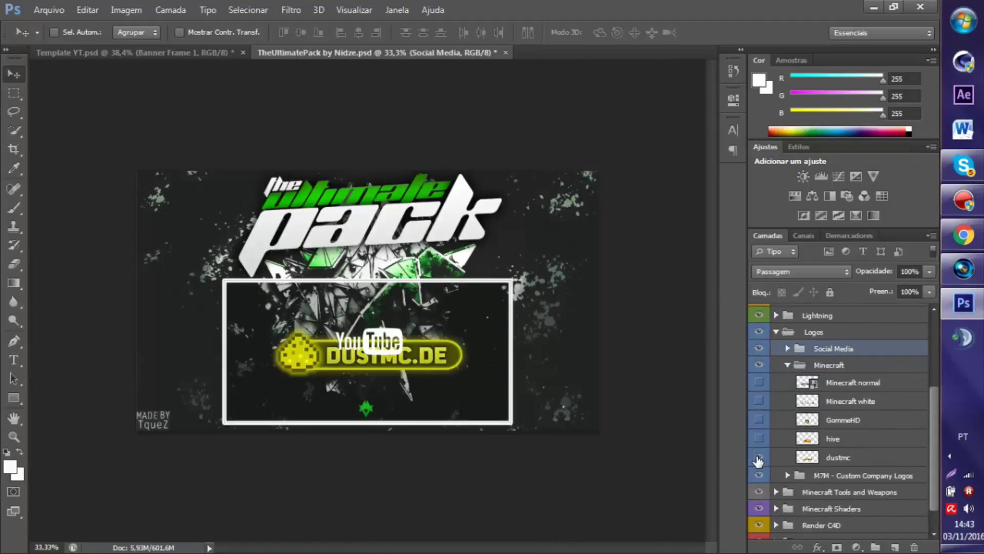
{"action": "left_click", "coordinate": [759, 457]}
Step: Hide the YouTube 2 logo in the pack's Social Media subgroup and collapse the subgroup
{"action": "scroll", "coordinate": [787, 370], "scroll_direction": "up", "scroll_amount": 1}
{"action": "left_click", "coordinate": [787, 364]}
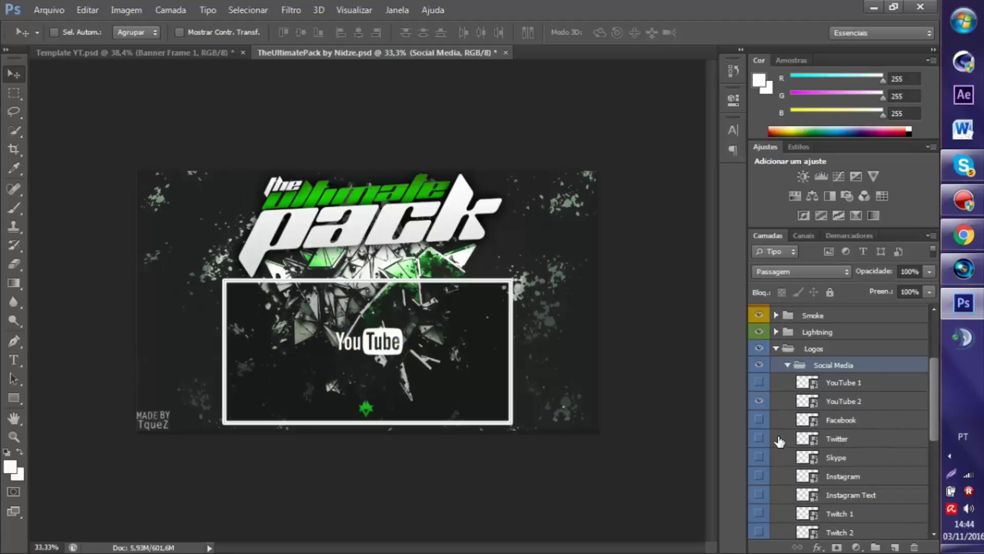
{"action": "left_click", "coordinate": [758, 401]}
{"action": "left_click", "coordinate": [787, 365]}
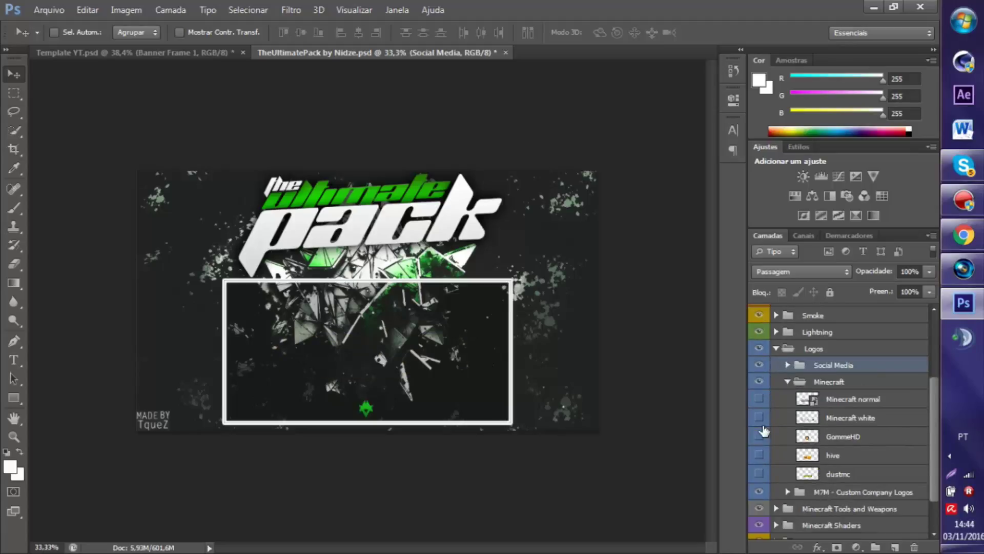
Step: Preview the dustmc, hive, GommeHD, Minecraft white and Minecraft normal logos one at a time and collapse the Minecraft subgroup
{"action": "left_click", "coordinate": [758, 473]}
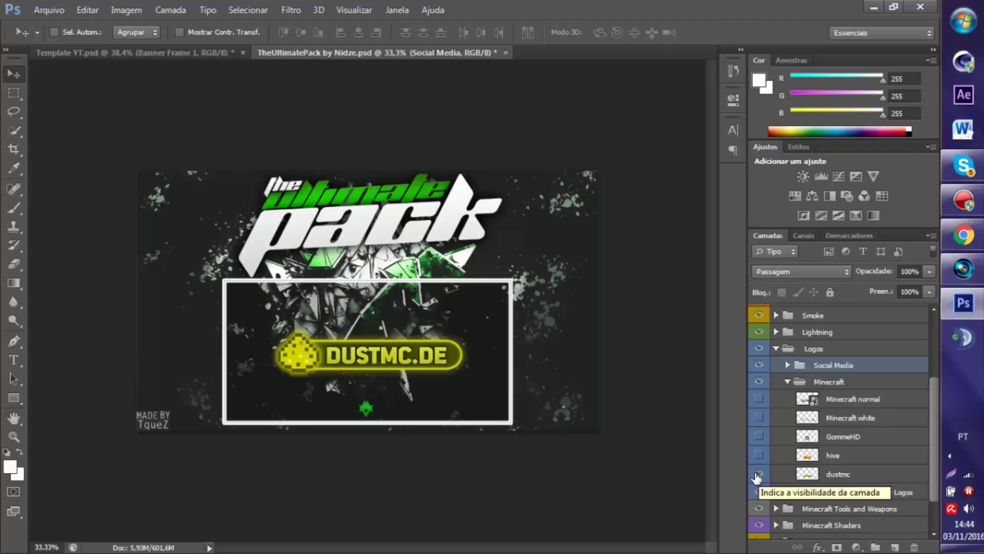
{"action": "left_click", "coordinate": [758, 473]}
{"action": "left_click", "coordinate": [759, 455]}
{"action": "left_click", "coordinate": [758, 455]}
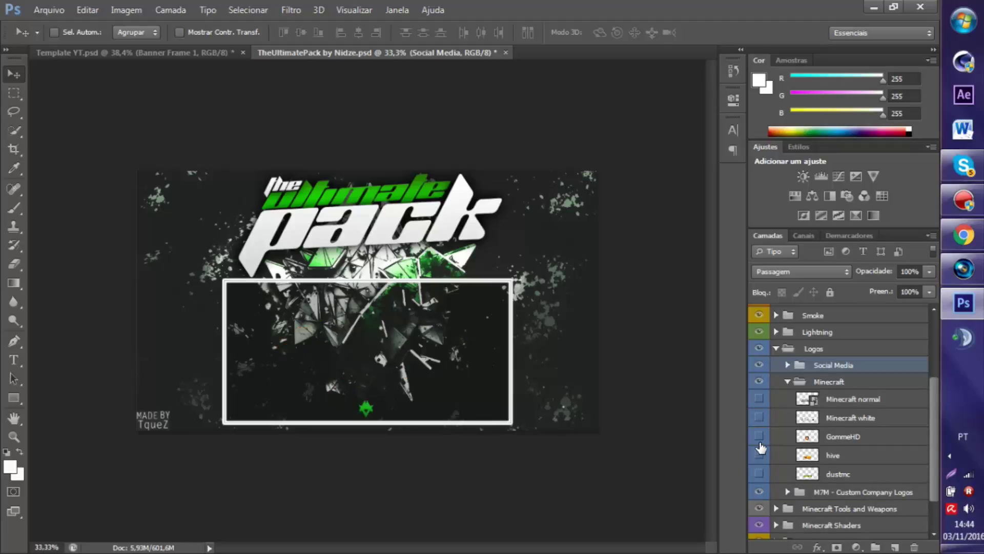
{"action": "left_click", "coordinate": [759, 436]}
{"action": "left_click", "coordinate": [759, 436]}
{"action": "left_click", "coordinate": [758, 417]}
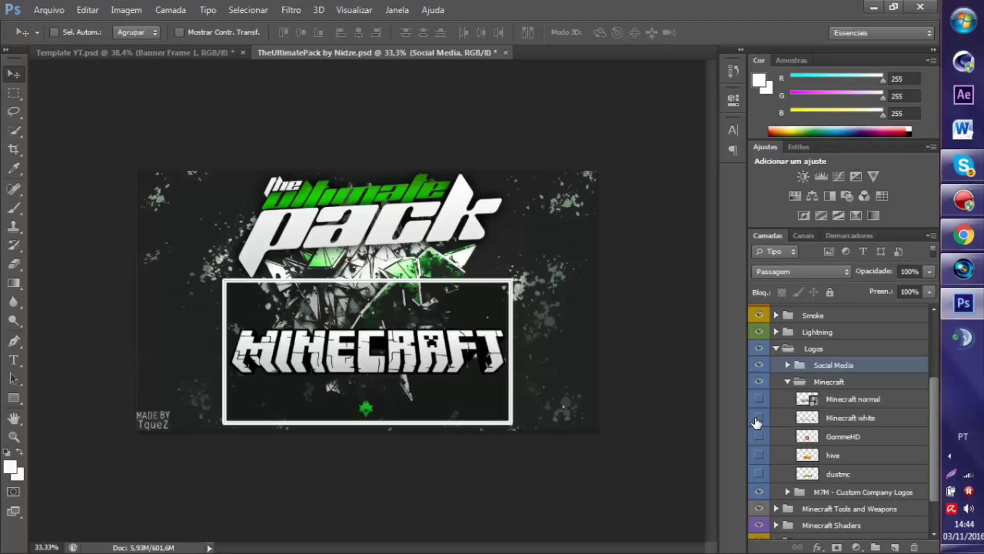
{"action": "left_click", "coordinate": [758, 417]}
{"action": "left_click", "coordinate": [758, 399]}
{"action": "left_click", "coordinate": [758, 400]}
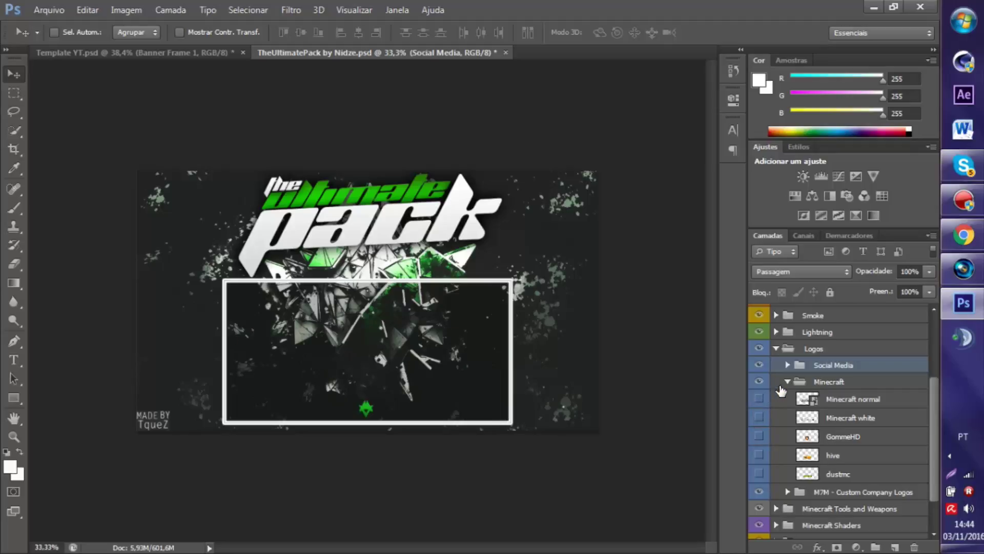
{"action": "left_click", "coordinate": [779, 381]}
{"action": "left_click", "coordinate": [785, 383]}
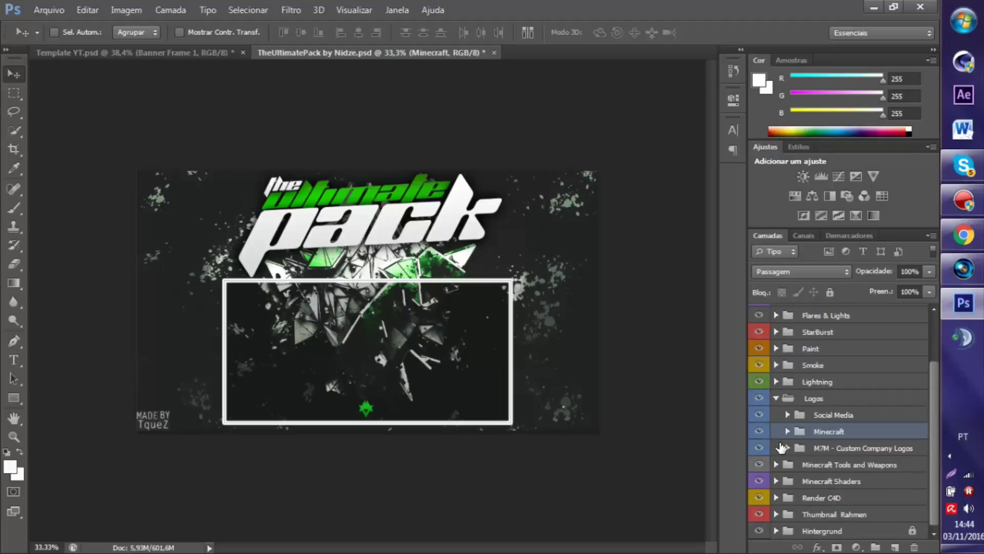
Step: Preview Bottom Row Logos in the M7M - Custom Company Logos subgroup and collapse the Logos group
{"action": "left_click", "coordinate": [782, 447]}
{"action": "left_click", "coordinate": [787, 447]}
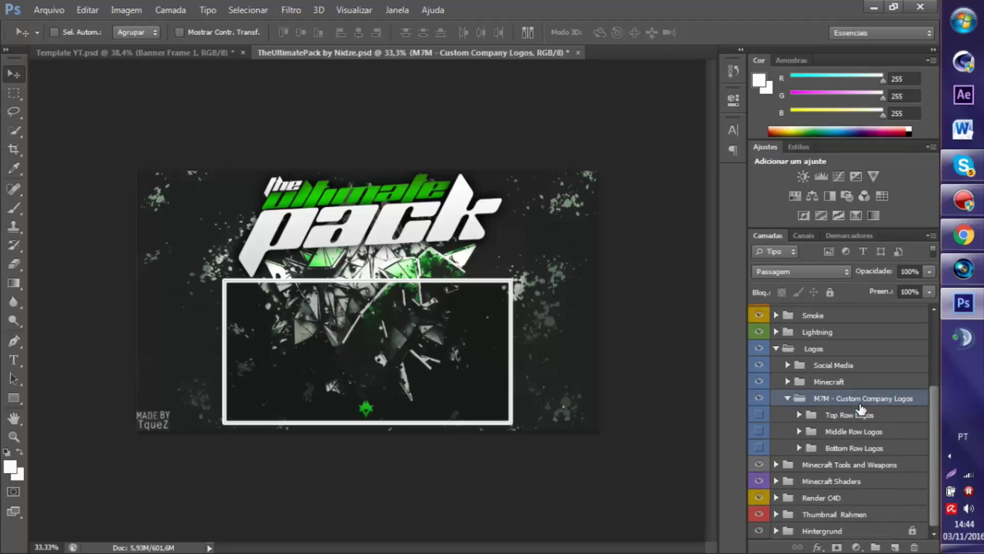
{"action": "left_click", "coordinate": [759, 448]}
{"action": "left_click", "coordinate": [759, 448]}
{"action": "left_click", "coordinate": [788, 397]}
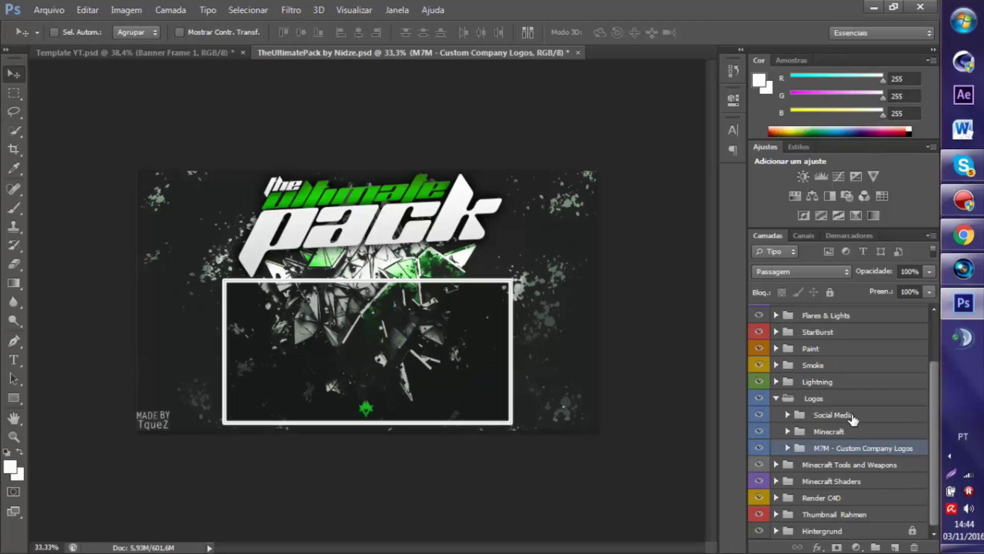
{"action": "left_click", "coordinate": [775, 398]}
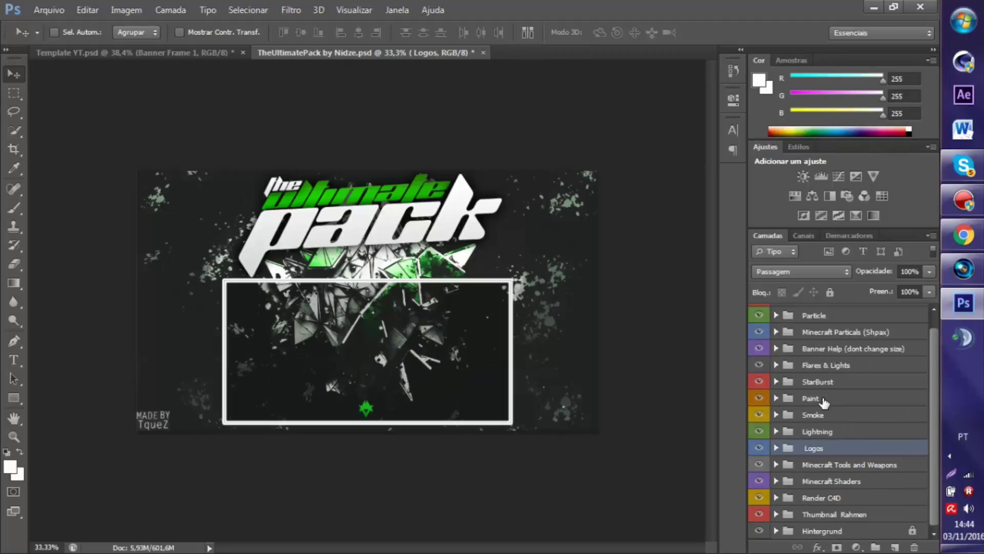
Step: Look through the Minecraft Tools and Weapons group in the pack and collapse it
{"action": "left_click", "coordinate": [775, 464]}
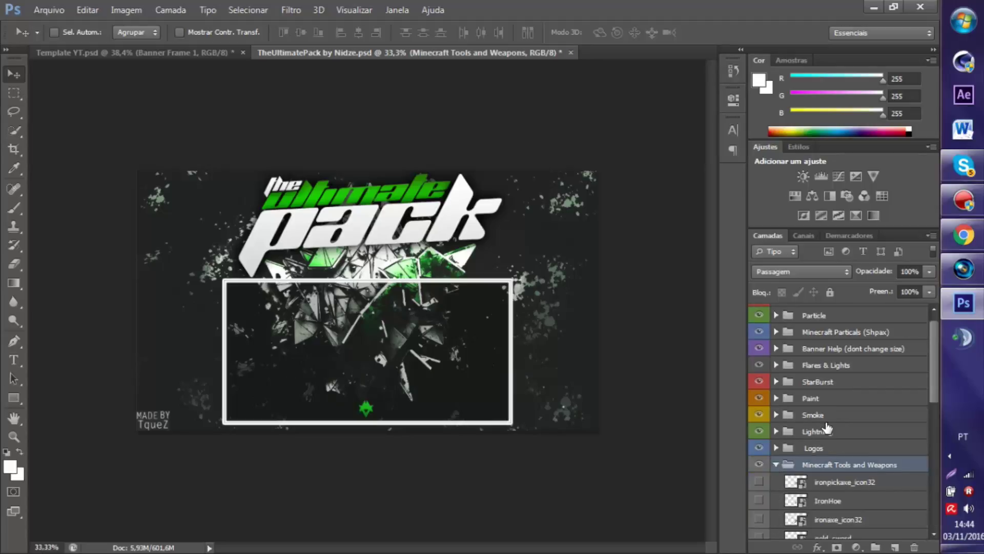
{"action": "scroll", "coordinate": [758, 436], "scroll_direction": "down", "scroll_amount": 3}
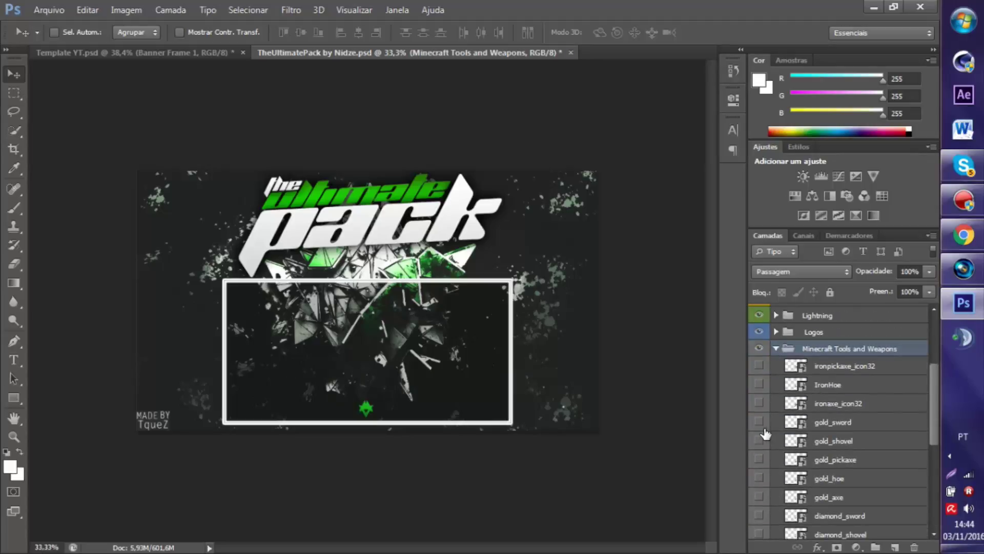
{"action": "left_click", "coordinate": [775, 348]}
Step: Preview shader 3 in the Minecraft Shaders group, hide it again and collapse the group
{"action": "left_click", "coordinate": [775, 481]}
{"action": "scroll", "coordinate": [820, 451], "scroll_direction": "down", "scroll_amount": 3}
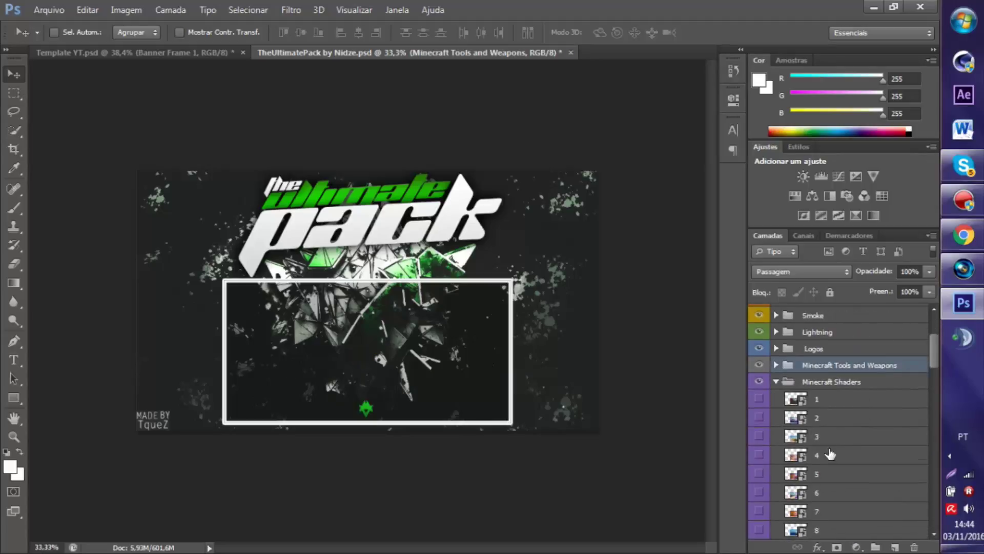
{"action": "left_click", "coordinate": [759, 436]}
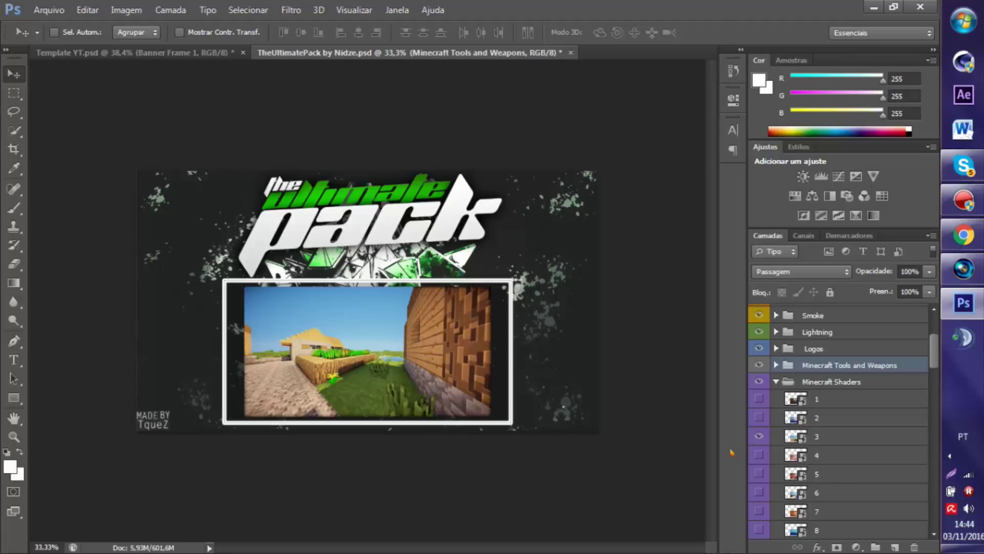
{"action": "left_click", "coordinate": [758, 437]}
{"action": "left_click", "coordinate": [776, 381]}
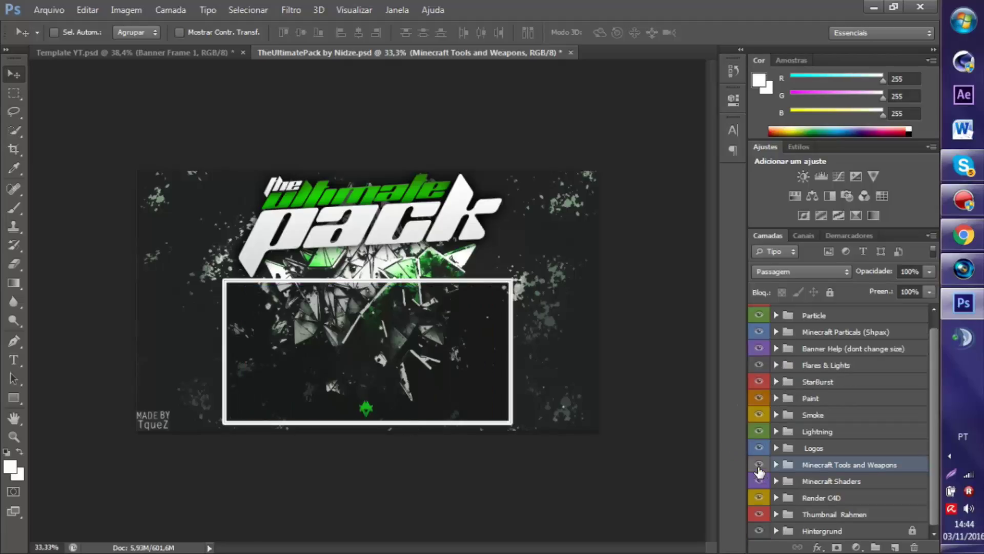
Step: Preview Render TNT in the Render C4D group, hide it again and collapse the group
{"action": "left_click", "coordinate": [776, 497]}
{"action": "scroll", "coordinate": [769, 435], "scroll_direction": "down", "scroll_amount": 3}
{"action": "left_click", "coordinate": [758, 419]}
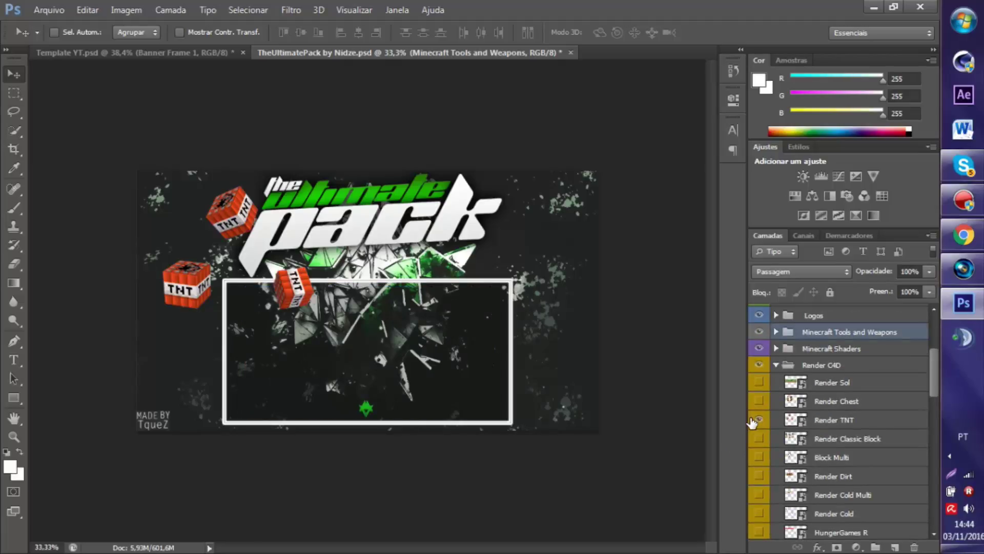
{"action": "left_click", "coordinate": [759, 419]}
{"action": "left_click", "coordinate": [776, 364]}
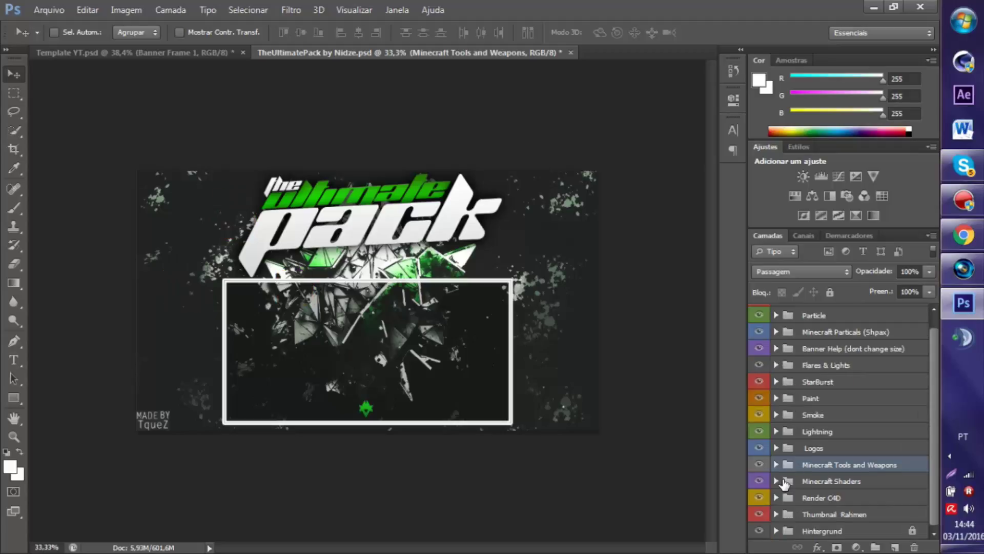
Step: Preview frames 1 and 2 in the Thumbnail Rahmen group and hide both
{"action": "left_click", "coordinate": [776, 514]}
{"action": "left_click", "coordinate": [757, 405]}
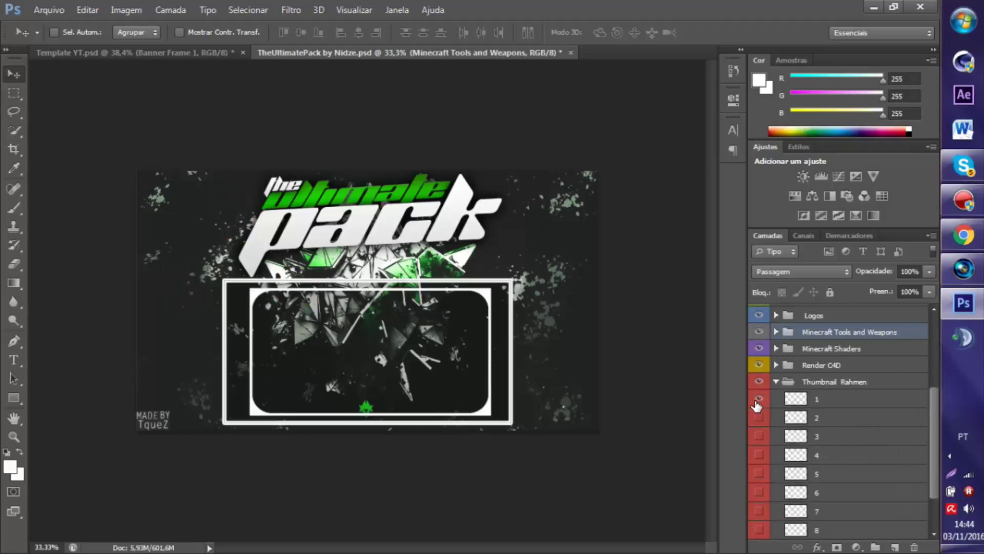
{"action": "left_click", "coordinate": [758, 417]}
{"action": "left_click", "coordinate": [759, 418]}
{"action": "left_click", "coordinate": [759, 398]}
Step: Try frame 2 from Thumbnail Rahmen in Template YT.psd and delete the copied layer
{"action": "left_click", "coordinate": [793, 405]}
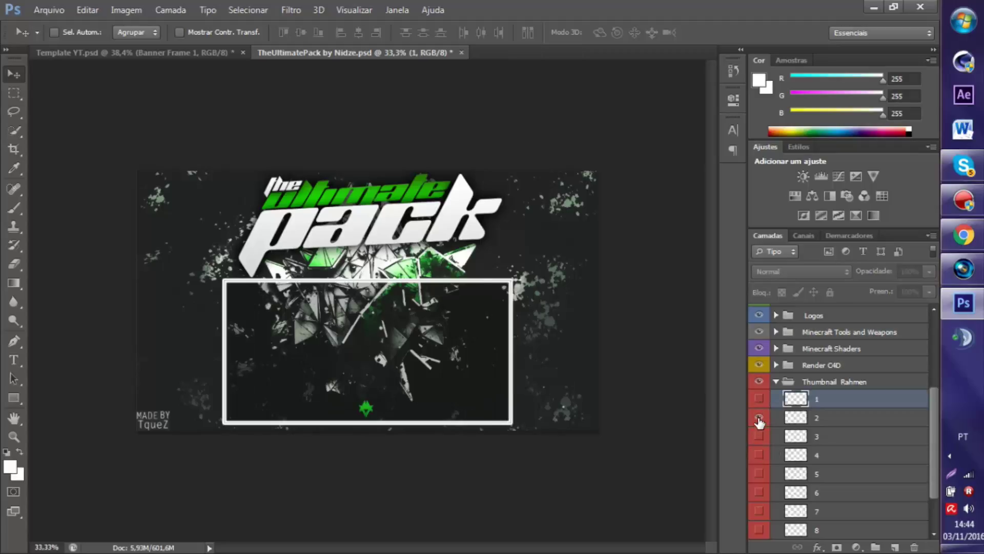
{"action": "left_click", "coordinate": [759, 417]}
{"action": "left_click", "coordinate": [807, 425]}
{"action": "left_click_drag", "start_coordinate": [406, 365], "coordinate": [556, 518]}
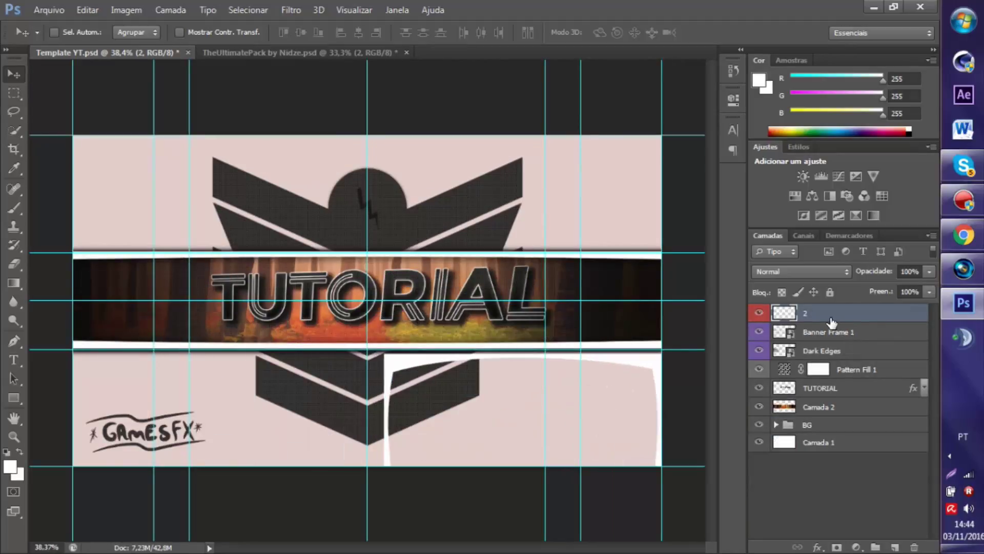
{"action": "key", "text": "Delete"}
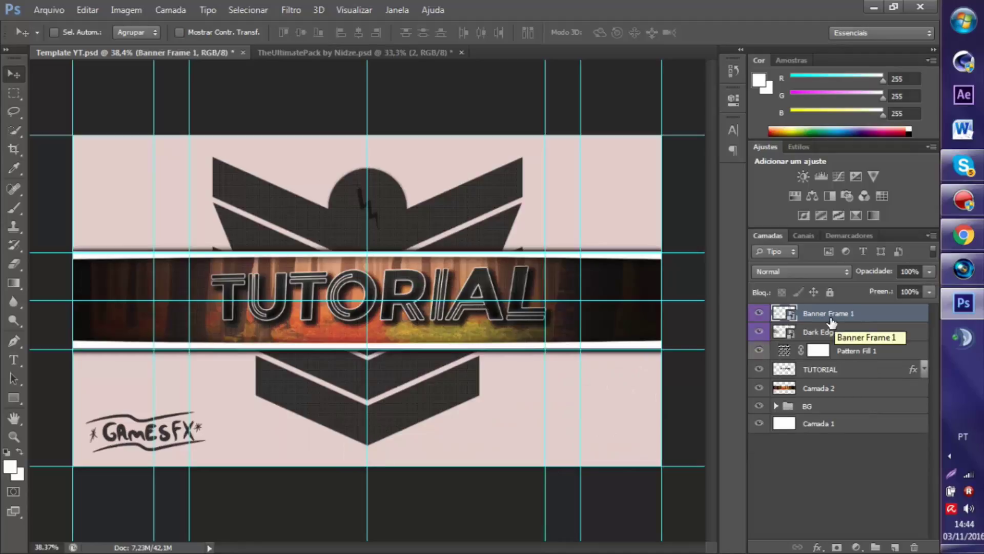
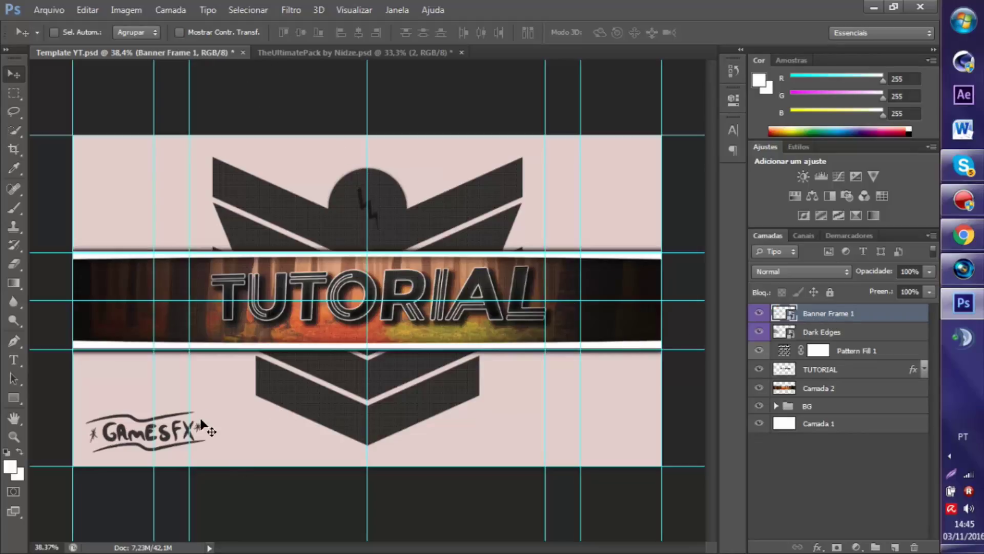
Step: Return to the pack, hide frame 2 and collapse the Thumbnail Rahmen group
{"action": "left_click", "coordinate": [331, 52]}
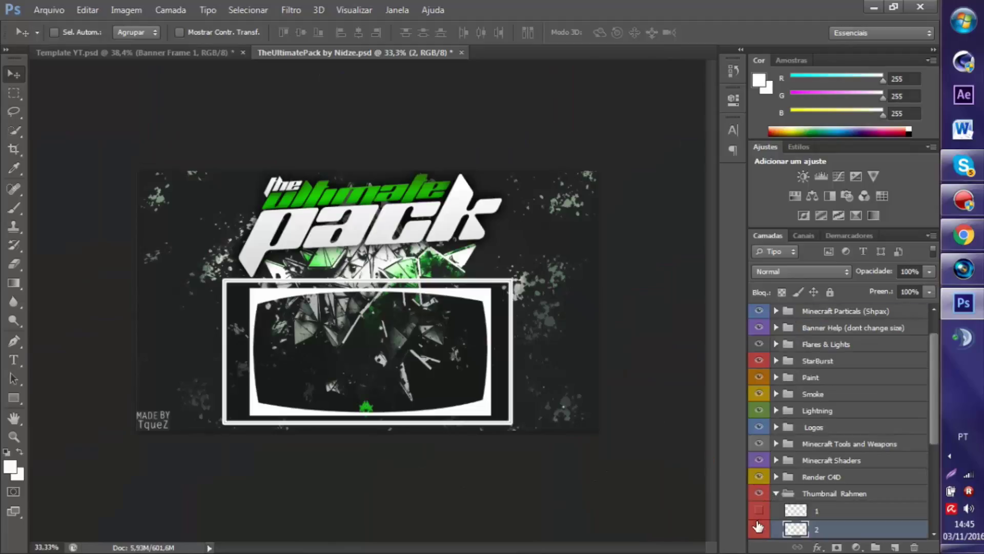
{"action": "left_click", "coordinate": [758, 526]}
{"action": "left_click", "coordinate": [776, 493]}
{"action": "scroll", "coordinate": [792, 464], "scroll_direction": "up", "scroll_amount": 1}
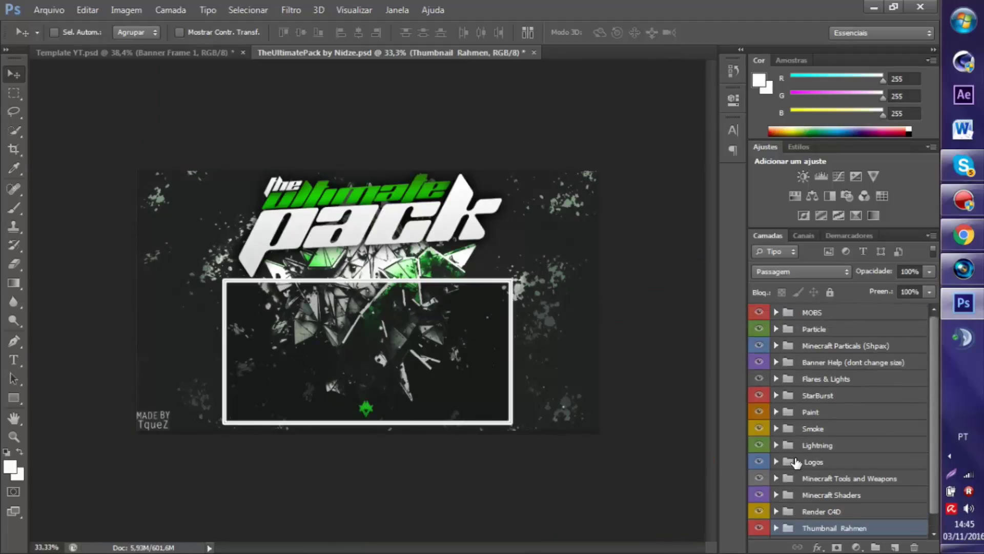
Step: Preview lightning bolt 1 in the Lightning group, hide it again and collapse the group
{"action": "left_click", "coordinate": [776, 445]}
{"action": "scroll", "coordinate": [806, 441], "scroll_direction": "down", "scroll_amount": 3}
{"action": "left_click", "coordinate": [753, 412]}
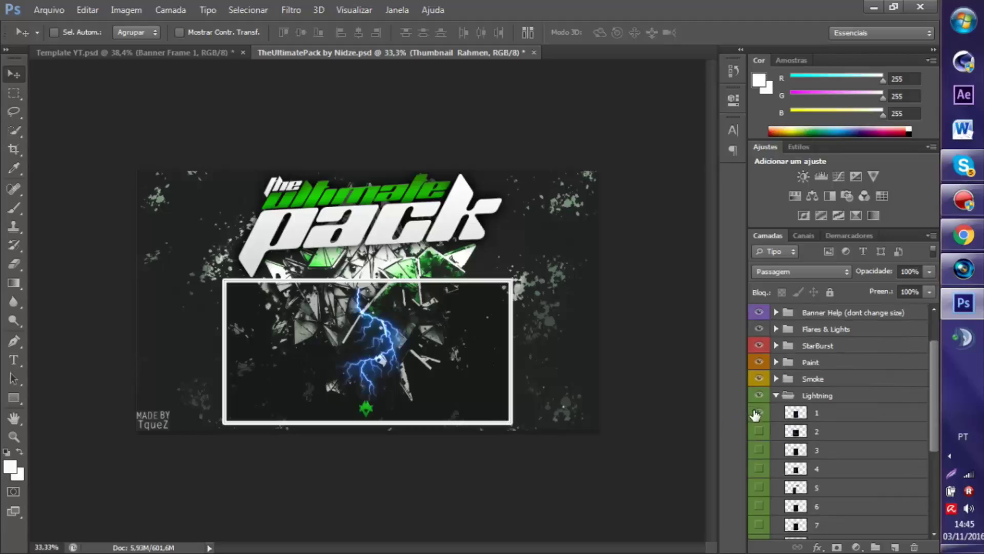
{"action": "left_click", "coordinate": [753, 412]}
{"action": "left_click", "coordinate": [776, 395]}
{"action": "scroll", "coordinate": [779, 426], "scroll_direction": "up", "scroll_amount": 1}
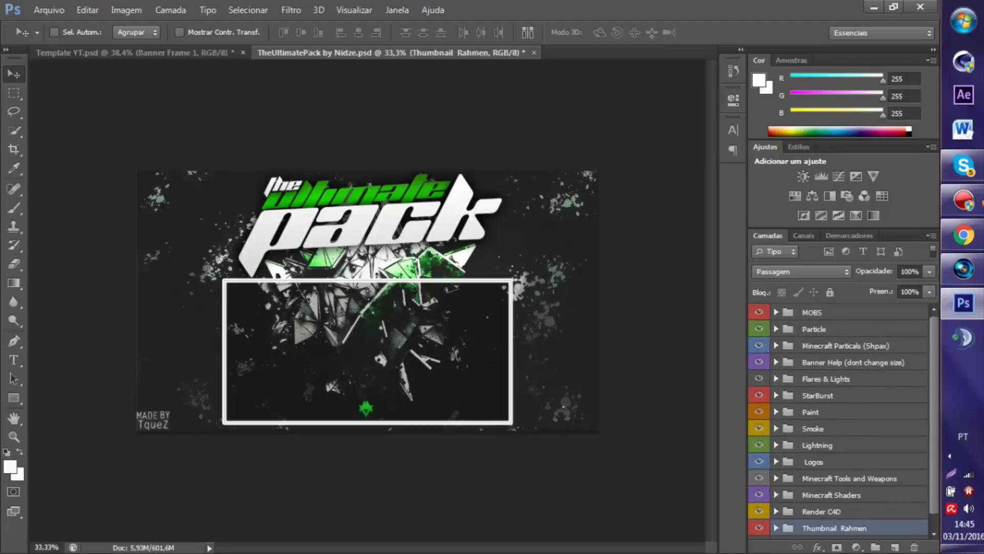
Step: Switch to Chrome and look at the YouTube channel page with its banner
{"action": "left_click", "coordinate": [963, 235]}
{"action": "left_click", "coordinate": [339, 54]}
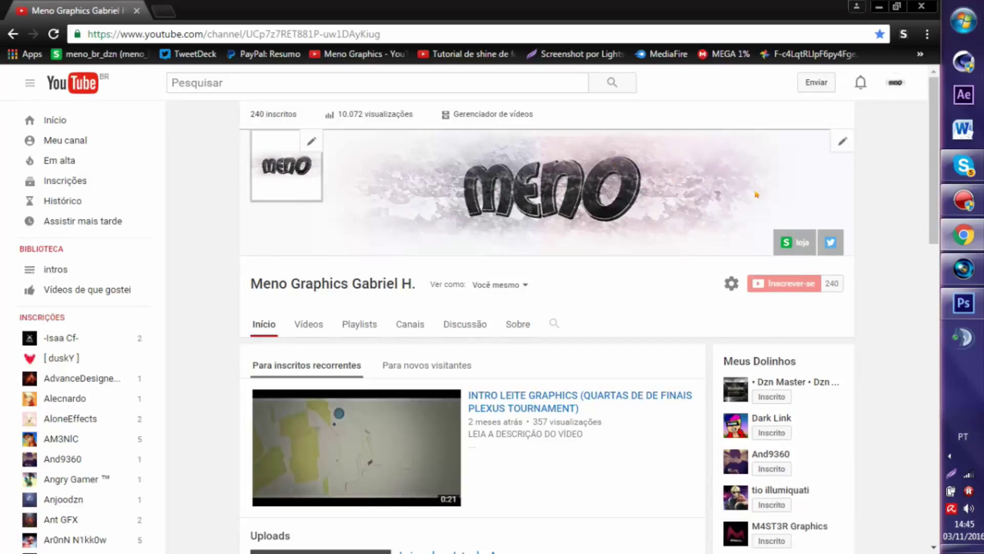
{"action": "left_click", "coordinate": [969, 174]}
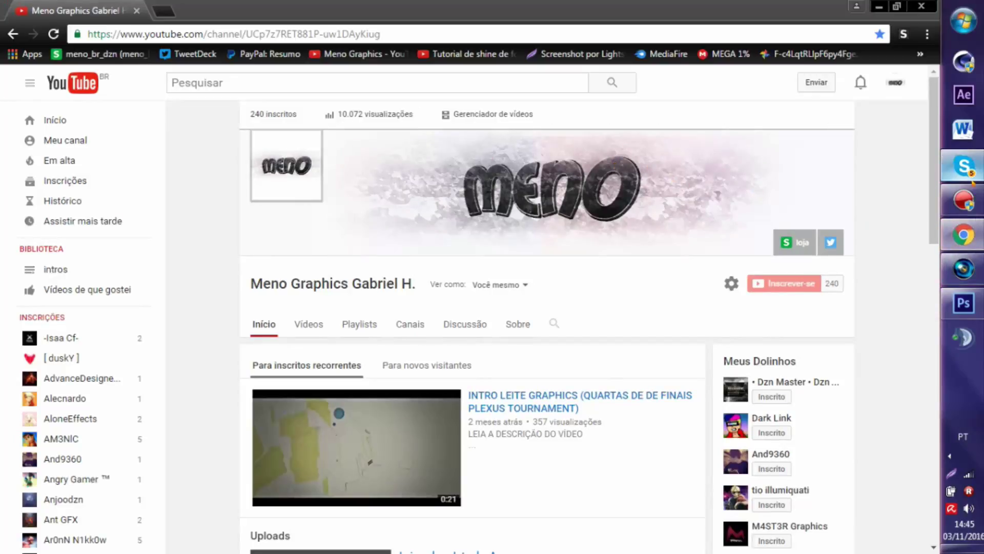
{"action": "left_click", "coordinate": [962, 241]}
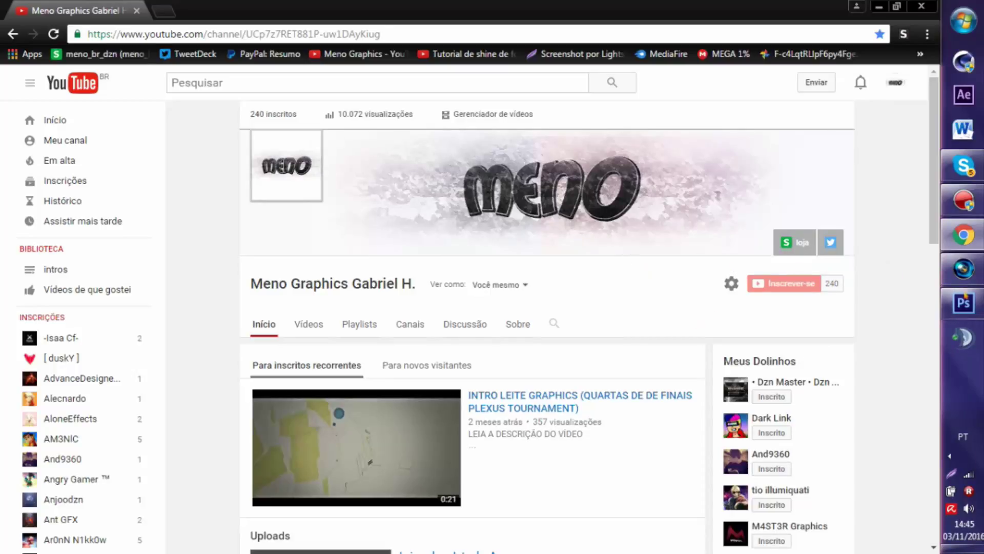
Step: Return to Photoshop, preview ironpickaxe_icon32 in Minecraft Tools and Weapons, hide it and collapse the group
{"action": "left_click", "coordinate": [963, 303]}
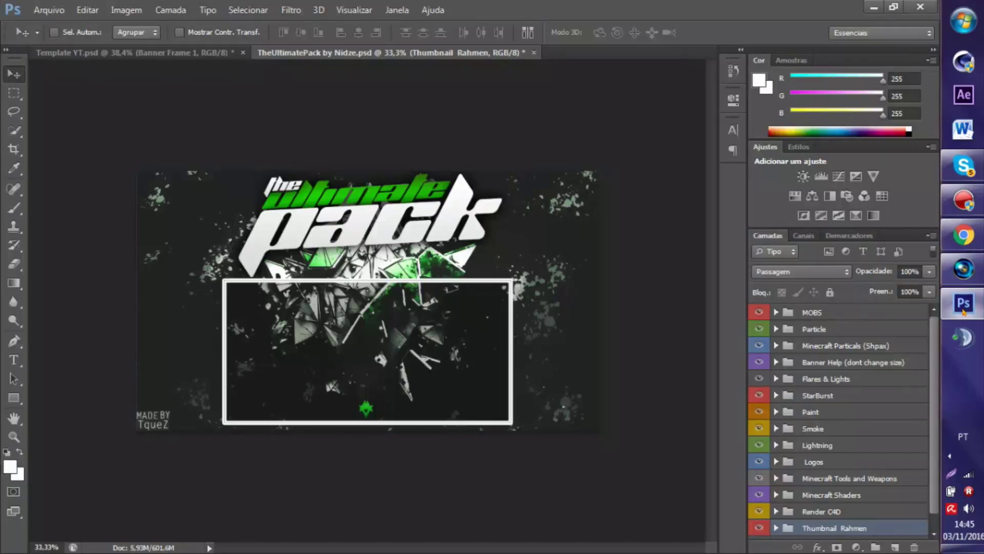
{"action": "scroll", "coordinate": [807, 430], "scroll_direction": "down", "scroll_amount": 1}
{"action": "left_click", "coordinate": [775, 464]}
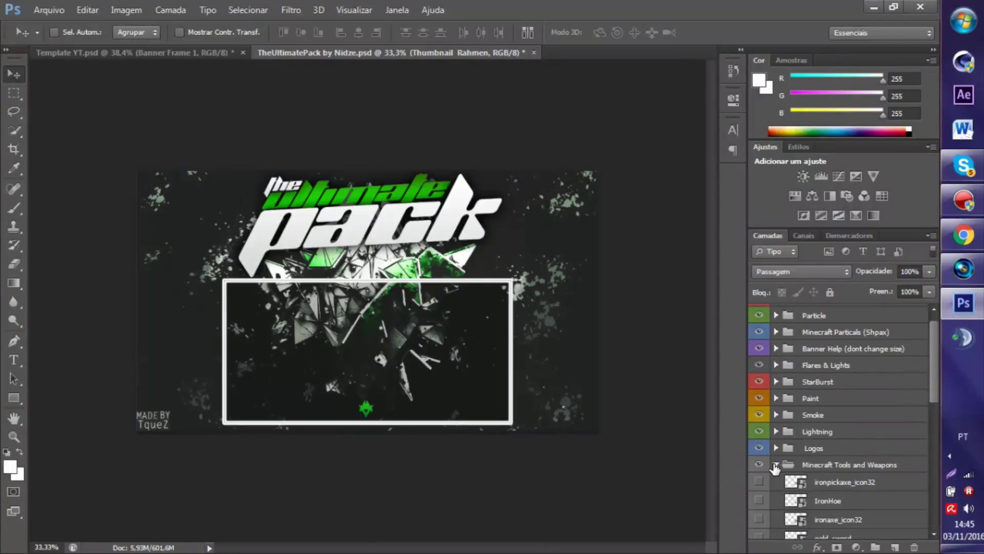
{"action": "scroll", "coordinate": [768, 441], "scroll_direction": "down", "scroll_amount": 2}
{"action": "left_click", "coordinate": [758, 399]}
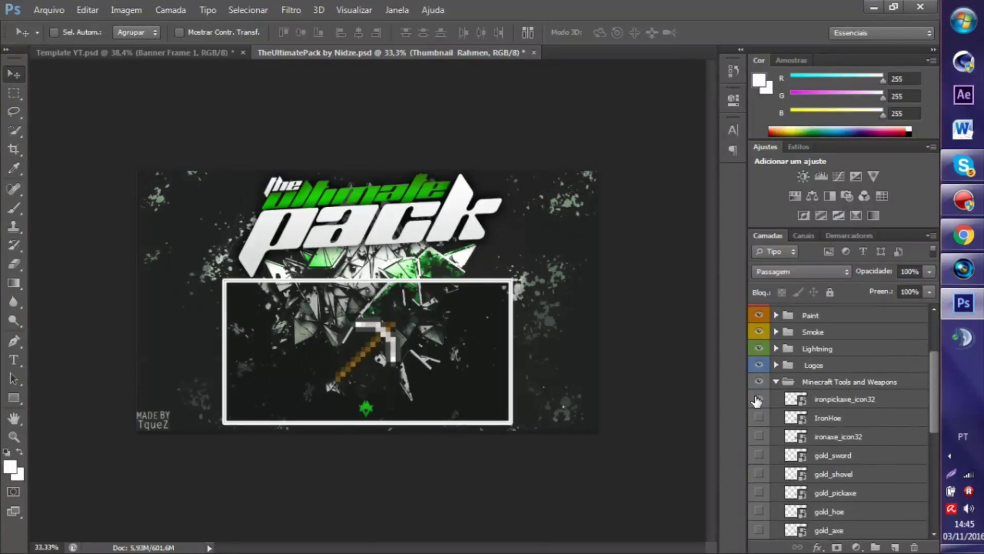
{"action": "left_click", "coordinate": [759, 397]}
{"action": "left_click", "coordinate": [775, 381]}
{"action": "scroll", "coordinate": [764, 402], "scroll_direction": "up", "scroll_amount": 1}
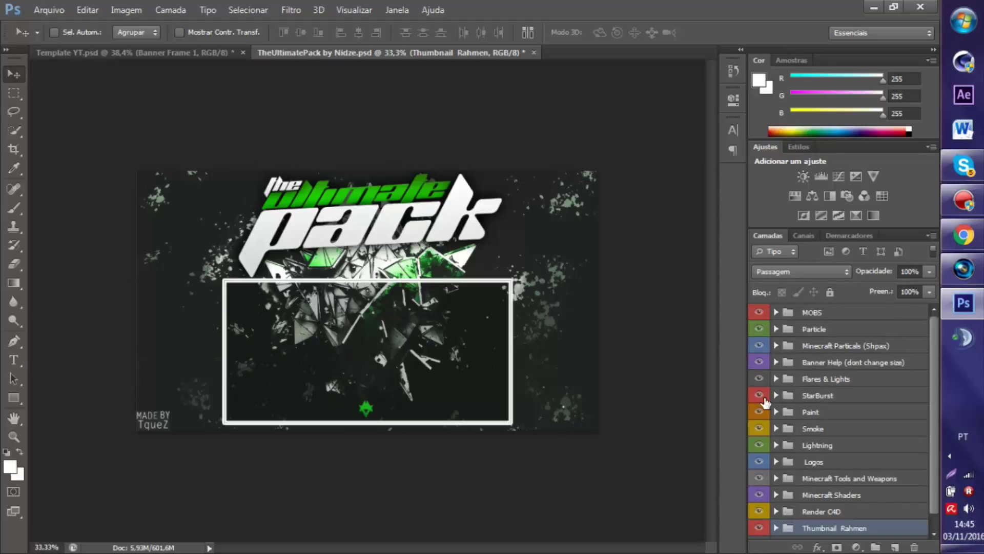
Step: Preview Starburst 1 in the StarBurst group, hide it again and collapse the group
{"action": "left_click", "coordinate": [771, 397]}
{"action": "left_click", "coordinate": [776, 395]}
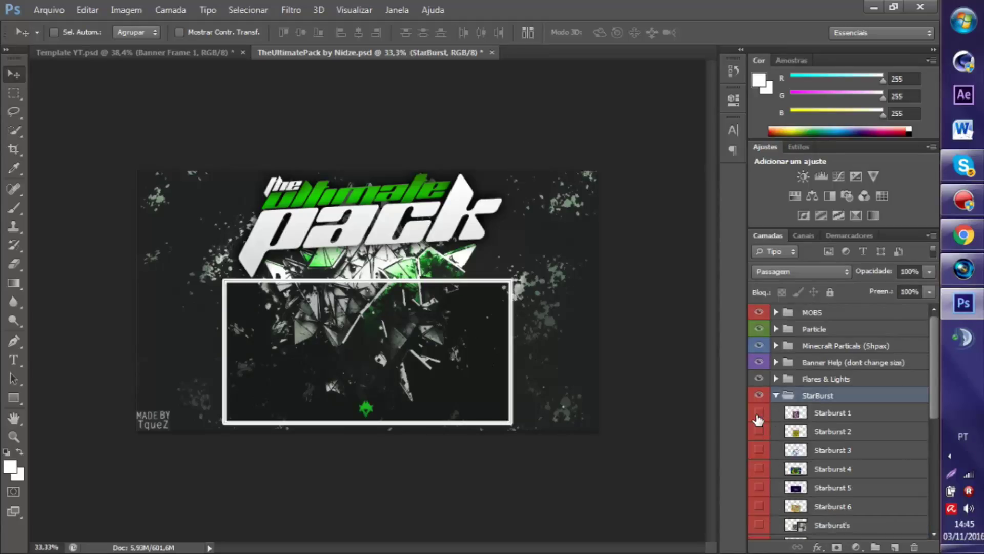
{"action": "left_click", "coordinate": [758, 414]}
{"action": "left_click", "coordinate": [759, 415]}
{"action": "left_click", "coordinate": [775, 395]}
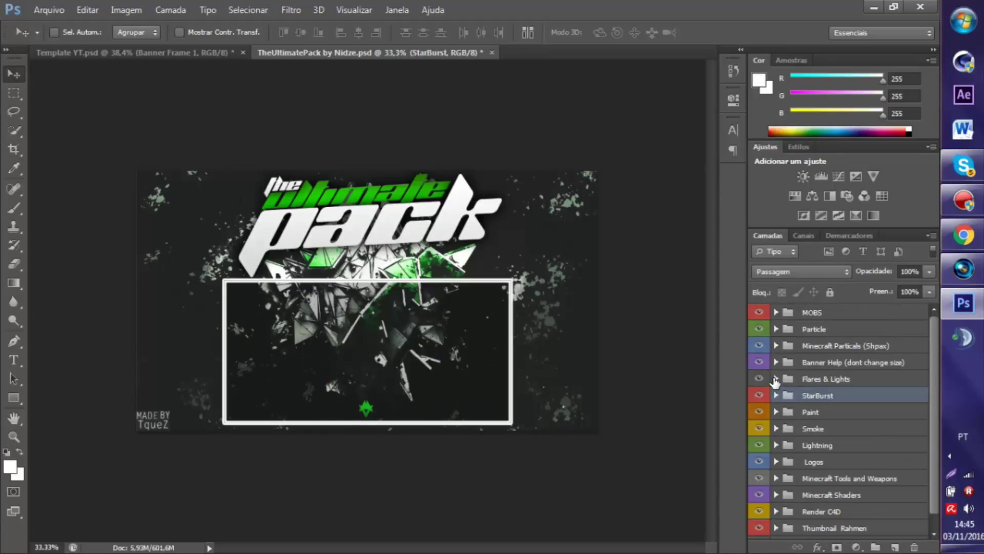
Step: Open Flares & Lights, look through its Opticle Flares subgroup and collapse the subgroup
{"action": "left_click", "coordinate": [776, 379]}
{"action": "left_click", "coordinate": [778, 412]}
{"action": "left_click", "coordinate": [787, 412]}
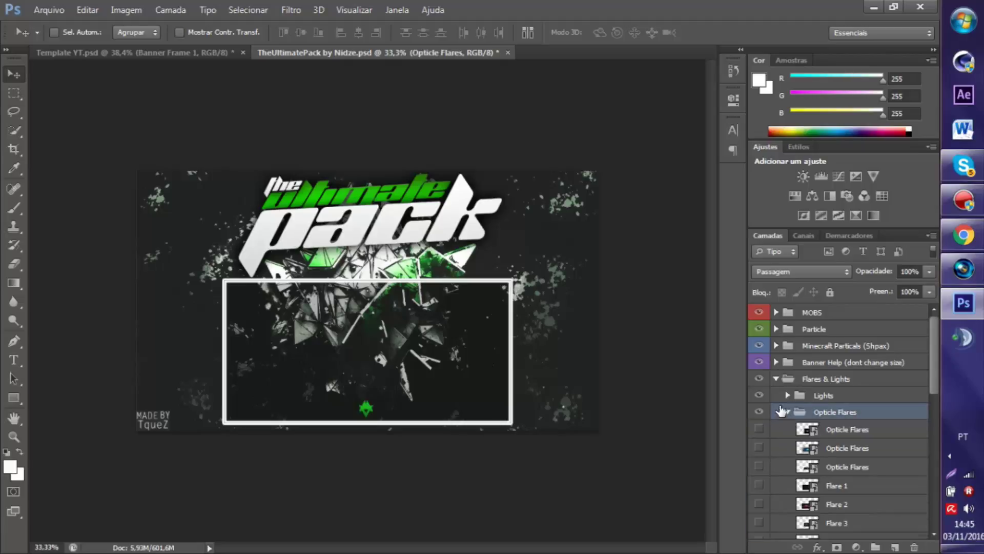
{"action": "left_click", "coordinate": [787, 411]}
Step: Preview the first two layers of the Lights subgroup, hide them and collapse the Flares & Lights group
{"action": "left_click", "coordinate": [787, 395]}
{"action": "left_click", "coordinate": [758, 413]}
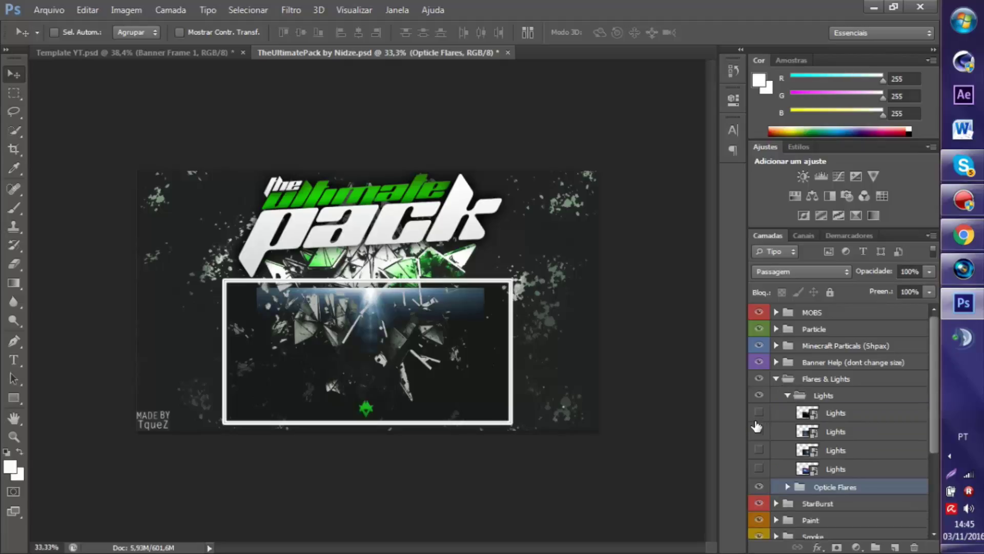
{"action": "left_click", "coordinate": [758, 431]}
{"action": "left_click", "coordinate": [757, 432]}
{"action": "left_click", "coordinate": [757, 431]}
{"action": "left_click", "coordinate": [756, 432]}
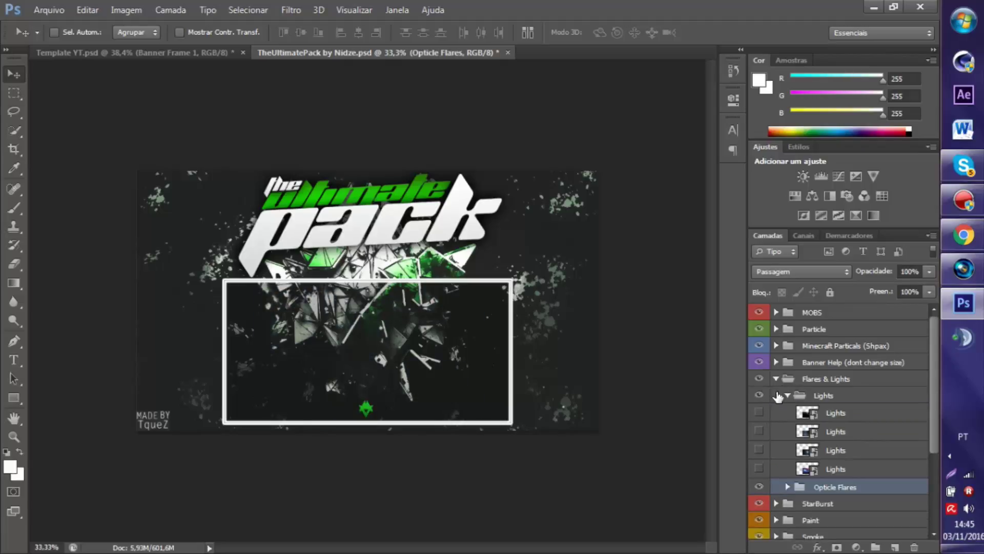
{"action": "left_click", "coordinate": [777, 396]}
{"action": "left_click", "coordinate": [775, 378]}
Step: Check the contents of Banner Help, preview the Flamme layer in Minecraft Particals (Shpax), hide it and collapse both groups
{"action": "left_click", "coordinate": [775, 361]}
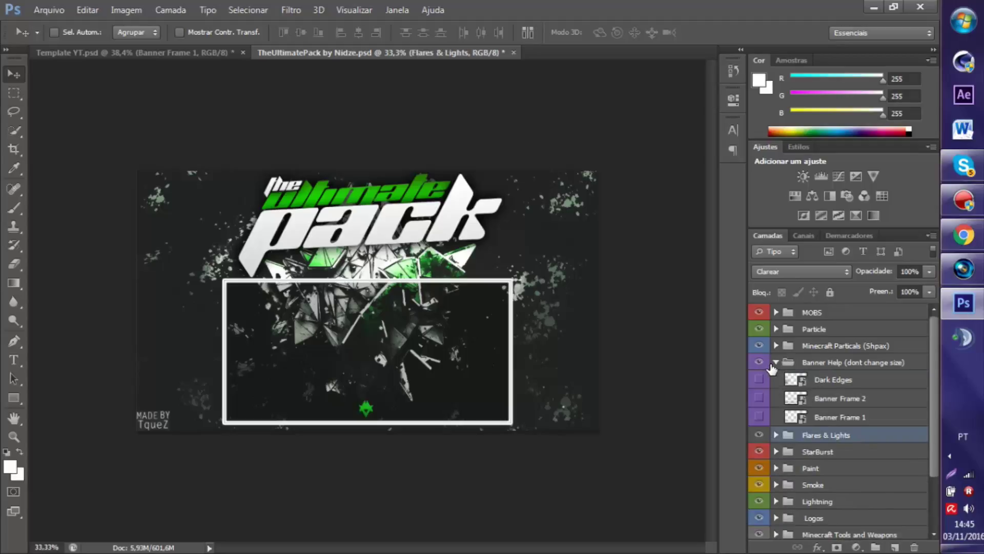
{"action": "left_click", "coordinate": [775, 362]}
{"action": "double_click", "coordinate": [907, 346]}
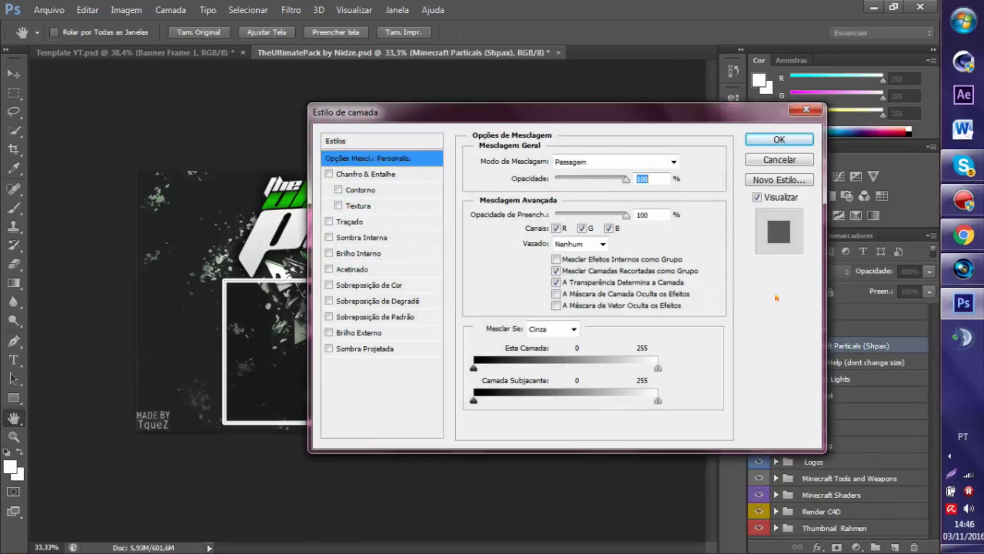
{"action": "key", "text": "Escape"}
{"action": "left_click", "coordinate": [775, 346]}
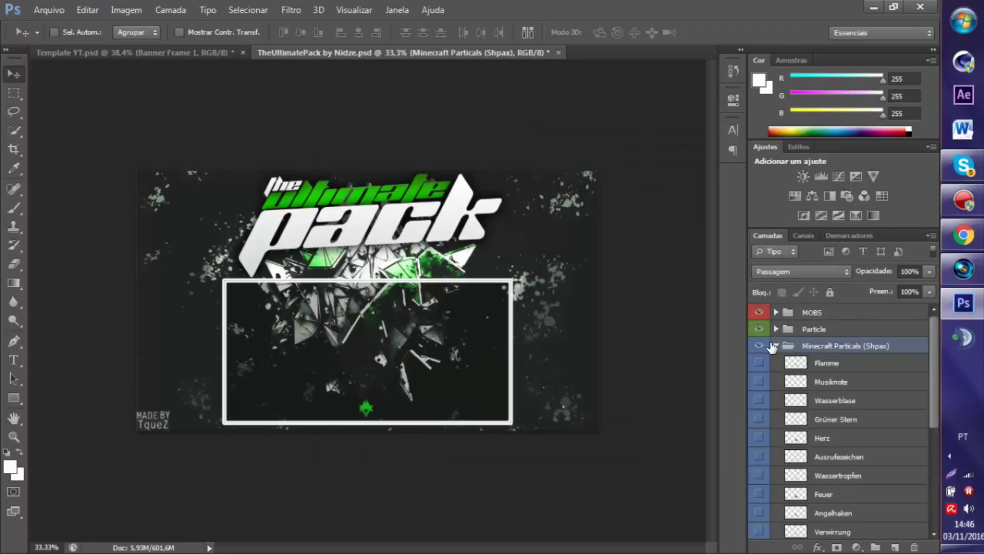
{"action": "left_click", "coordinate": [759, 363]}
{"action": "left_click", "coordinate": [759, 363]}
{"action": "left_click", "coordinate": [776, 346]}
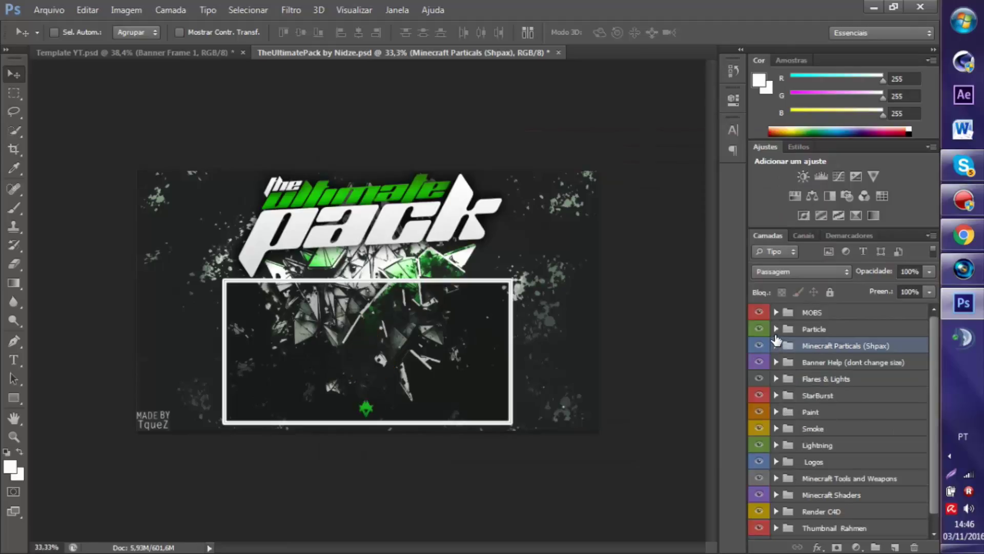
Step: Open the Particle group and make the Particle 13 layer visible
{"action": "left_click", "coordinate": [776, 329]}
{"action": "left_click", "coordinate": [758, 384]}
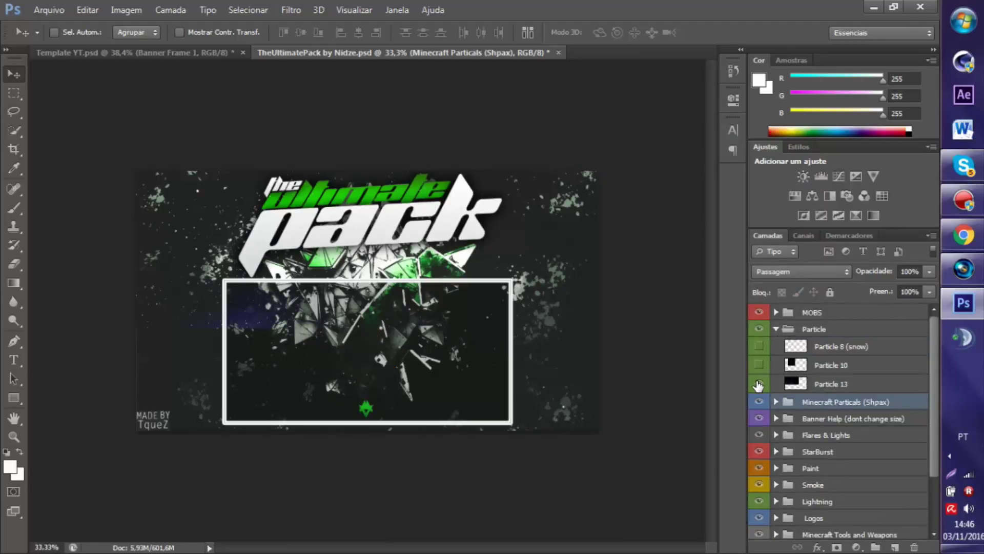
{"action": "left_click", "coordinate": [759, 384]}
{"action": "left_click", "coordinate": [758, 384]}
Step: Copy Particle 13 into Template YT.psd over the banner and place its layer between TUTORIAL and Camada 2
{"action": "left_click", "coordinate": [830, 384]}
{"action": "left_click_drag", "start_coordinate": [179, 246], "coordinate": [377, 279]}
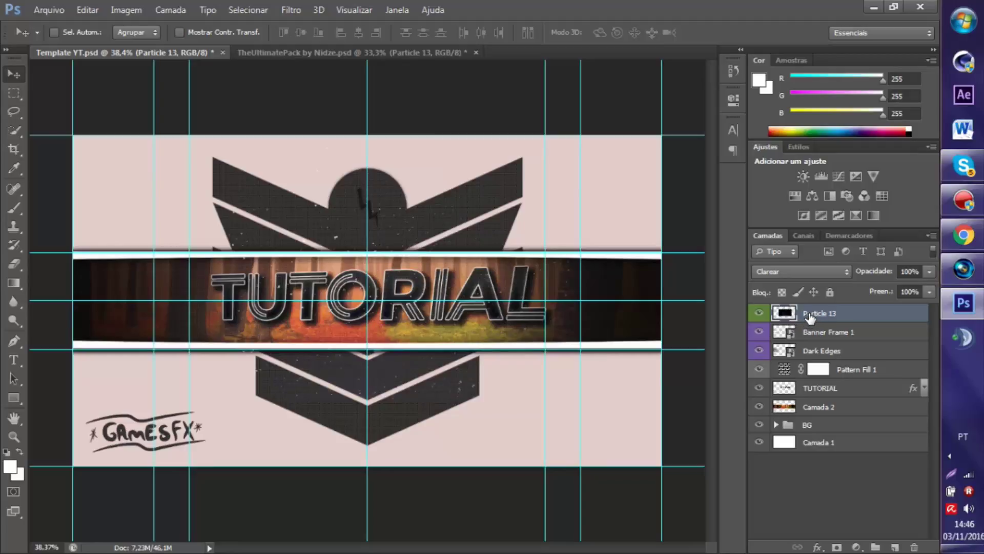
{"action": "left_click_drag", "start_coordinate": [848, 315], "coordinate": [852, 406]}
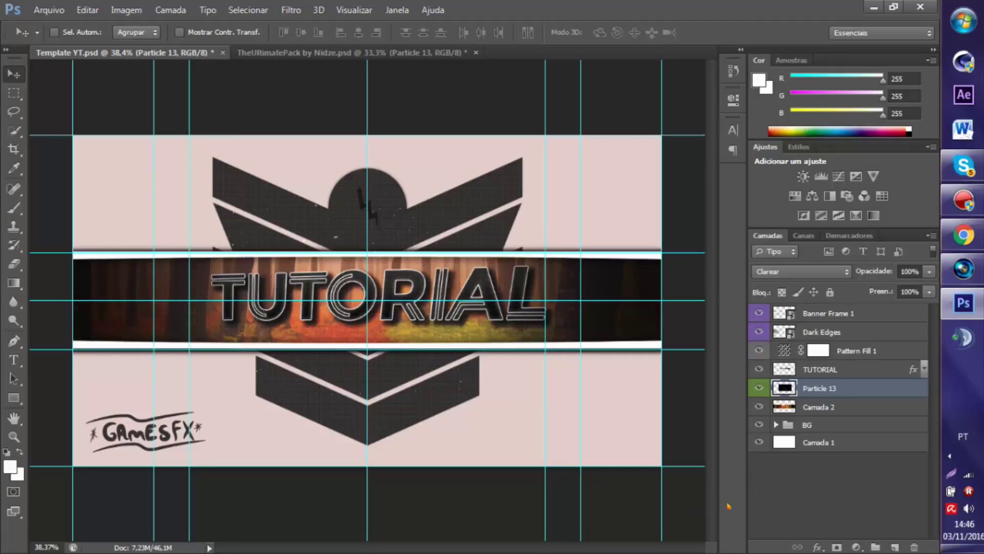
Step: Move the Particle 13 layer to the top of the layer stack, above Banner Frame 1
{"action": "left_click_drag", "start_coordinate": [842, 389], "coordinate": [830, 314]}
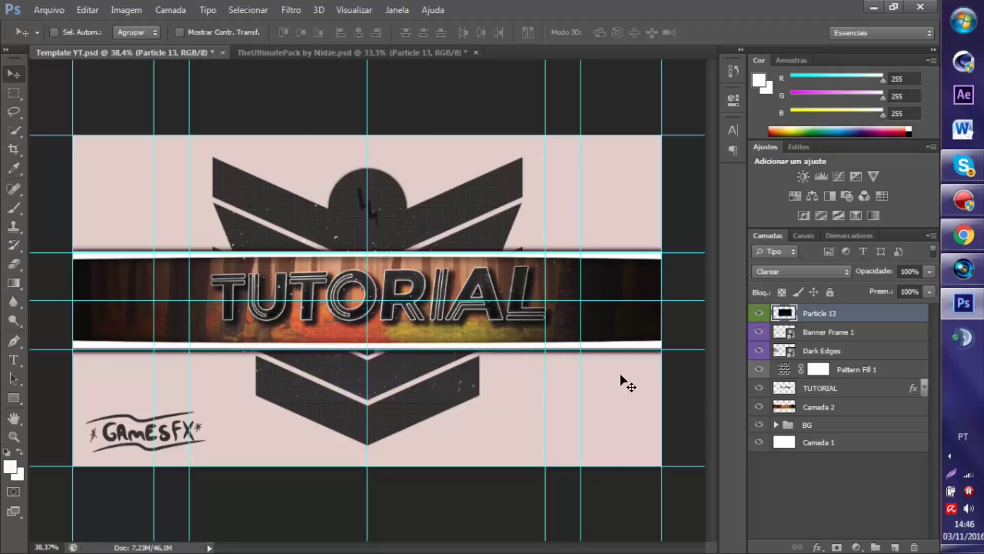
Step: Turn off the Outer Glow (Brilho Externo) in the TUTORIAL layer's style, keeping its Drop Shadow enabled
{"action": "left_click", "coordinate": [831, 389]}
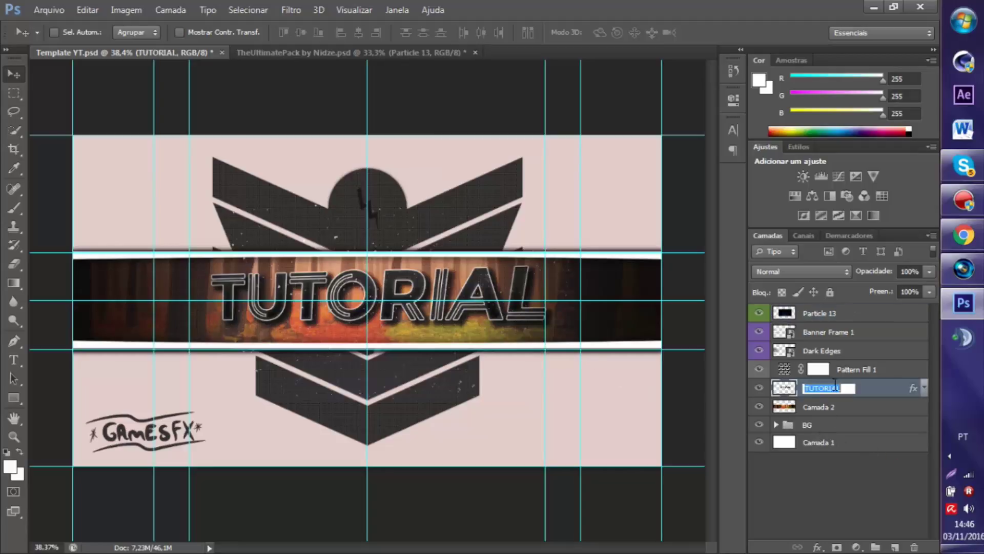
{"action": "double_click", "coordinate": [853, 389]}
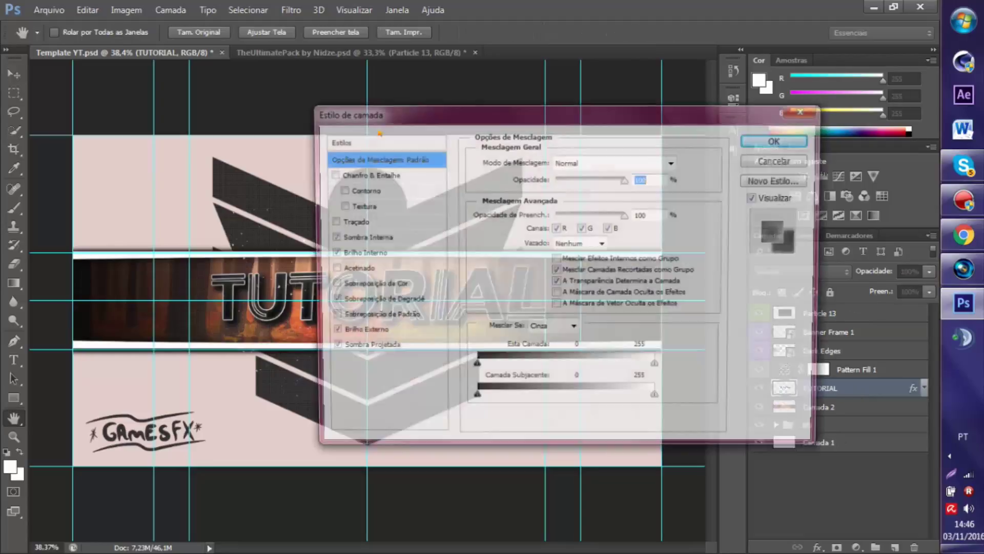
{"action": "left_click_drag", "start_coordinate": [484, 115], "coordinate": [804, 177]}
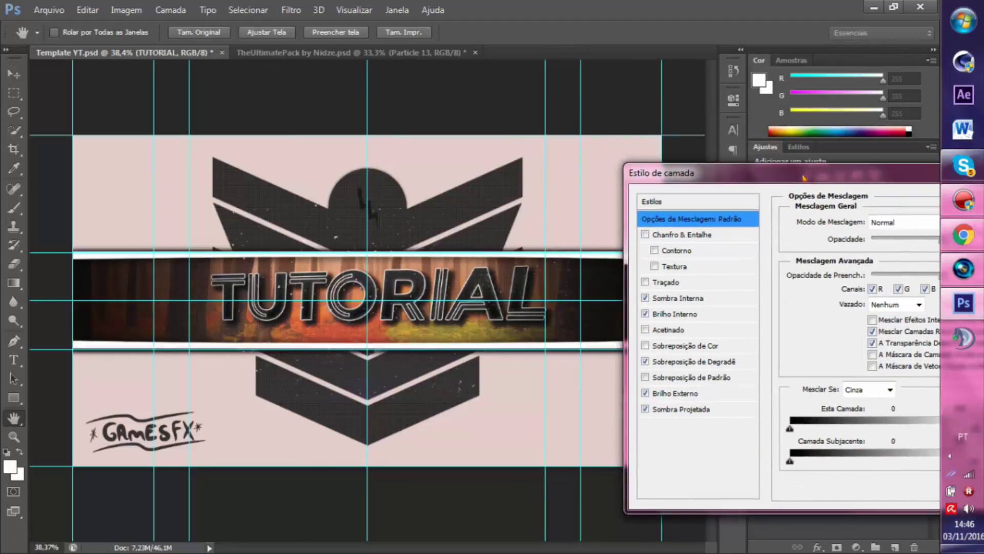
{"action": "left_click", "coordinate": [672, 363]}
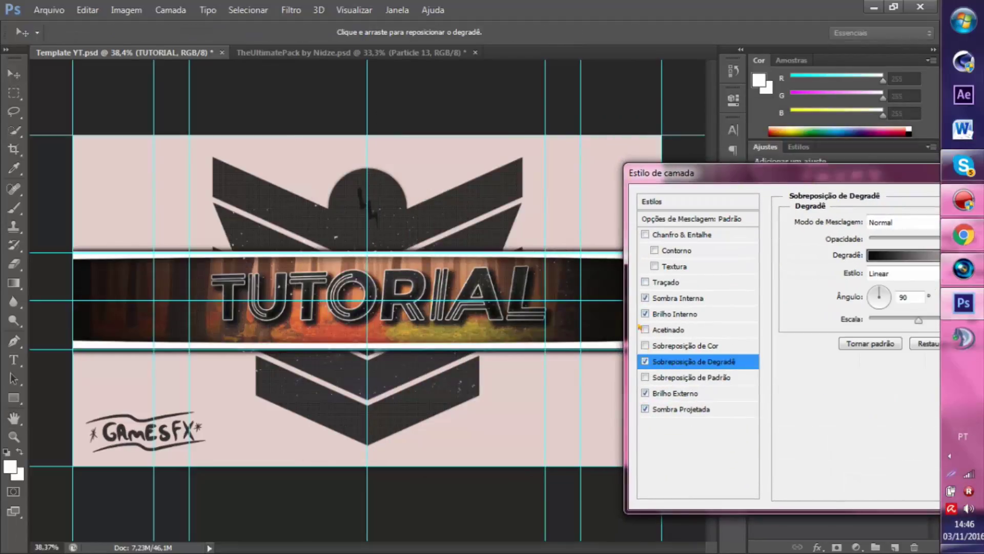
{"action": "left_click", "coordinate": [644, 393]}
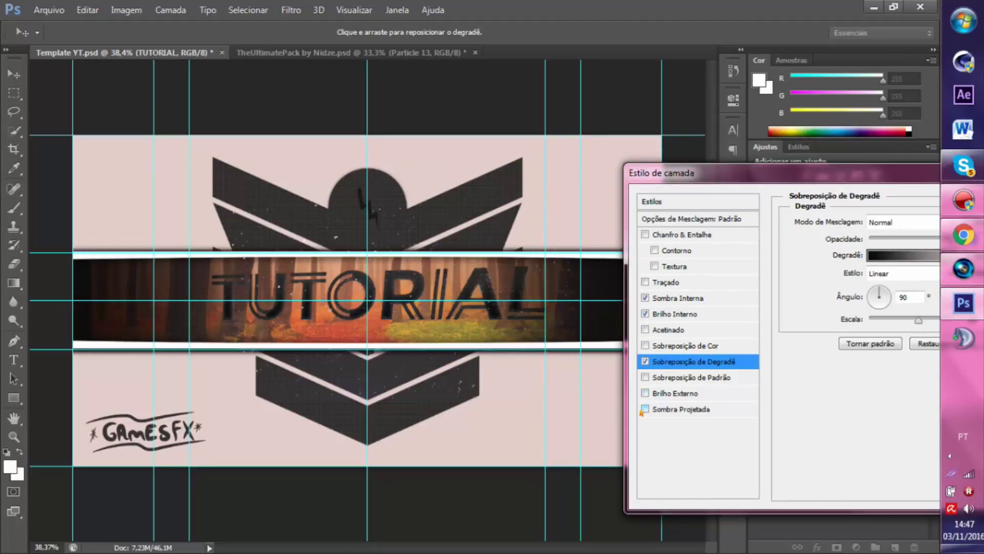
{"action": "left_click", "coordinate": [644, 409]}
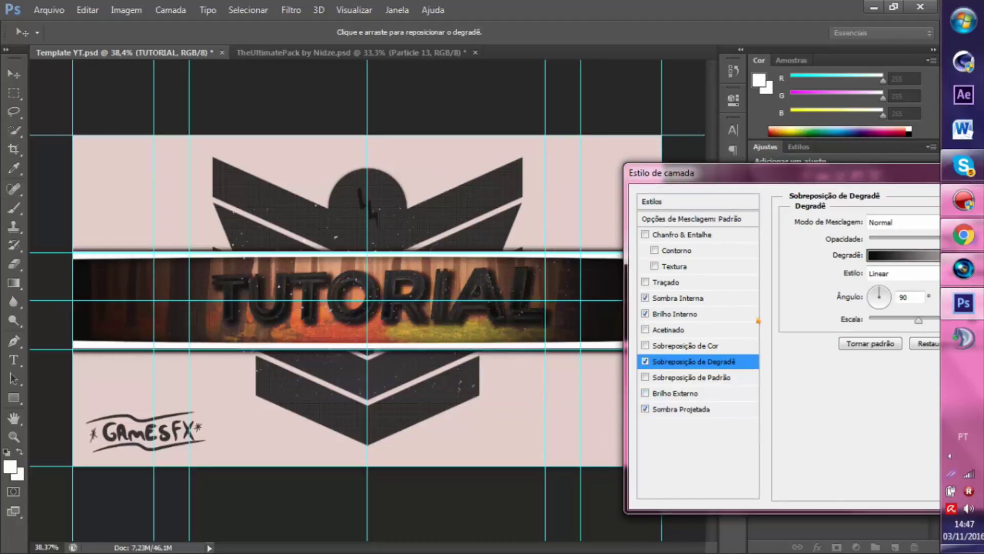
Step: Set the TUTORIAL layer's Gradient Overlay to the Violeta, Laranja preset
{"action": "left_click_drag", "start_coordinate": [779, 171], "coordinate": [586, 161]}
{"action": "left_click", "coordinate": [720, 242]}
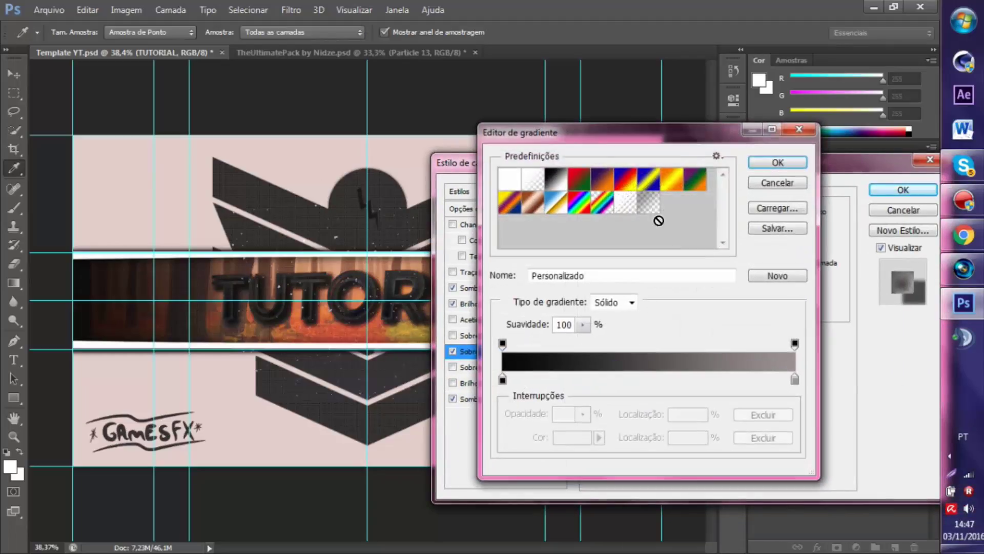
{"action": "left_click", "coordinate": [605, 185]}
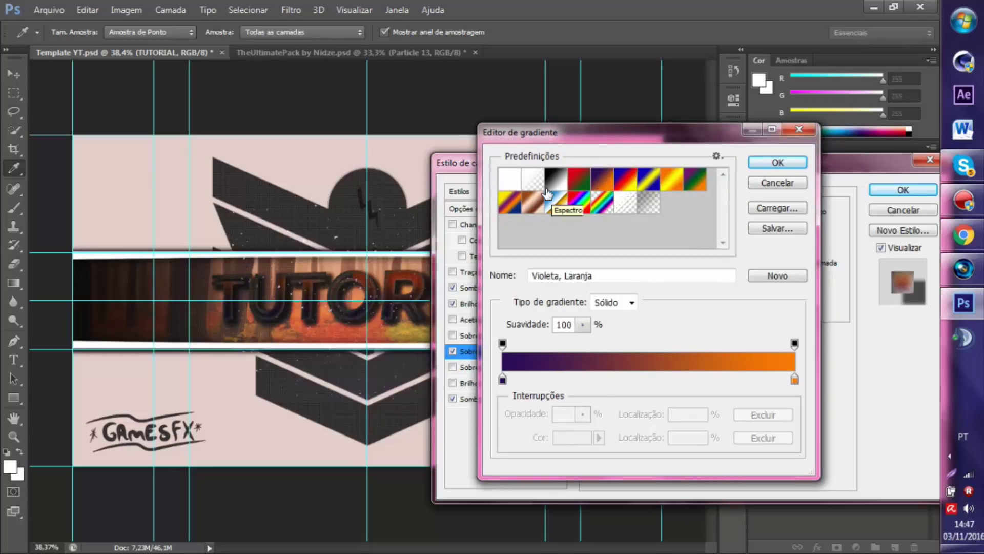
{"action": "left_click", "coordinate": [548, 186]}
{"action": "left_click", "coordinate": [607, 182]}
{"action": "left_click_drag", "start_coordinate": [646, 137], "coordinate": [722, 309]}
{"action": "left_click", "coordinate": [797, 335]}
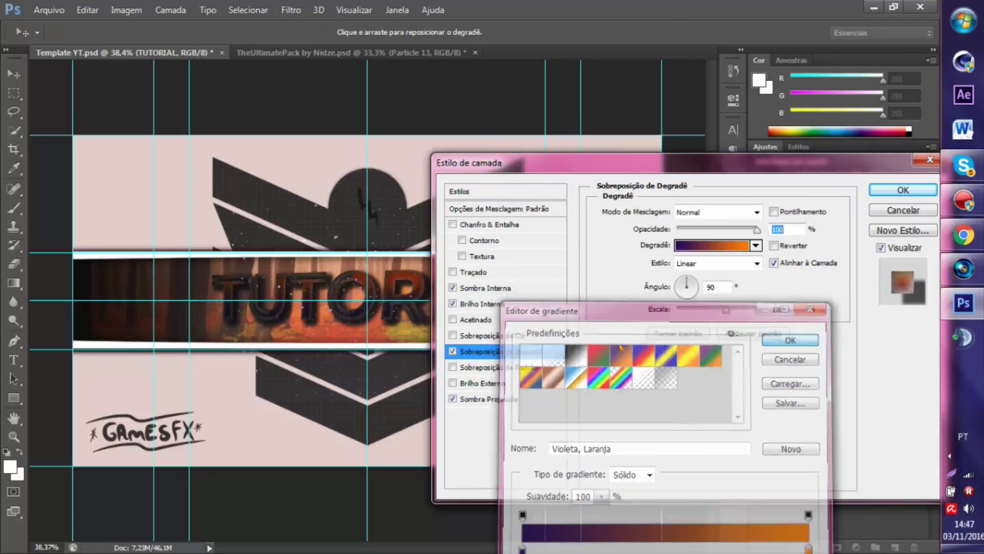
Step: Disable the Inner Shadow (Sombra Interna) on the TUTORIAL layer, keep Inner Glow enabled and apply the style
{"action": "left_click", "coordinate": [452, 303]}
{"action": "left_click", "coordinate": [453, 288]}
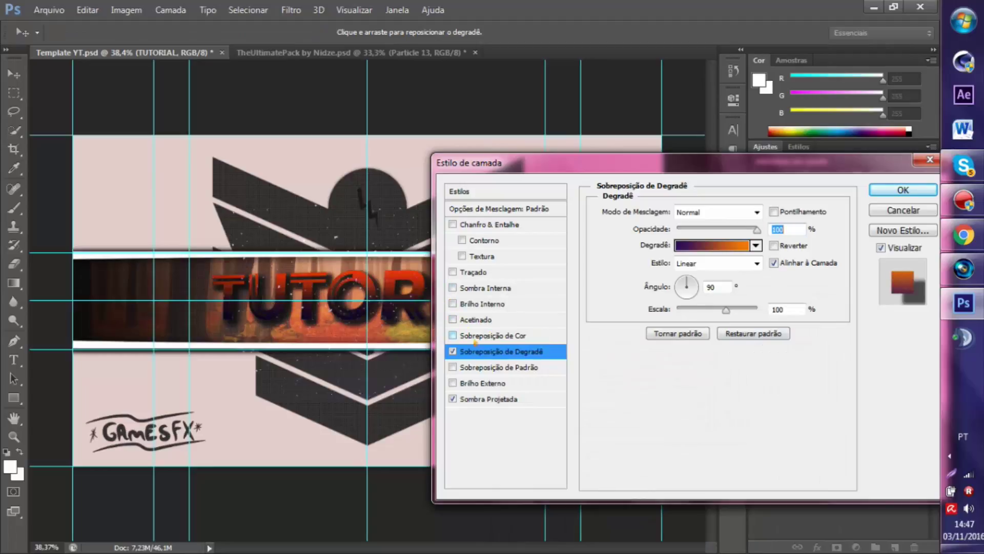
{"action": "left_click", "coordinate": [452, 304]}
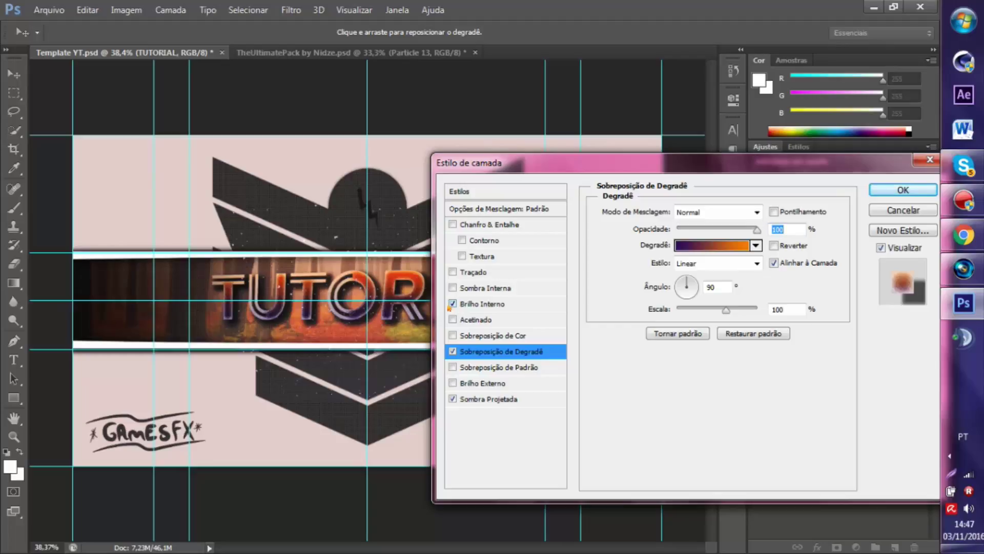
{"action": "left_click_drag", "start_coordinate": [545, 160], "coordinate": [240, 317]}
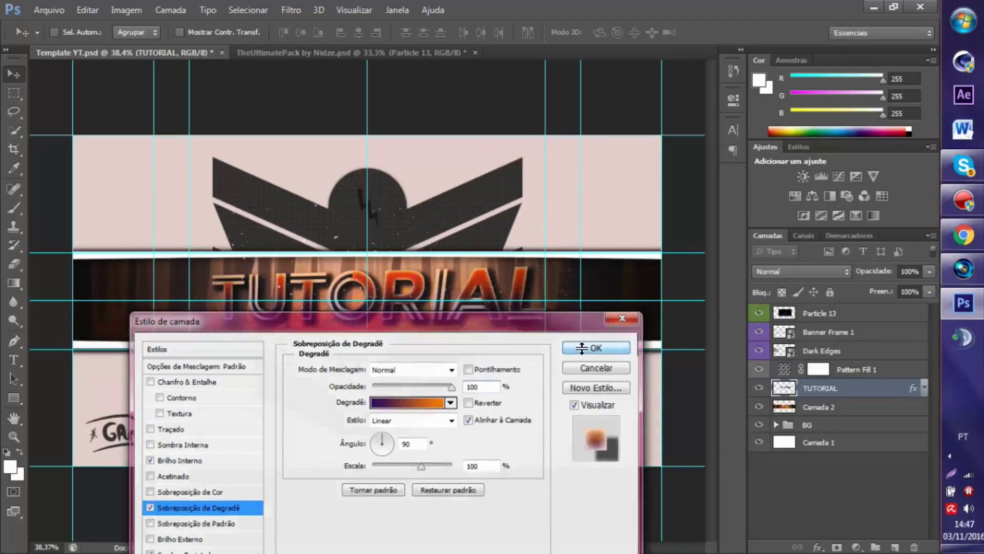
{"action": "left_click", "coordinate": [590, 344]}
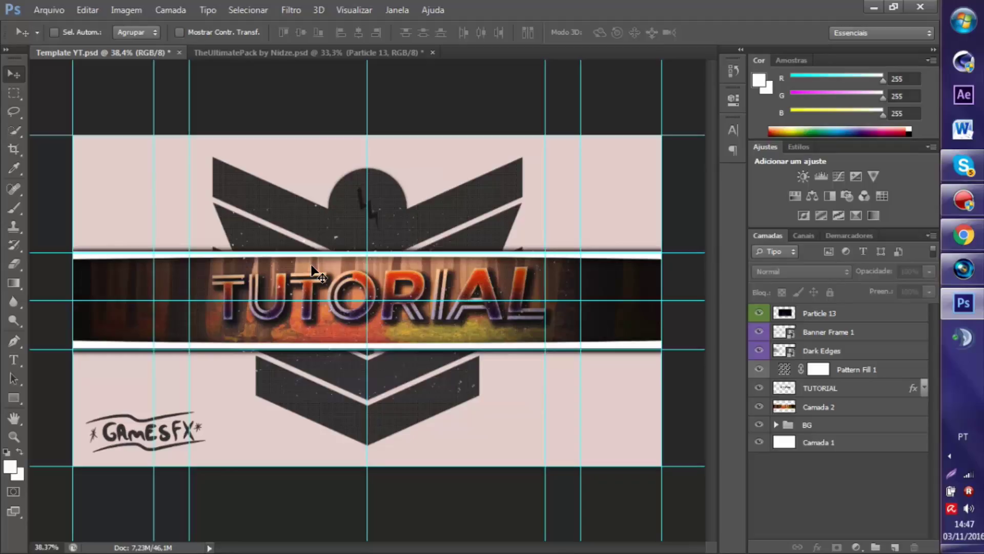
Step: Try merging the layers from Camada 2 up to Particle 13 into one, and undo the merge
{"action": "left_click", "coordinate": [820, 407]}
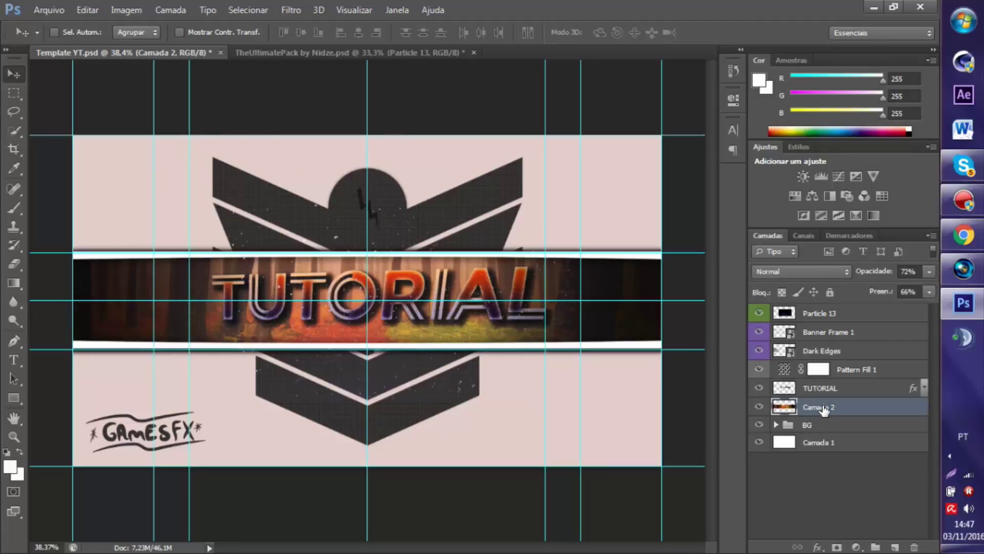
{"action": "left_click", "coordinate": [828, 313], "text": "shift"}
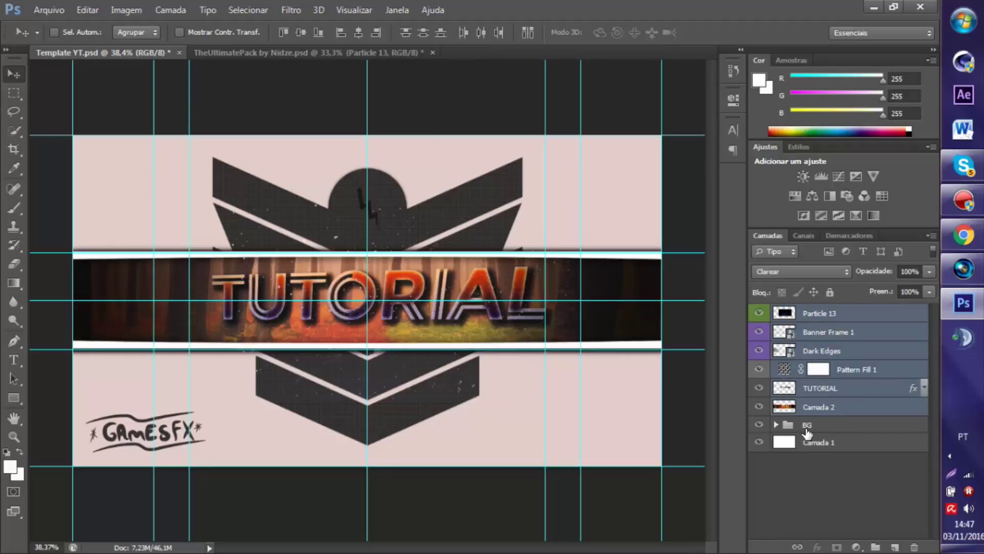
{"action": "left_click_drag", "start_coordinate": [807, 425], "coordinate": [805, 426]}
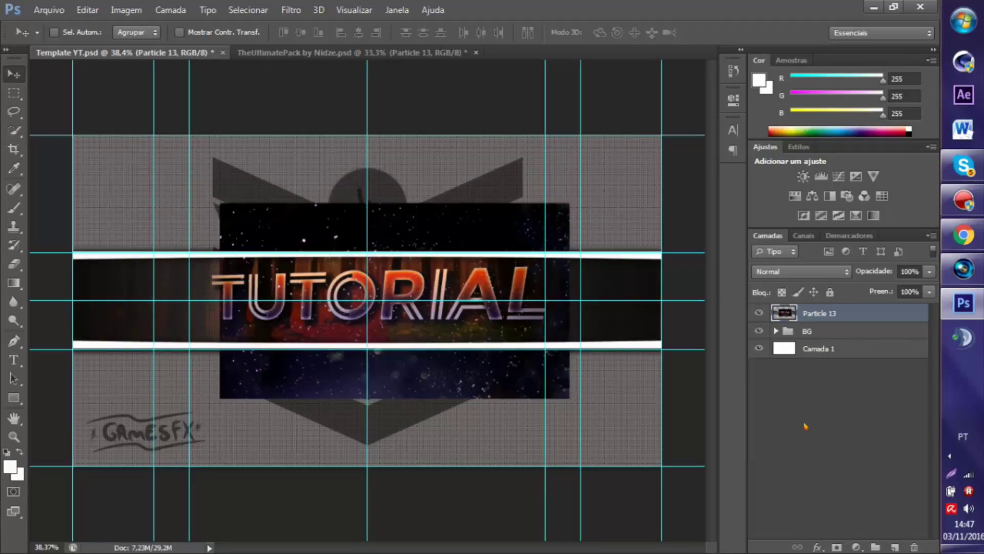
{"action": "key", "text": "ctrl+z"}
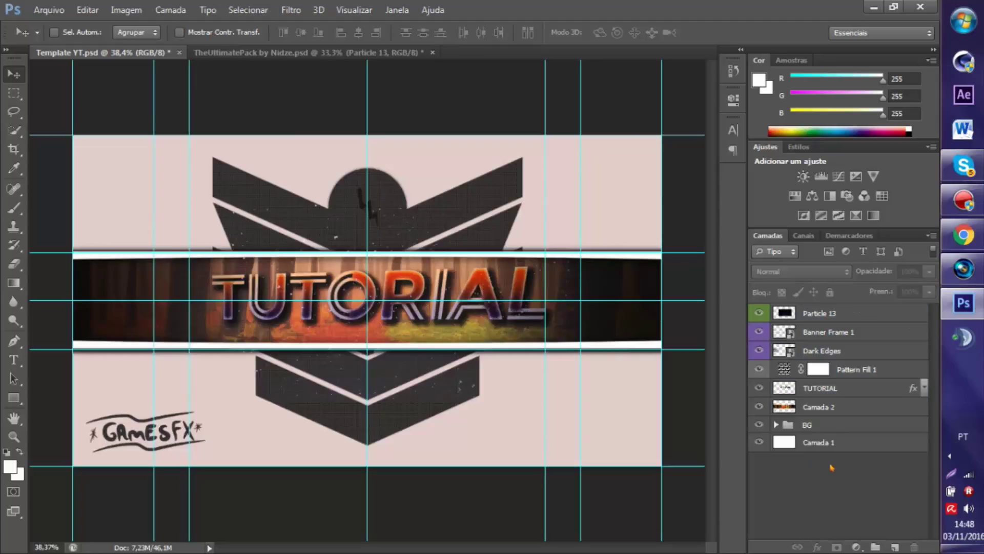
Step: Duplicate the Camada 2 forest band layer twice and clear the layer selection
{"action": "left_click", "coordinate": [810, 414]}
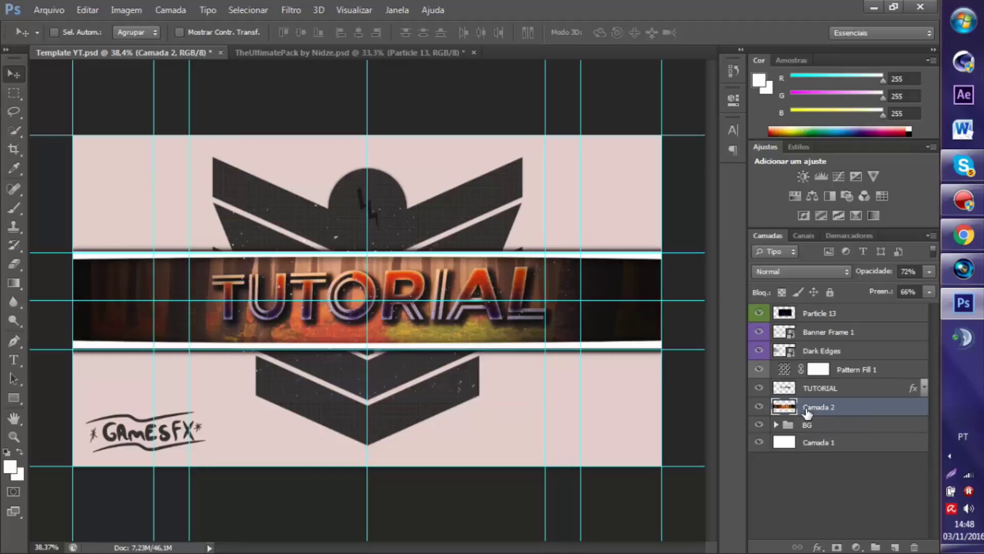
{"action": "key", "text": "ctrl+j"}
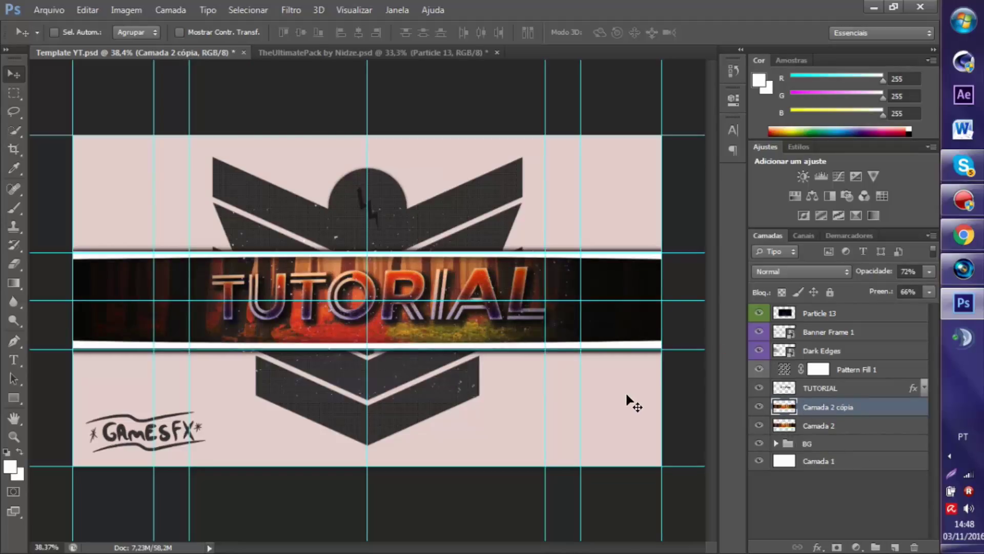
{"action": "key", "text": "ctrl+j"}
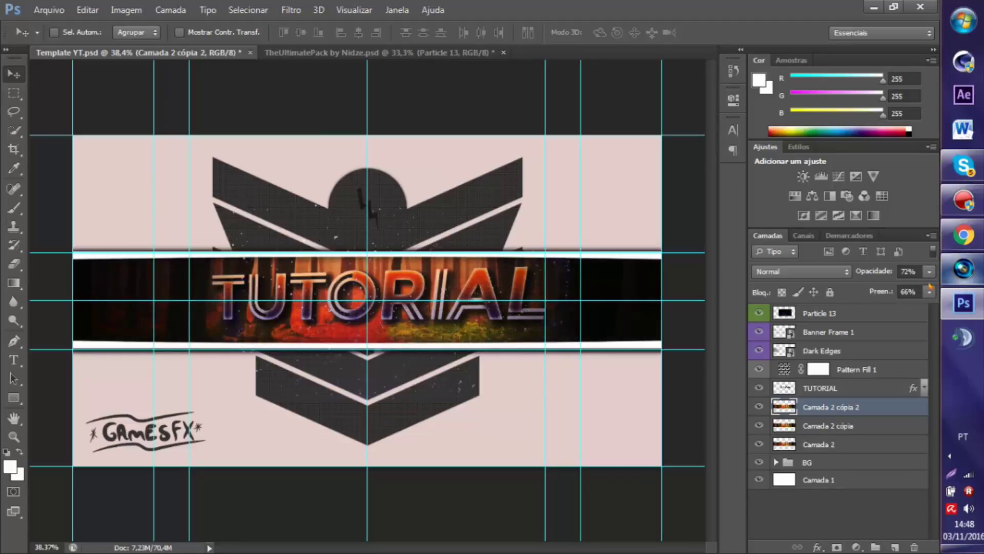
{"action": "left_click", "coordinate": [802, 521]}
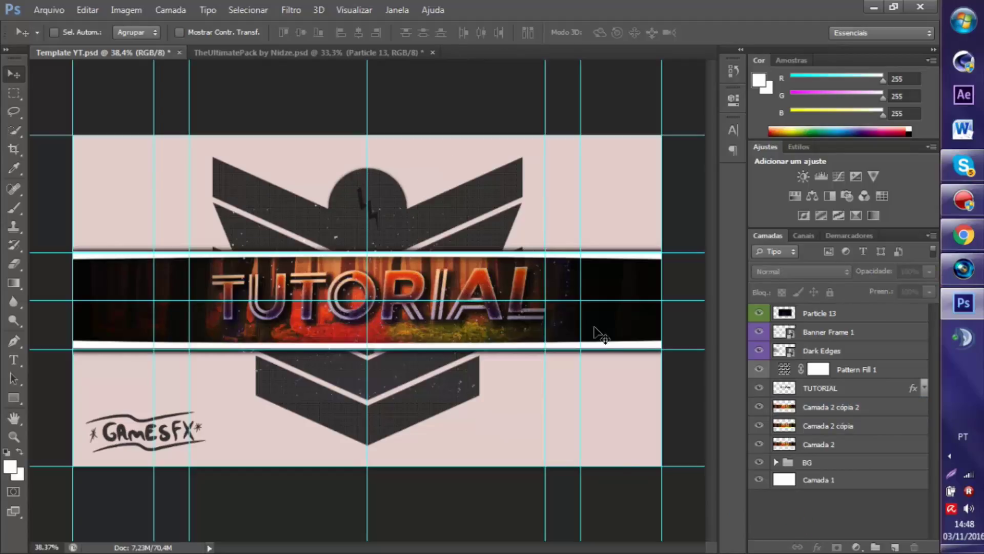
Step: Duplicate Camada 2 once more and move the copy down so the forest covers the area below the band
{"action": "left_click", "coordinate": [808, 444]}
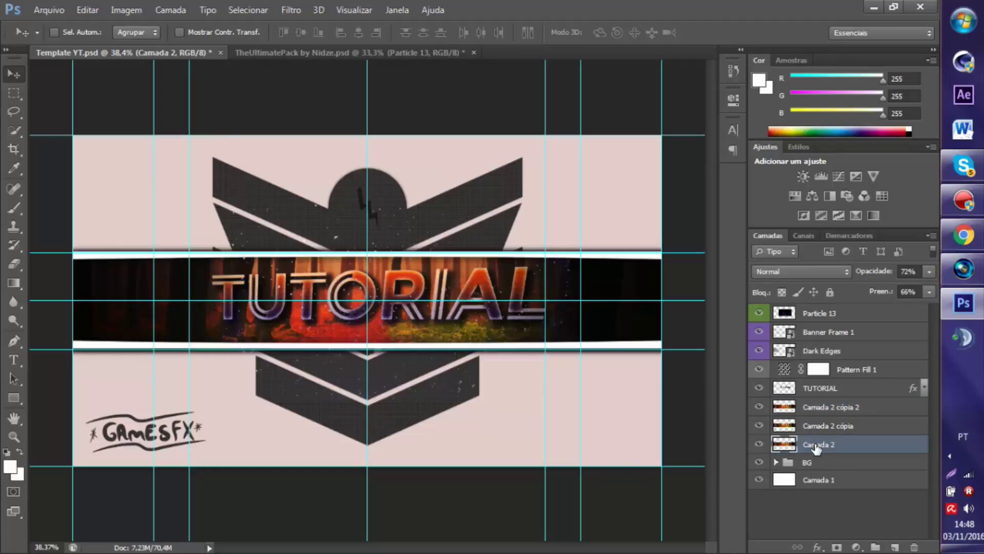
{"action": "key", "text": "ctrl+j"}
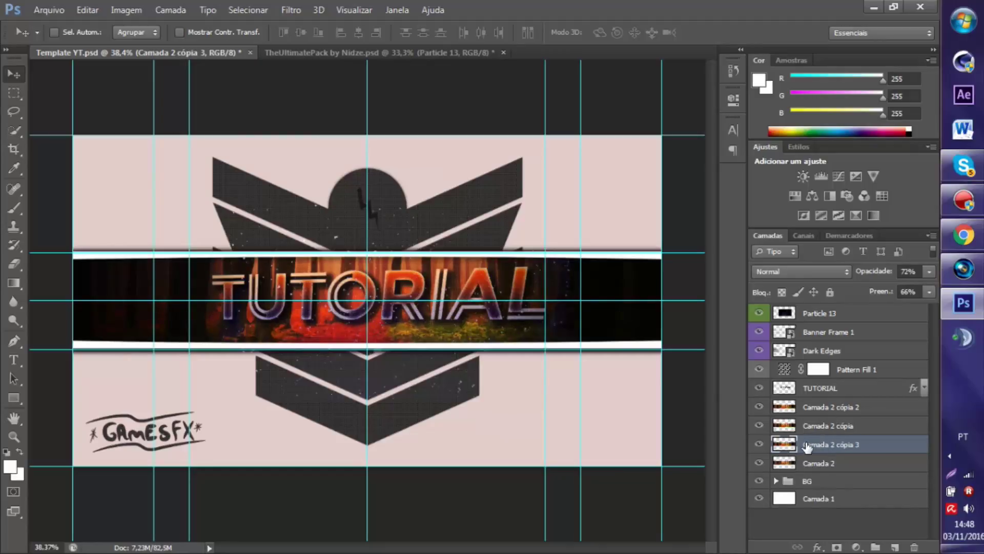
{"action": "left_click_drag", "start_coordinate": [605, 287], "coordinate": [605, 378]}
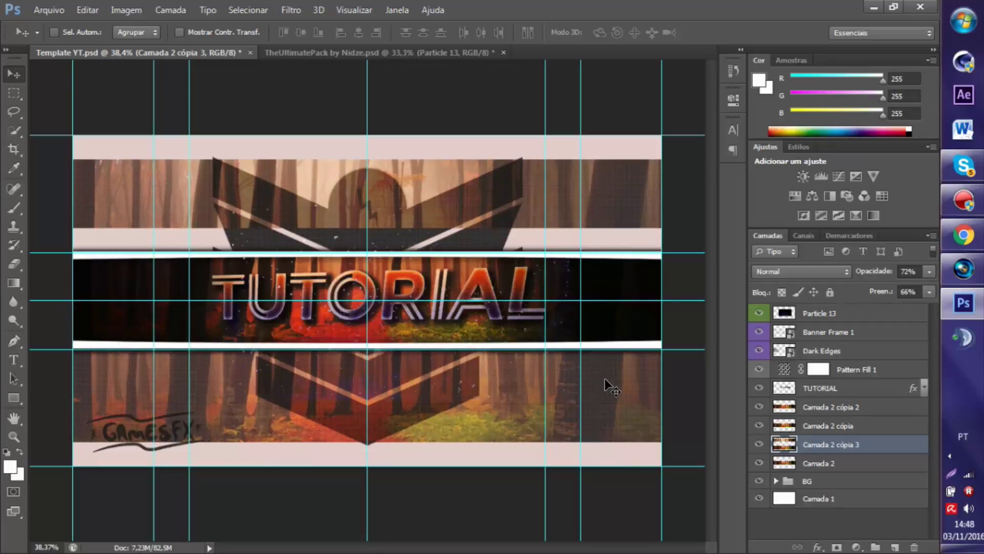
Step: Stretch the moved forest copy vertically to about 123% height so it reaches past the canvas's top and bottom edges
{"action": "key", "text": "ctrl+t"}
{"action": "scroll", "coordinate": [631, 281], "scroll_direction": "down", "scroll_amount": 4}
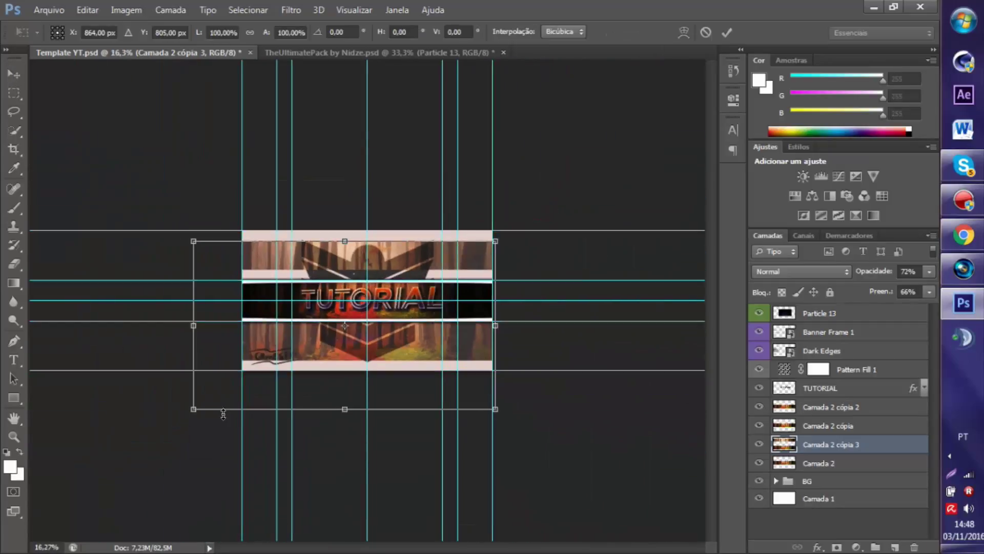
{"action": "left_click_drag", "start_coordinate": [337, 408], "coordinate": [338, 422]}
{"action": "scroll", "coordinate": [342, 346], "scroll_direction": "up", "scroll_amount": 3}
{"action": "scroll", "coordinate": [342, 347], "scroll_direction": "up", "scroll_amount": 1}
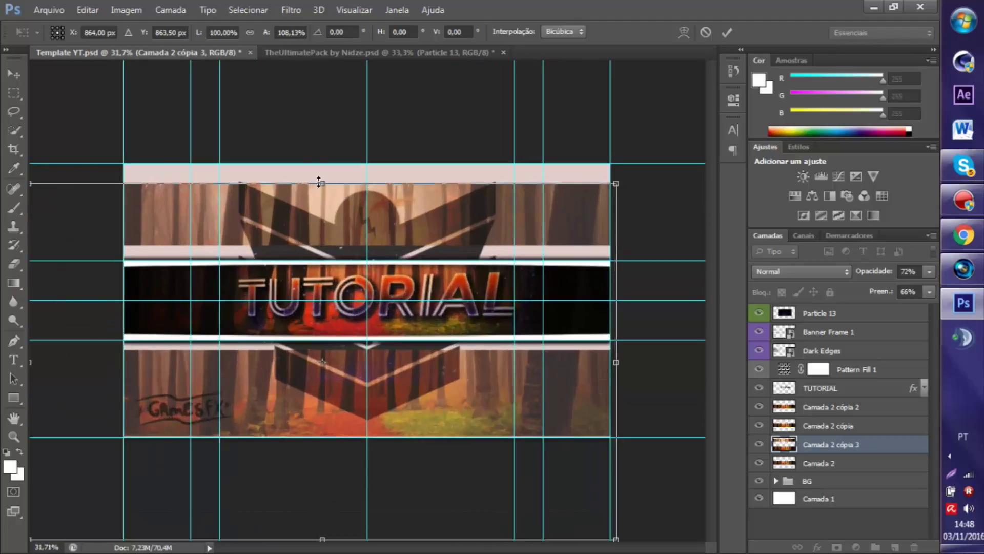
{"action": "left_click_drag", "start_coordinate": [320, 183], "coordinate": [321, 165]}
{"action": "scroll", "coordinate": [365, 318], "scroll_direction": "down", "scroll_amount": 1}
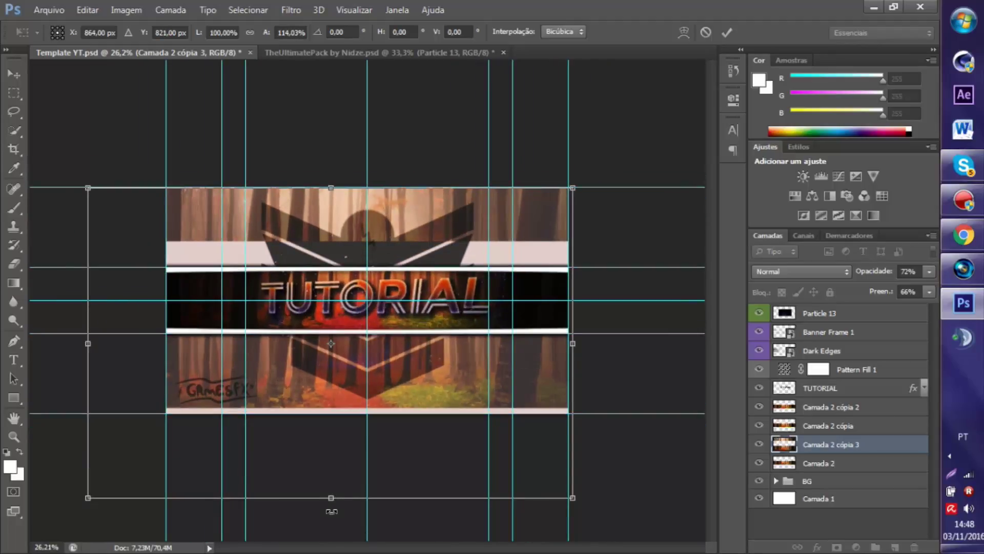
{"action": "left_click_drag", "start_coordinate": [331, 497], "coordinate": [329, 507]}
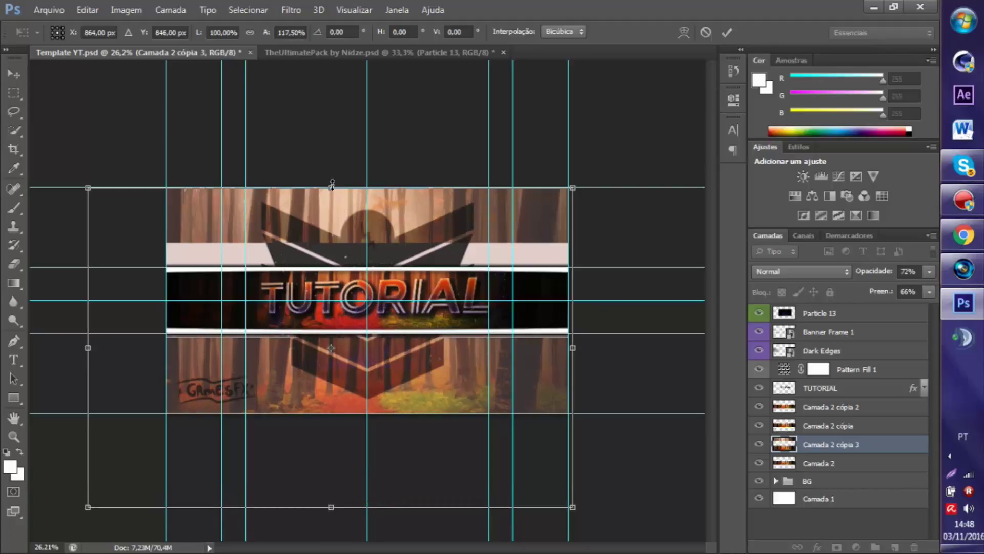
{"action": "left_click_drag", "start_coordinate": [332, 185], "coordinate": [330, 180]}
{"action": "left_click_drag", "start_coordinate": [330, 510], "coordinate": [329, 515]}
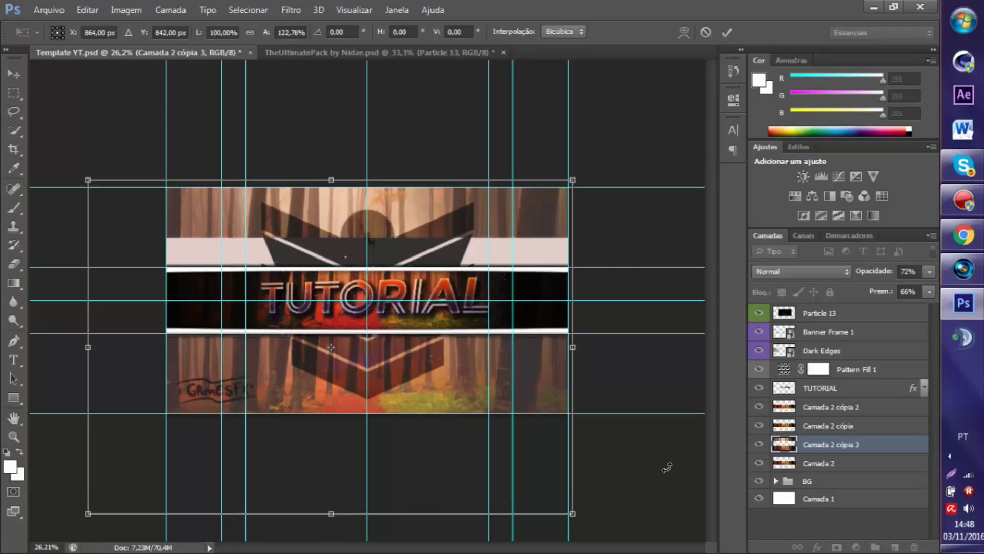
{"action": "key", "text": "Return"}
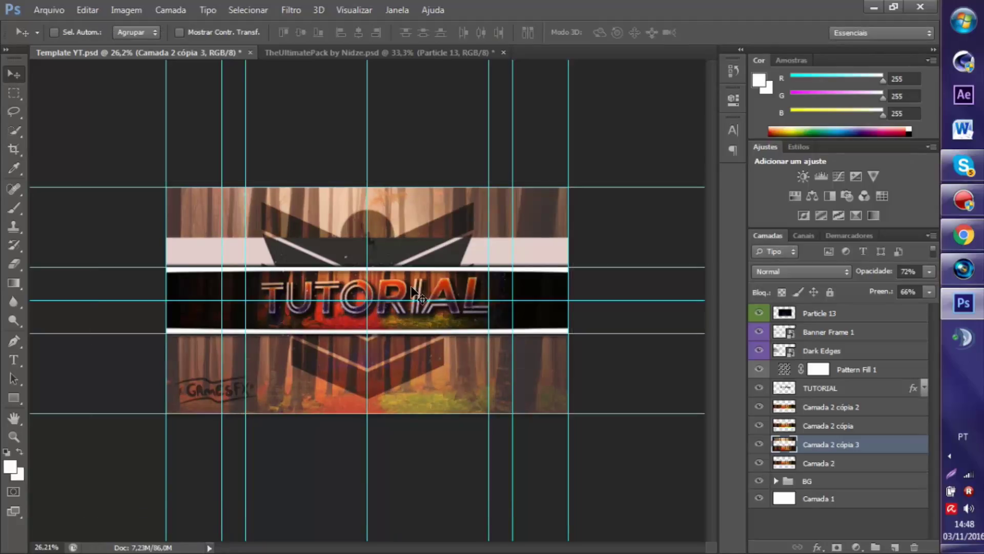
Step: Place a duplicate of the stretched forest layer over the area above the title band and hide the BG group
{"action": "scroll", "coordinate": [389, 259], "scroll_direction": "up", "scroll_amount": 1}
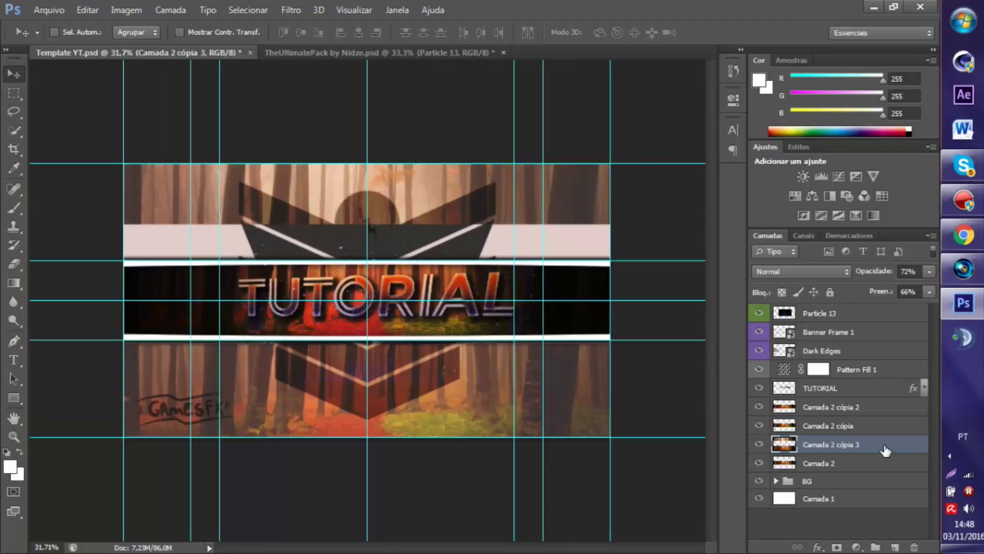
{"action": "key", "text": "ctrl+j"}
{"action": "left_click_drag", "start_coordinate": [430, 384], "coordinate": [426, 210]}
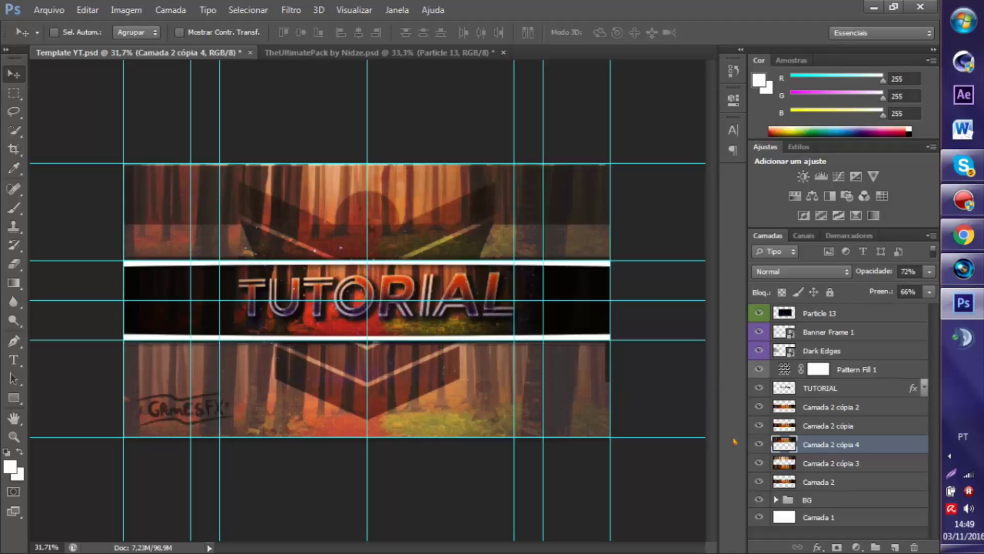
{"action": "left_click", "coordinate": [759, 500]}
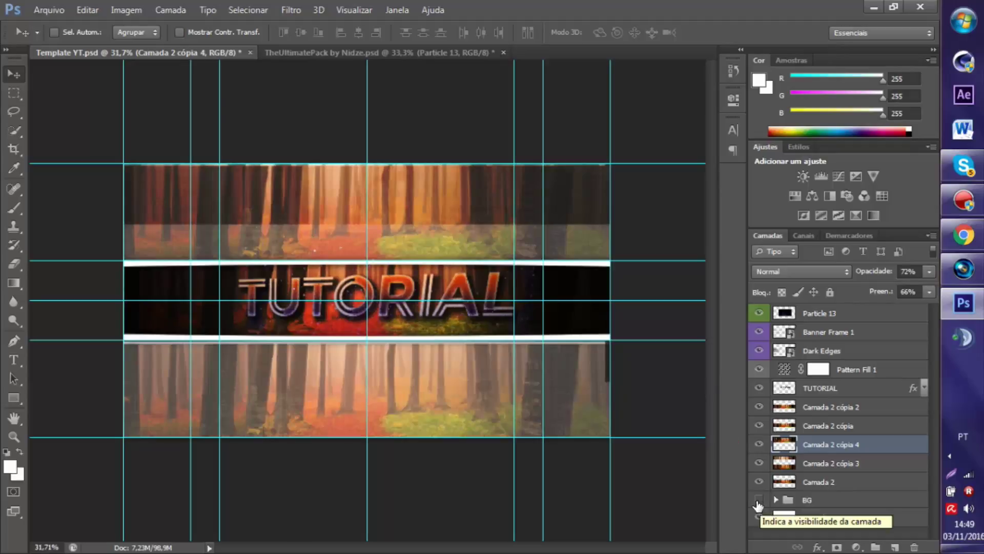
{"action": "scroll", "coordinate": [395, 294], "scroll_direction": "up", "scroll_amount": 2}
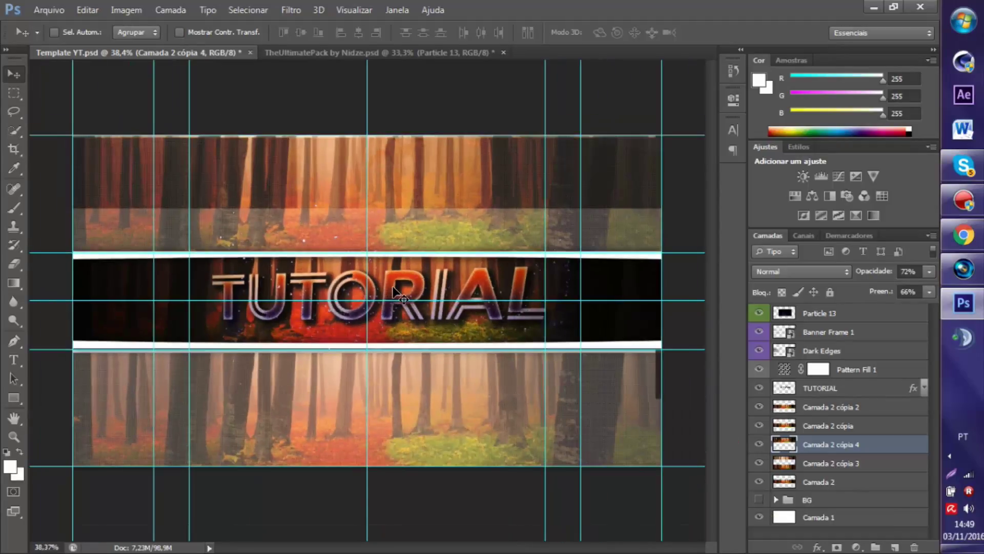
Step: Hide the Banner Frame 1 layer to remove the white frame around the title band
{"action": "scroll", "coordinate": [402, 296], "scroll_direction": "down", "scroll_amount": 2}
{"action": "scroll", "coordinate": [409, 297], "scroll_direction": "up", "scroll_amount": 1}
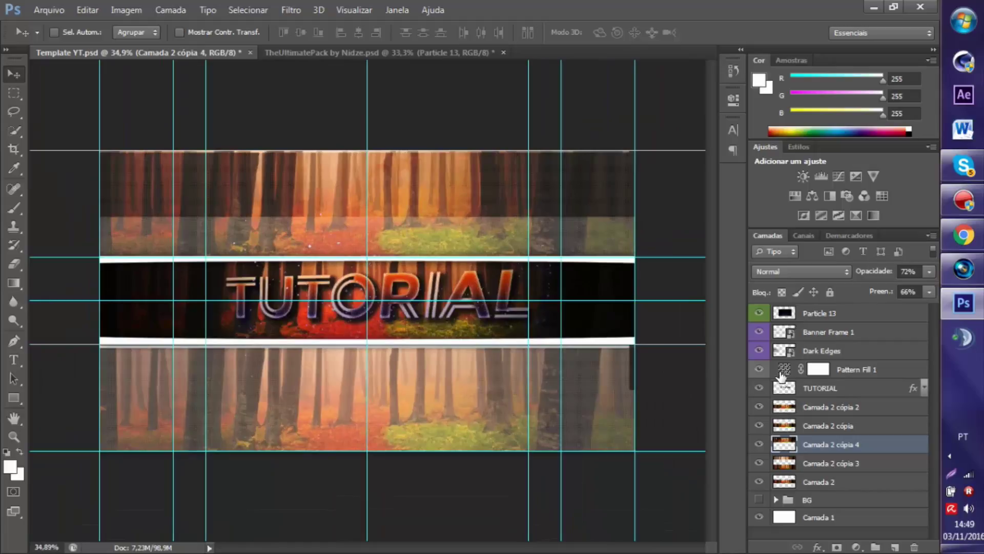
{"action": "left_click", "coordinate": [758, 332]}
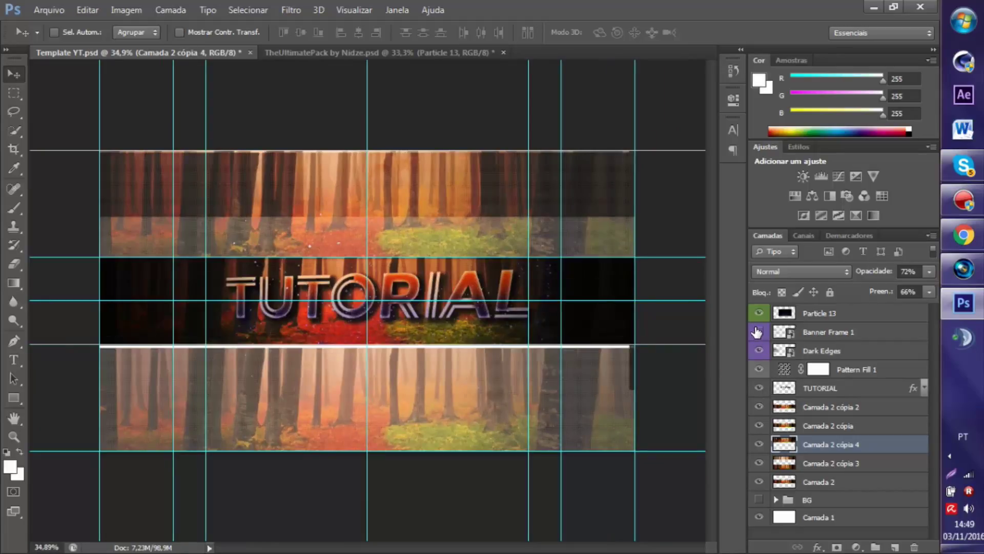
Step: Stretch the Camada 2 cópia 3 forest layer upward to about 107% height
{"action": "left_click", "coordinate": [830, 464]}
{"action": "left_click_drag", "start_coordinate": [531, 390], "coordinate": [534, 387]}
{"action": "key", "text": "ctrl+t"}
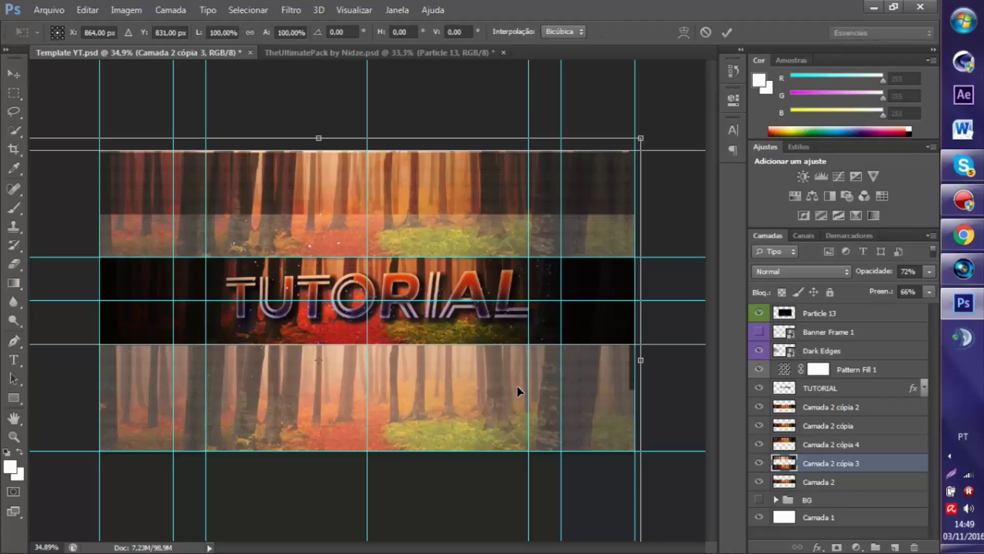
{"action": "left_click_drag", "start_coordinate": [319, 154], "coordinate": [321, 104]}
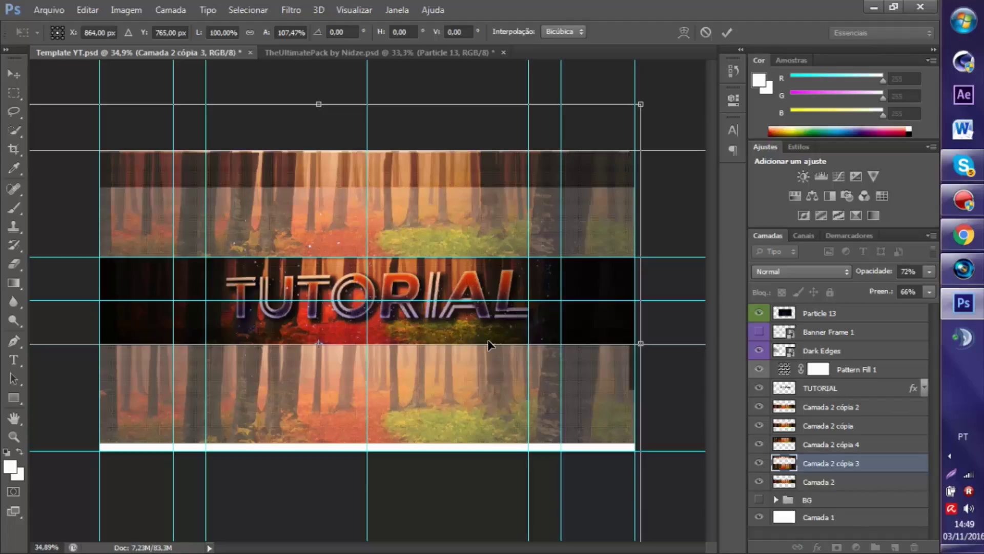
{"action": "key", "text": "Return"}
Step: Delete the Camada 2 cópia 3 and Camada 2 cópia 4 forest layers, clearing the areas above and below the title band
{"action": "left_click", "coordinate": [754, 463]}
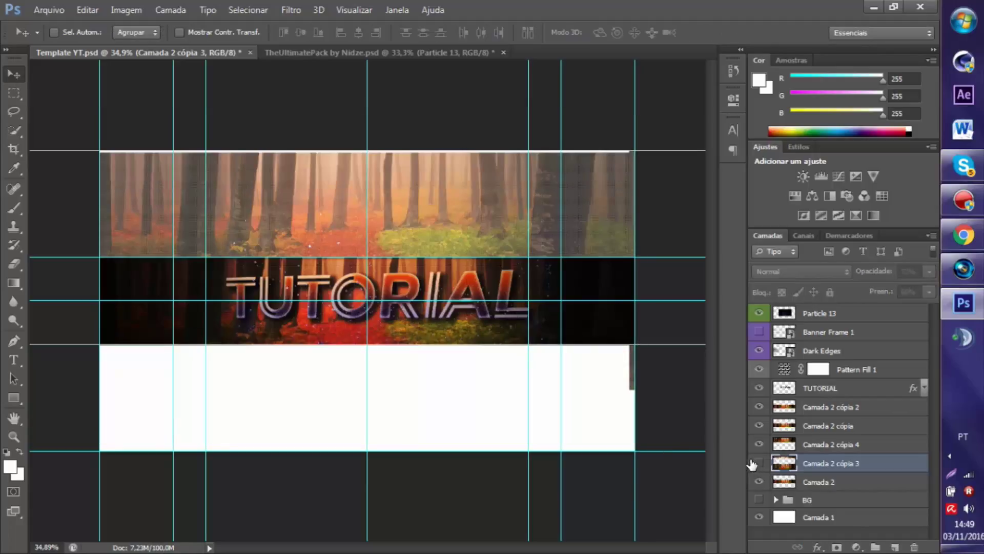
{"action": "key", "text": "Delete"}
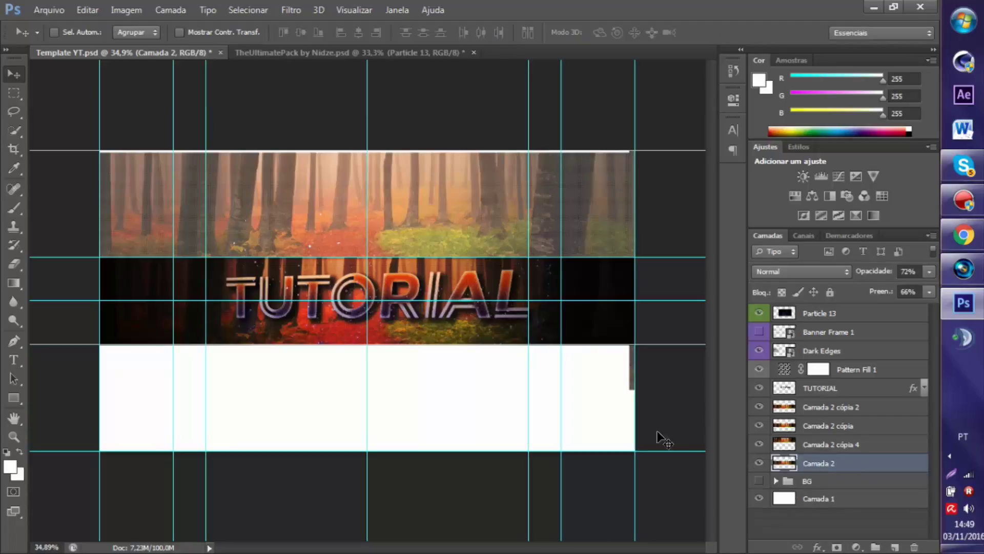
{"action": "left_click_drag", "start_coordinate": [428, 193], "coordinate": [430, 91]}
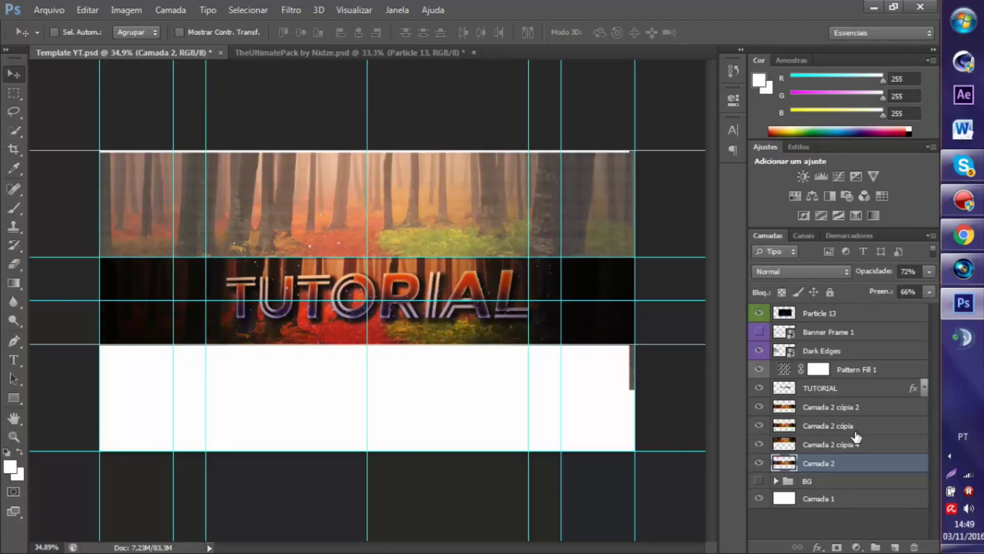
{"action": "left_click", "coordinate": [841, 444]}
{"action": "left_click_drag", "start_coordinate": [466, 237], "coordinate": [448, 198]}
{"action": "key", "text": "Delete"}
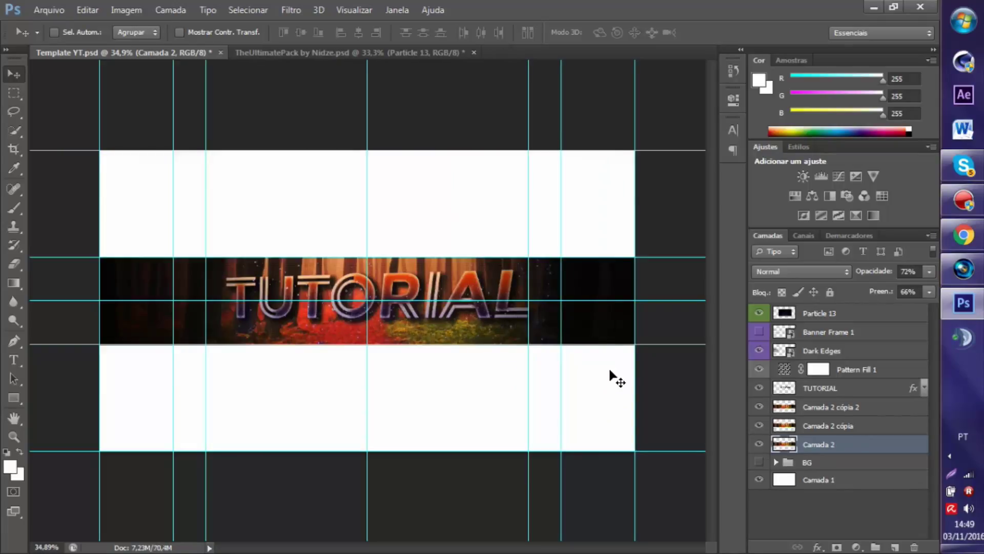
Step: Open the misty_autumn_forest-HD image from the Área de Trabalho folder
{"action": "left_click", "coordinate": [776, 499]}
{"action": "left_click", "coordinate": [49, 10]}
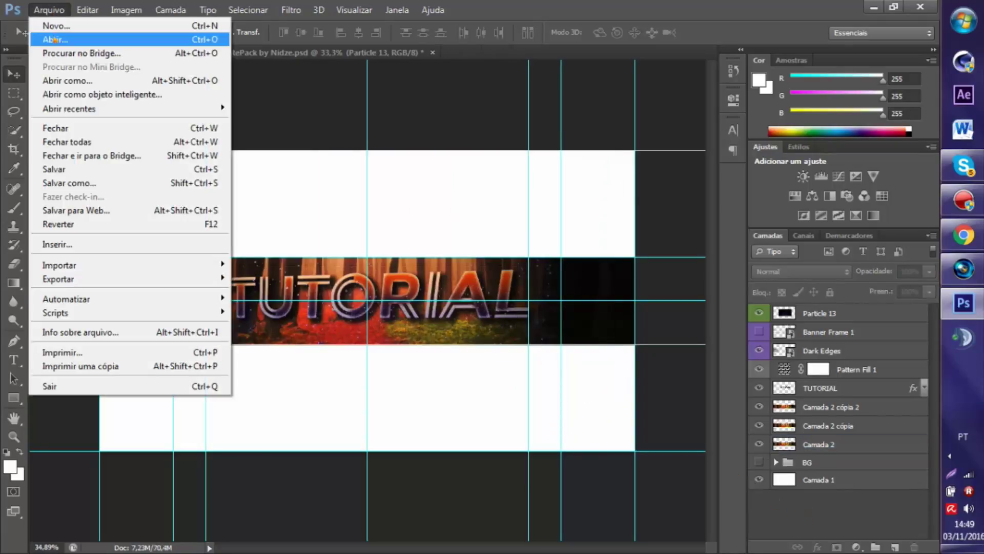
{"action": "left_click", "coordinate": [55, 40]}
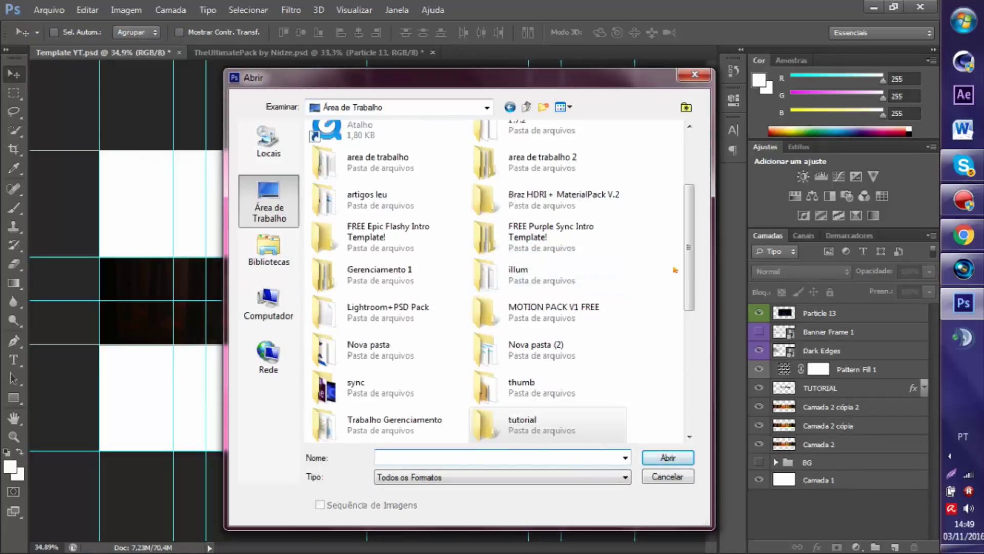
{"action": "scroll", "coordinate": [387, 287], "scroll_direction": "down", "scroll_amount": 5}
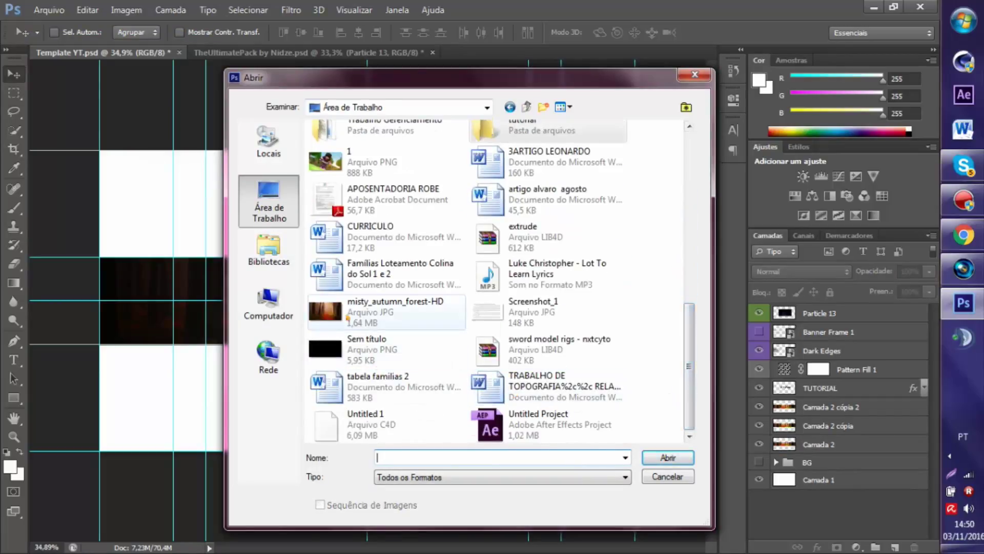
{"action": "double_click", "coordinate": [440, 312]}
Step: Convert the photo's background to a regular layer and place it in Template YT.psd, filling only the area above the title band
{"action": "double_click", "coordinate": [895, 318]}
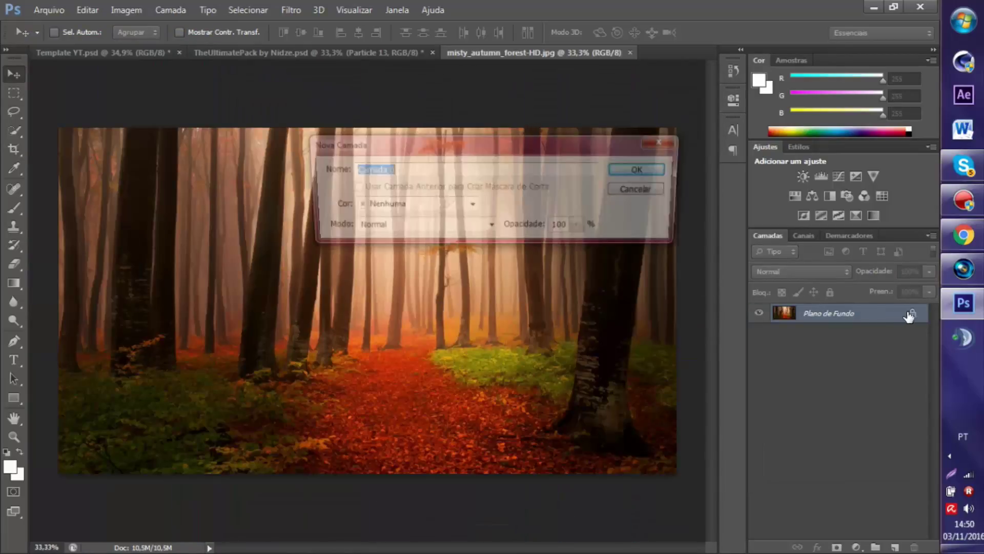
{"action": "key", "text": "Return"}
{"action": "left_click_drag", "start_coordinate": [393, 298], "coordinate": [497, 143]}
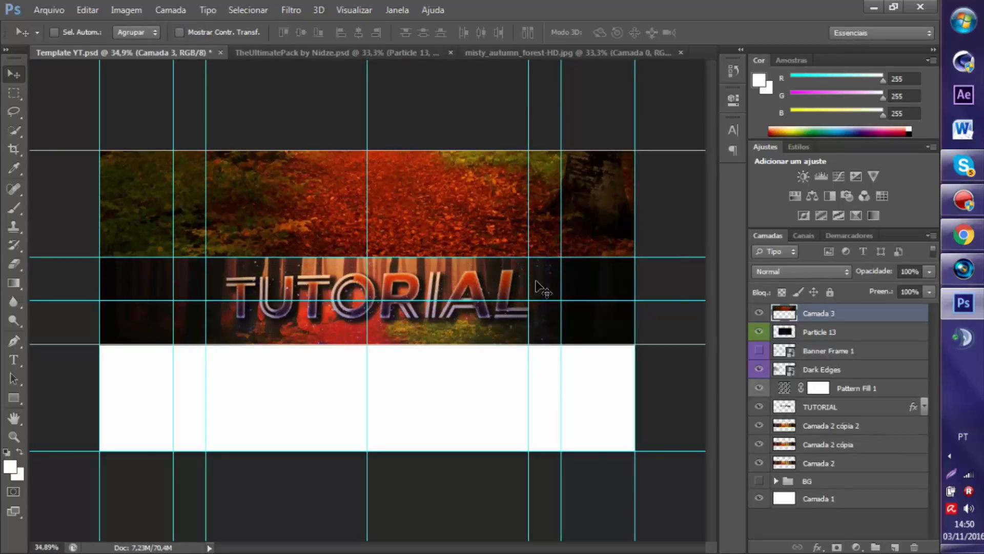
Step: Duplicate Camada 3 and position the copy so the forest photo covers the whole canvas
{"action": "key", "text": "ctrl+j"}
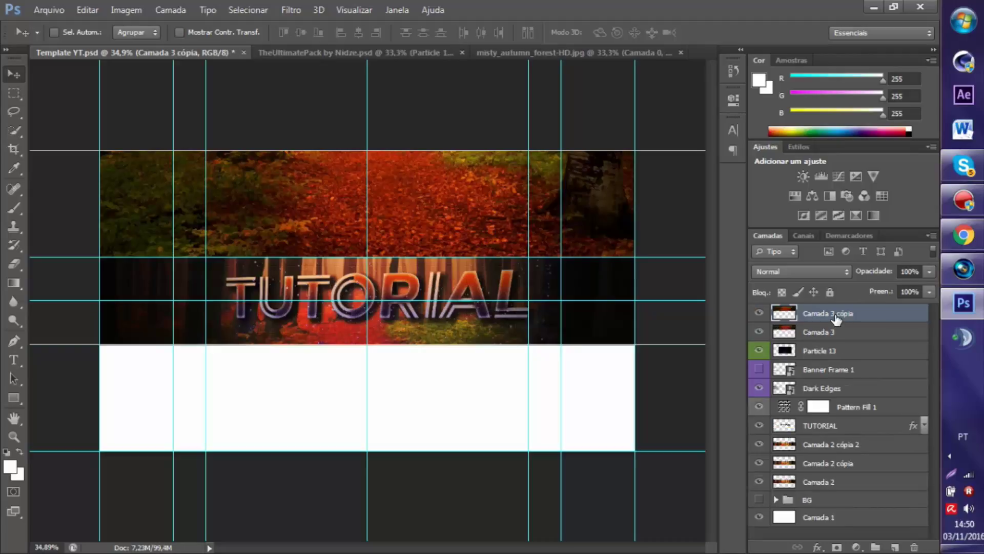
{"action": "left_click_drag", "start_coordinate": [411, 213], "coordinate": [428, 461]}
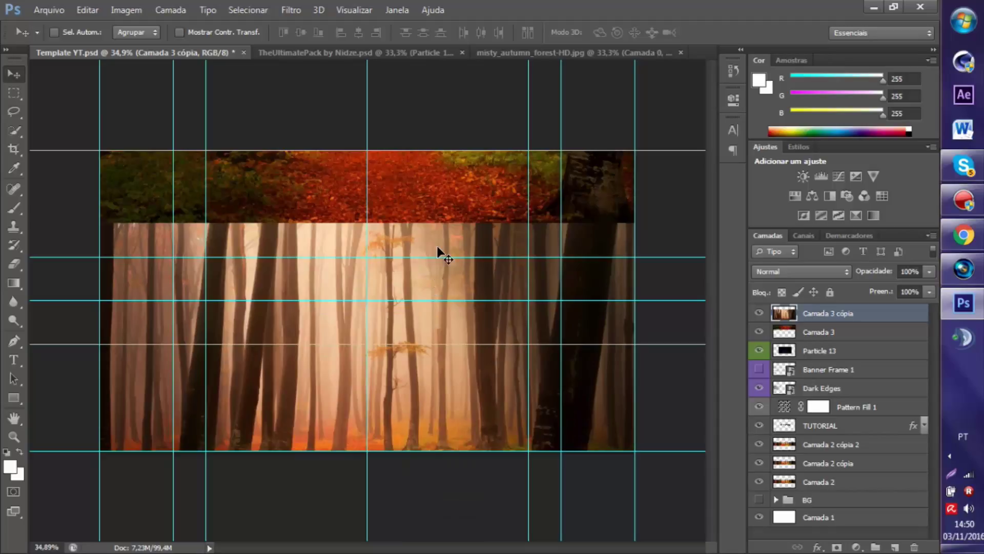
{"action": "left_click_drag", "start_coordinate": [436, 245], "coordinate": [548, 158]}
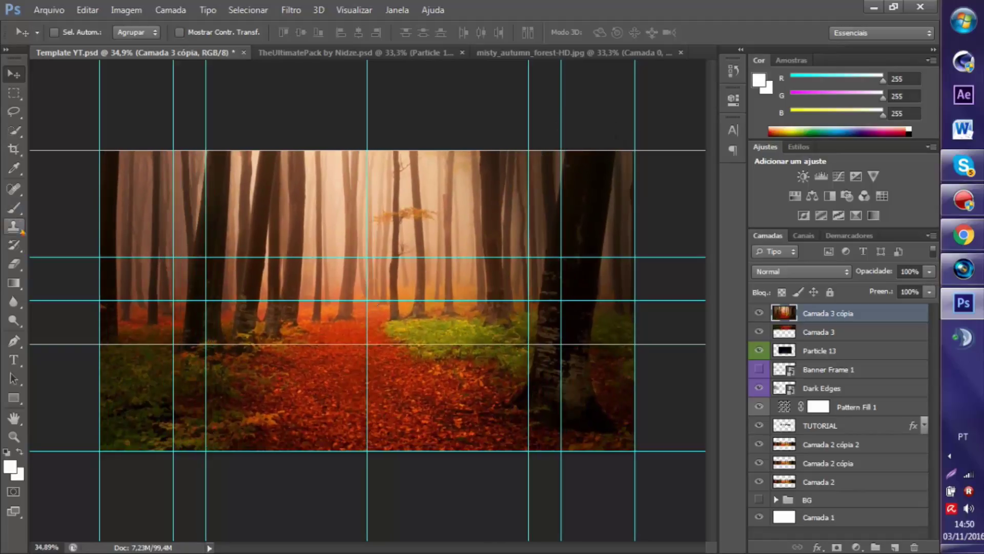
Step: Clear Camada 3 cópia from the canvas's upper edge down to the title band's lower guide, and remove the selection
{"action": "left_click", "coordinate": [13, 93]}
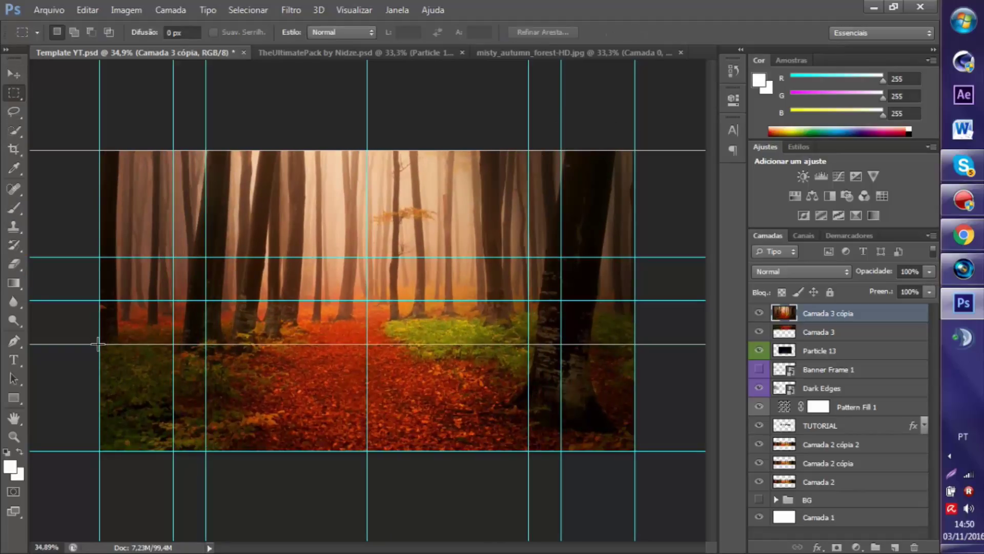
{"action": "left_click_drag", "start_coordinate": [100, 150], "coordinate": [635, 345]}
{"action": "key", "text": "Delete"}
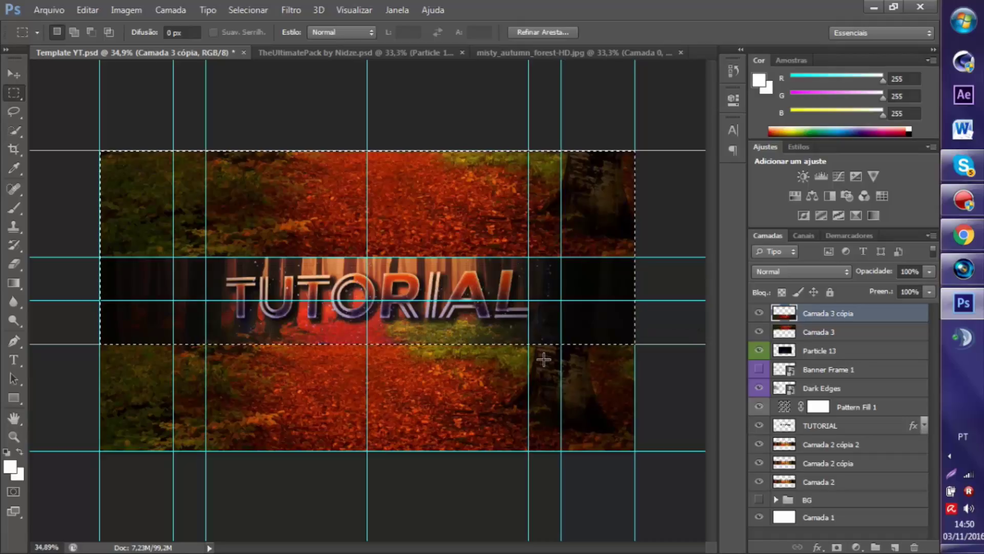
{"action": "key", "text": "ctrl+d"}
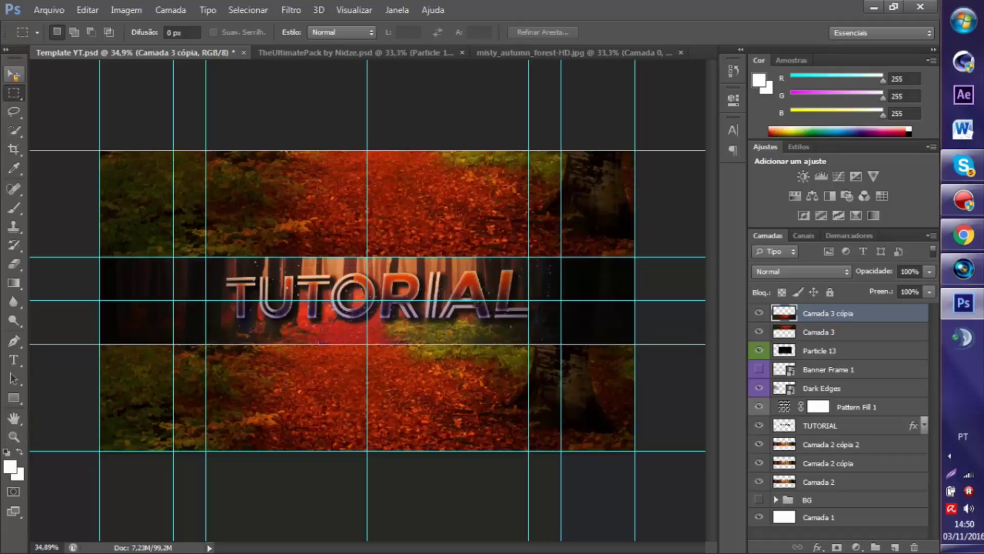
{"action": "left_click", "coordinate": [14, 74]}
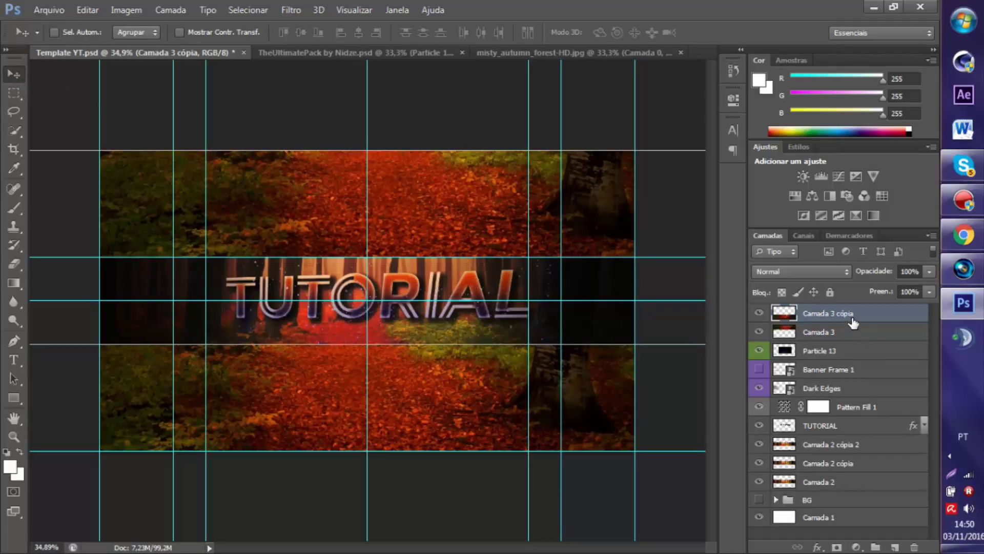
Step: Set the opacity of the Camada 3 cópia layer to 60%
{"action": "left_click", "coordinate": [929, 271]}
{"action": "left_click_drag", "start_coordinate": [916, 289], "coordinate": [896, 290]}
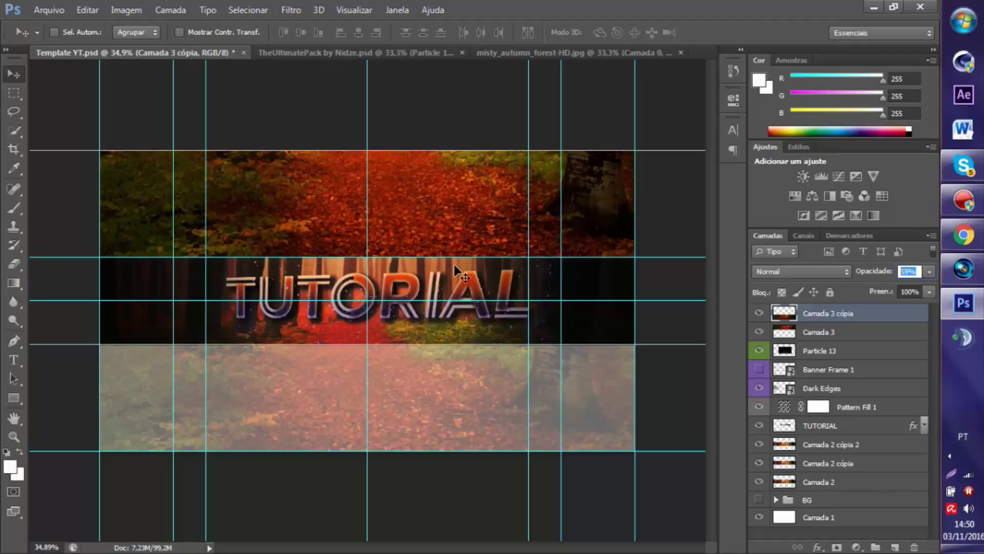
{"action": "type", "text": "60"}
{"action": "key", "text": "Return"}
Step: Set the opacity of the Camada 3 layer to 60% as well
{"action": "left_click", "coordinate": [841, 331]}
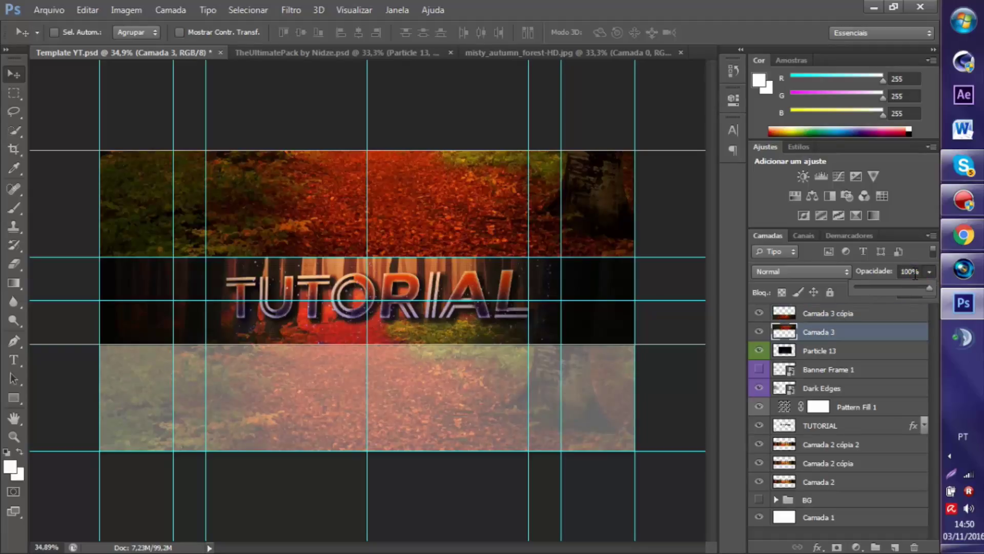
{"action": "left_click", "coordinate": [914, 271]}
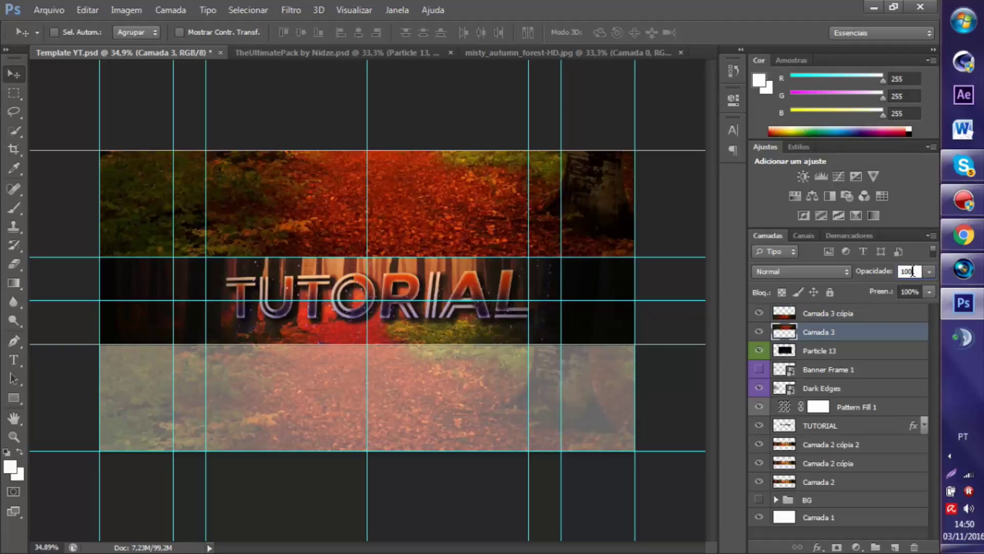
{"action": "key", "text": "BackSpace"}
{"action": "type", "text": "60"}
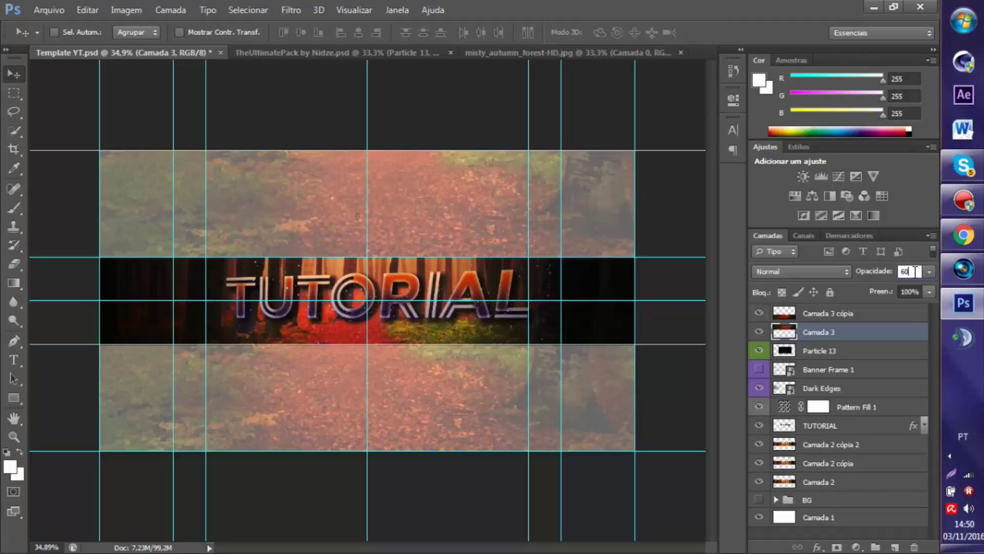
{"action": "key", "text": "Return"}
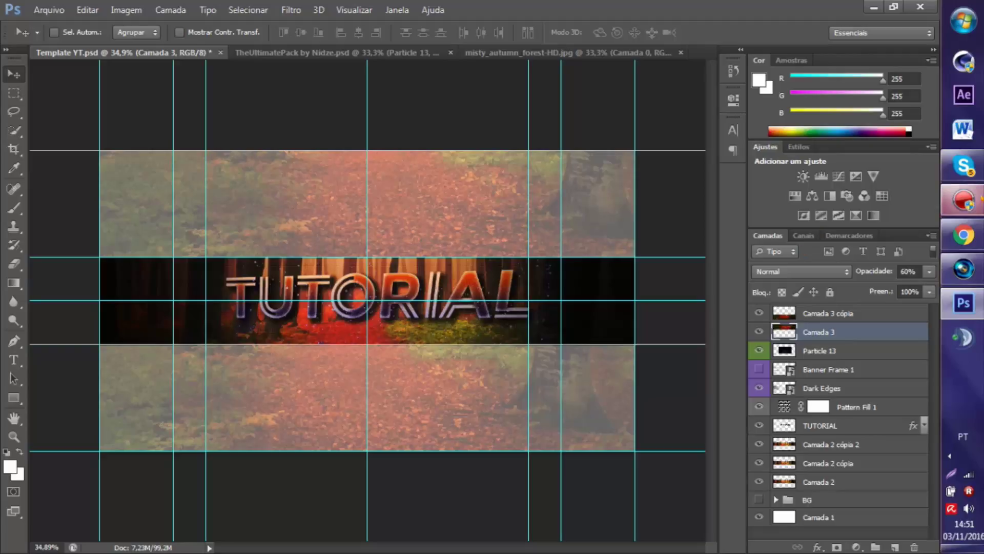
{"action": "left_click", "coordinate": [964, 200]}
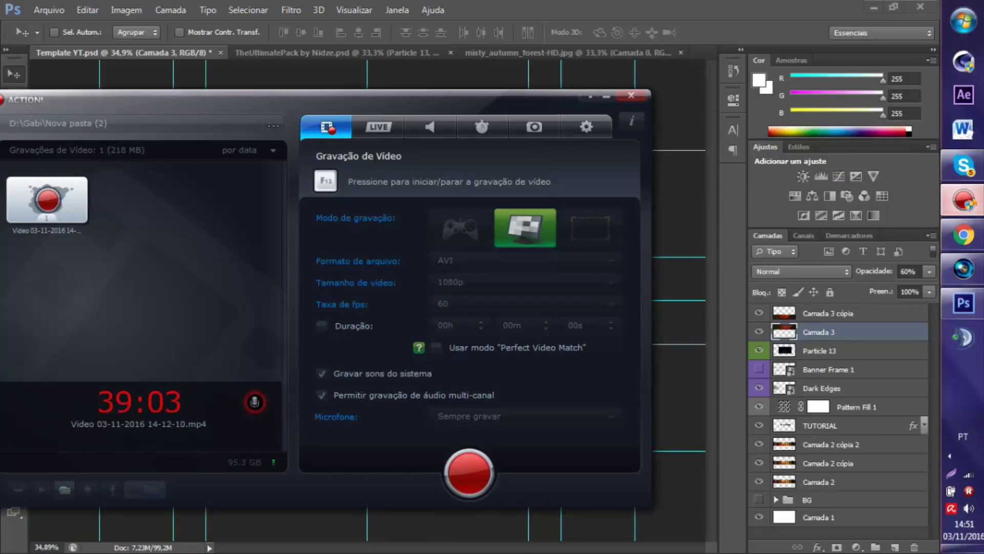
{"action": "left_click", "coordinate": [606, 95]}
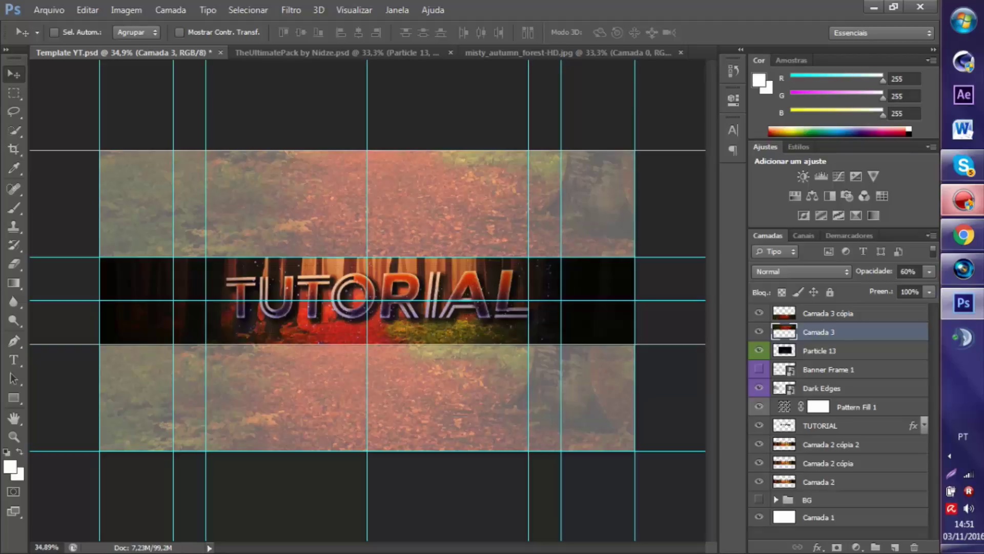
Step: Save a PNG copy named banner in Área de Trabalho, with Menor / Lento compression and no interlacing
{"action": "left_click", "coordinate": [49, 10]}
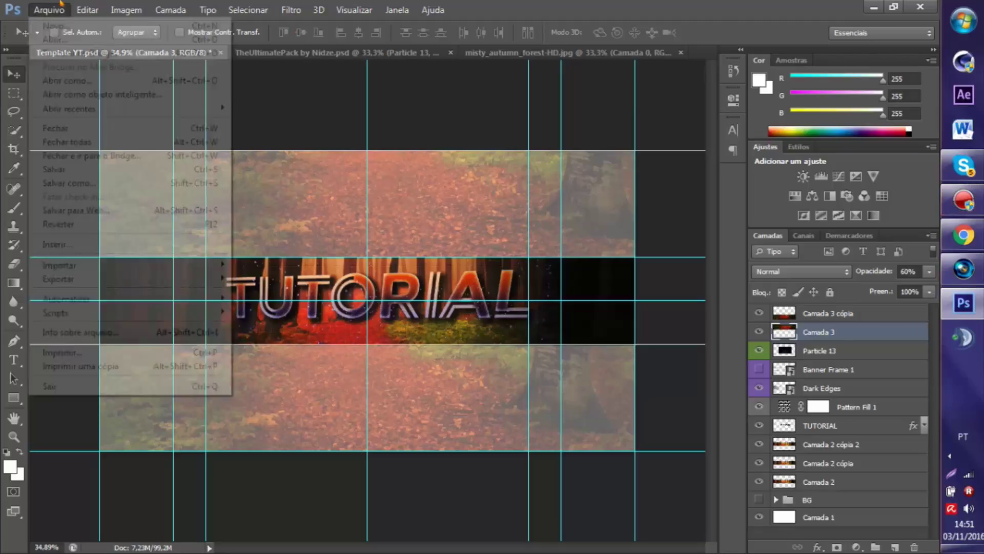
{"action": "left_click", "coordinate": [137, 183]}
{"action": "left_click", "coordinate": [264, 197]}
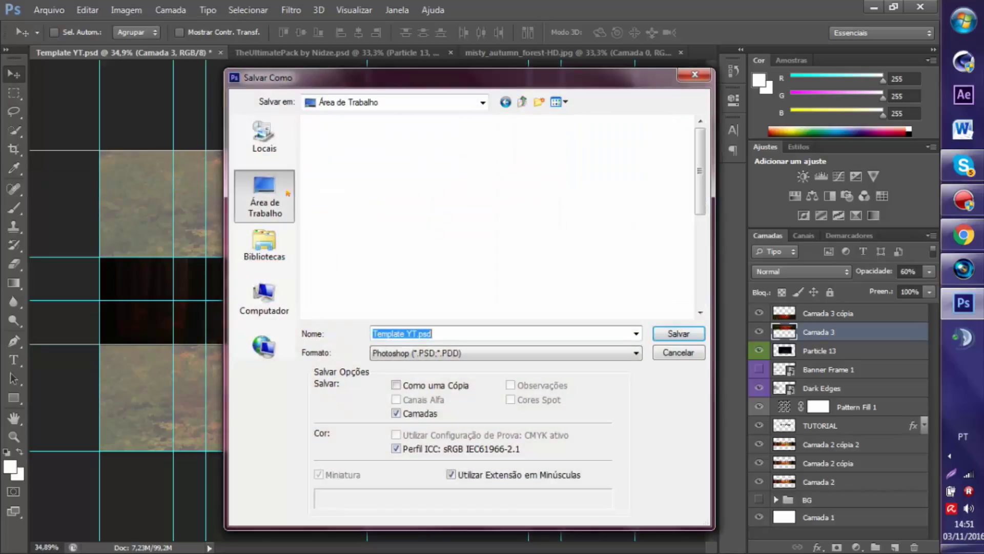
{"action": "left_click", "coordinate": [479, 354]}
{"action": "left_click", "coordinate": [410, 302]}
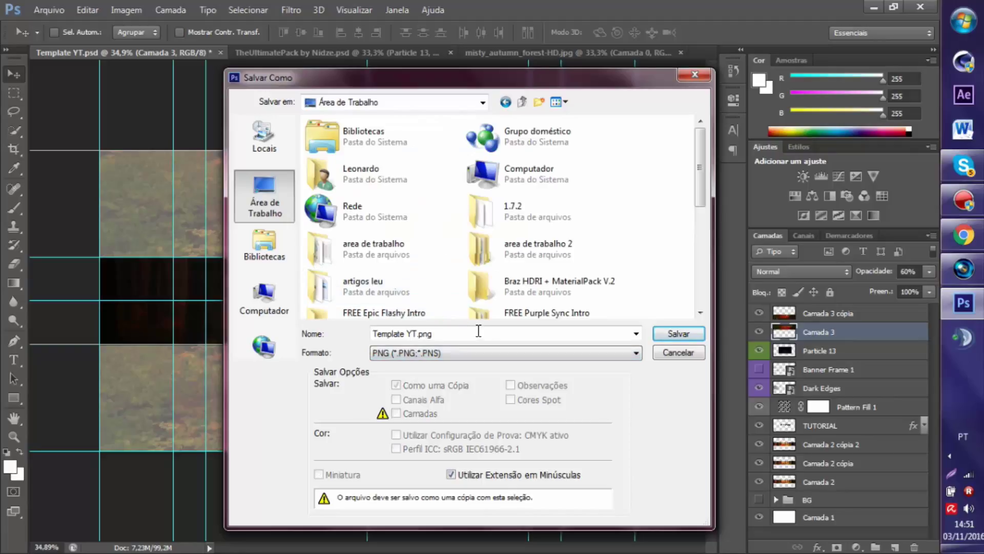
{"action": "double_click", "coordinate": [510, 331]}
{"action": "key", "text": "BackSpace"}
{"action": "type", "text": "ba"}
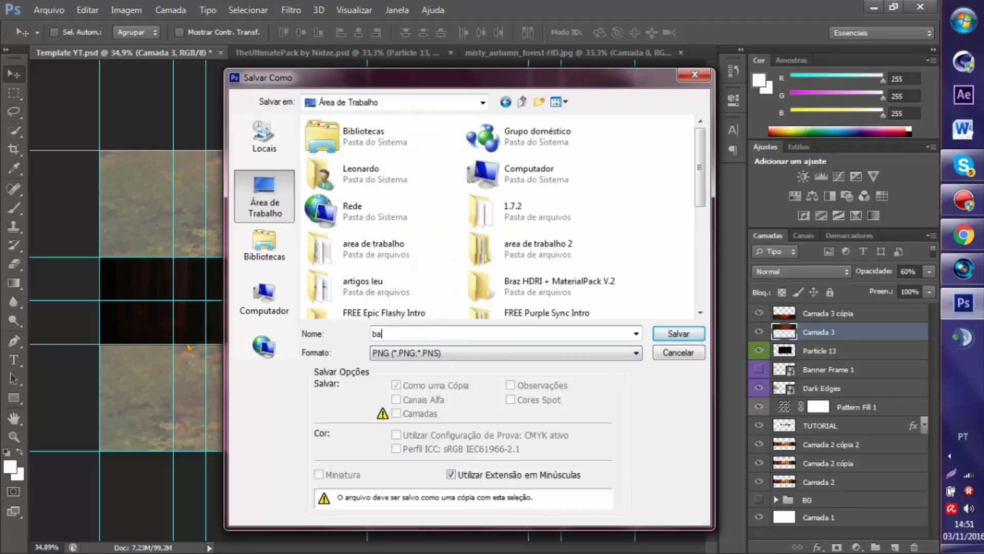
{"action": "type", "text": "nner"}
{"action": "key", "text": "Return"}
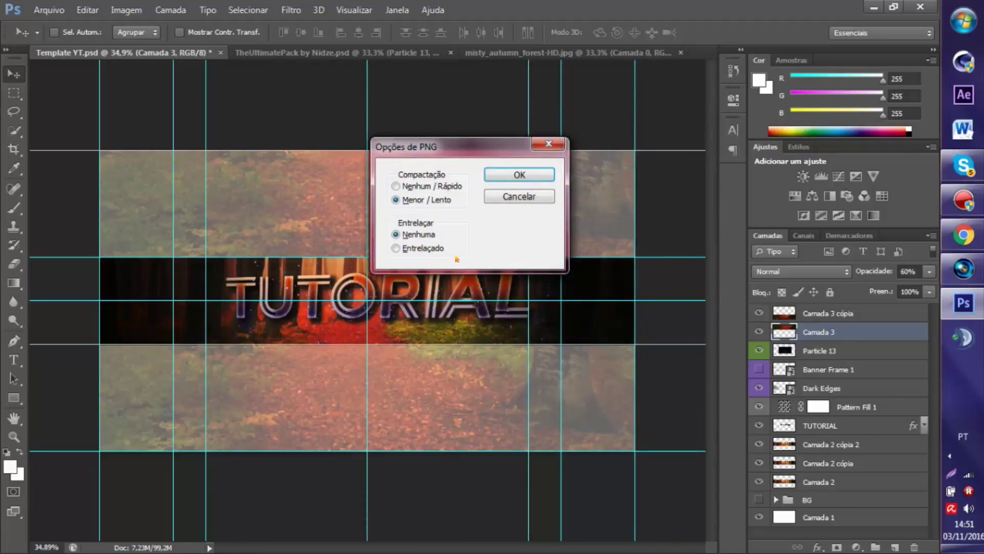
{"action": "left_click", "coordinate": [512, 175]}
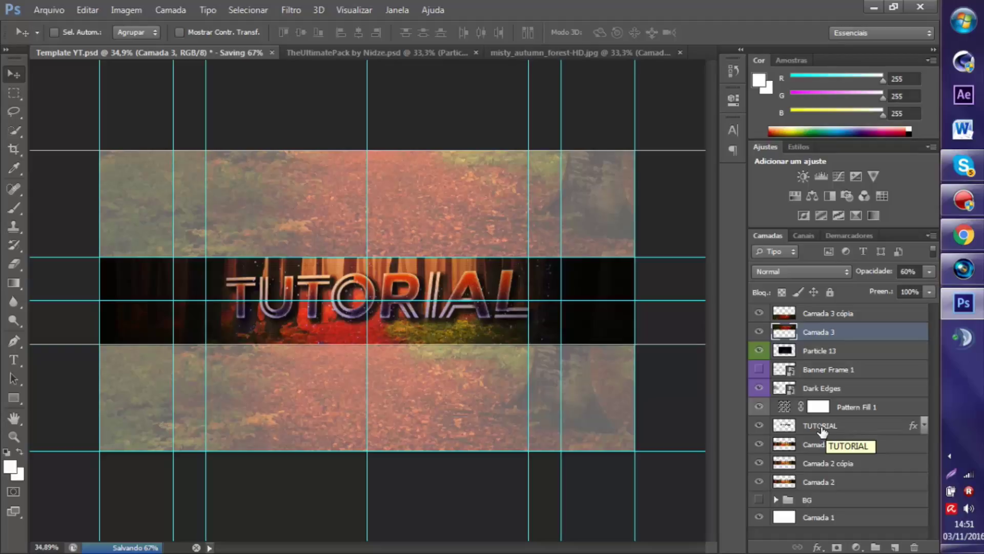
{"action": "left_click", "coordinate": [964, 200]}
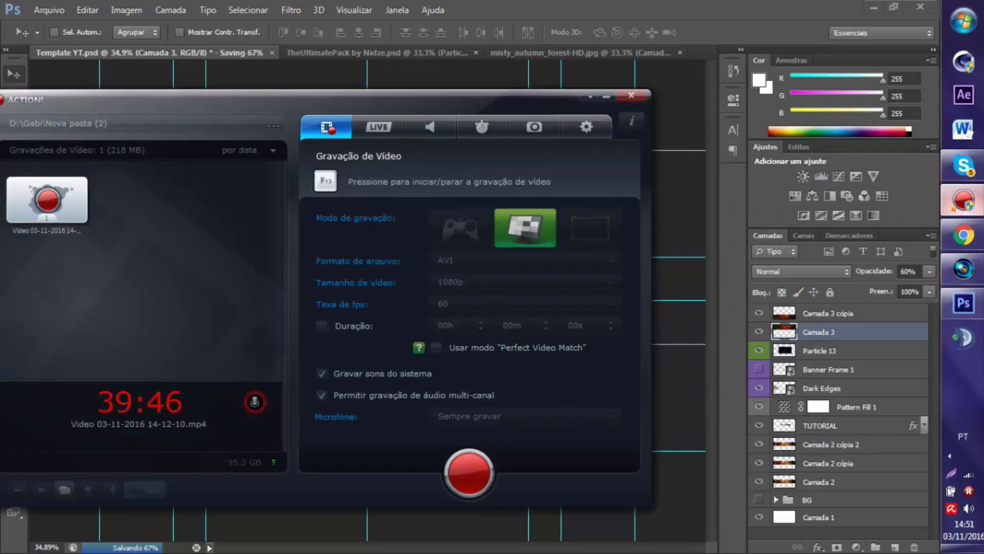
{"action": "left_click", "coordinate": [964, 200]}
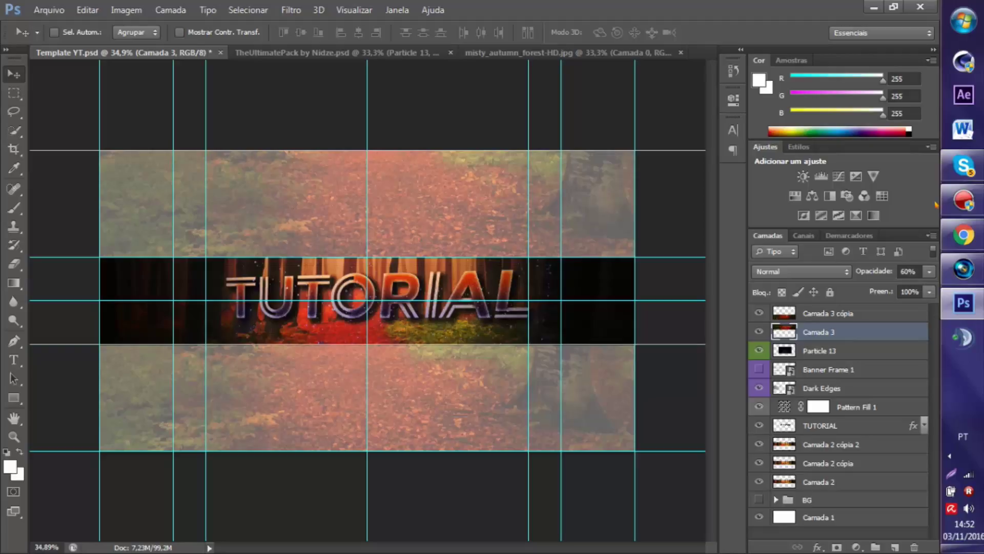
Step: Try to select the TUTORIAL title's lettering for editing with the Type tool
{"action": "left_click", "coordinate": [855, 444]}
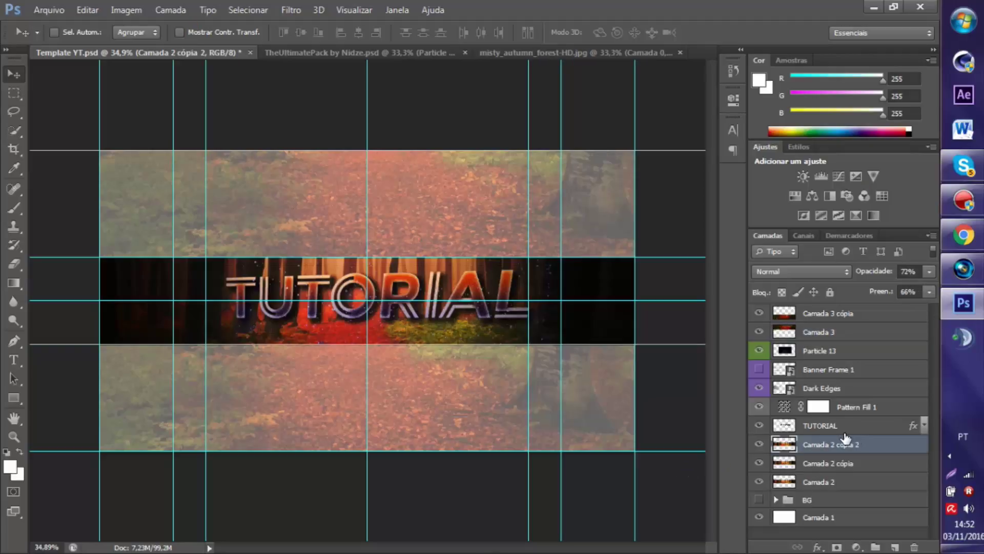
{"action": "left_click", "coordinate": [855, 423]}
{"action": "left_click", "coordinate": [14, 360]}
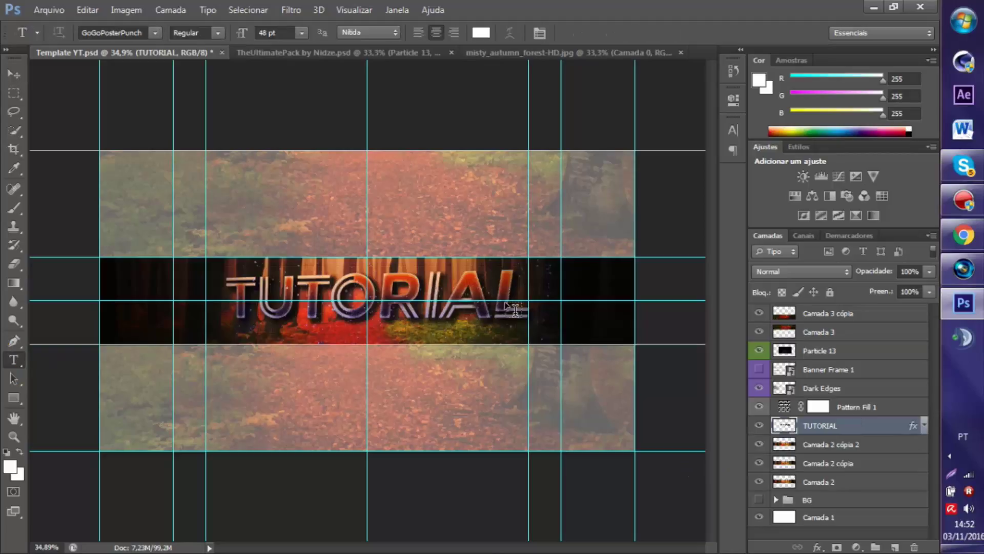
{"action": "left_click_drag", "start_coordinate": [522, 294], "coordinate": [350, 300]}
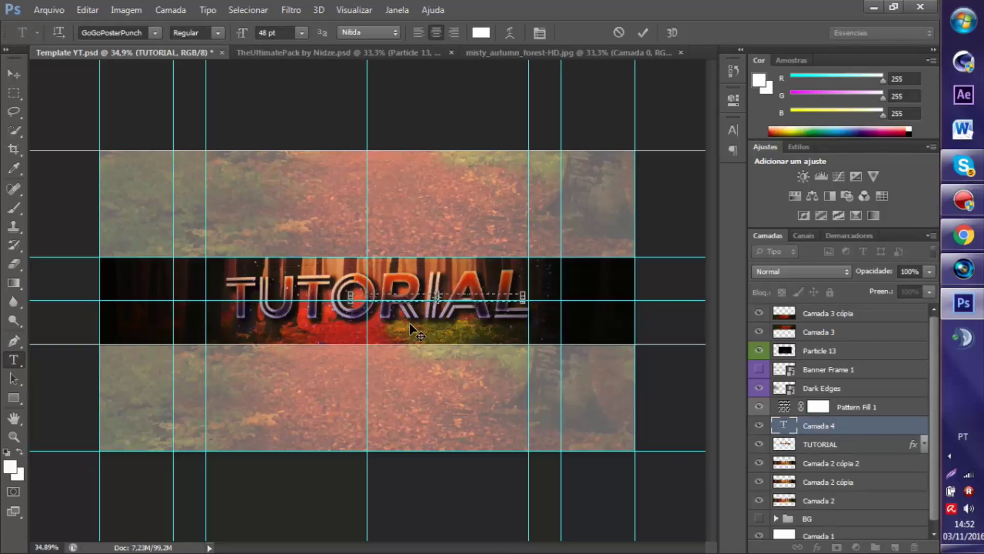
{"action": "left_click", "coordinate": [843, 430]}
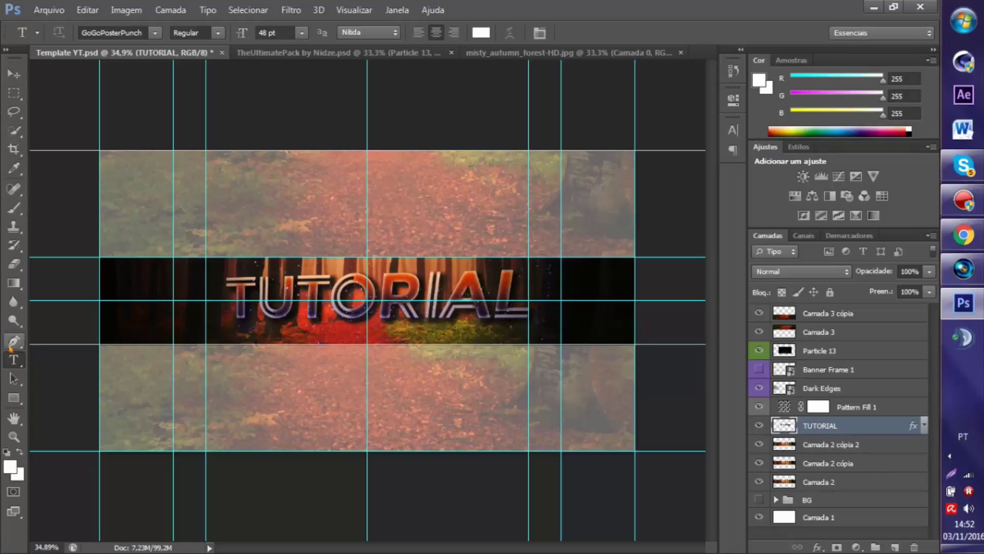
{"action": "left_click", "coordinate": [11, 71]}
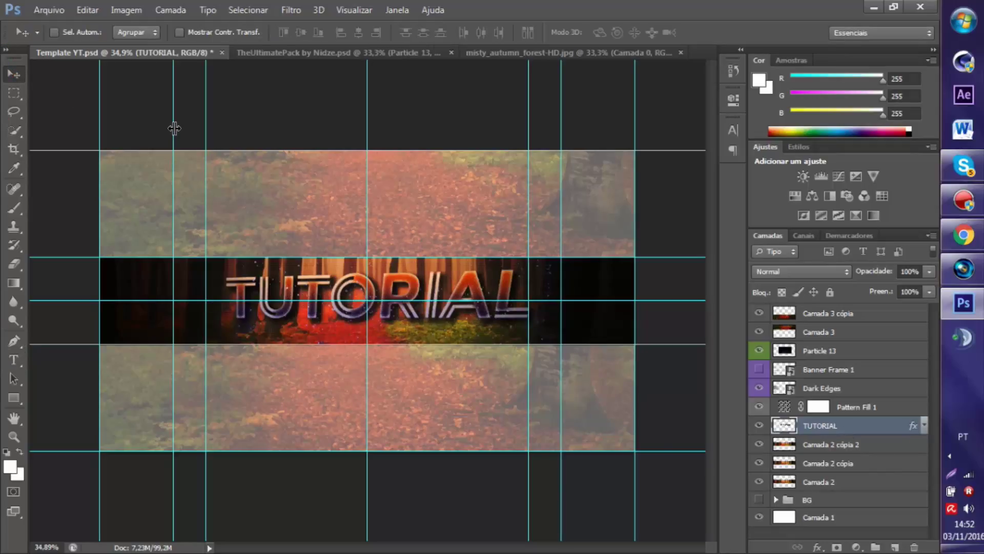